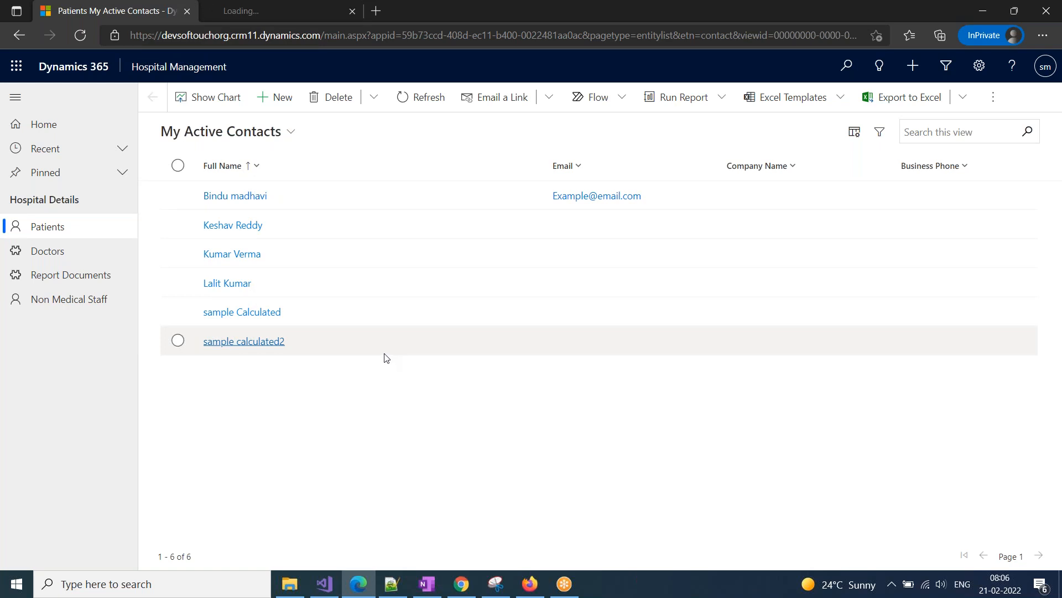
Open the first patient's record from the My Active Contacts list
double_click(358, 206)
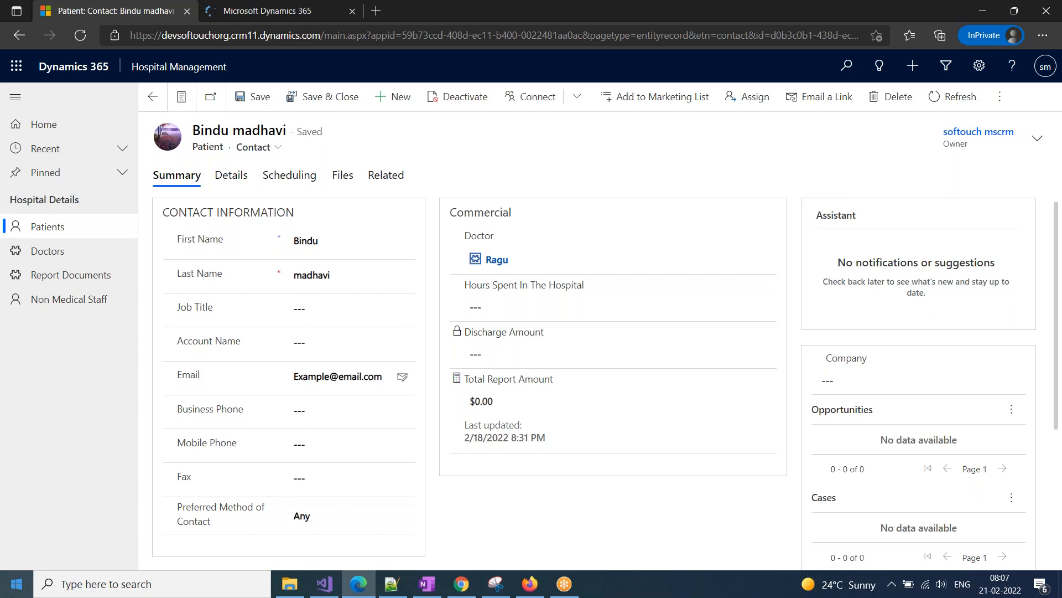
Switch to Word and create a new blank document
left_click(10, 591)
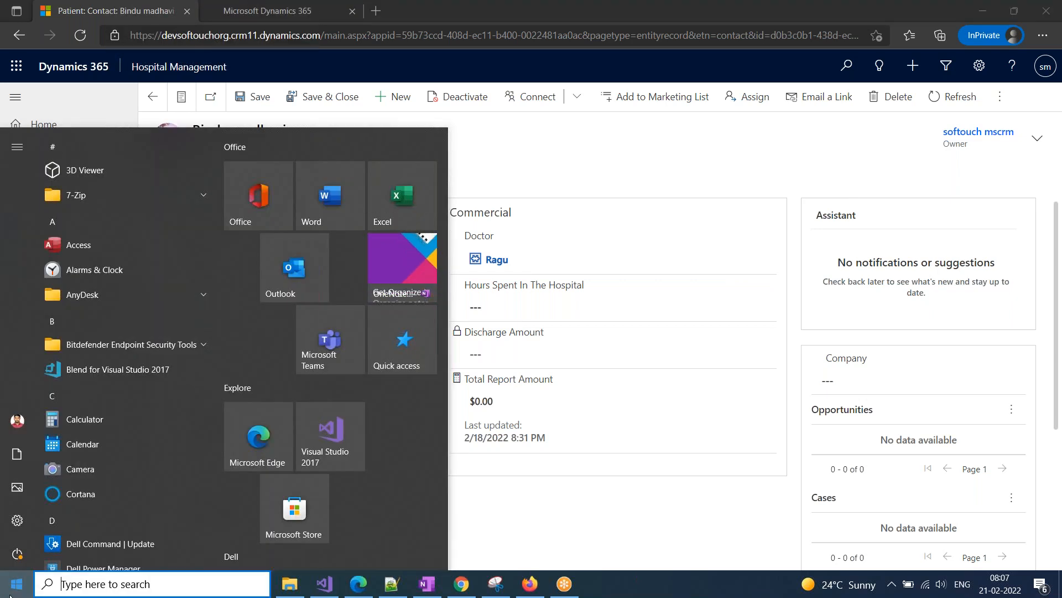
type("word")
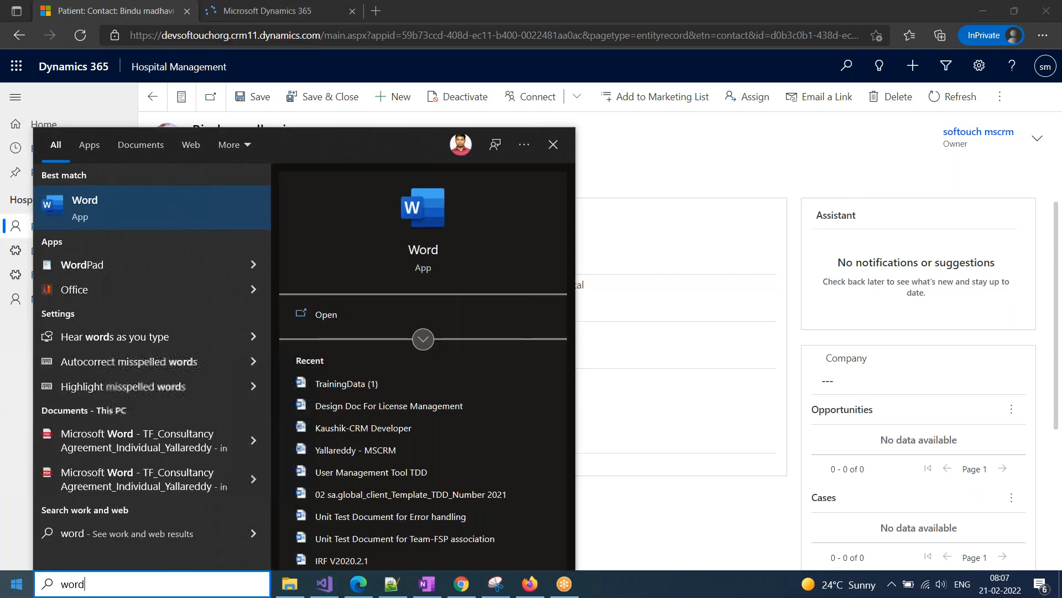
key("Return")
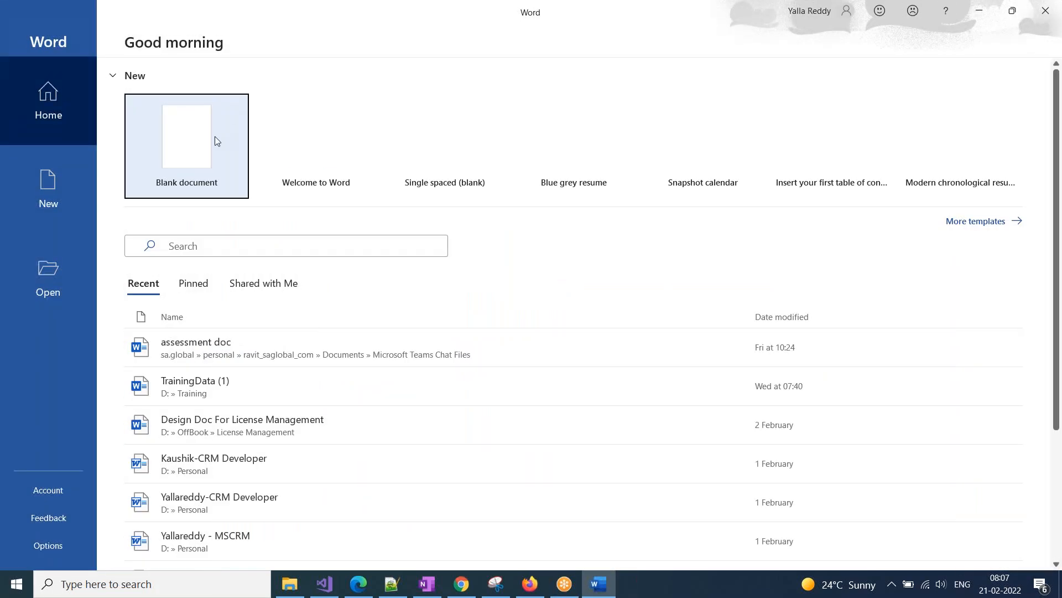
left_click(215, 138)
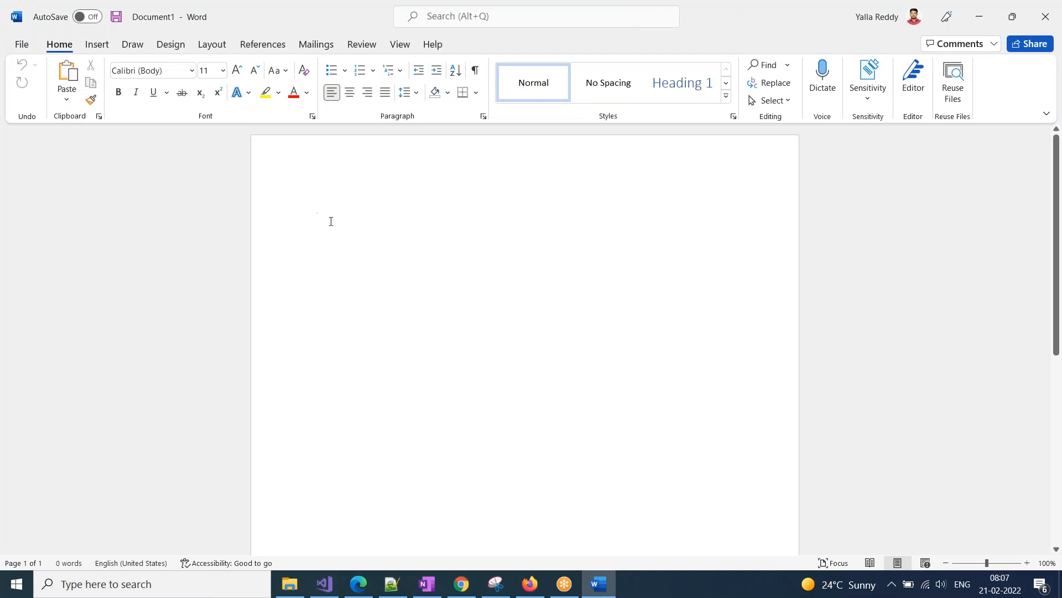
Open the blank page's header and footer areas for editing, and return to the document body
double_click(358, 158)
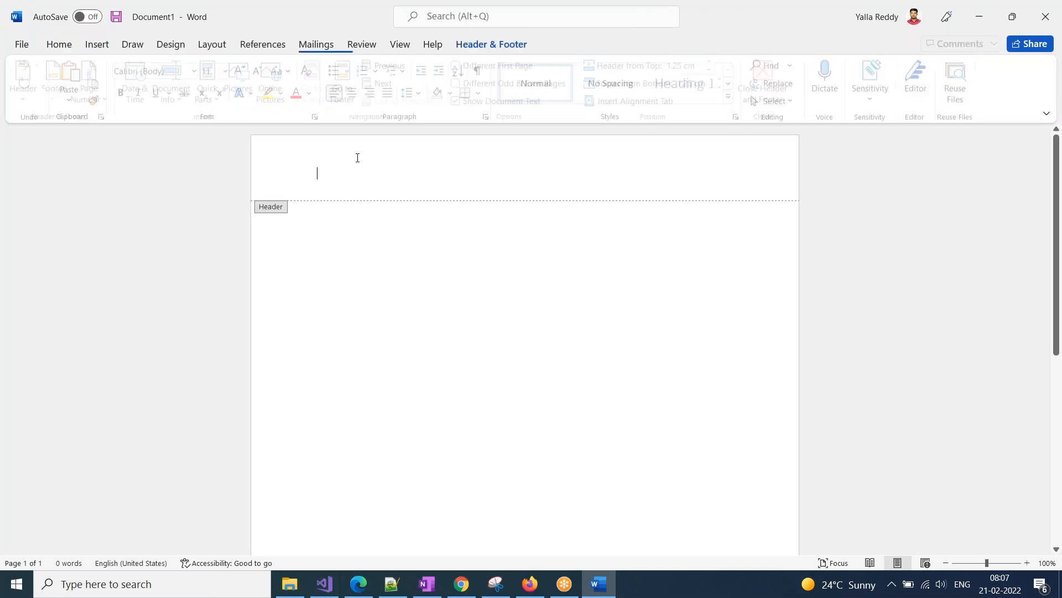
scroll(359, 517, "down", 5)
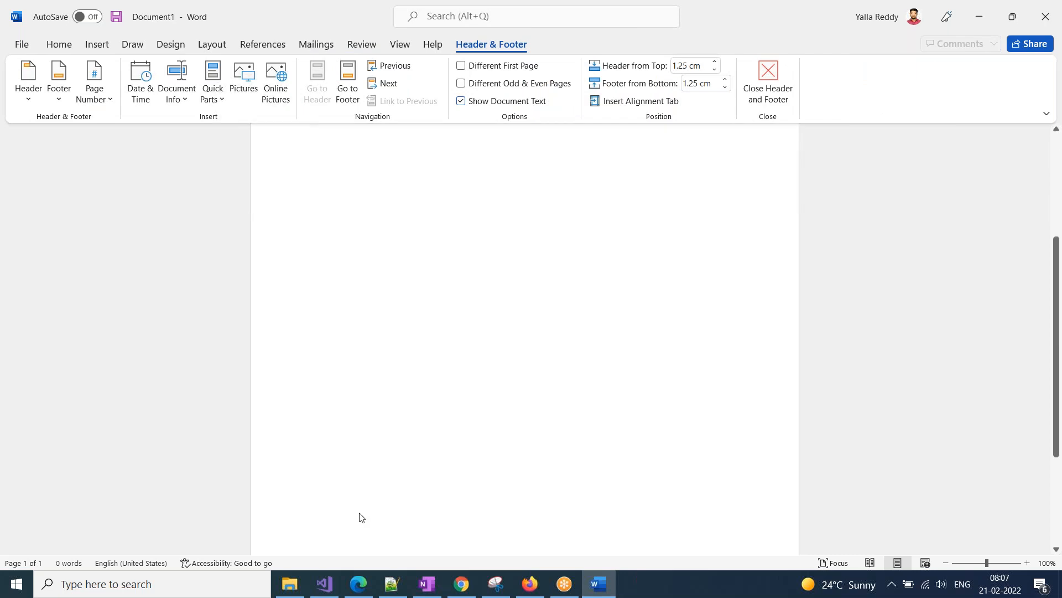
left_click(340, 527)
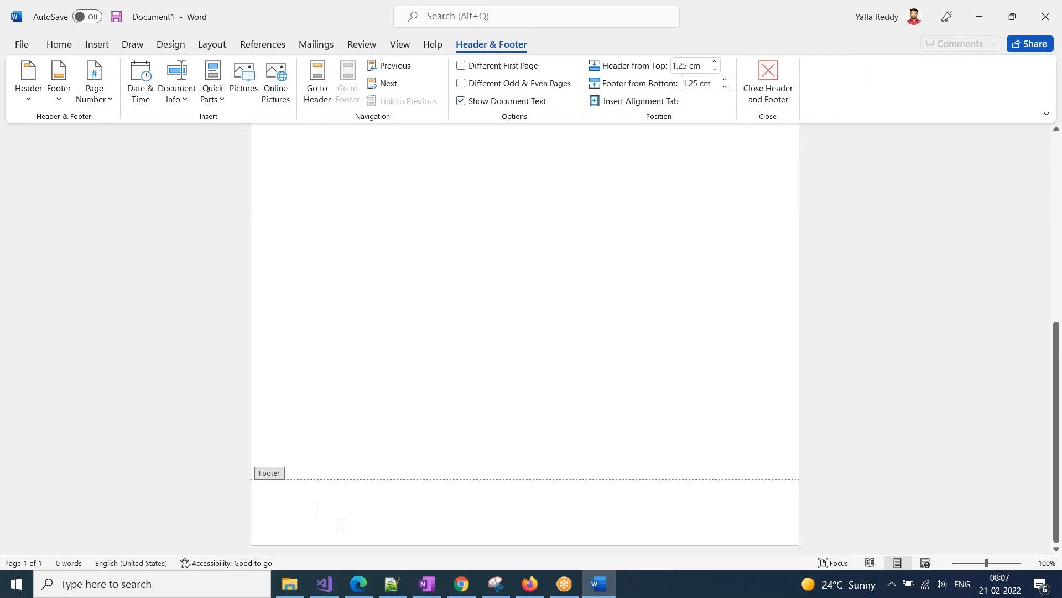
double_click(267, 476)
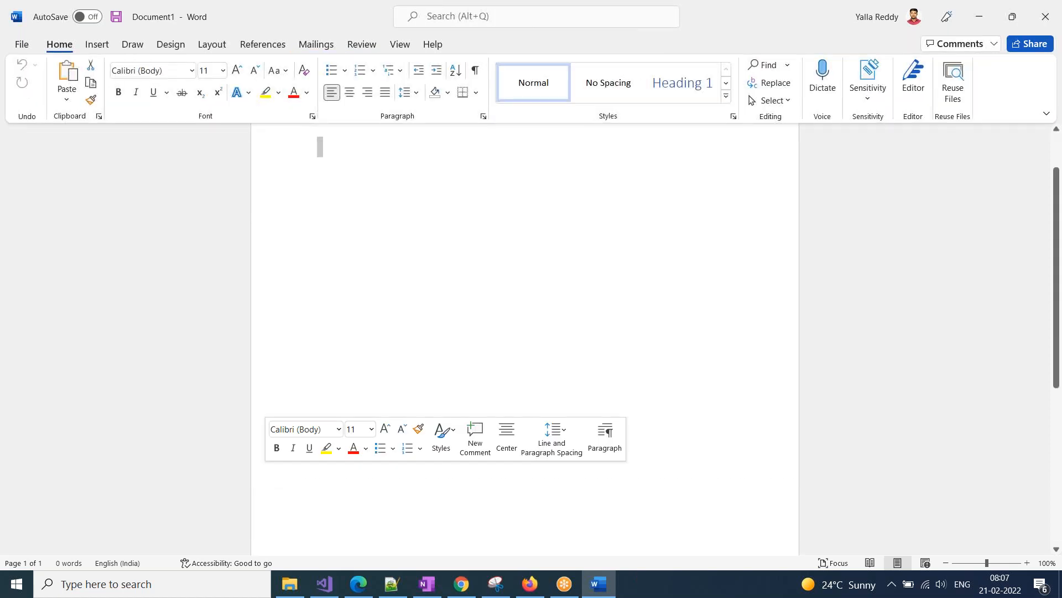
scroll(371, 338, "up", 2)
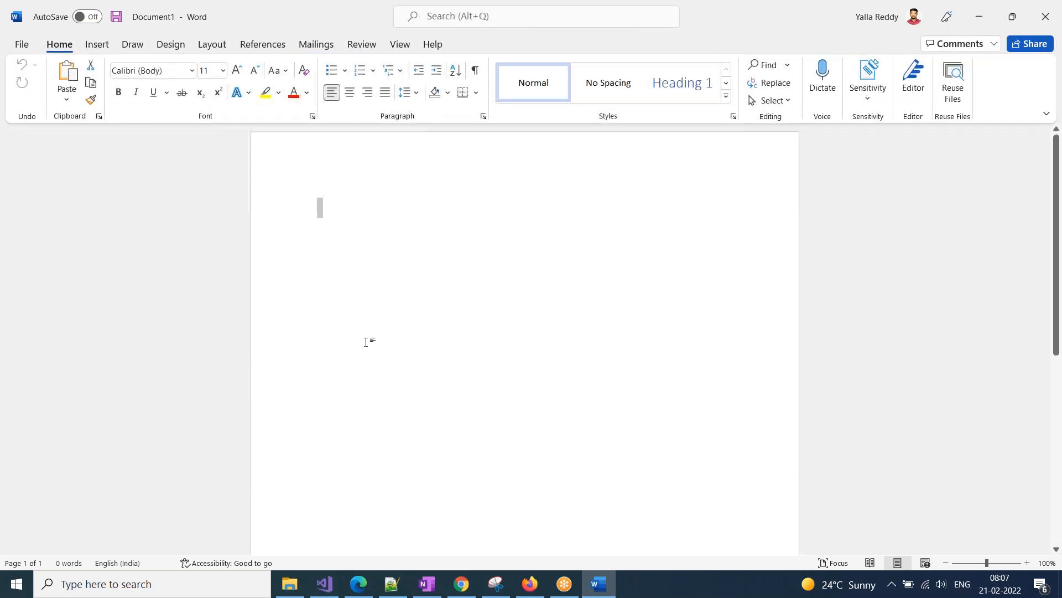
Insert the date in the 2/21/2022 format into the page header and return to the document body
double_click(329, 162)
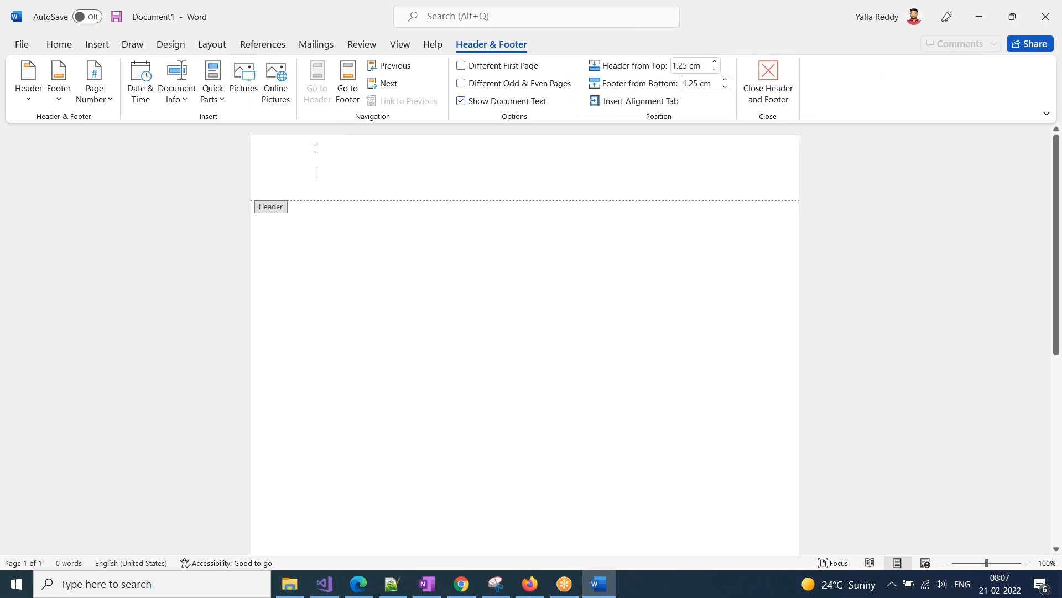
left_click(140, 83)
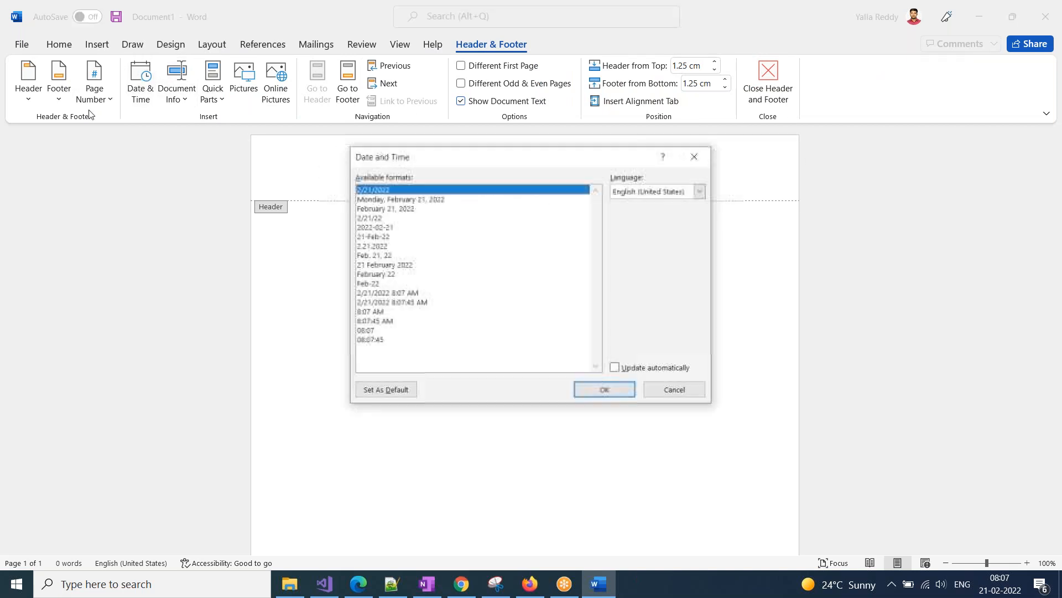
left_click(610, 390)
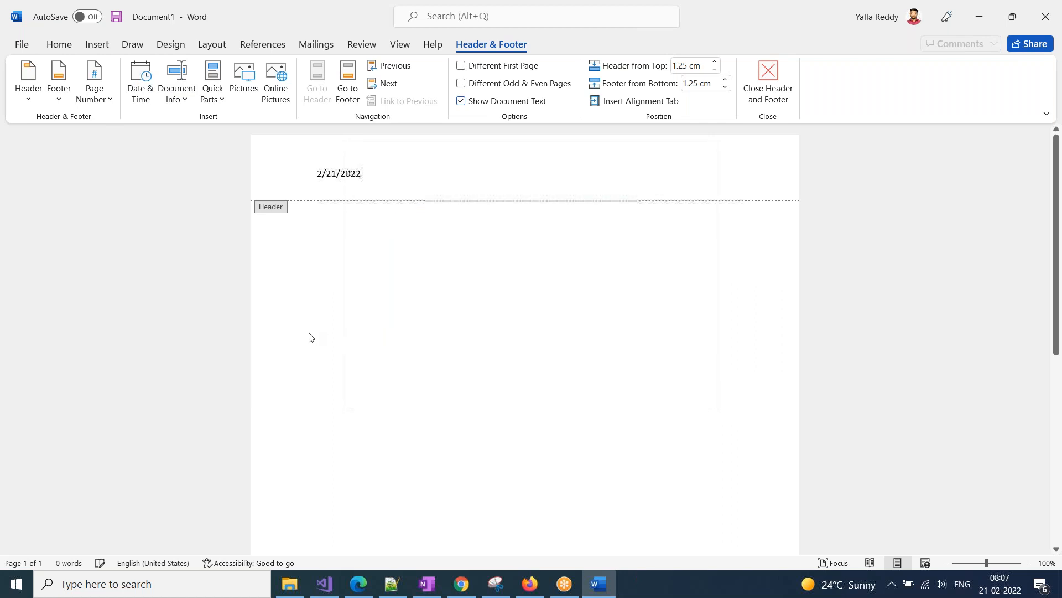
double_click(318, 239)
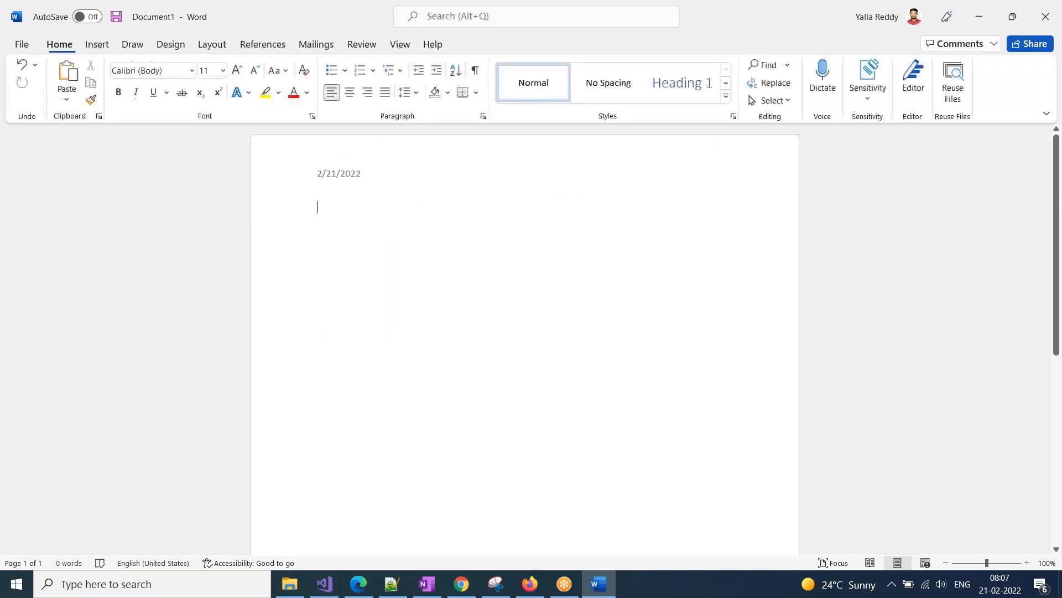
scroll(355, 380, "down", 6)
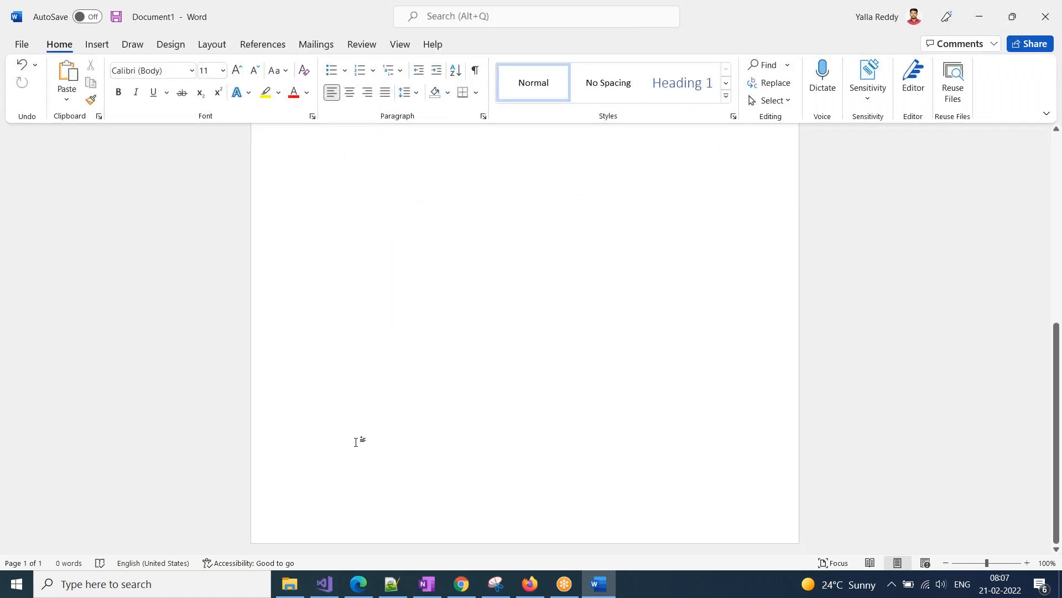
scroll(364, 505, "up", 7)
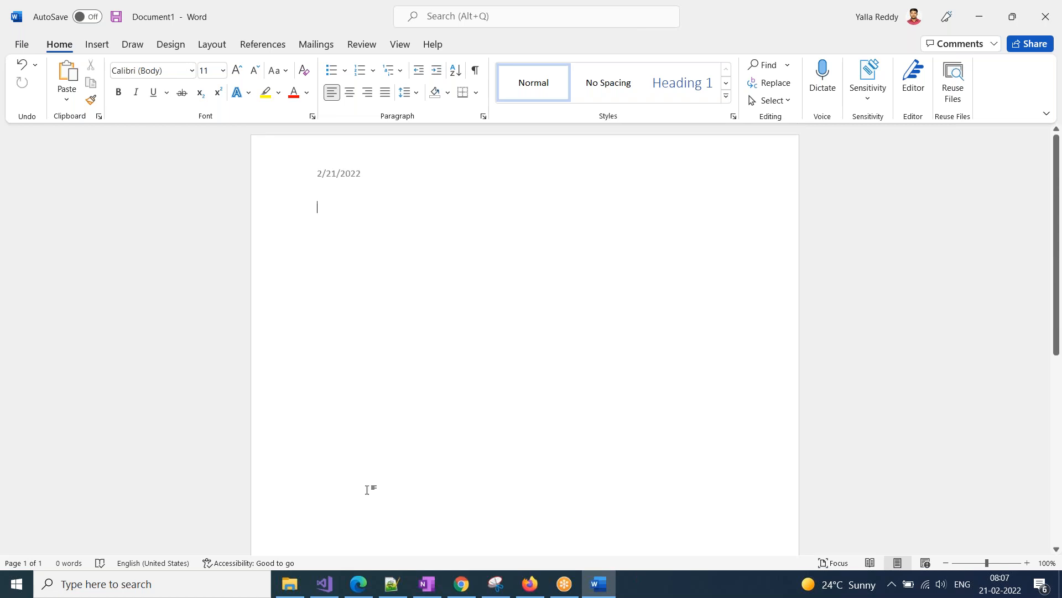
Draw a large freehand oval loop in red pen mid-page and move it down and to the right
left_click(133, 46)
left_click(159, 83)
left_click_drag(624, 287, 469, 390)
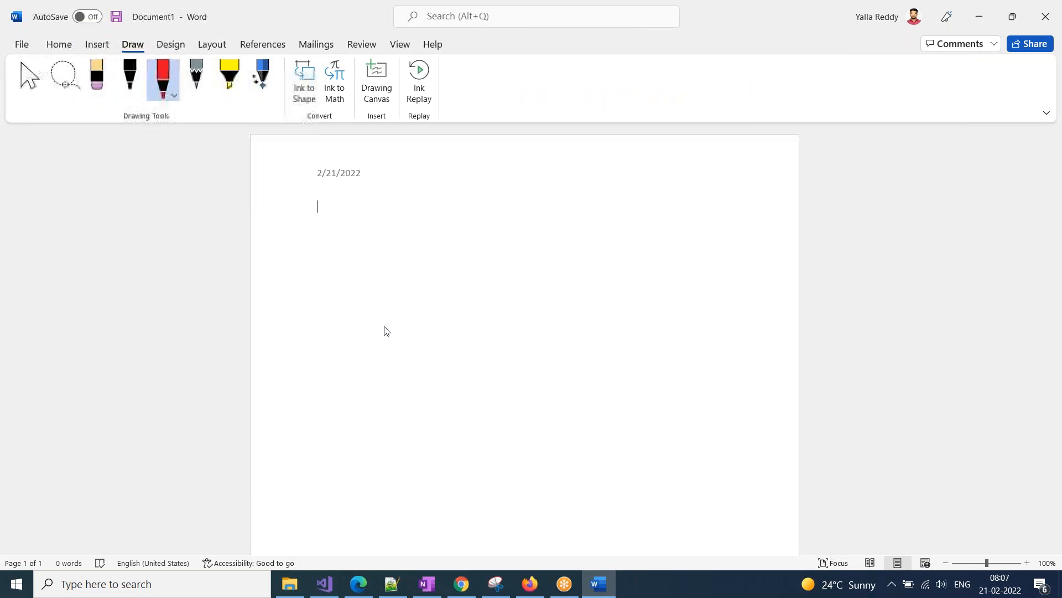
mouse_move(438, 294)
left_mouse_down()
mouse_move(330, 328)
mouse_move(624, 288)
left_mouse_up()
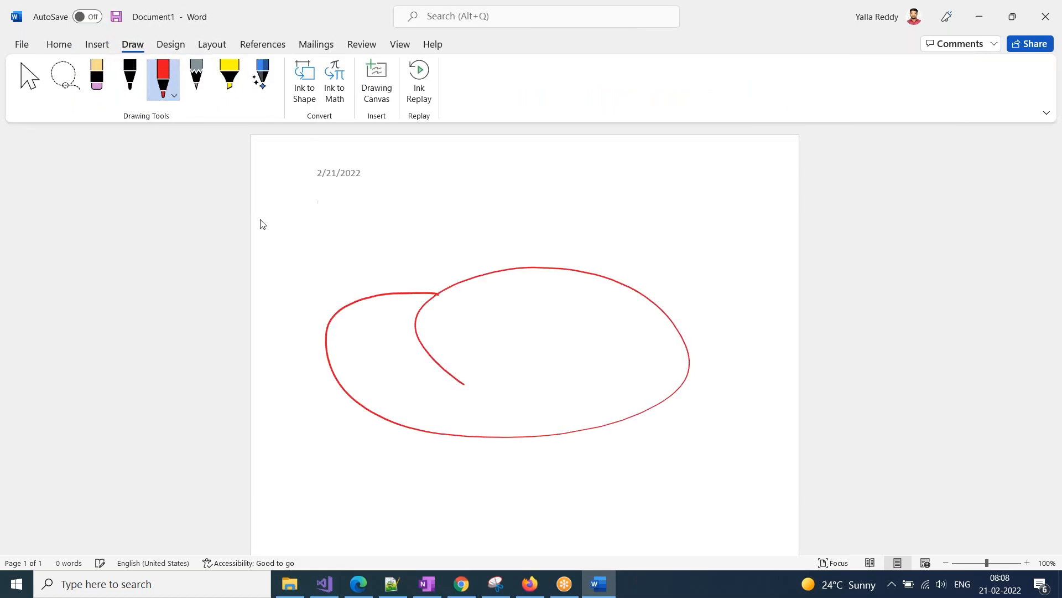
left_click(38, 82)
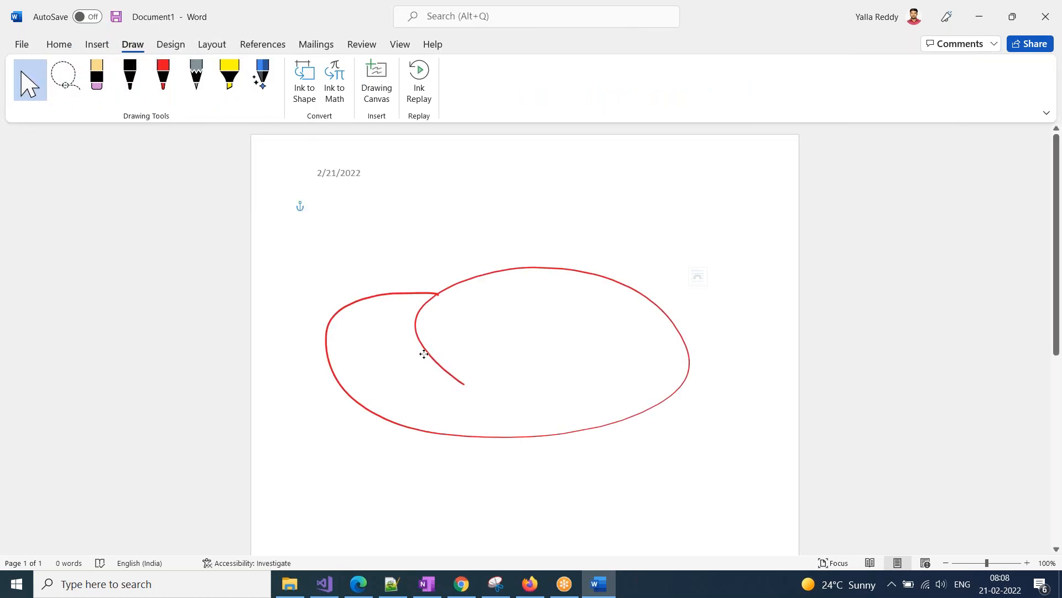
left_click_drag(384, 295, 438, 369)
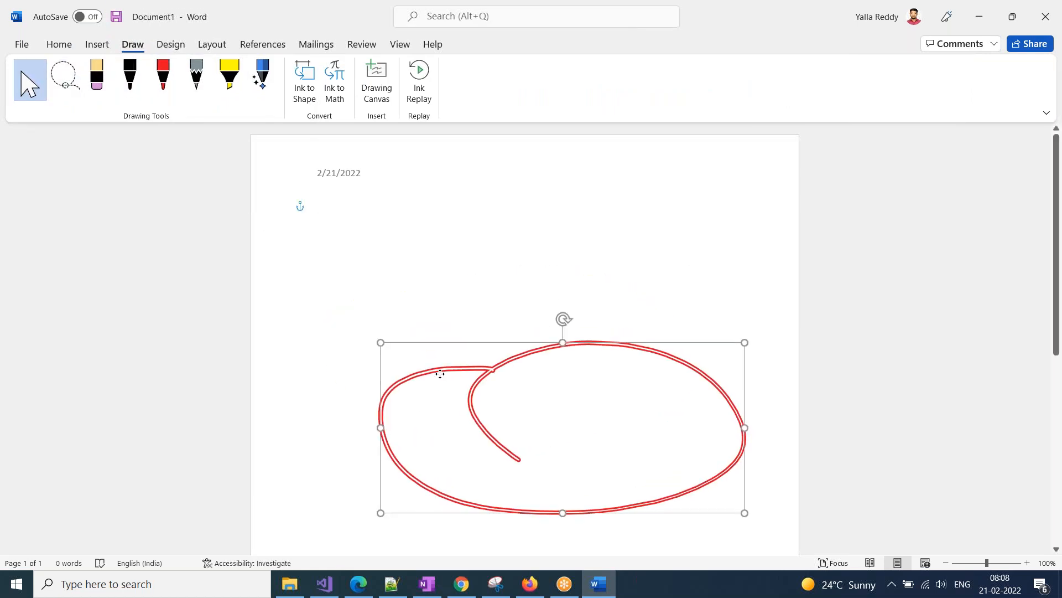
left_click(97, 45)
left_click(110, 83)
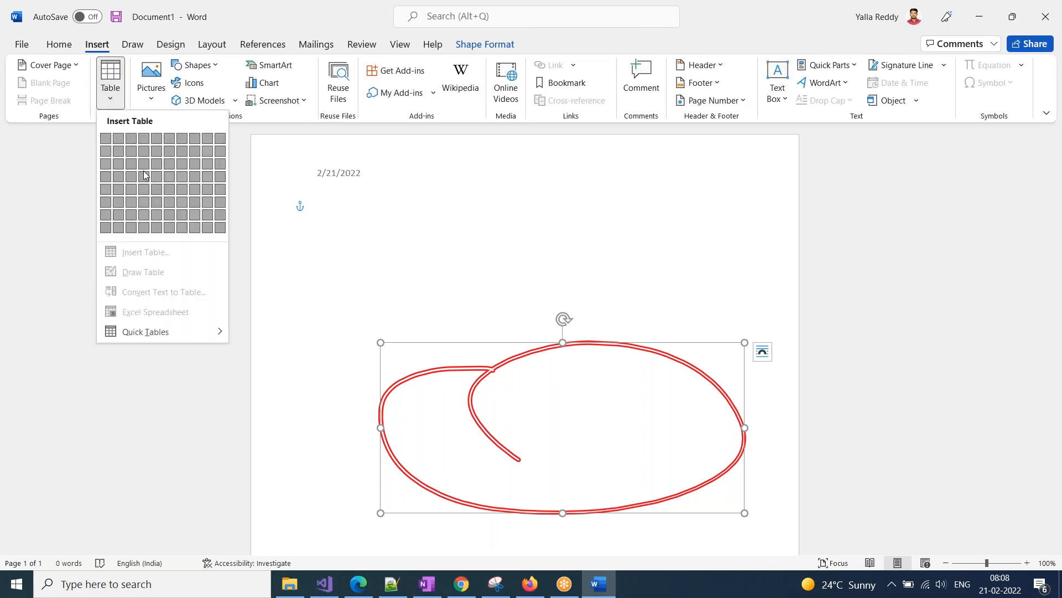
left_click(457, 280)
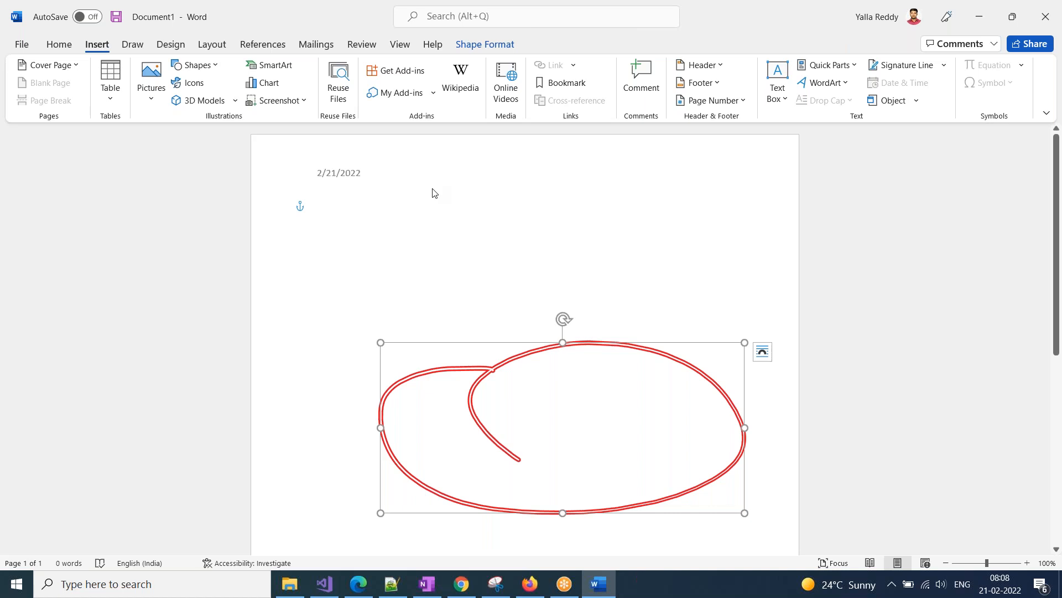
Switch back to the patient record in Dynamics 365 and examine its Summary, Details, Scheduling and Files sections
left_click(358, 584)
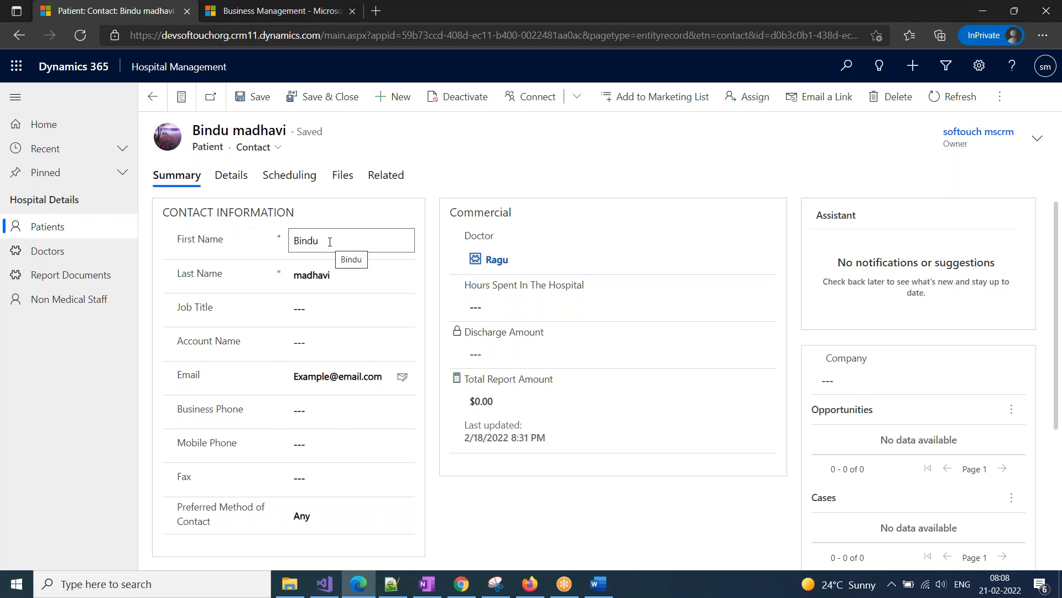
left_click(231, 176)
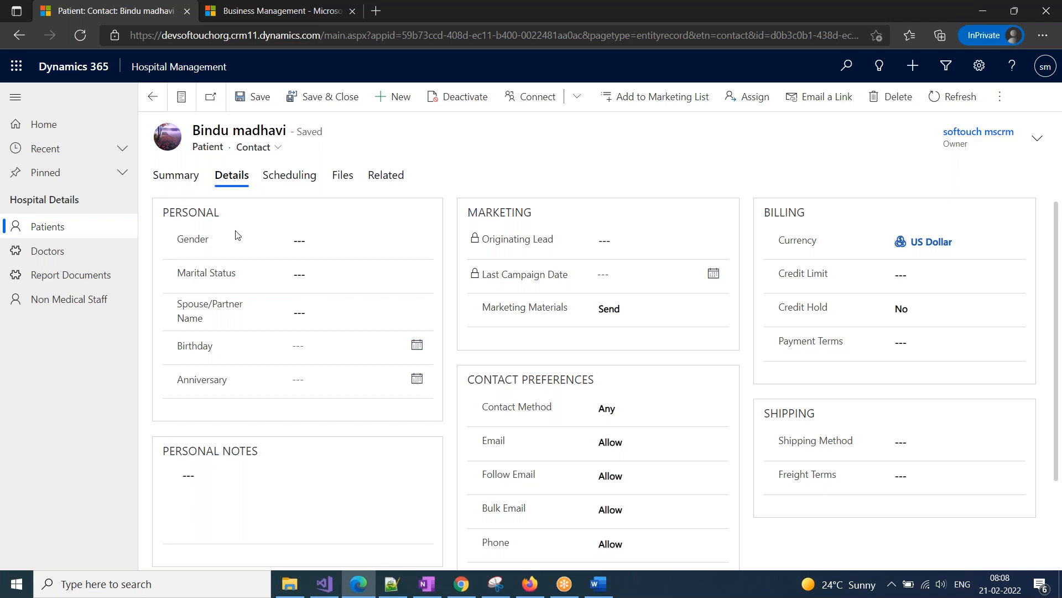
left_click(165, 176)
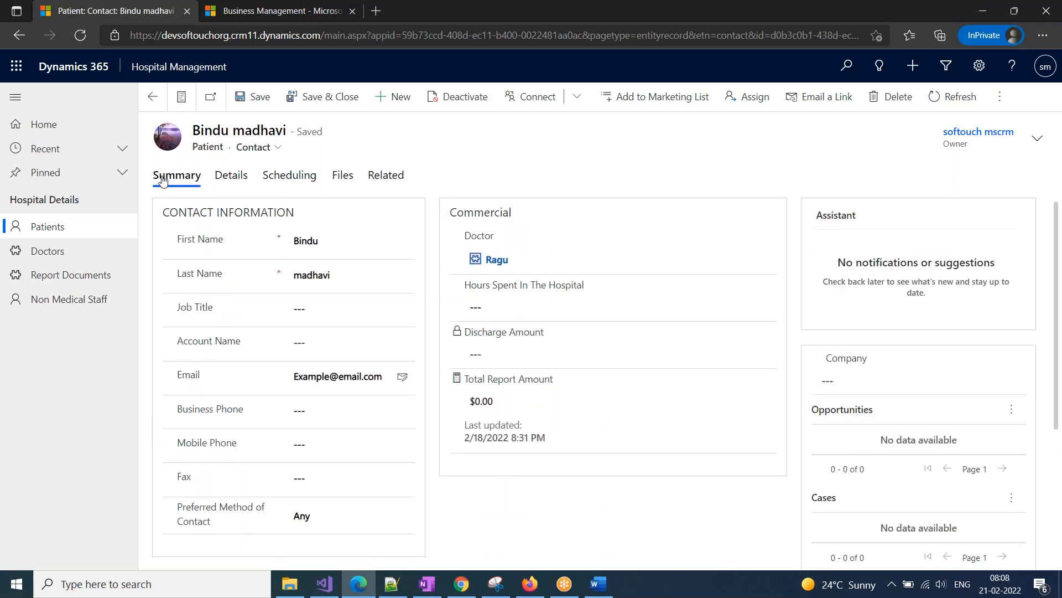
left_click(224, 181)
left_click(291, 179)
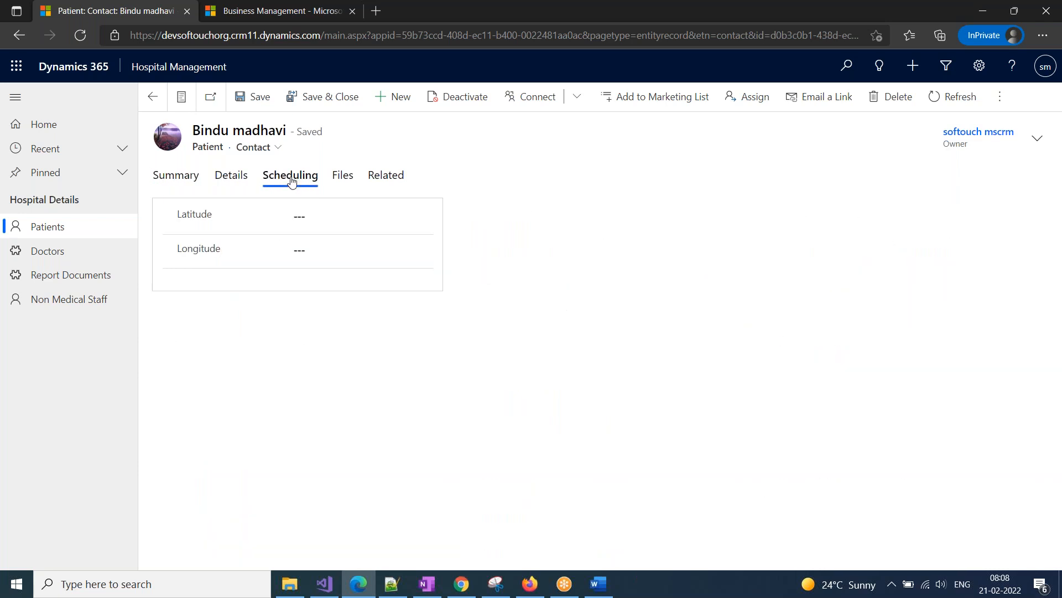
left_click(344, 180)
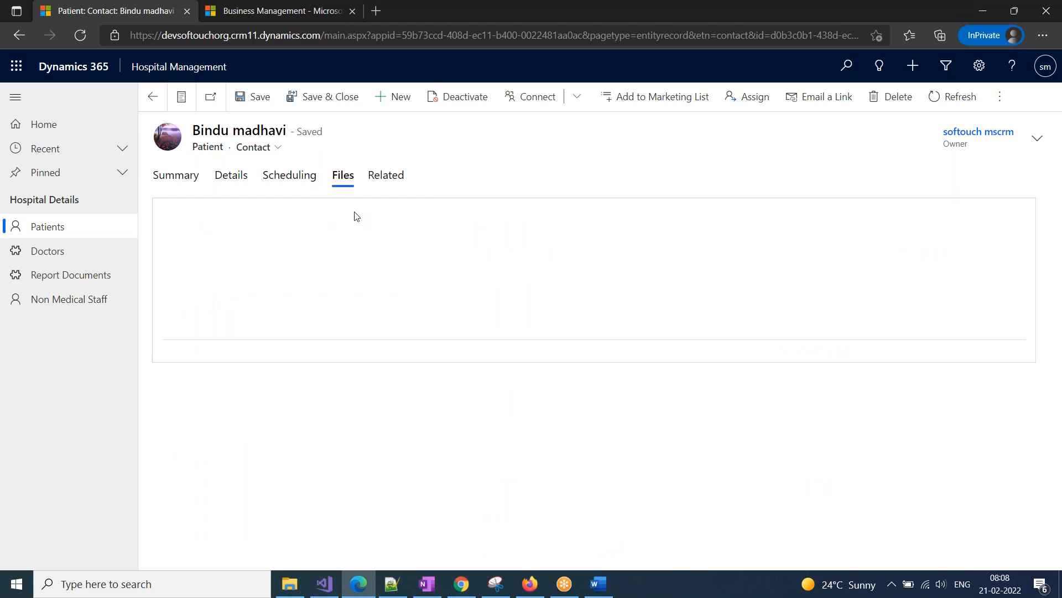
Show the patient's related Activities, and examine the Summary and Details sections and the list of related record types
left_click(386, 175)
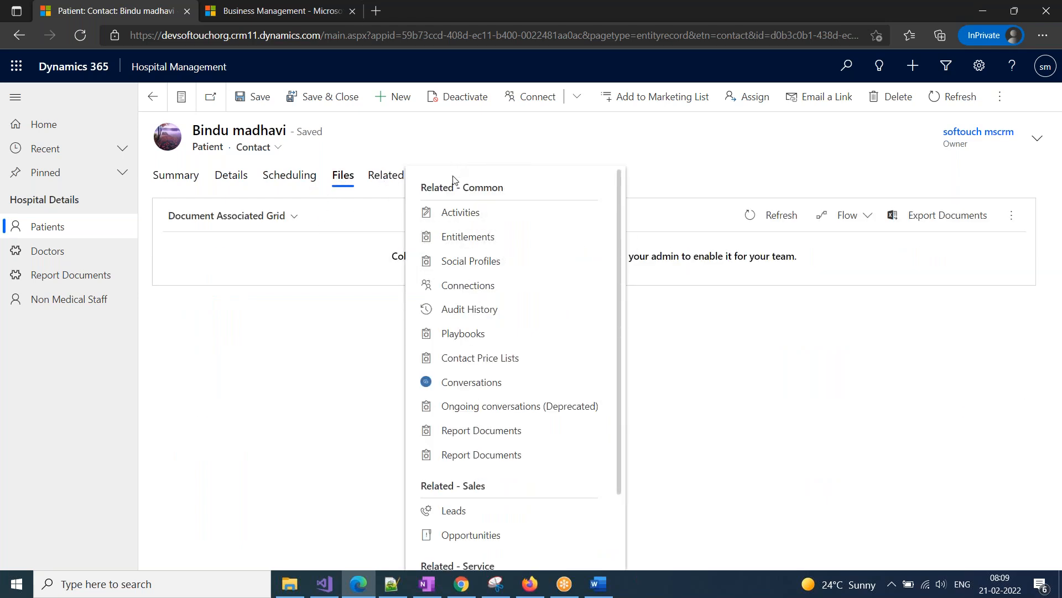
left_click(461, 213)
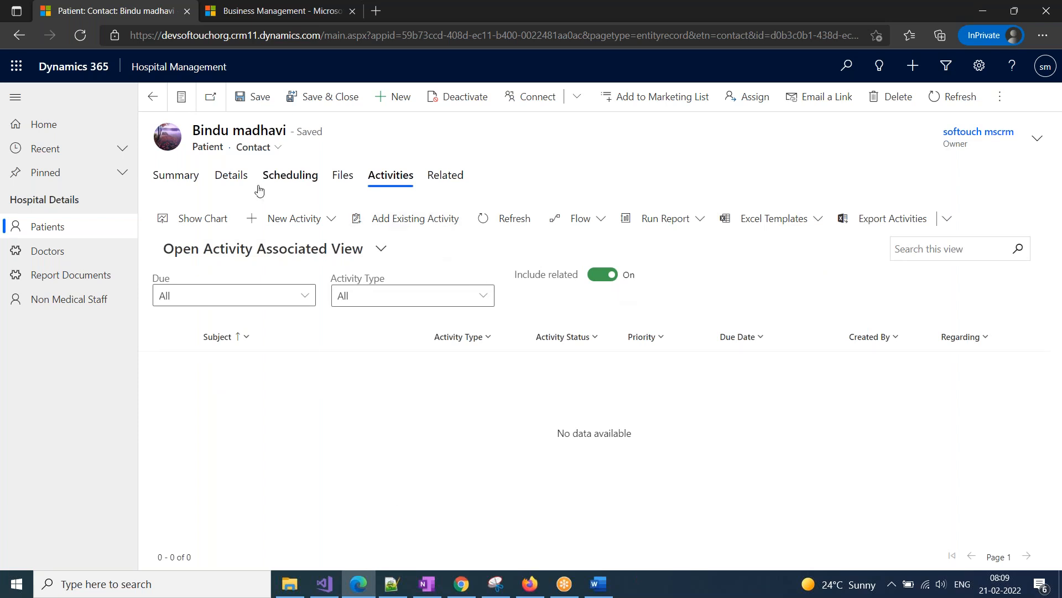
left_click(164, 177)
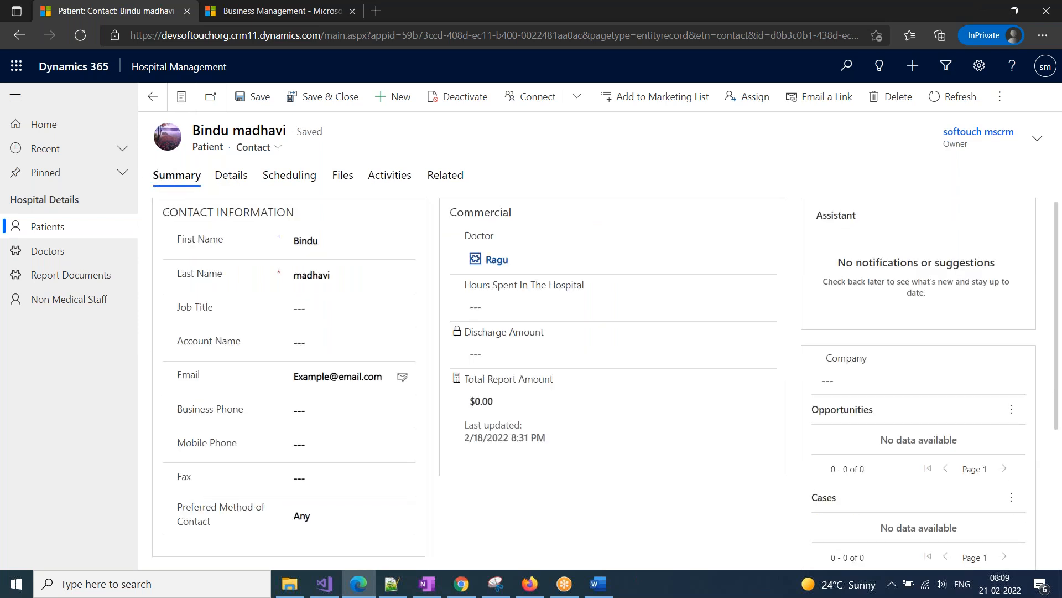
left_click(230, 177)
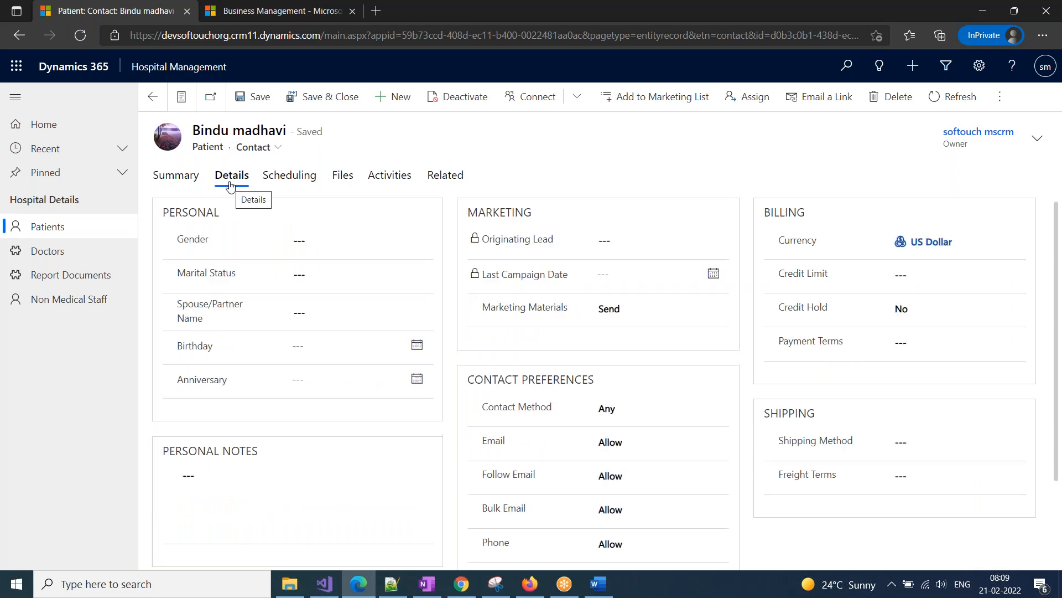
left_click(458, 178)
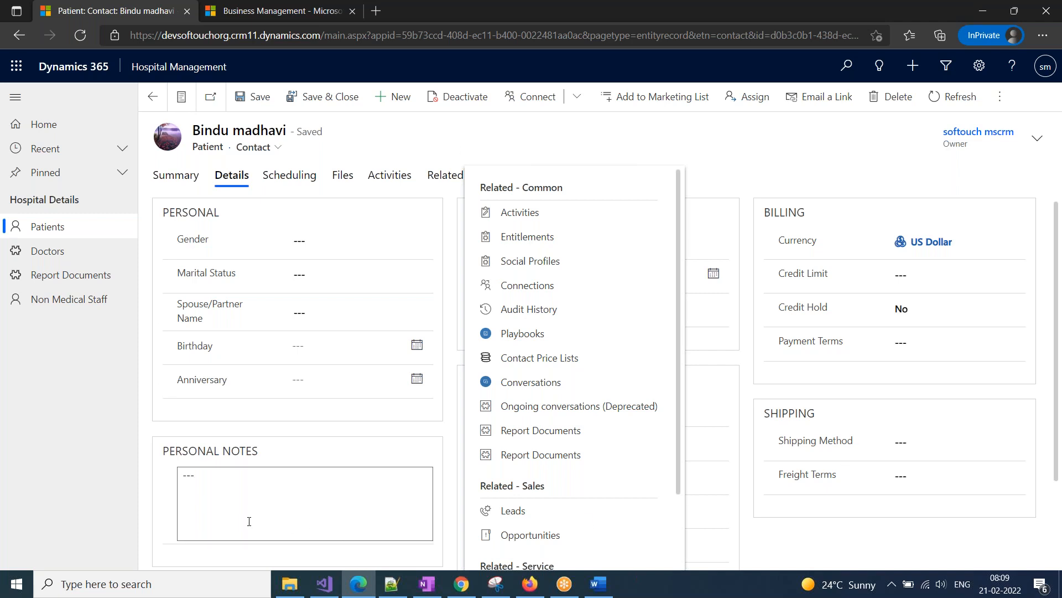
Open the Solutions list in the Dynamics 365 advanced settings
left_click(234, 14)
left_click(213, 69)
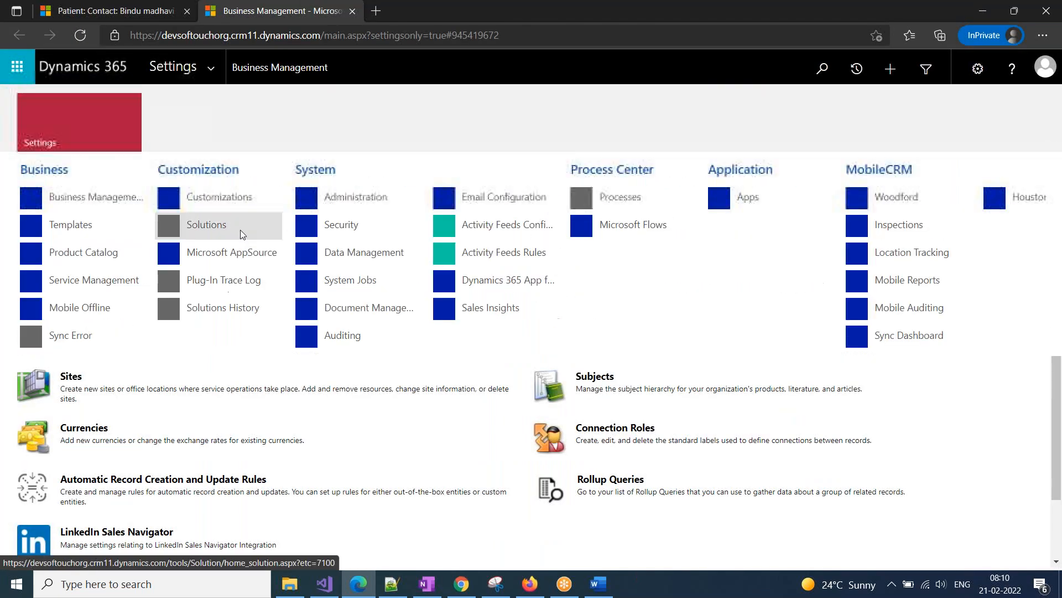
left_click(221, 229)
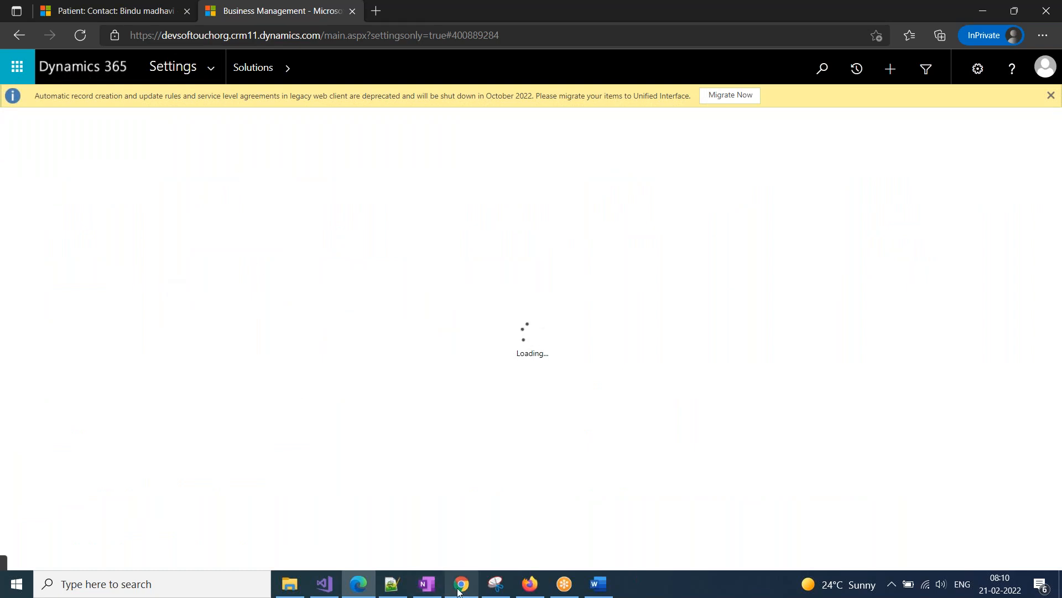
Switch to OneNote and add the heading "Forms:" underlined with a row of dashes at the end of the Batch FEB notes
left_click(428, 585)
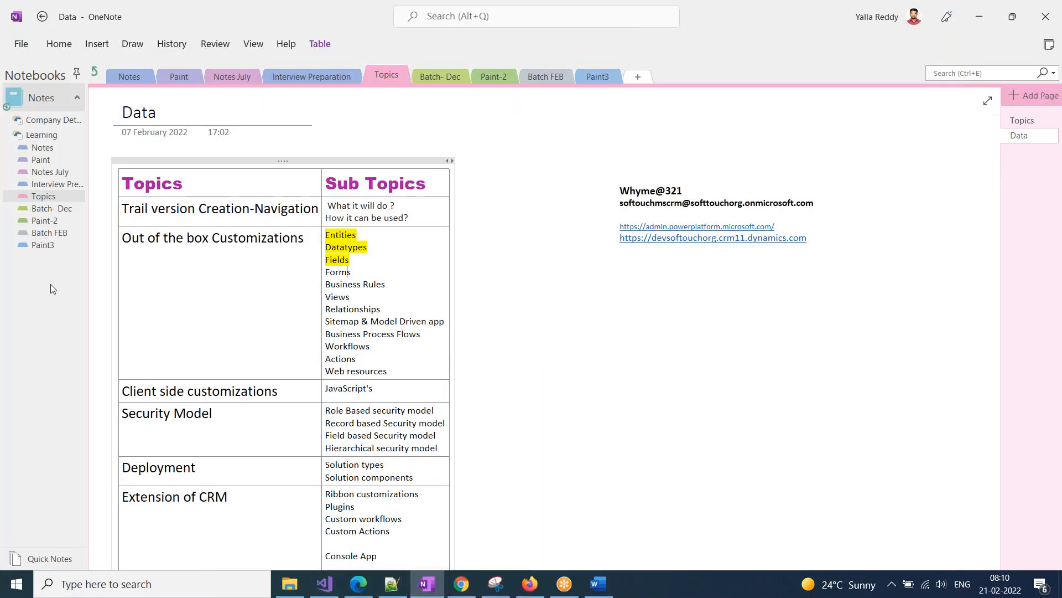
left_click(44, 232)
scroll(192, 483, "down", 20)
scroll(186, 480, "down", 1)
left_click(148, 228)
type("Fo")
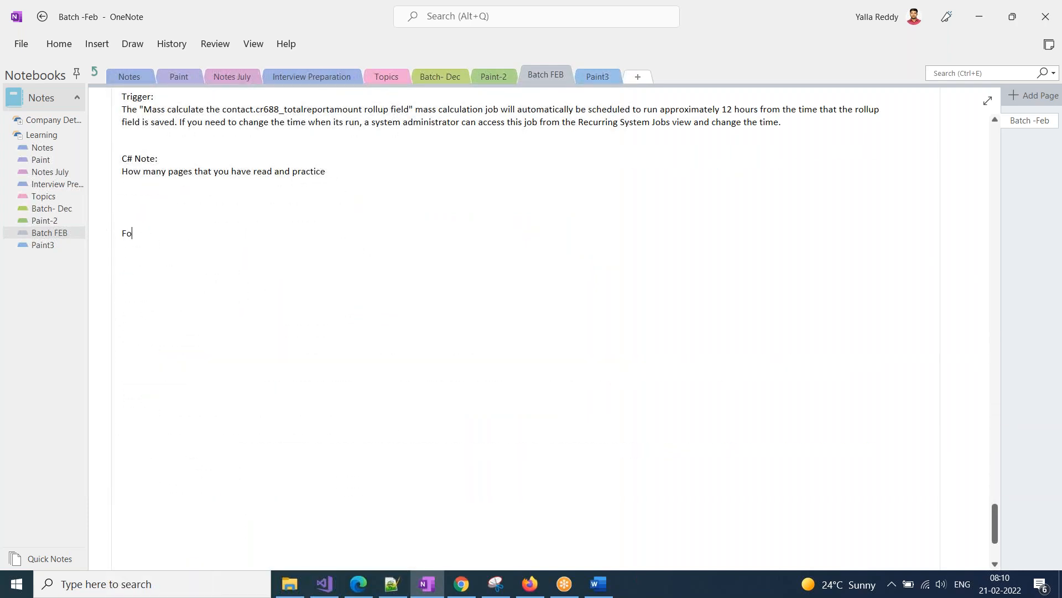
type("rms:")
key("Return")
type("---------")
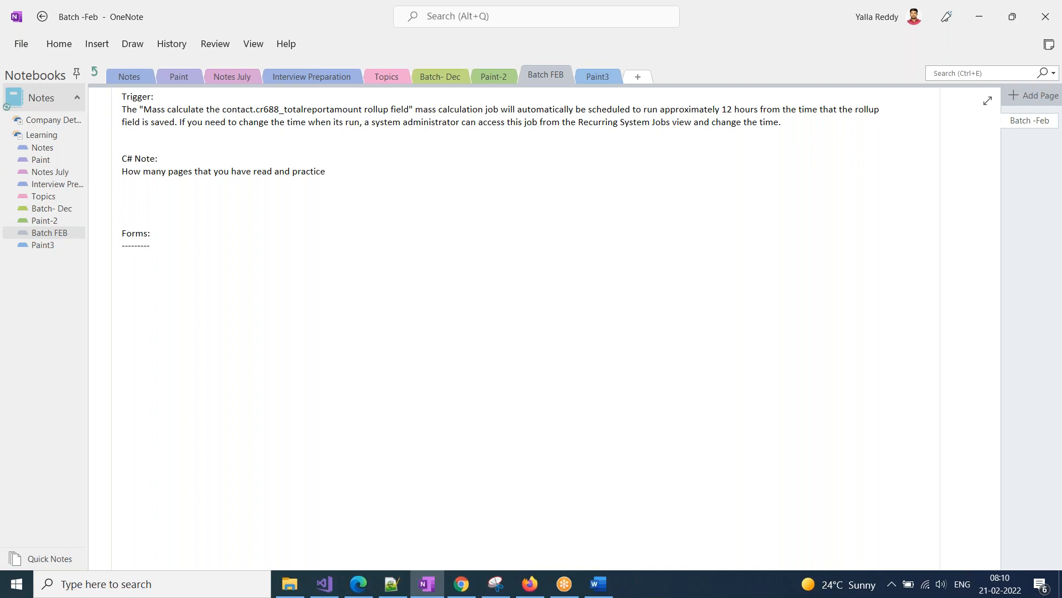
List "Main" and "Quick Create" on separate lines under the Forms heading
type("Main")
key("Return")
type("Qucik")
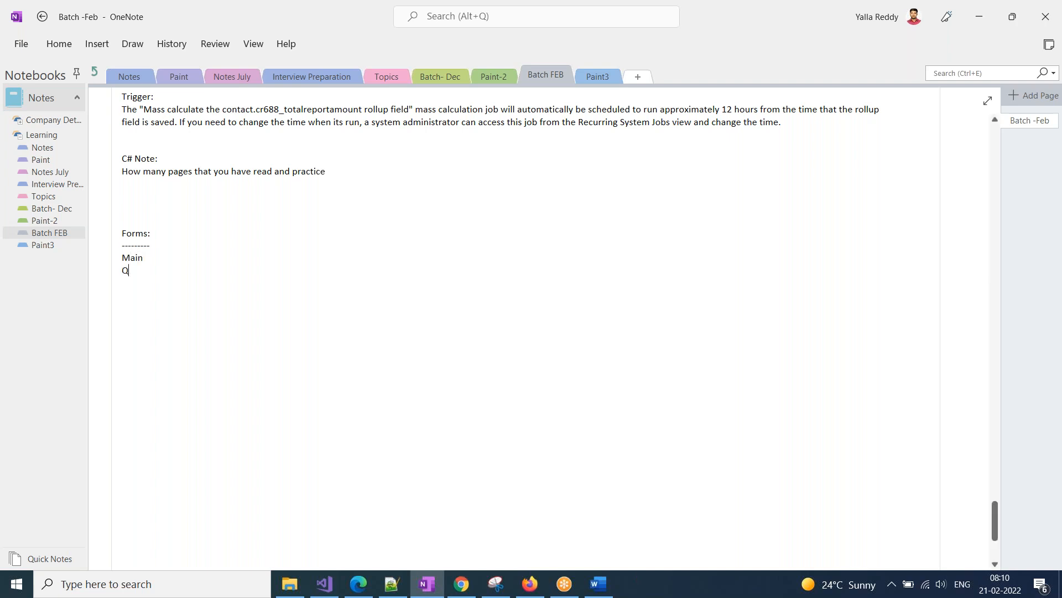
key("BackSpace")
key("BackSpace")
key("BackSpace")
type("ick Create")
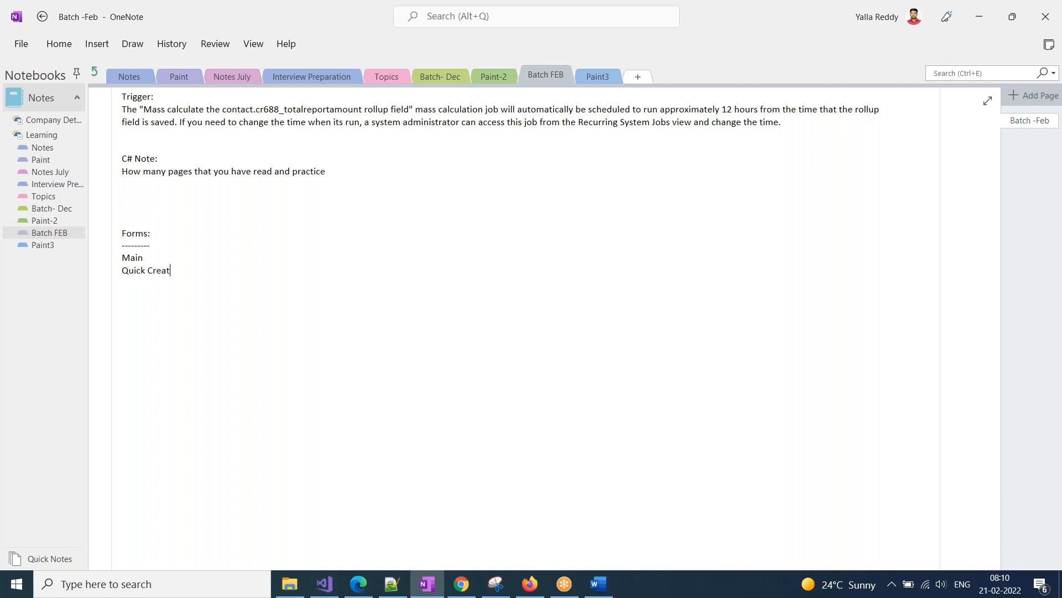
Add "Quick View" and "Card Form" as further lines in the list of form types
key("Return")
type("Qucik")
key("BackSpace")
key("BackSpace")
key("BackSpace")
type("ICK")
key("BackSpace")
key("BackSpace")
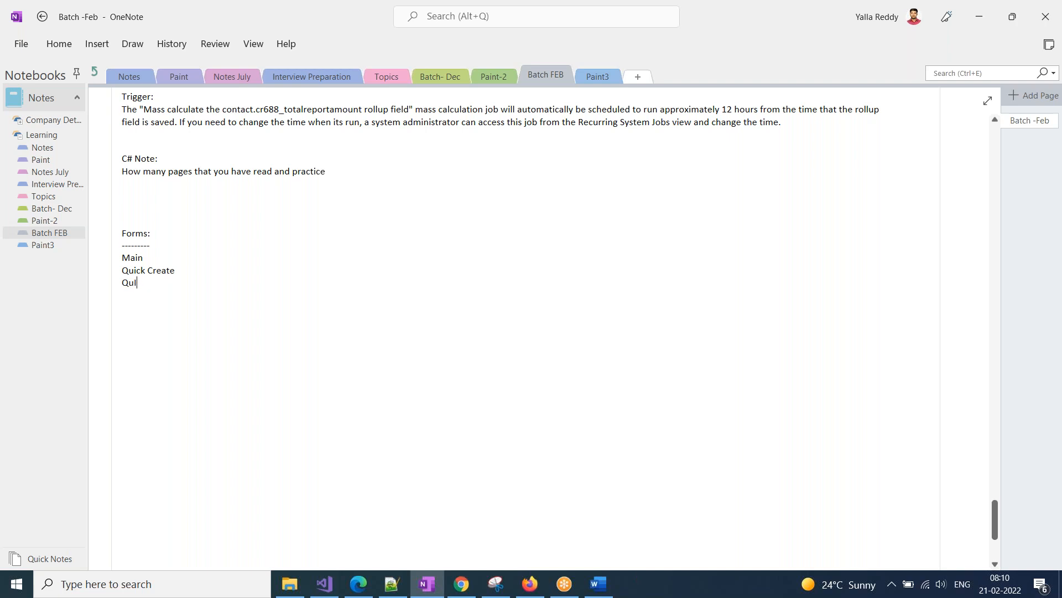
type("CK")
key("BackSpace")
key("BackSpace")
key("BackSpace")
type("ick ")
type("View ")
type("Card Form")
Highlight the Card Form line and the Main, Quick Create and Quick View lines in turn to review the form types
left_click_drag(168, 285, 108, 258)
left_click_drag(166, 296, 119, 296)
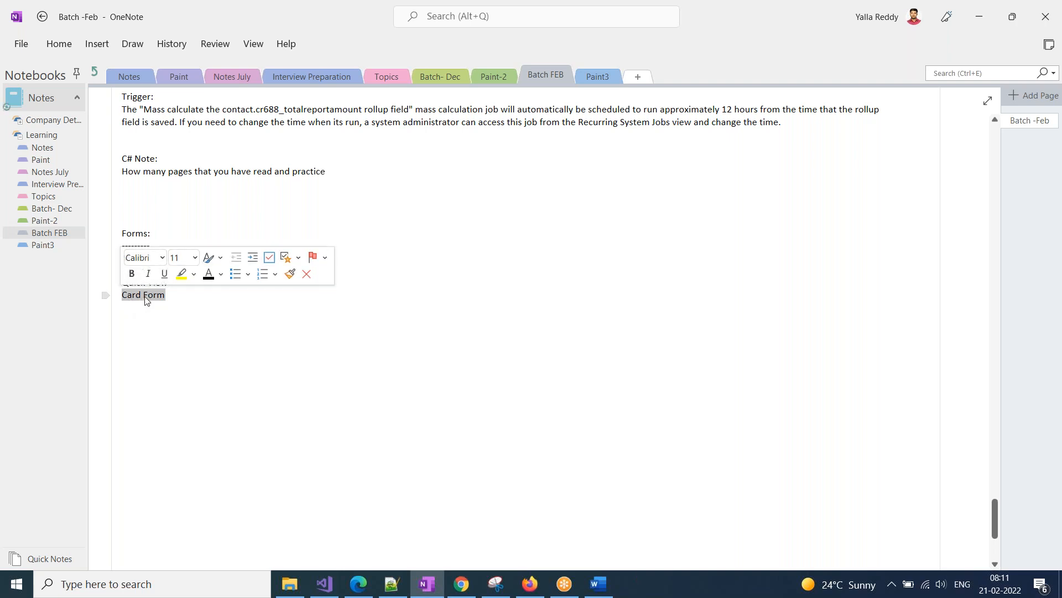
left_click(199, 305)
left_click_drag(181, 286, 122, 261)
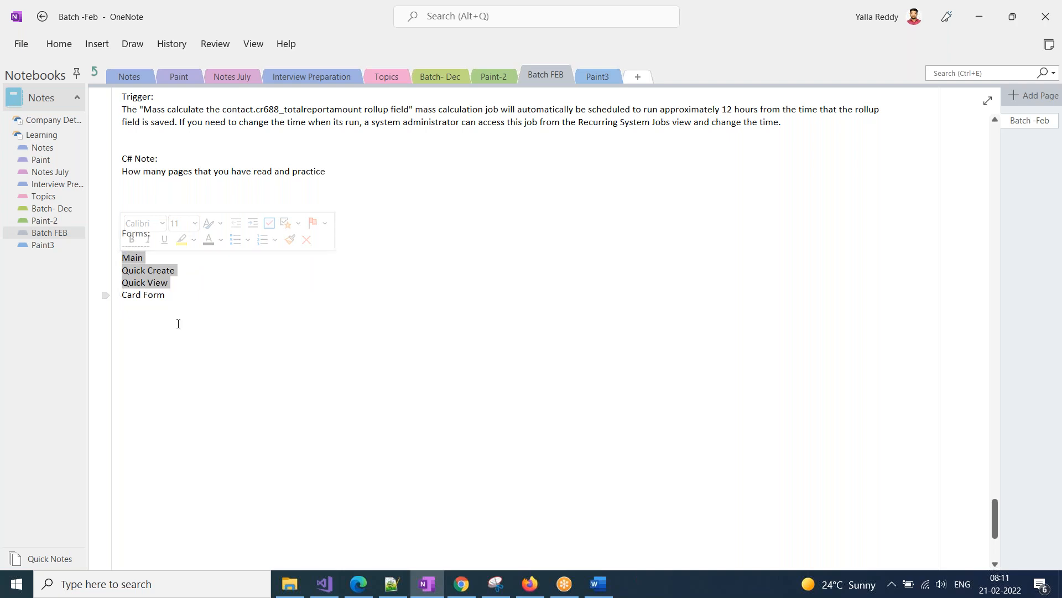
Switch back to the Solutions list in Edge, open the Hospital Management solution and always allow pop-ups from the Dynamics site
mouse_move(363, 589)
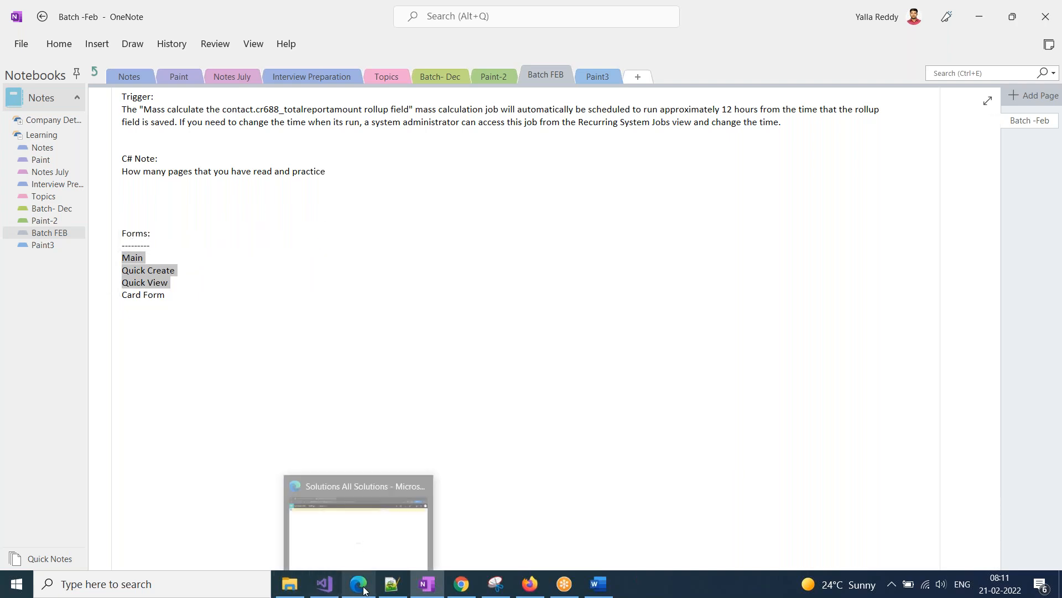
left_click(363, 543)
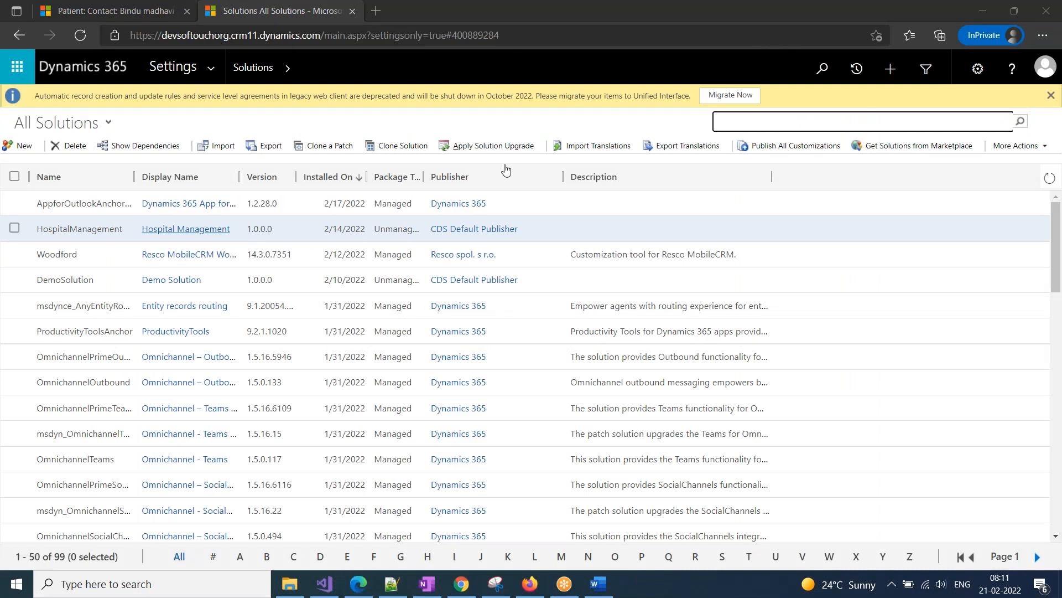
left_click(170, 233)
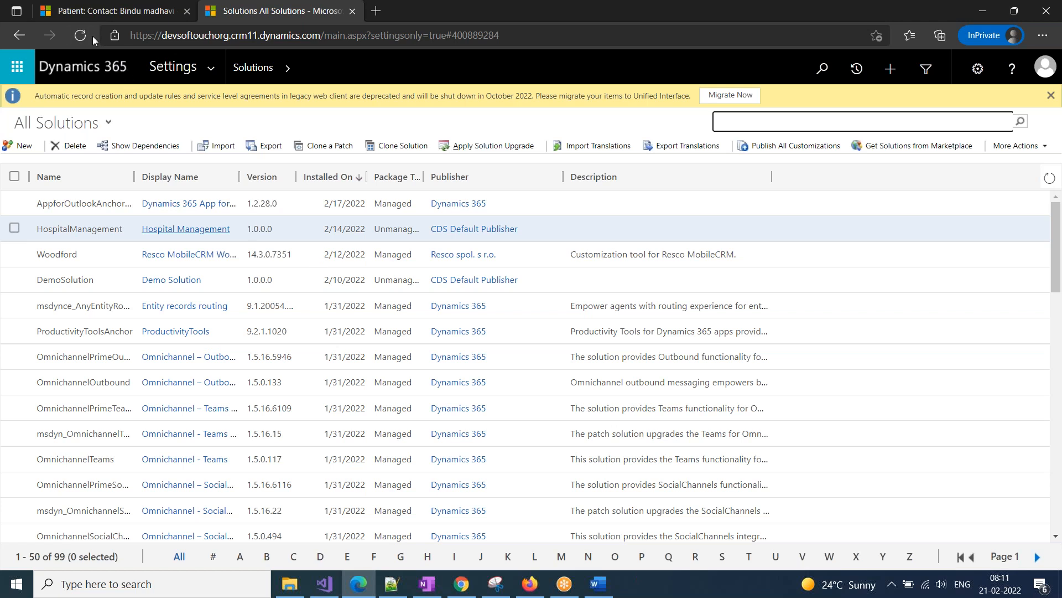
left_click(578, 155)
left_click(668, 161)
left_click(839, 38)
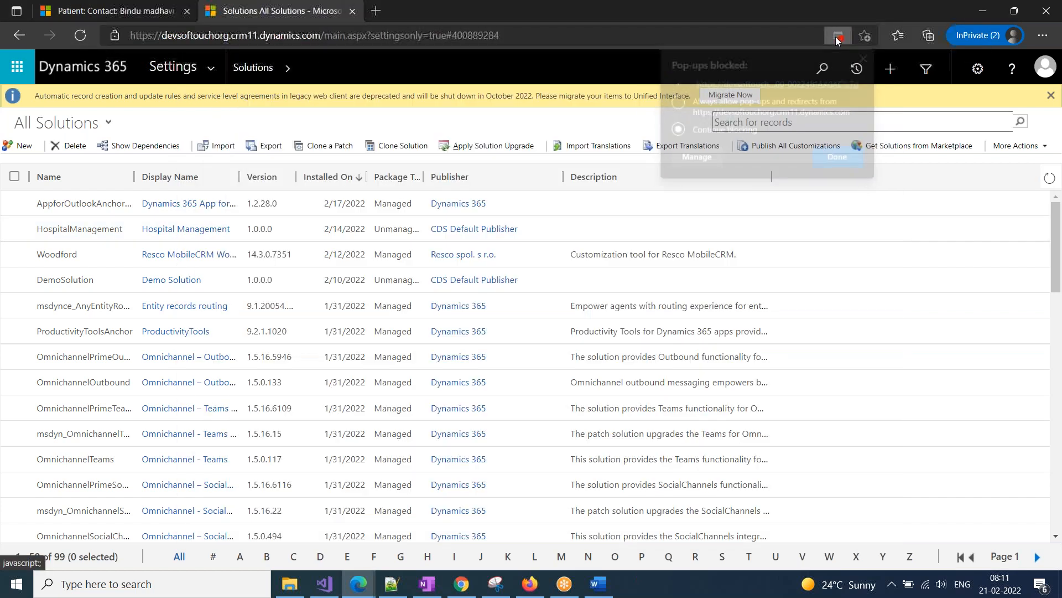
left_click(699, 102)
left_click(846, 160)
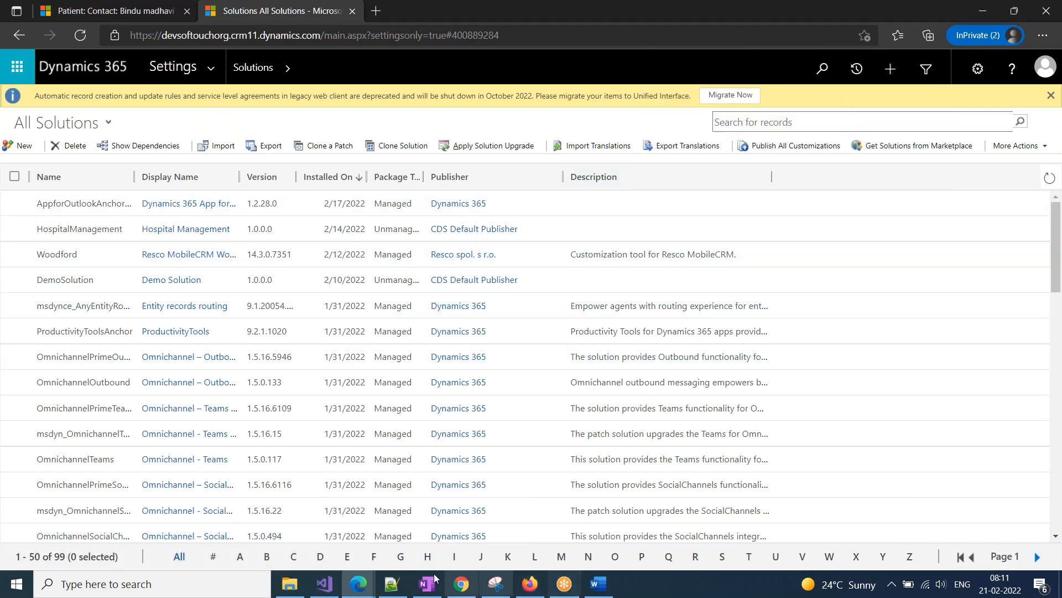
Close the blank Hospital Management solution windows and reopen the solution from the list
mouse_move(359, 584)
left_click(424, 542)
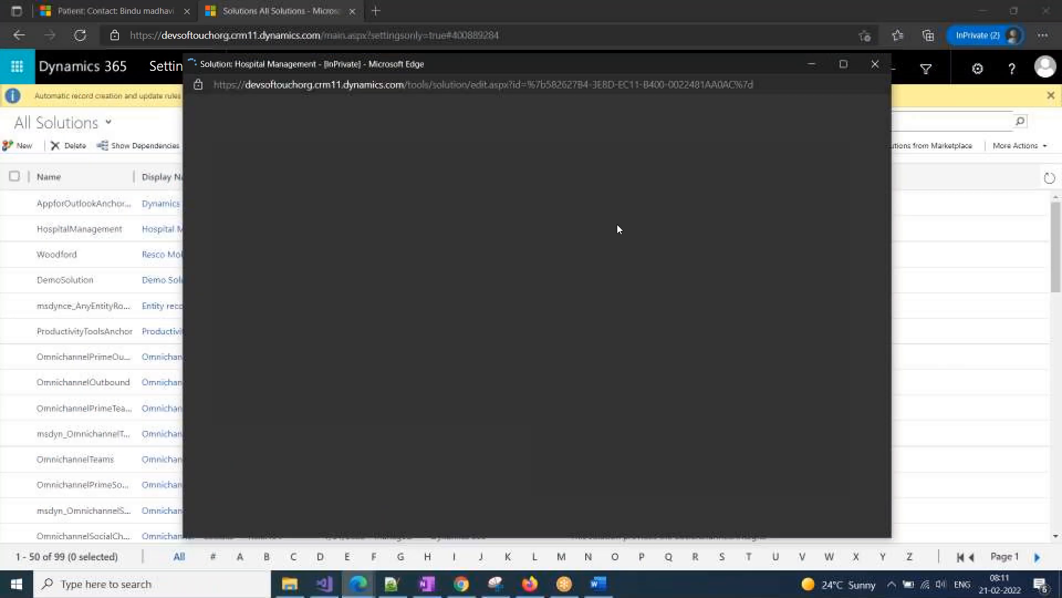
left_click(875, 64)
left_click(192, 233)
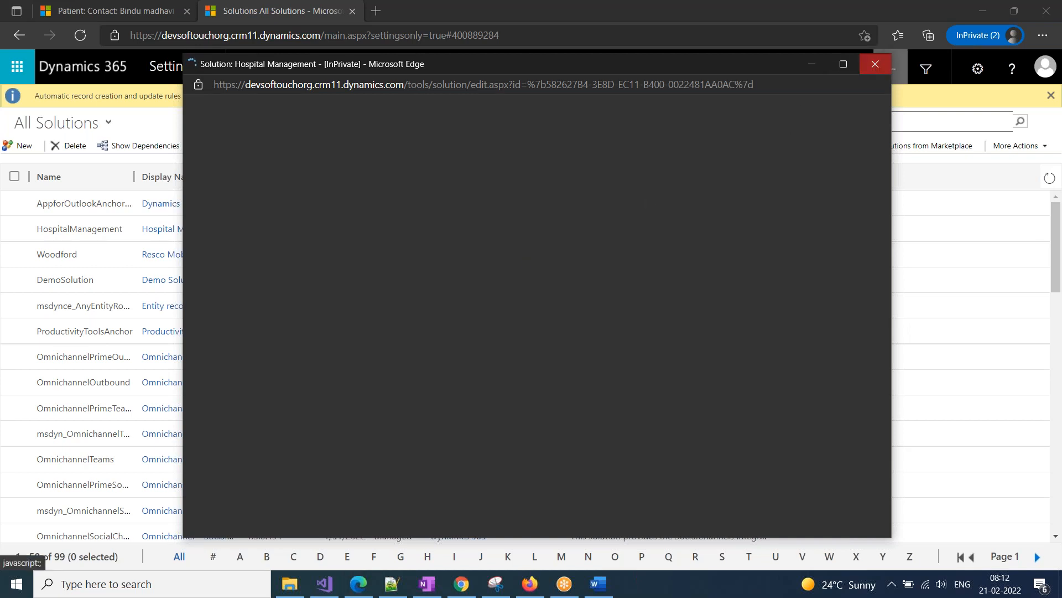
left_click(875, 64)
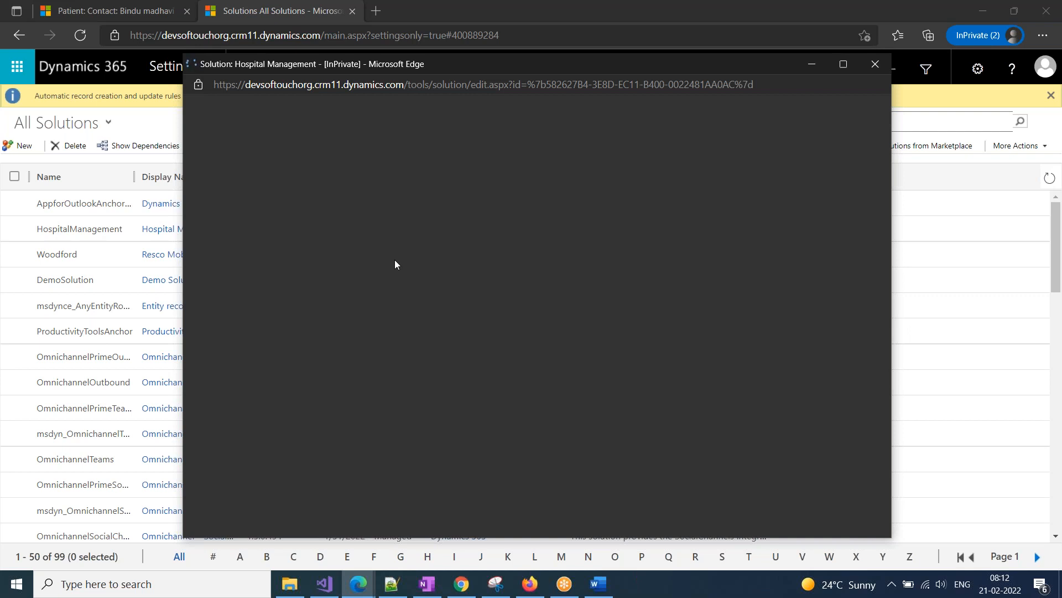
left_click(875, 64)
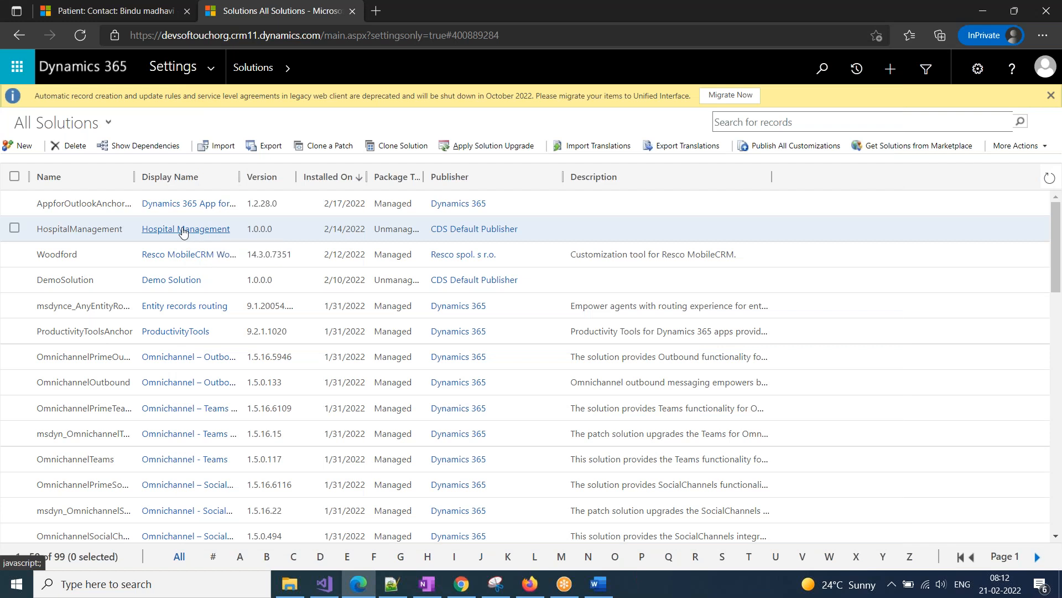
left_click(183, 230)
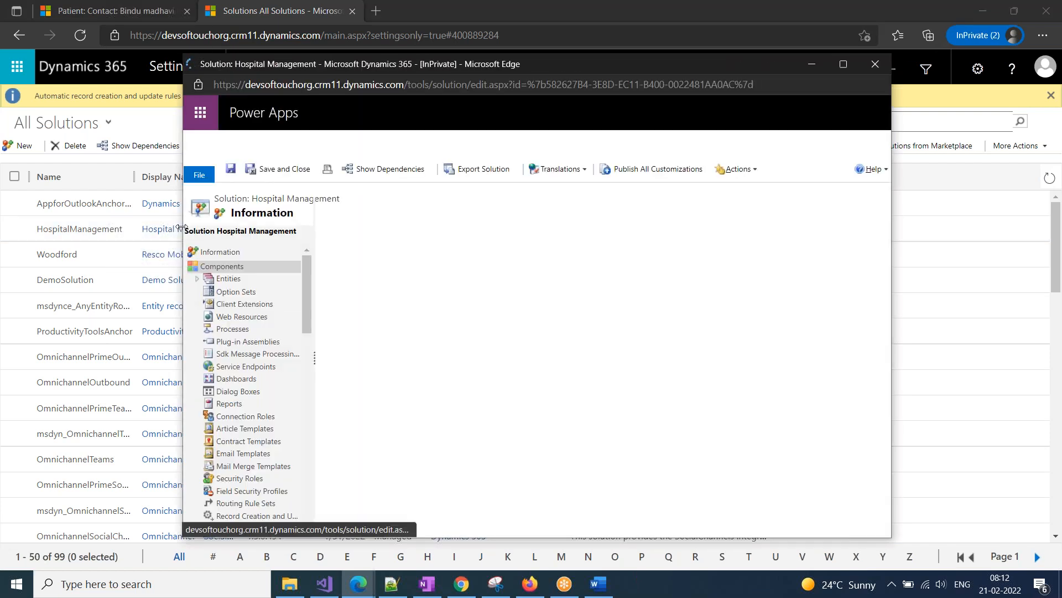
Maximize the solution window and open the list of forms for the Patient entity
left_click(198, 283)
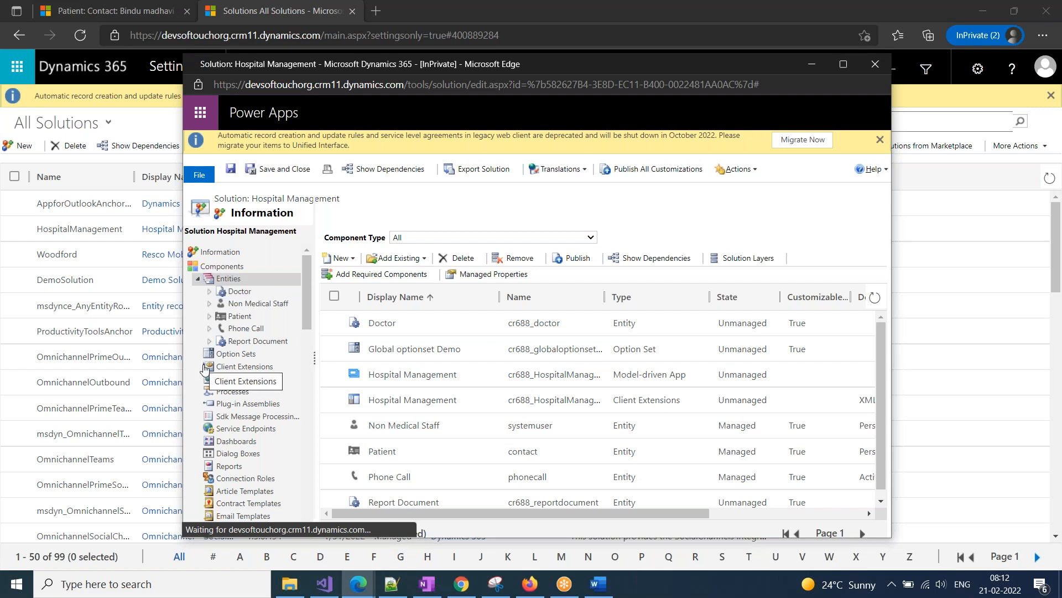
left_click(210, 316)
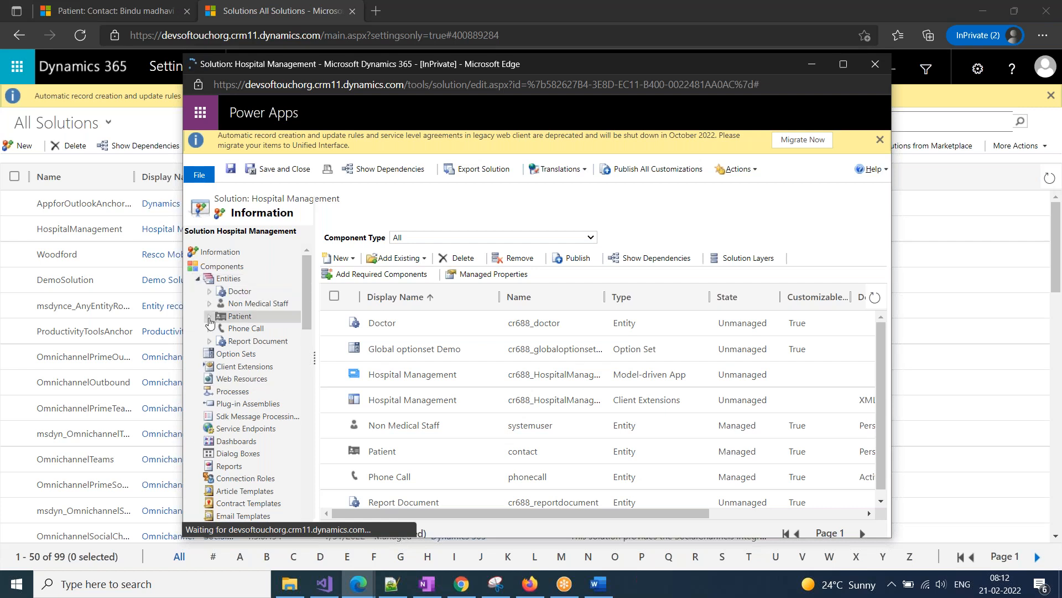
left_click(252, 328)
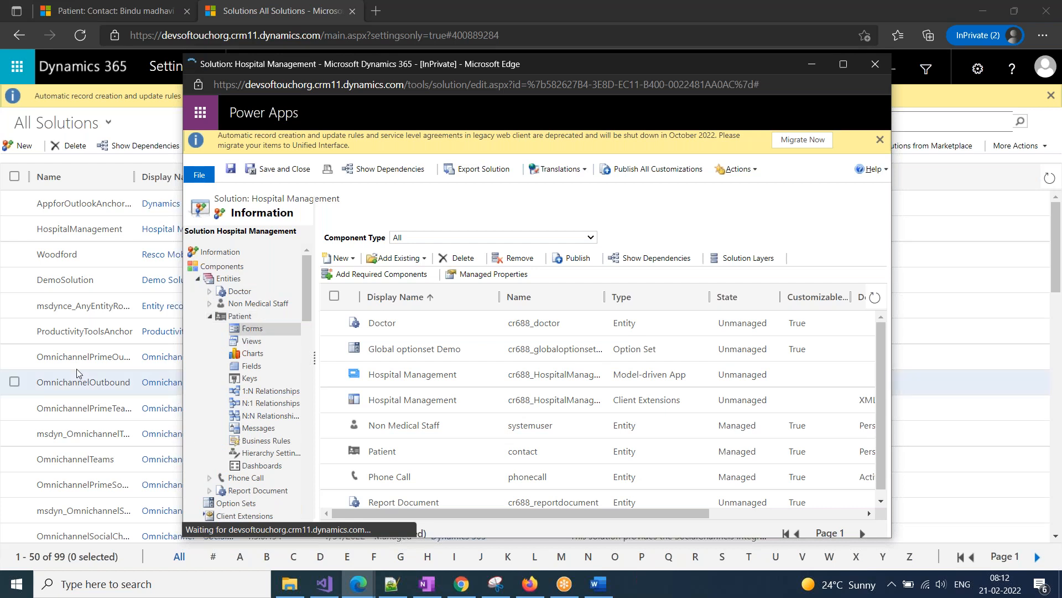
left_click(844, 64)
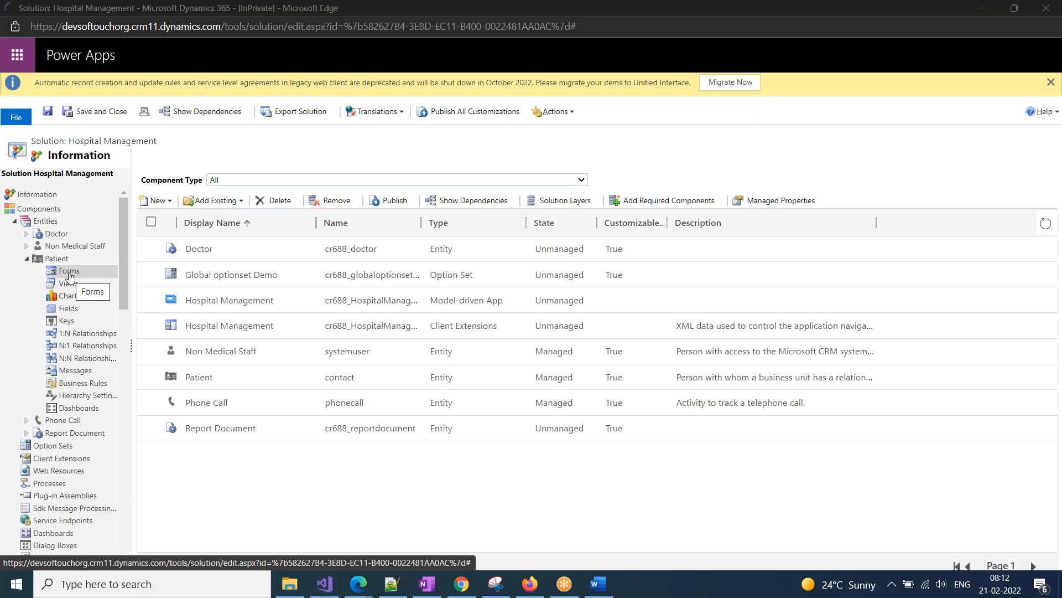
left_click(64, 276)
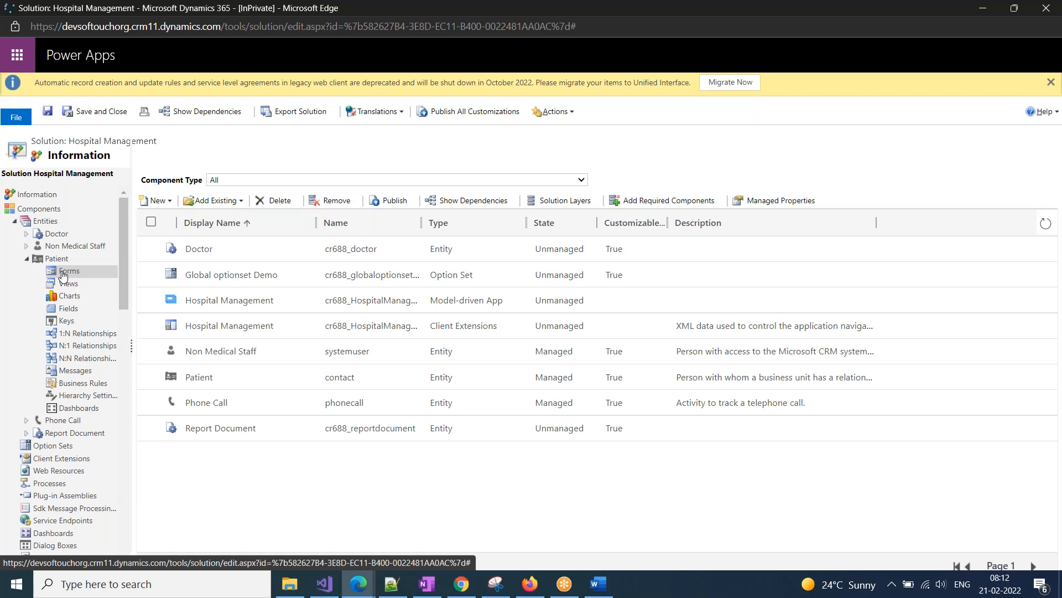
Switch to Chrome and run an internet speed test on Fast.com
left_click(461, 583)
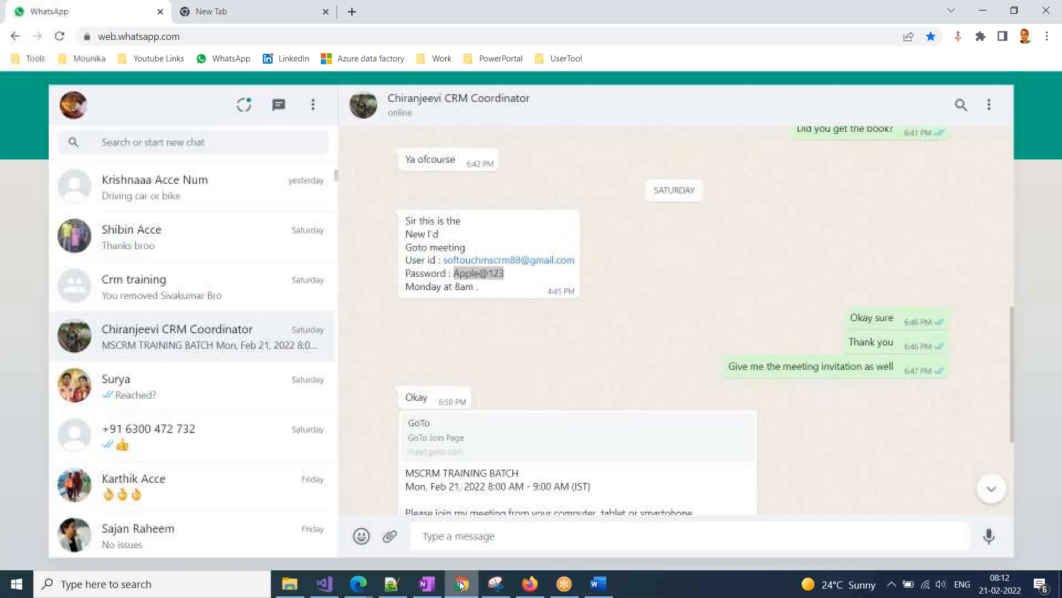
left_click(269, 10)
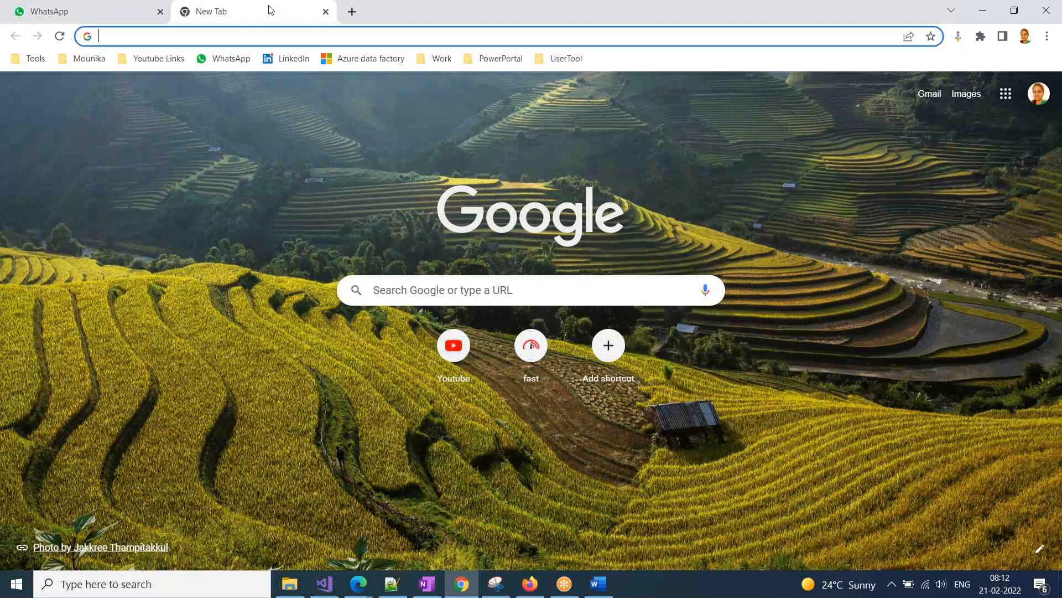
left_click(527, 336)
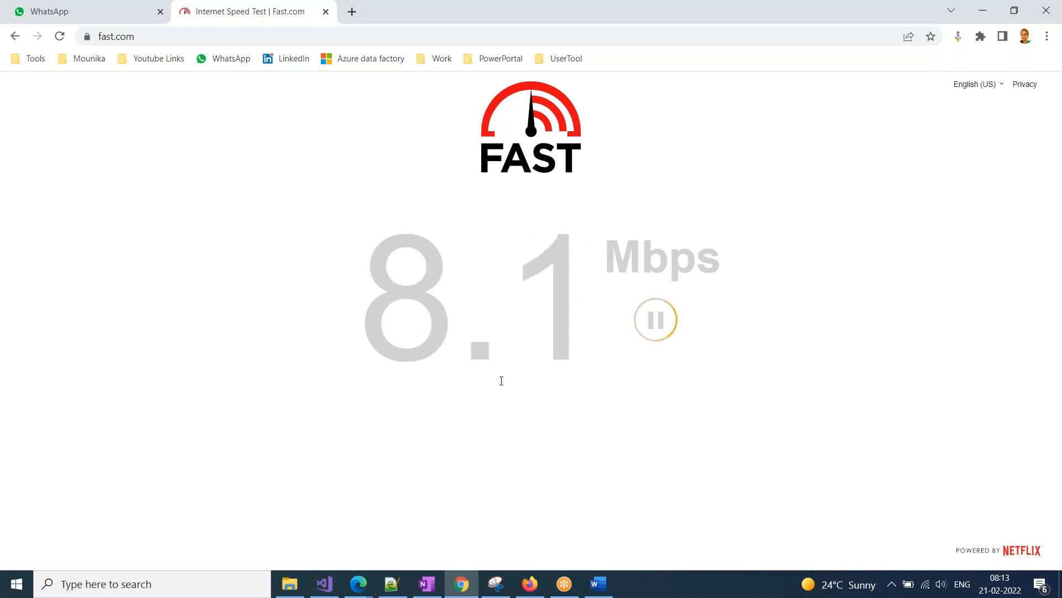
Return to the Hospital Management solution window in Edge and examine the Patient entity's active forms and their form types
mouse_move(362, 592)
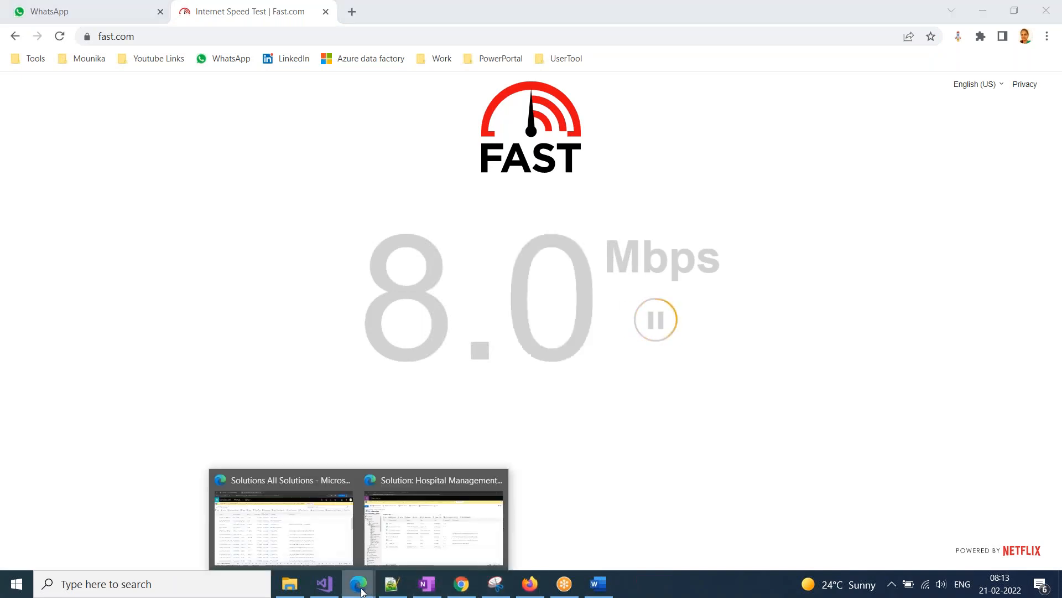
left_click(429, 541)
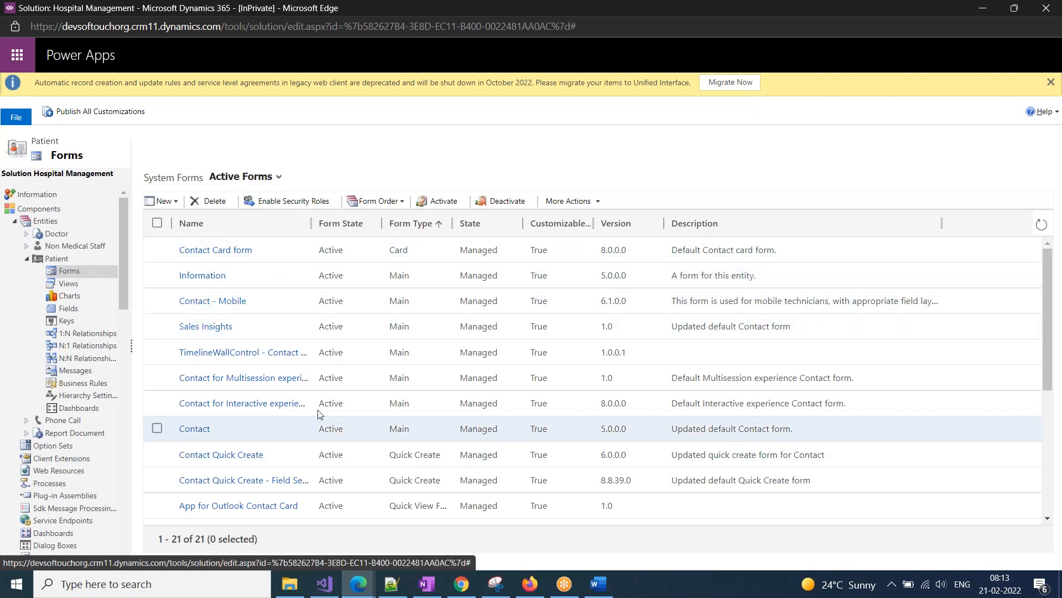
scroll(380, 468, "down", 5)
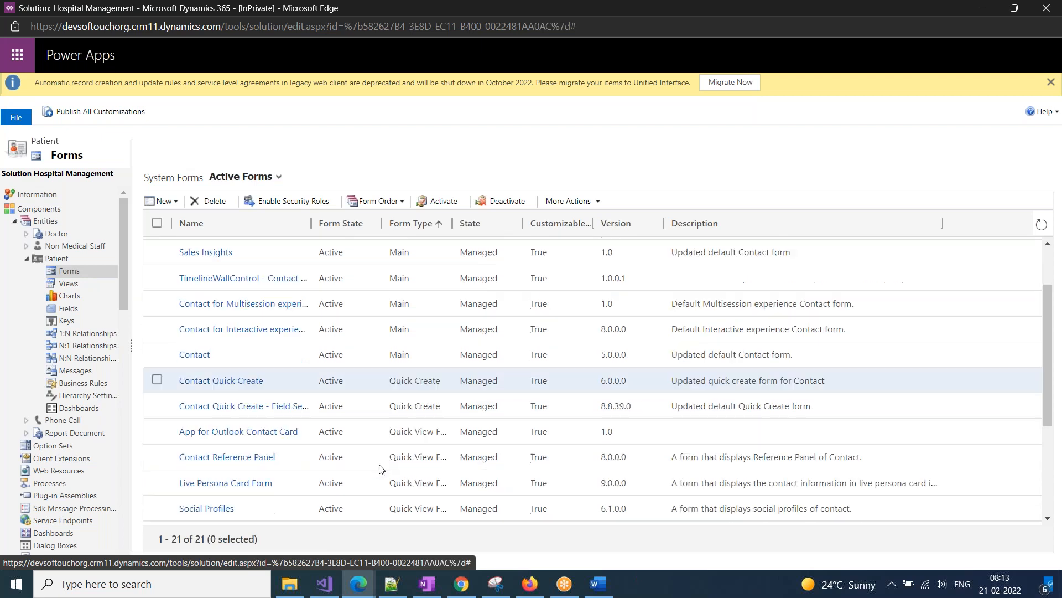
Show the Report Document entity's forms and open its Main form, Information, in a maximized form editor
left_click(26, 433)
left_click(69, 327)
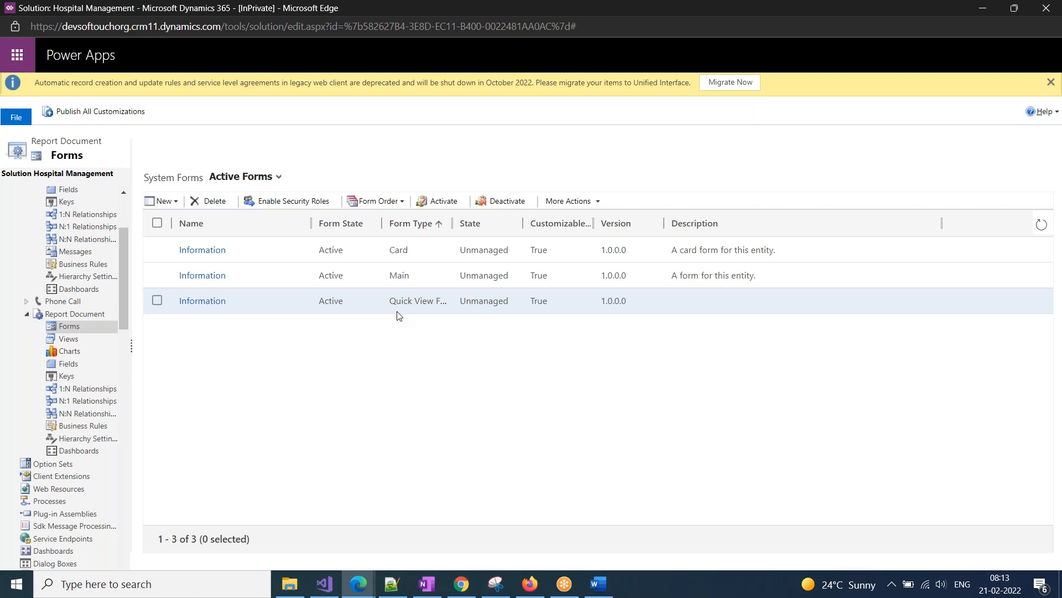
left_click(215, 275)
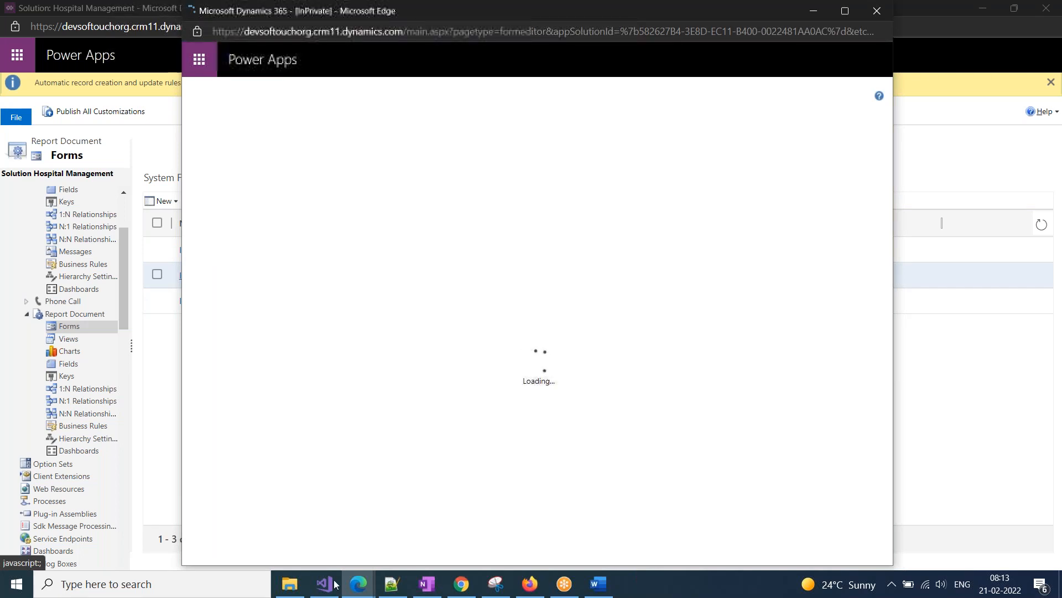
mouse_move(358, 583)
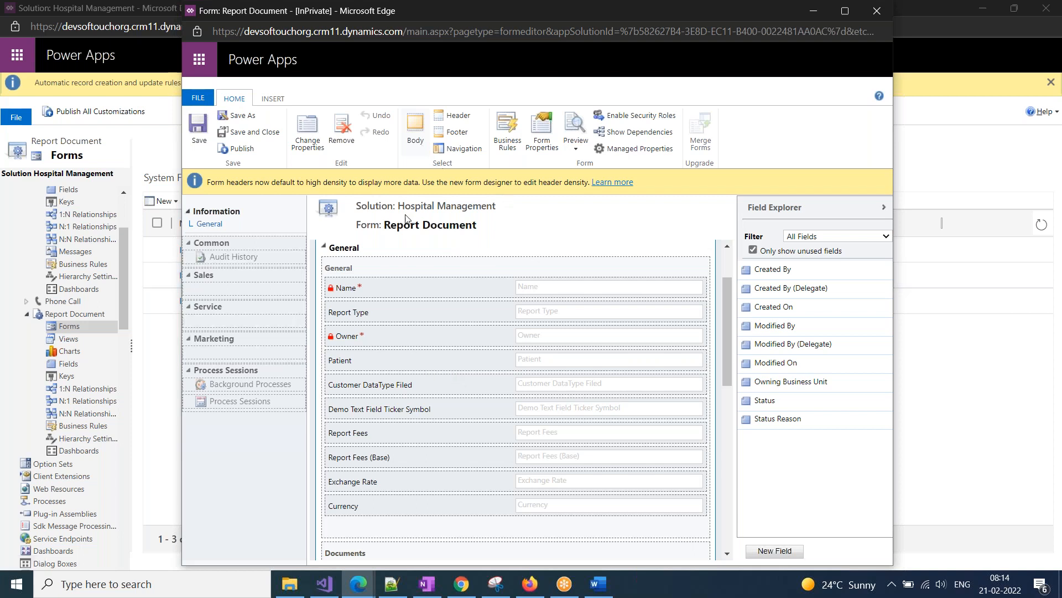
left_click(845, 11)
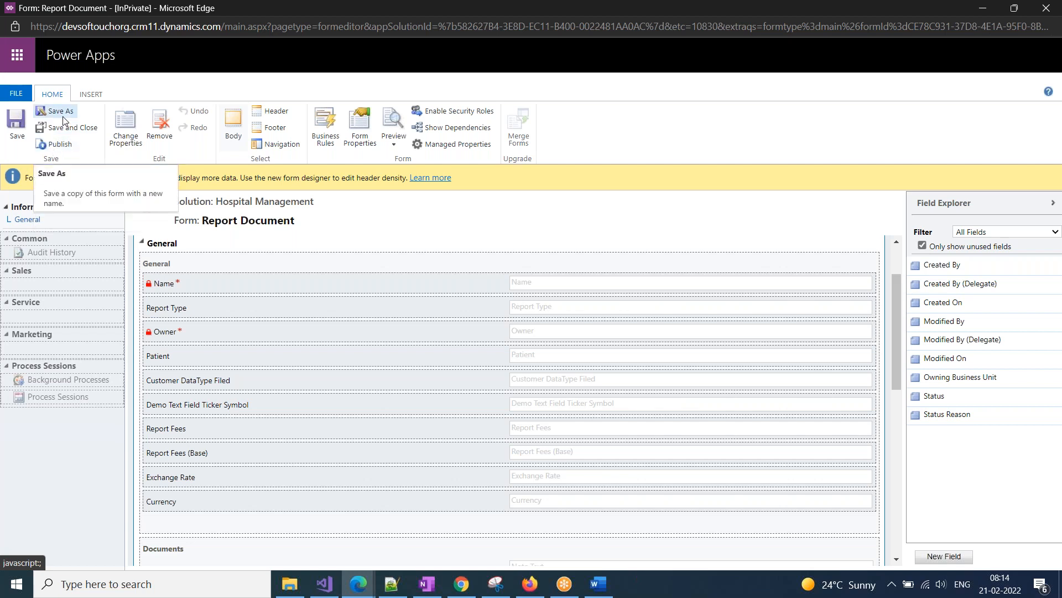
Save a copy of the Report Document main form under the name "Second Form" and close the form editor
left_click(175, 313)
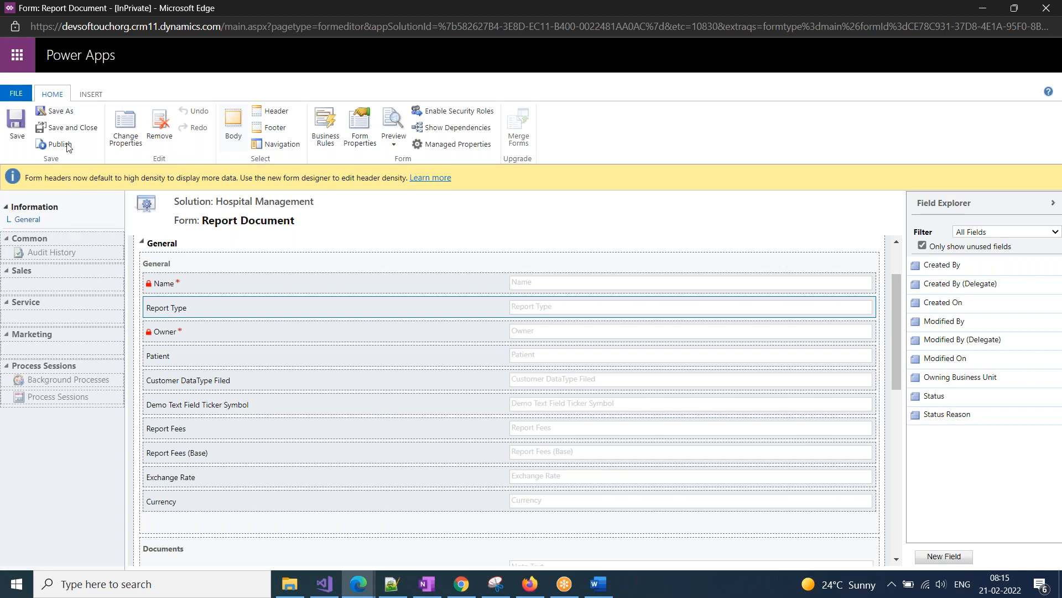
left_click(68, 113)
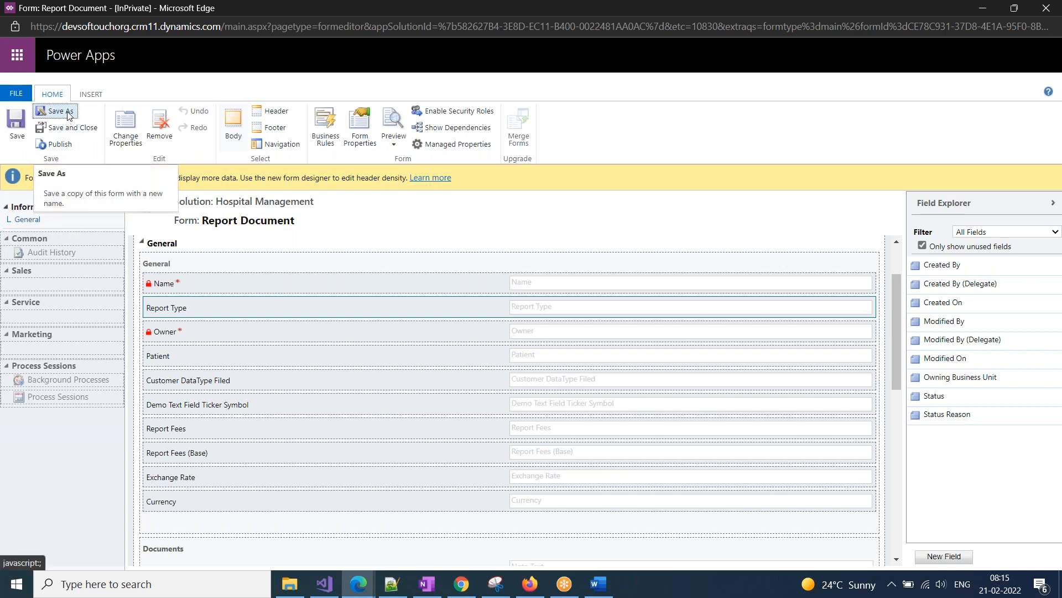
left_click_drag(540, 290, 458, 284)
type("Se")
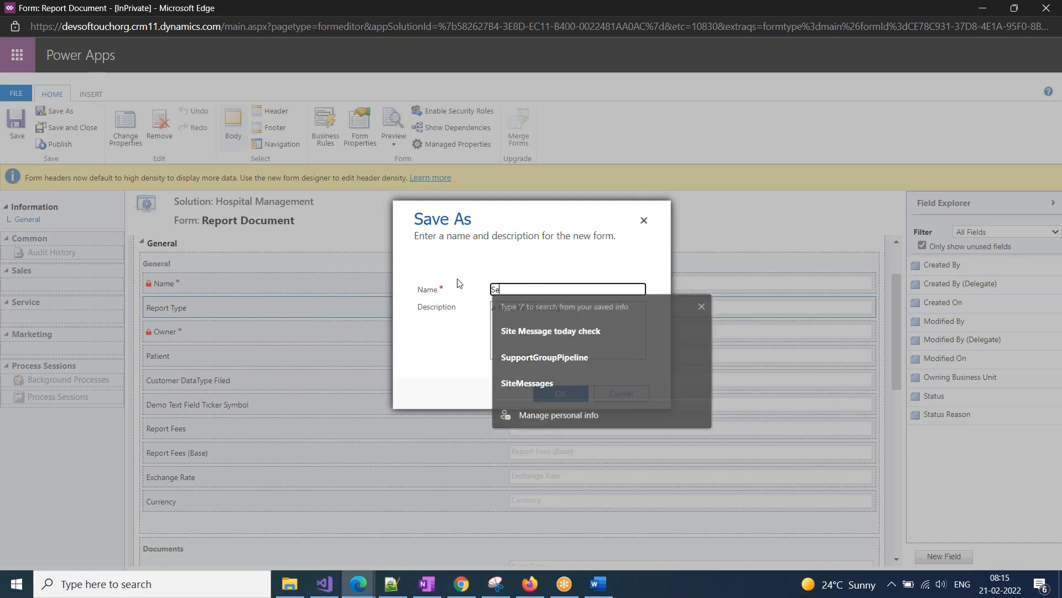
type("cond Form")
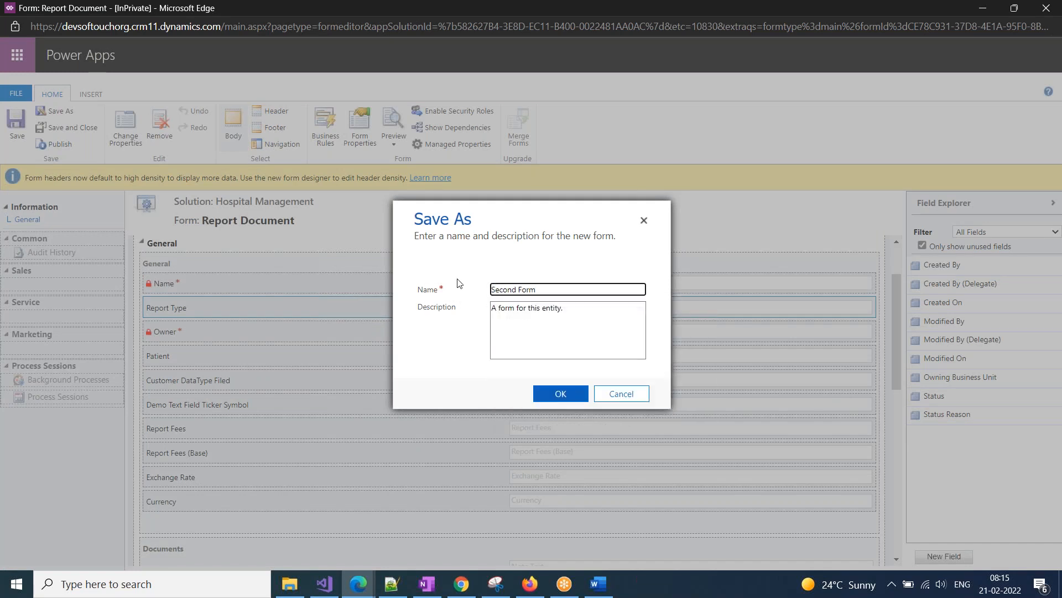
left_click(553, 394)
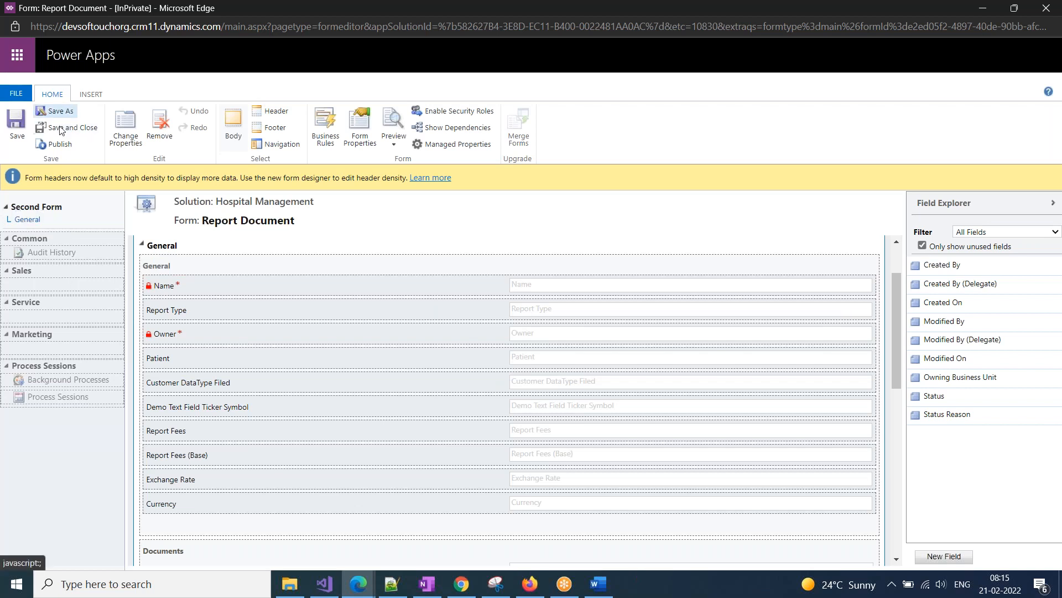
left_click(62, 130)
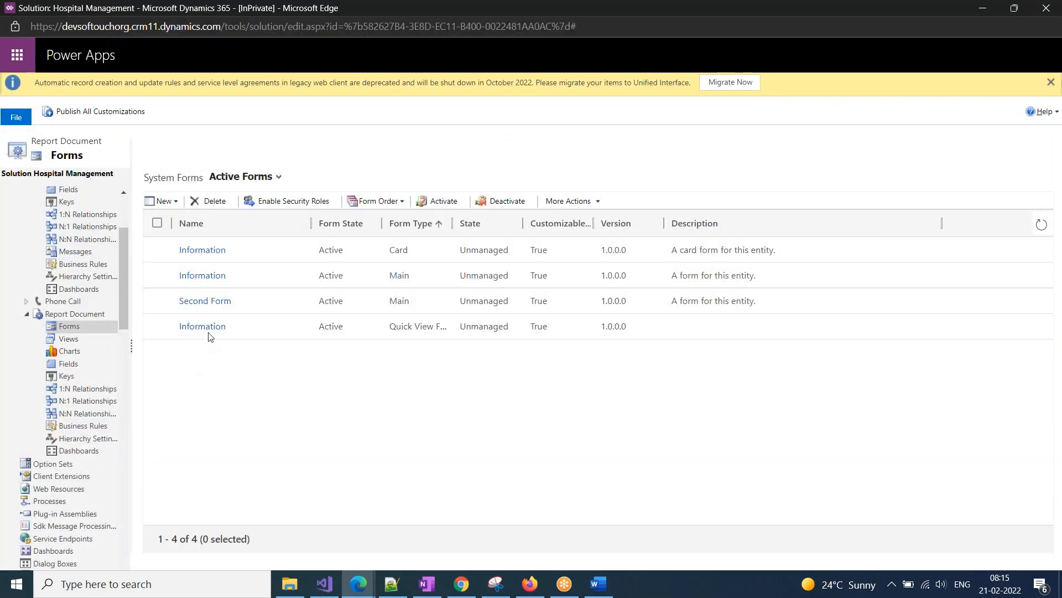
Open Second Form briefly, close it again, and look at the form types offered for a new Report Document form
left_click(382, 307)
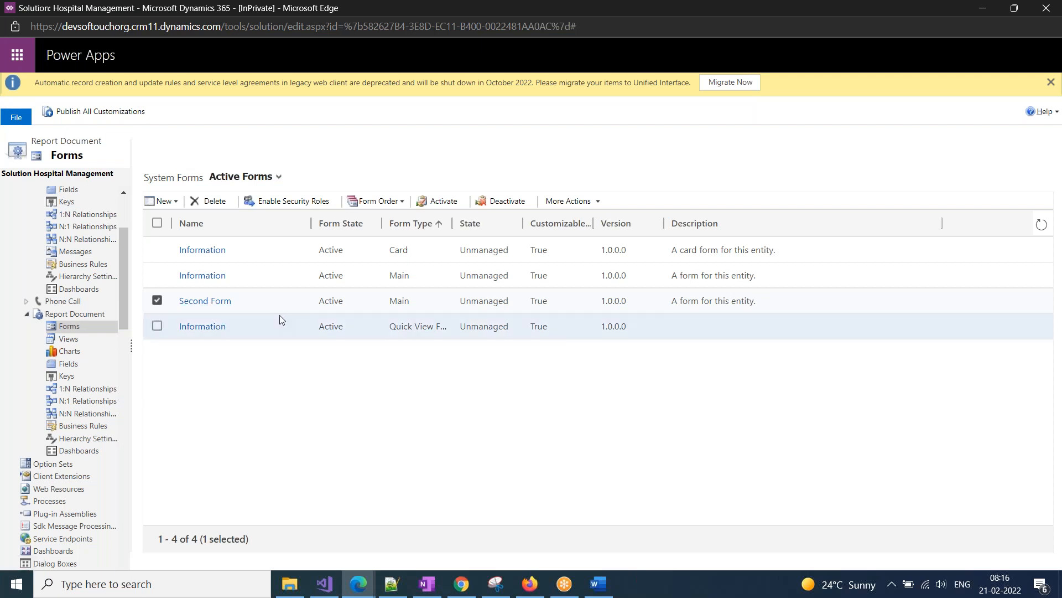
left_click(219, 301)
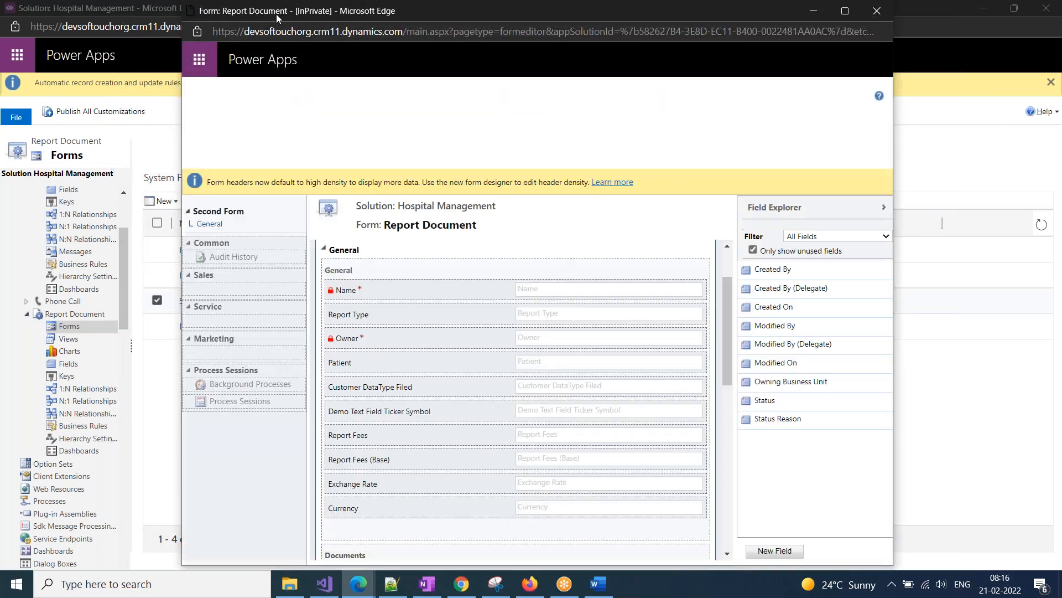
left_click_drag(270, 14, 287, 121)
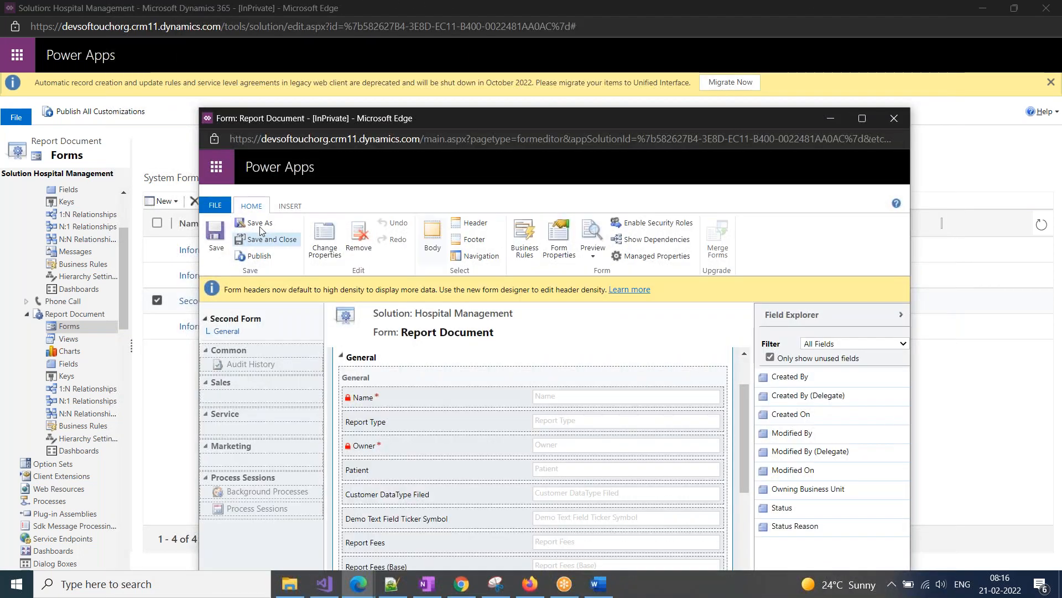
left_click(895, 120)
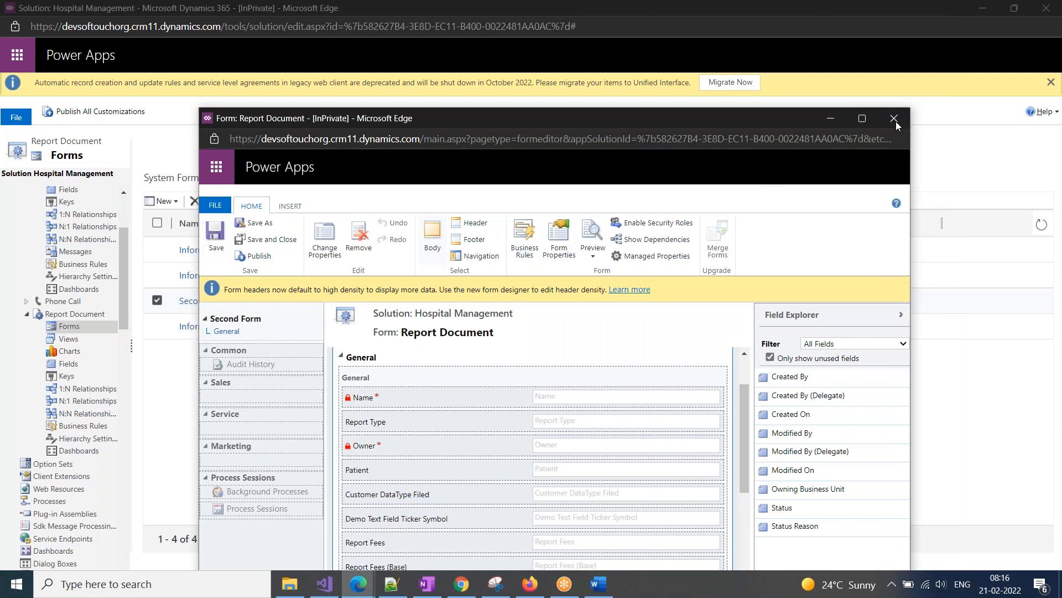
left_click(175, 203)
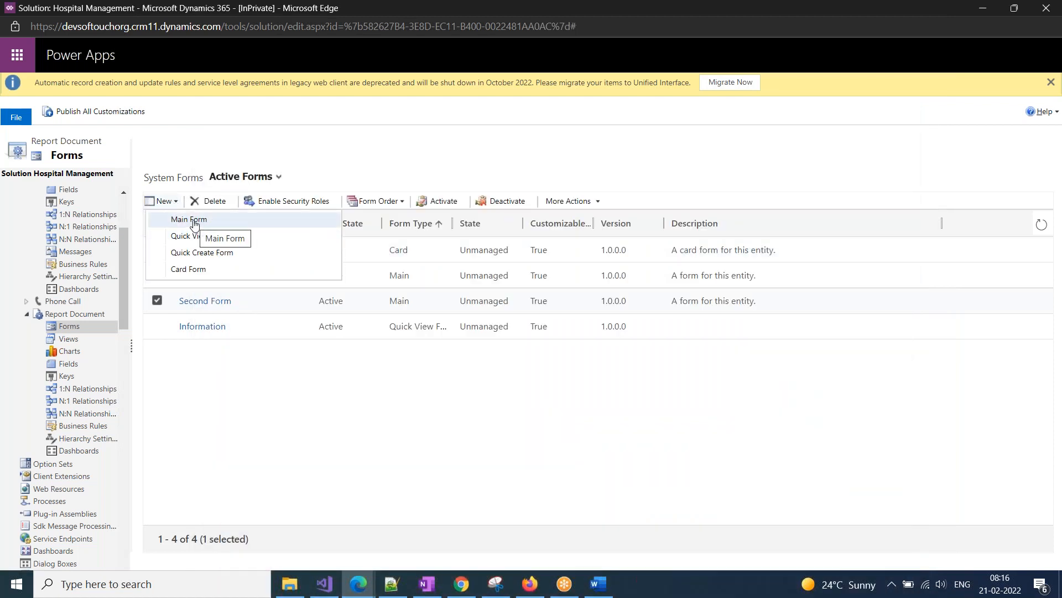
left_click(285, 385)
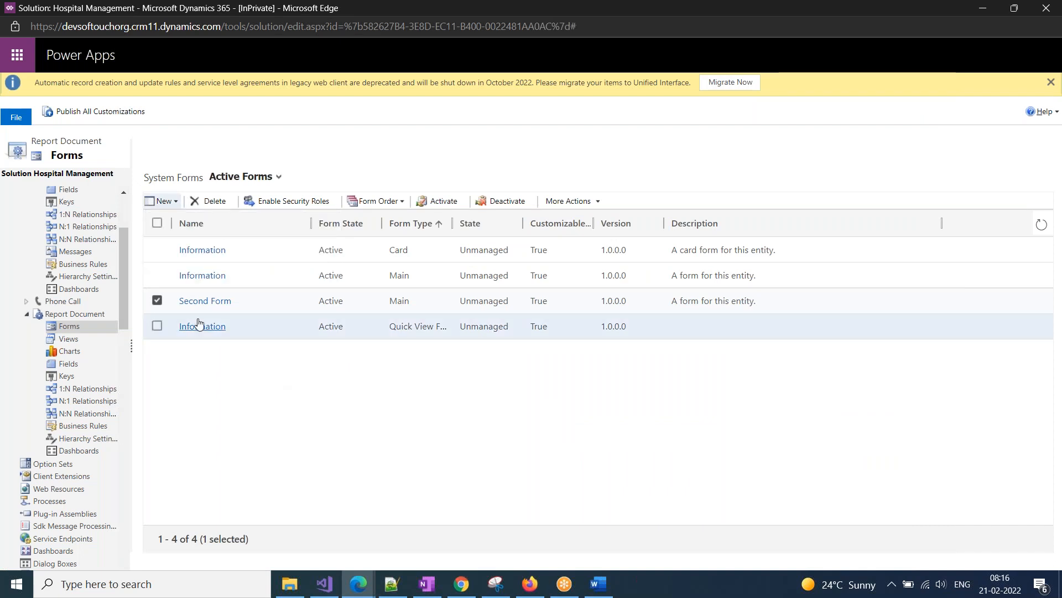
Open Second Form in the form editor and review its header, body and footer sections
left_click(203, 302)
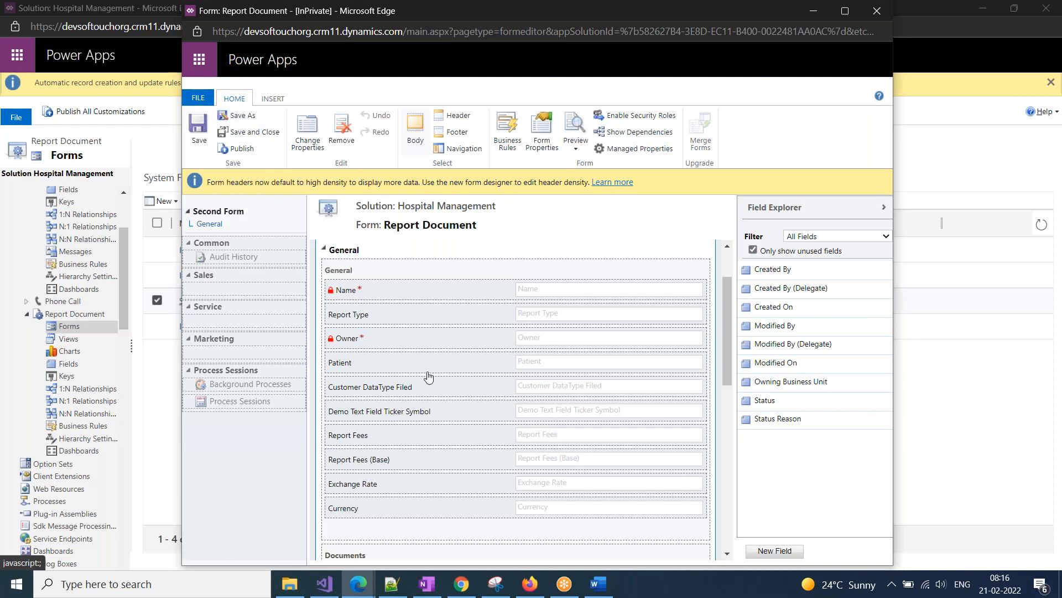
scroll(392, 551, "down", 5)
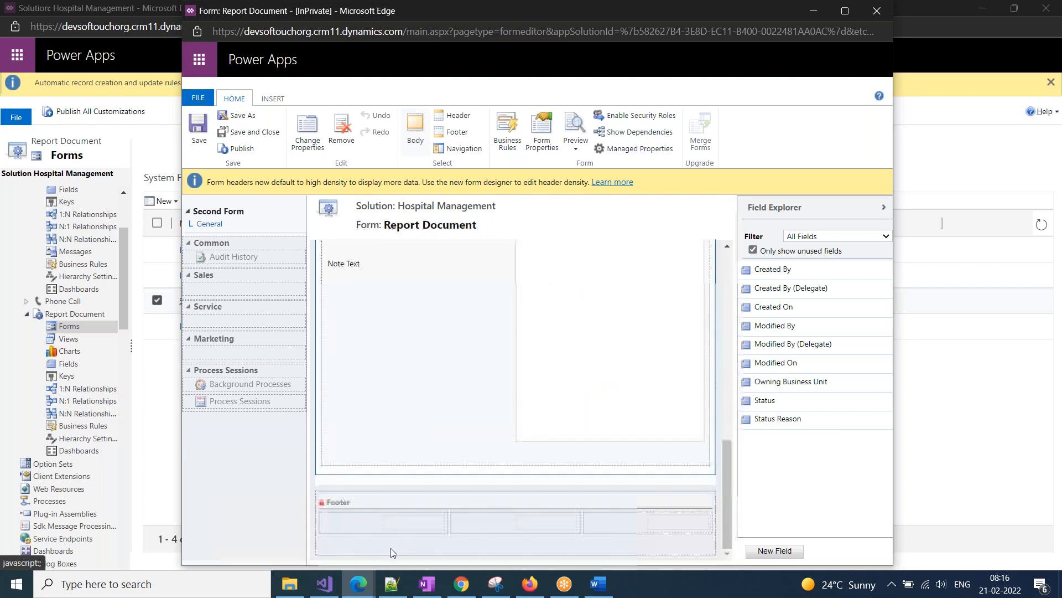
scroll(391, 552, "up", 6)
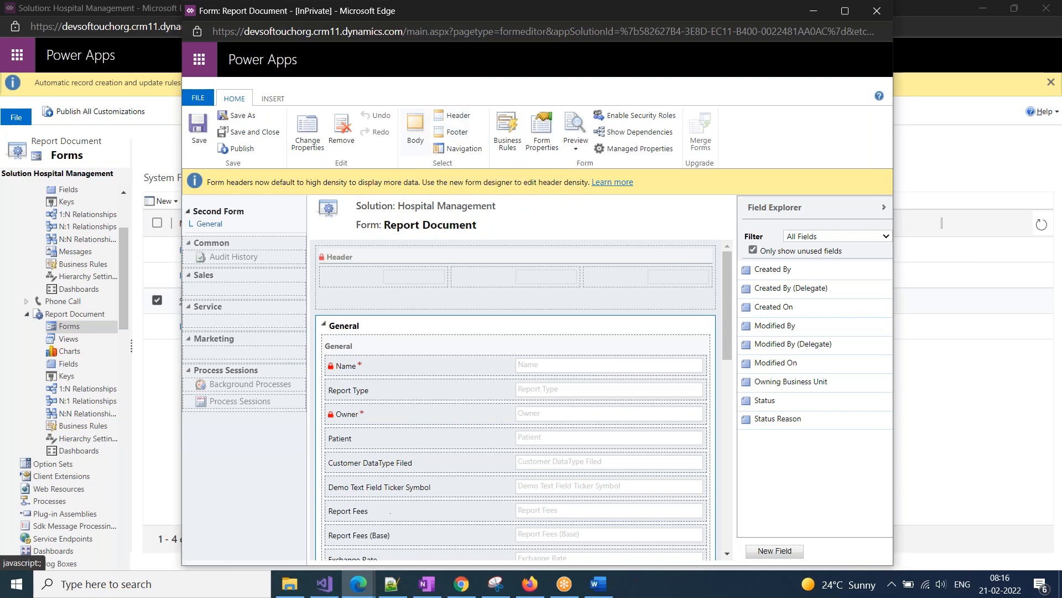
Switch to the Hospital Management app window and open the BP Checkup record from Report Documents
mouse_move(357, 591)
left_click(230, 521)
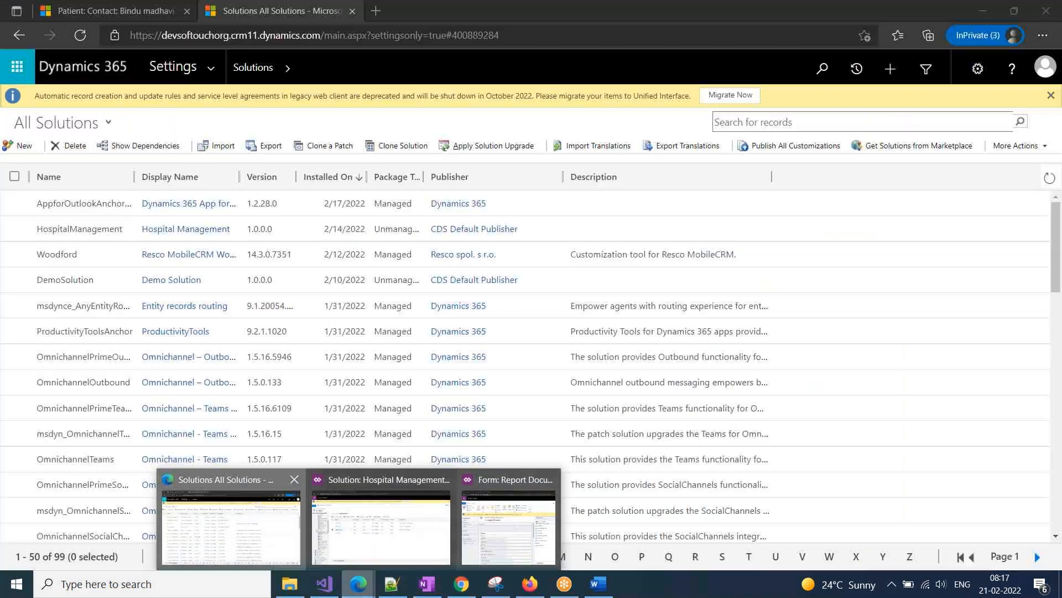
left_click(79, 11)
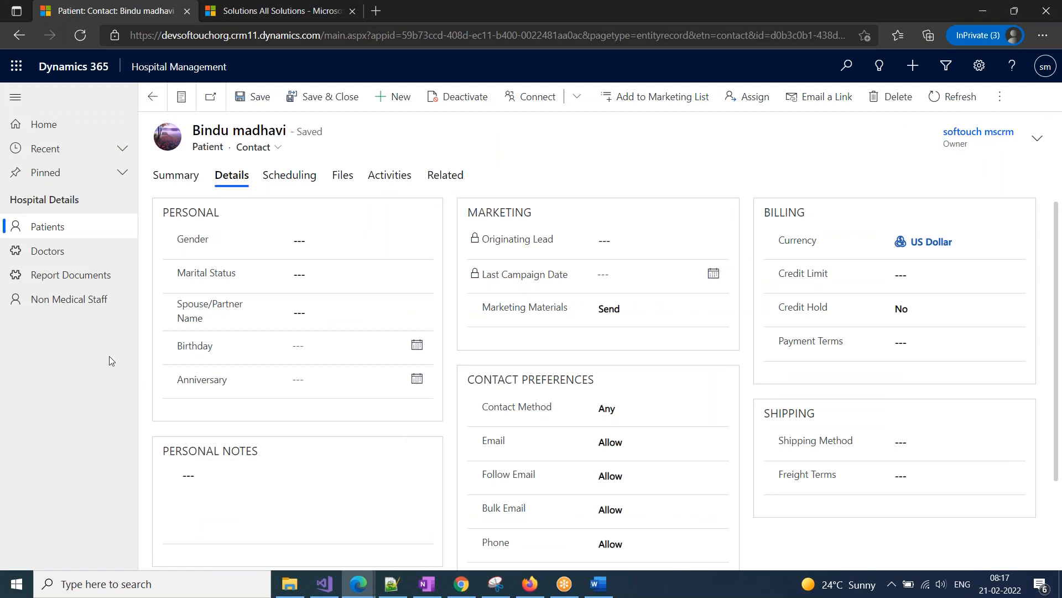
left_click(67, 277)
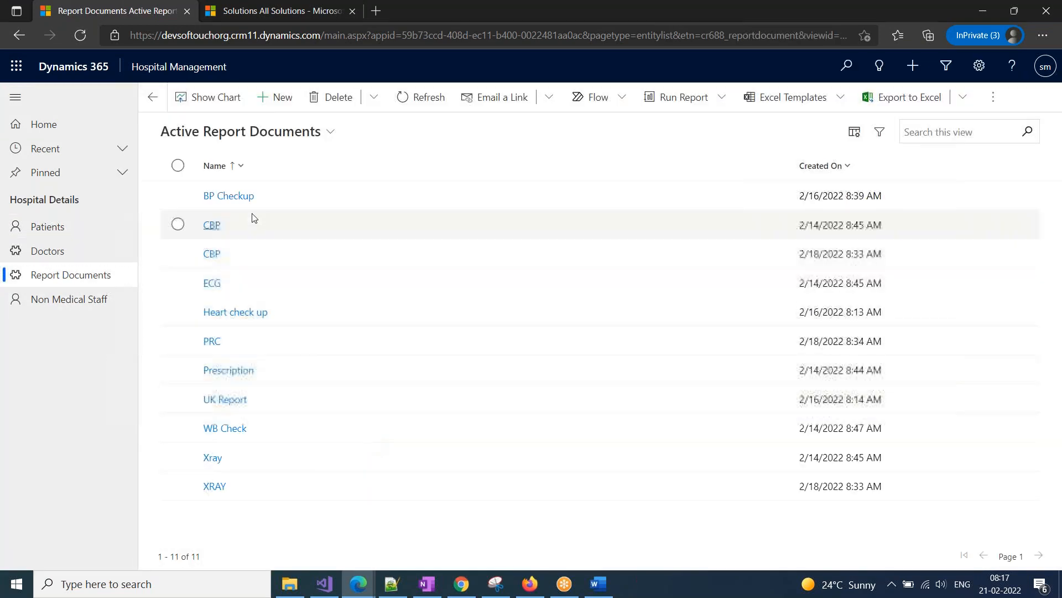
left_click(246, 197)
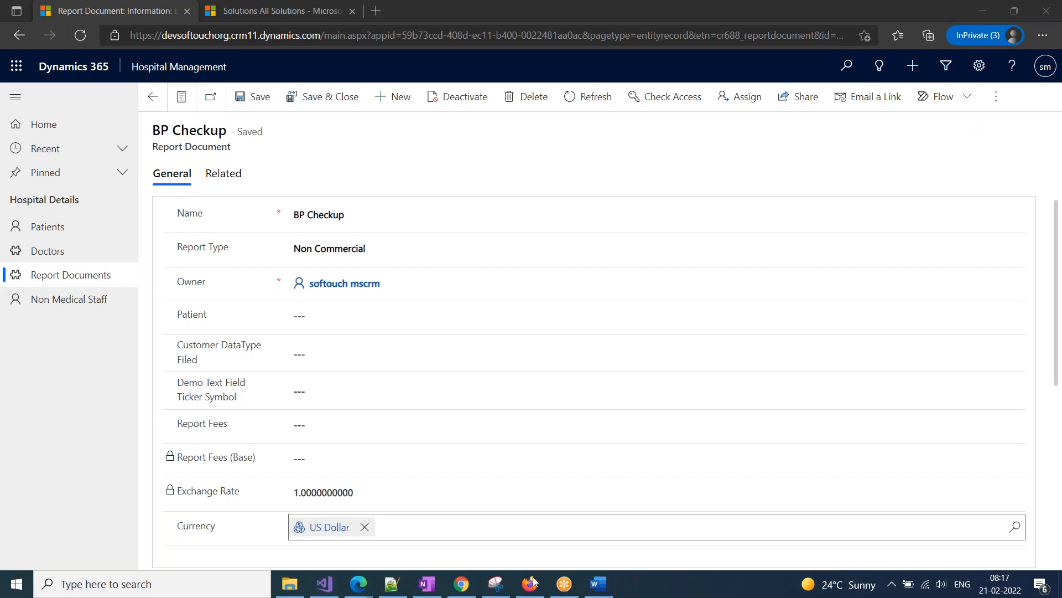
Return to the Second Form editor and add the Created By and Created On fields to the form header
mouse_move(359, 584)
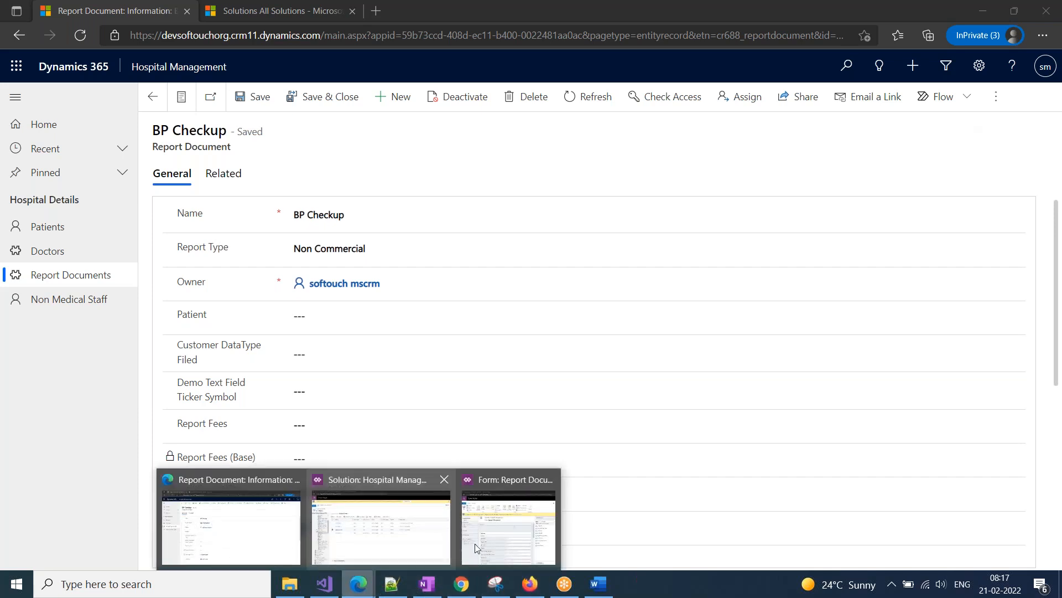
left_click(504, 538)
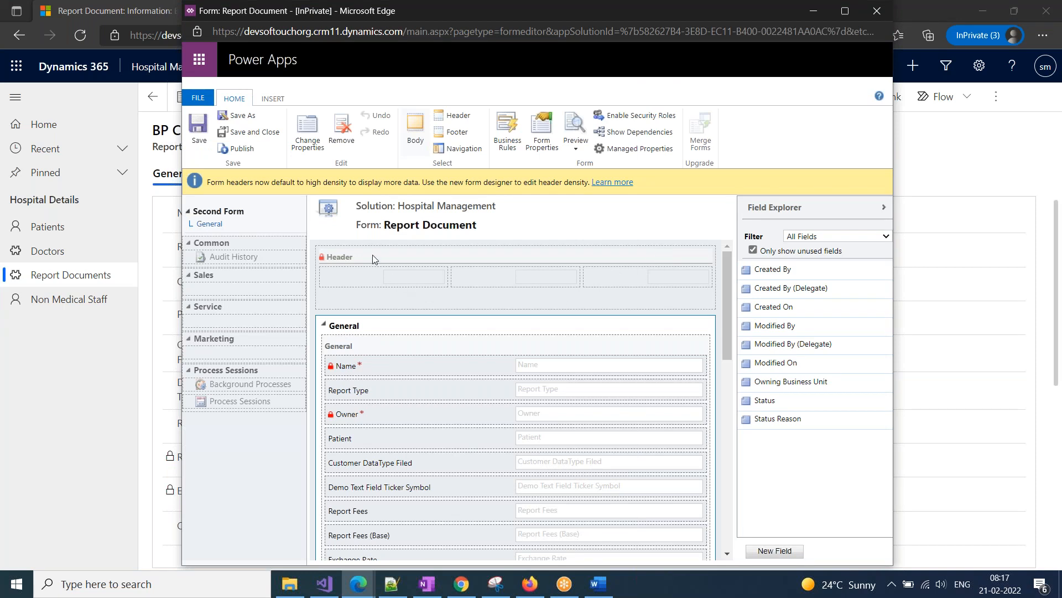
left_click(444, 119)
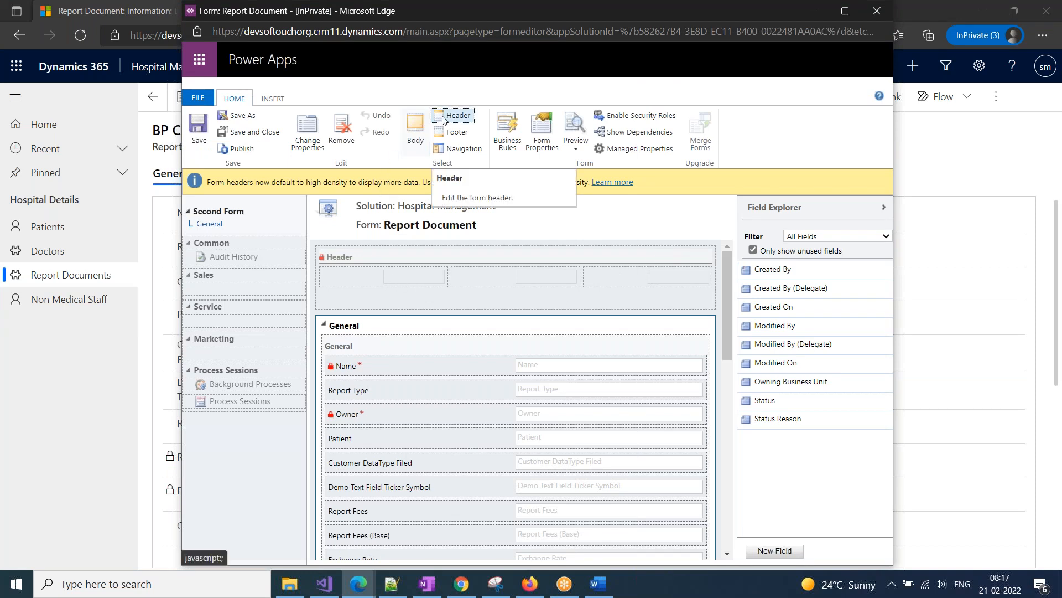
left_click_drag(779, 272, 639, 275)
left_click_drag(775, 290, 502, 275)
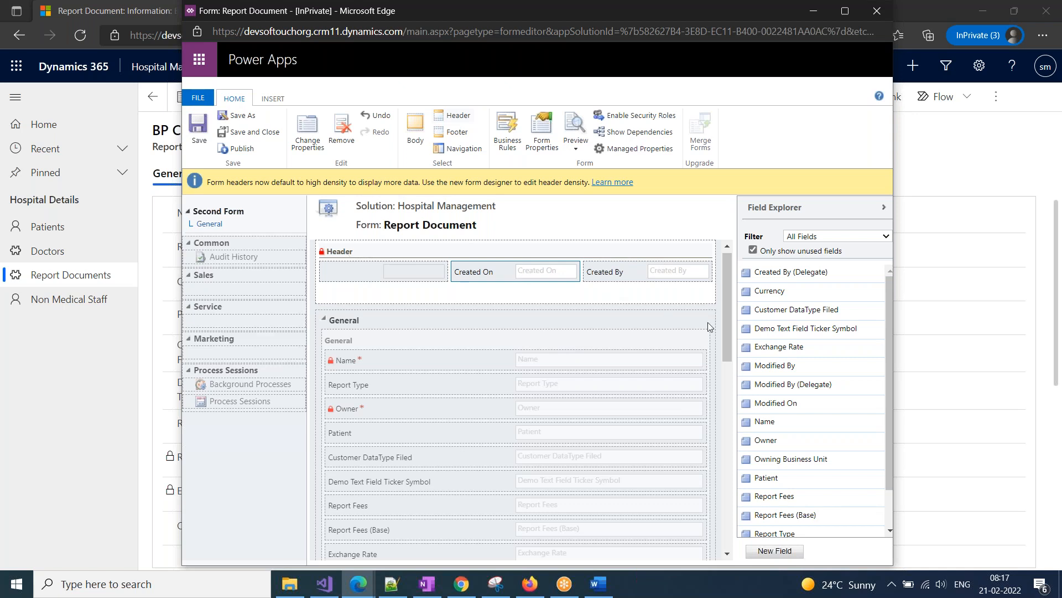
Try the Created By (Delegate), Customer DataType Filed and Name fields in the header, removing each of them again
left_click_drag(756, 280, 356, 273)
left_click_drag(807, 297, 506, 293)
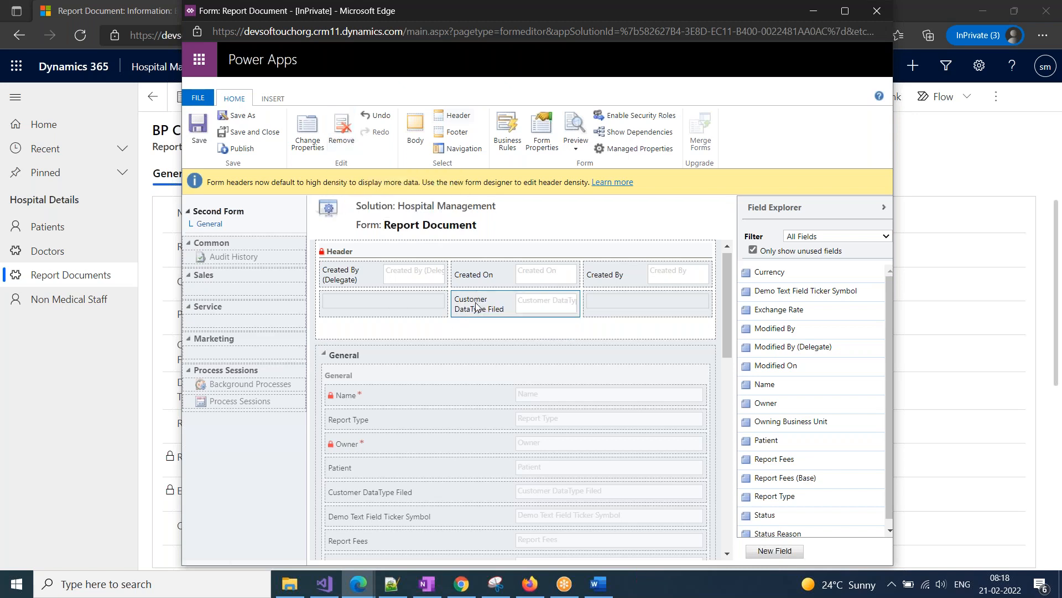
left_click(341, 128)
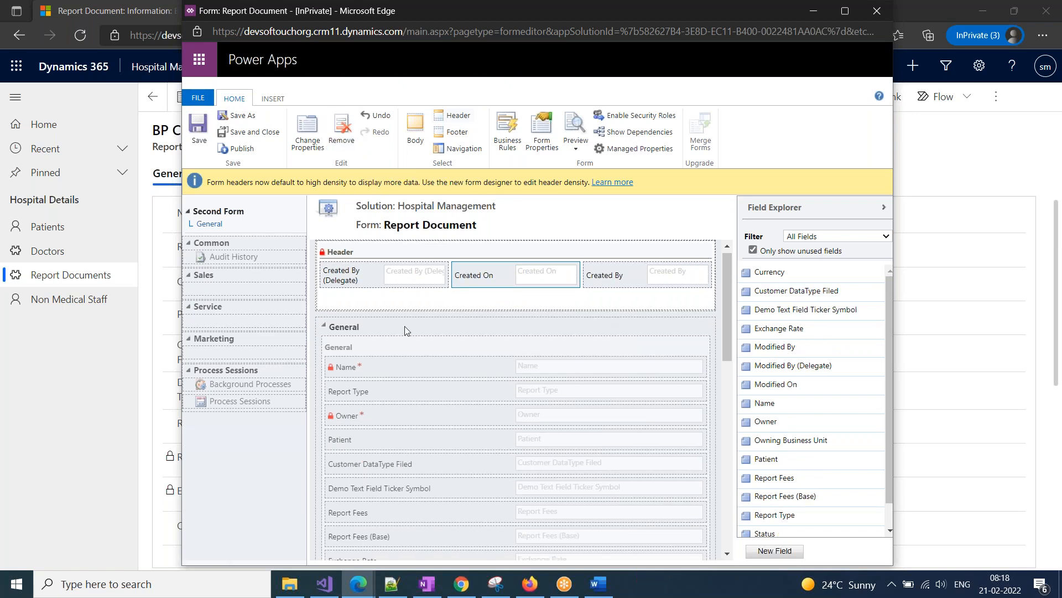
left_click(338, 276)
left_click(341, 136)
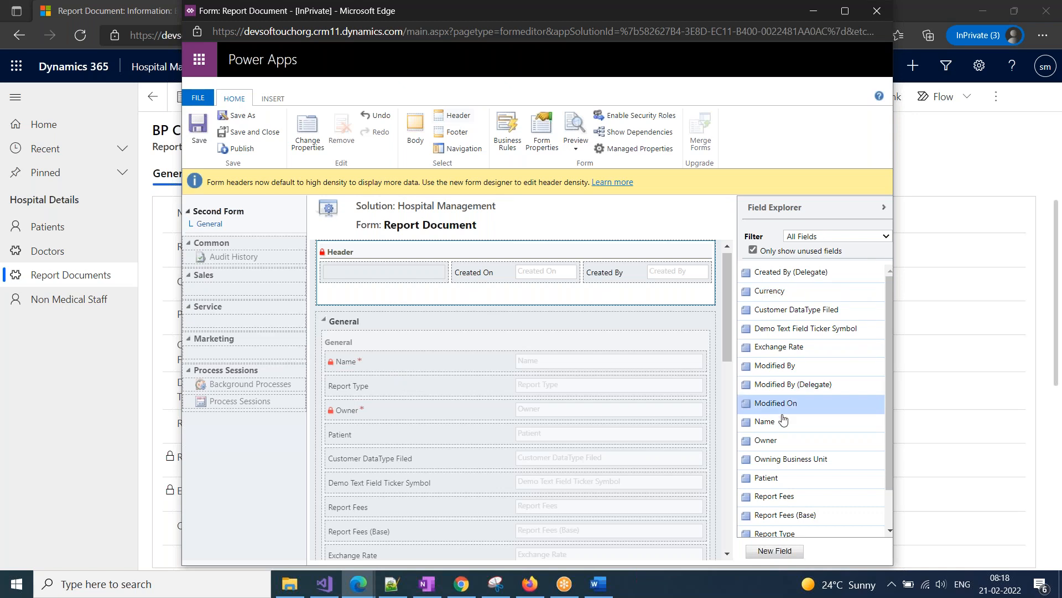
left_click_drag(766, 421, 388, 280)
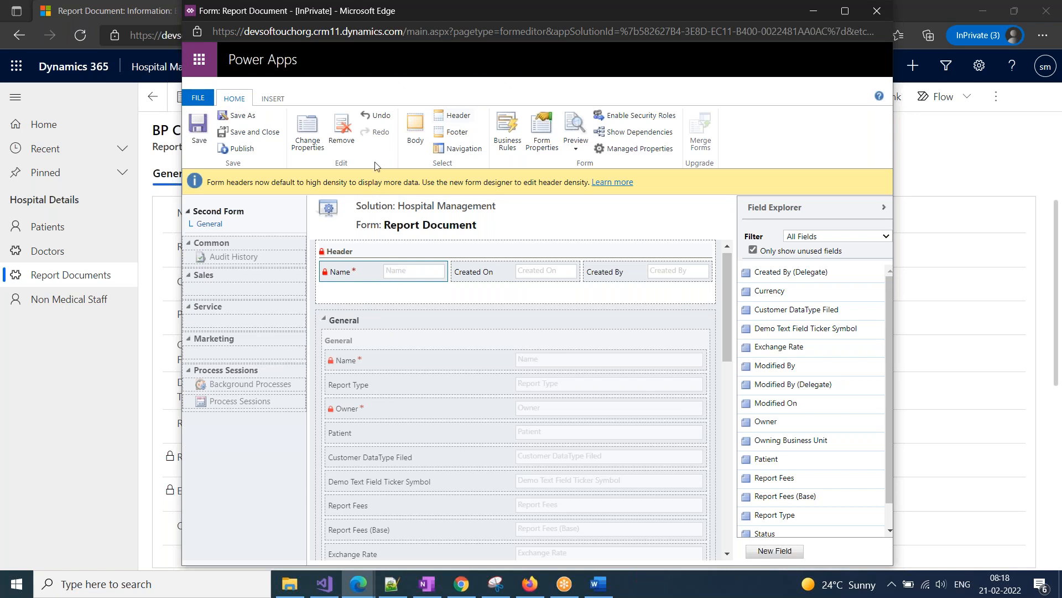
left_click(341, 128)
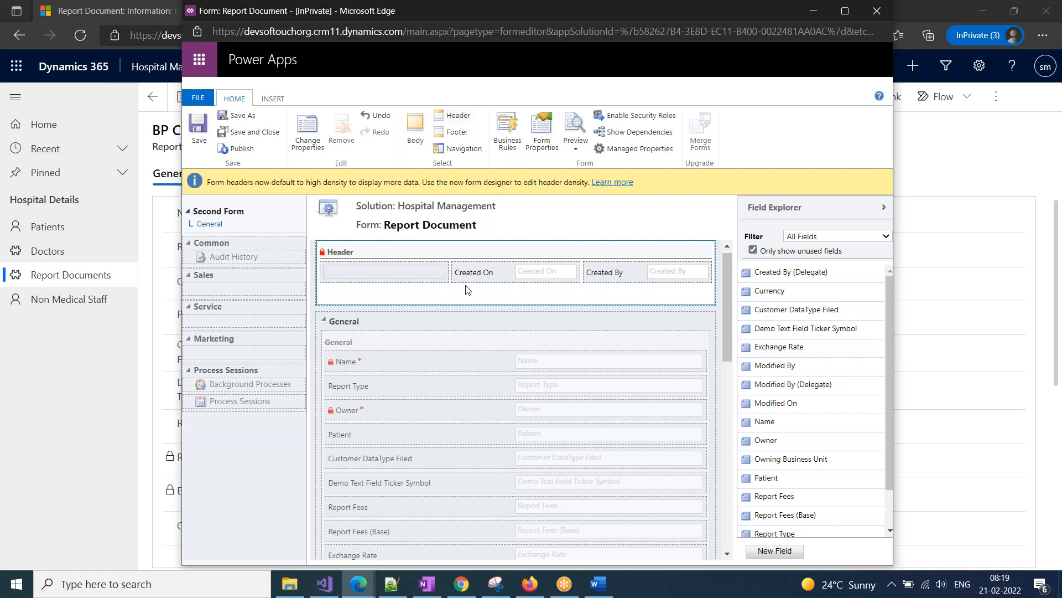
Save Second Form, and select its navigation area to compare it with the related items on the BP Checkup record
left_click(197, 130)
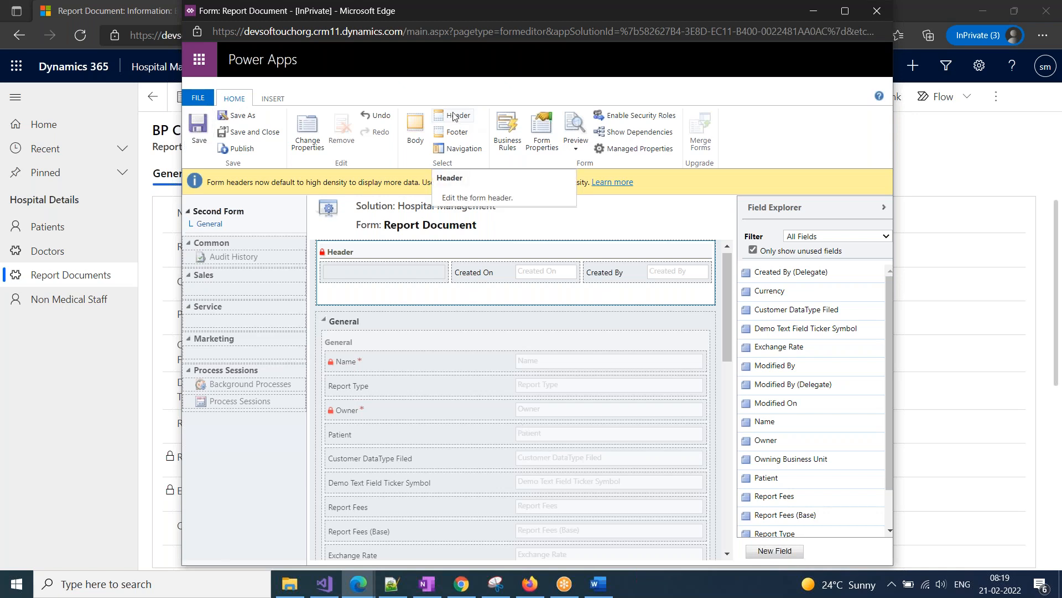
left_click(459, 149)
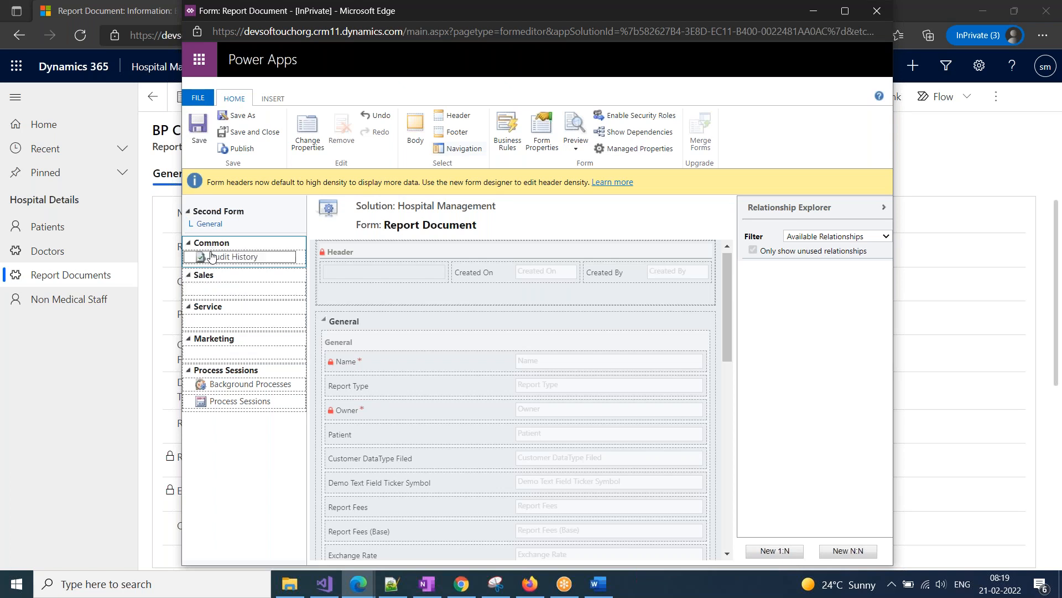
left_click(108, 378)
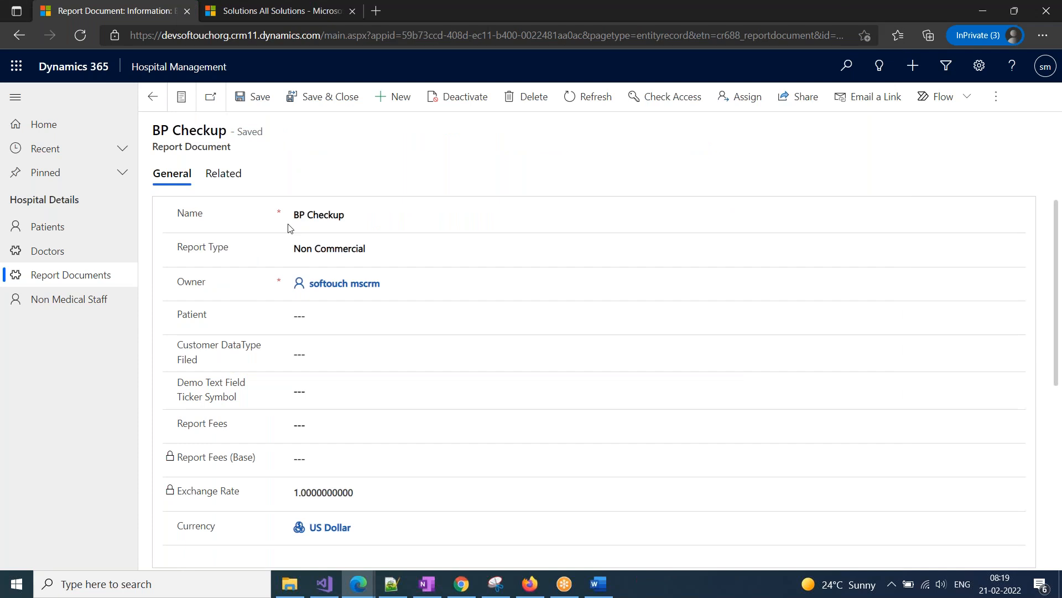
left_click(219, 176)
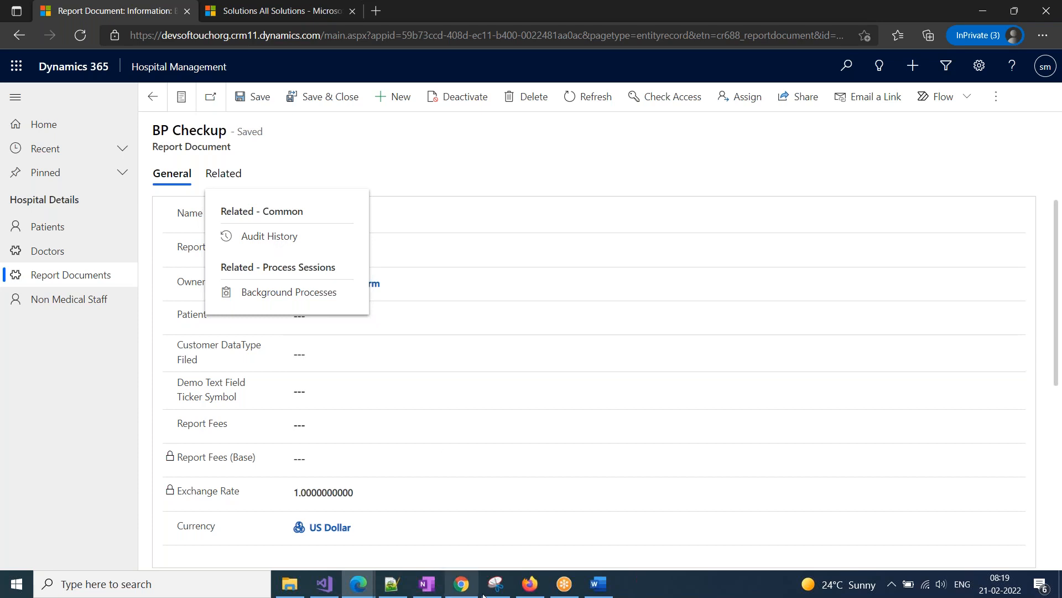
Return to the Second Form editor and remove Background Processes from the form's Process Sessions navigation group
left_click(358, 584)
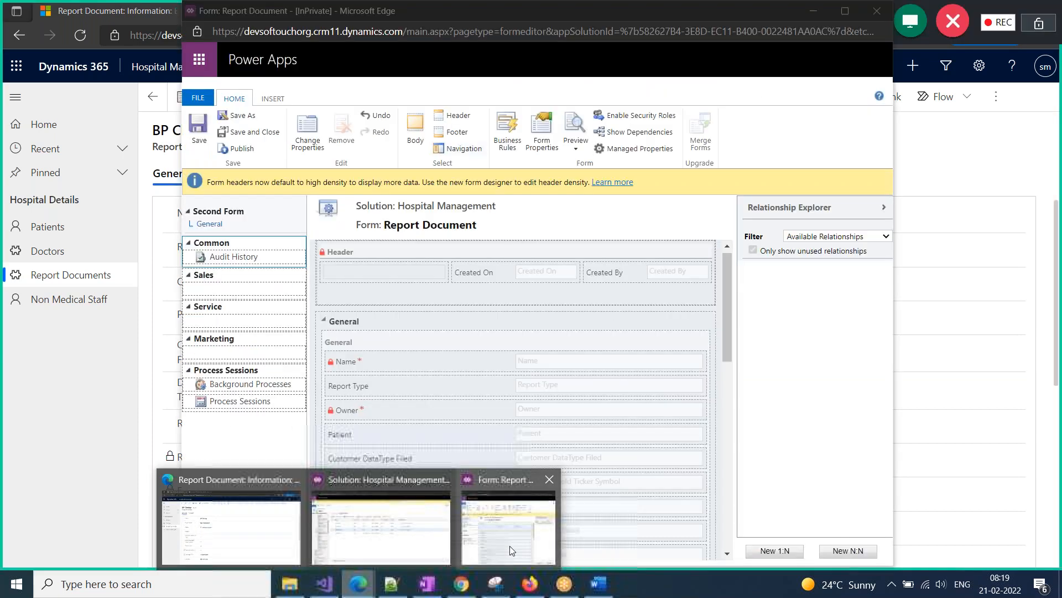
left_click(510, 546)
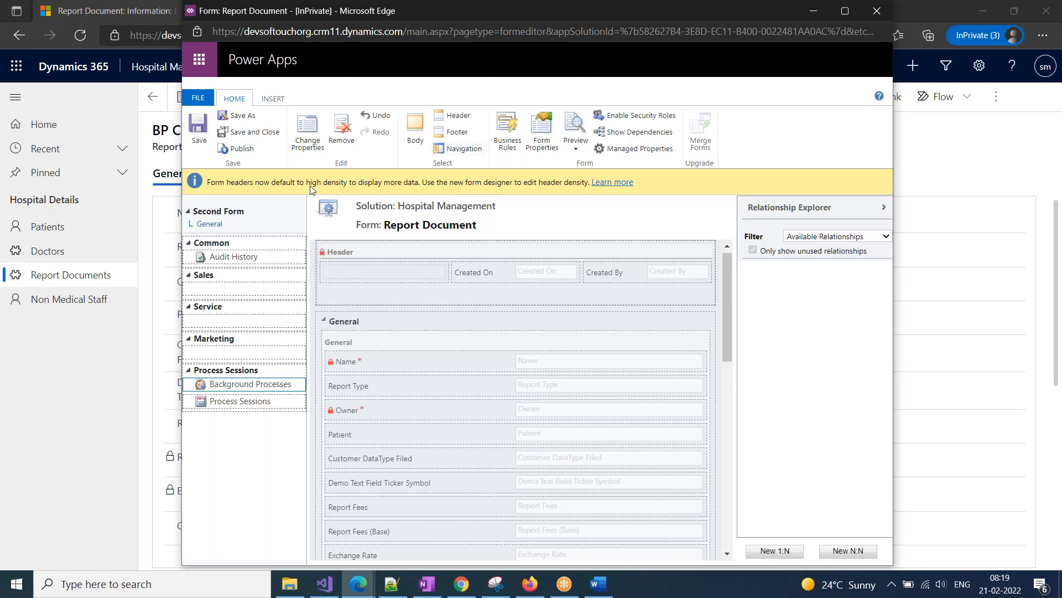
left_click(342, 134)
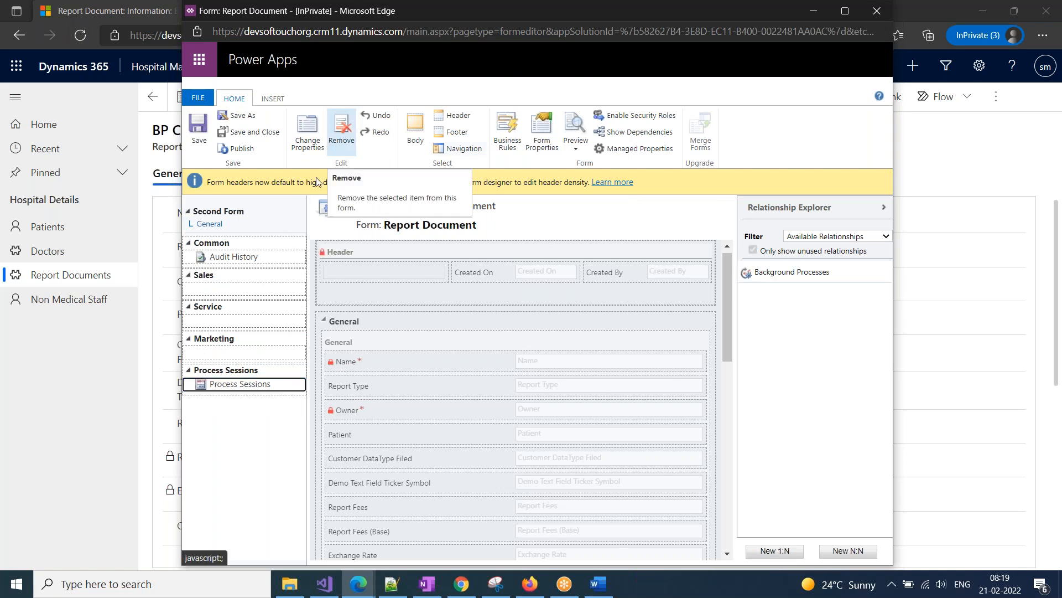
Add Background Processes back to the form's Process Sessions navigation group and remove it again
double_click(790, 273)
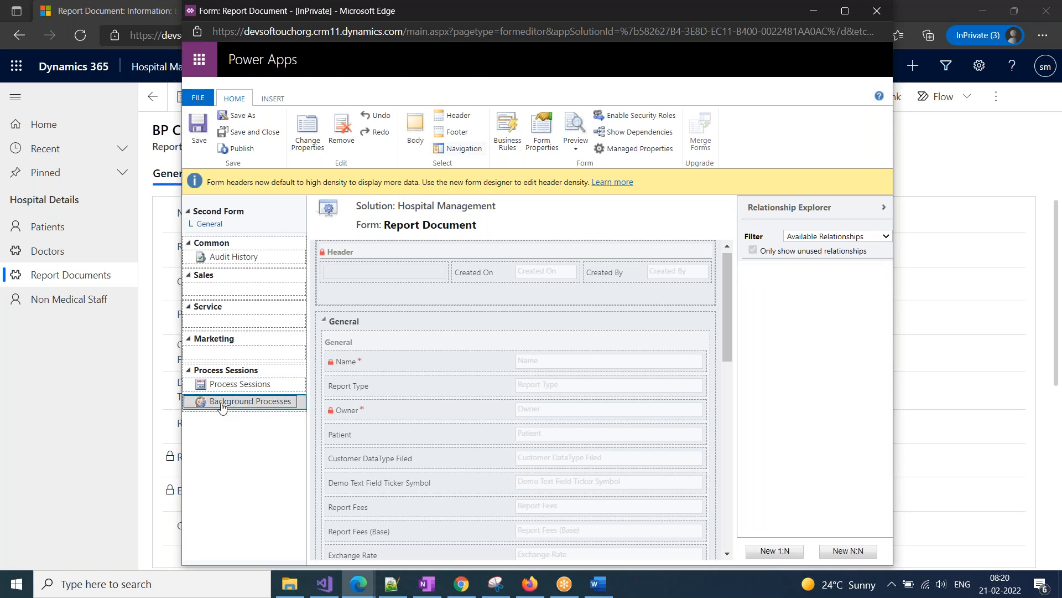
left_click(343, 146)
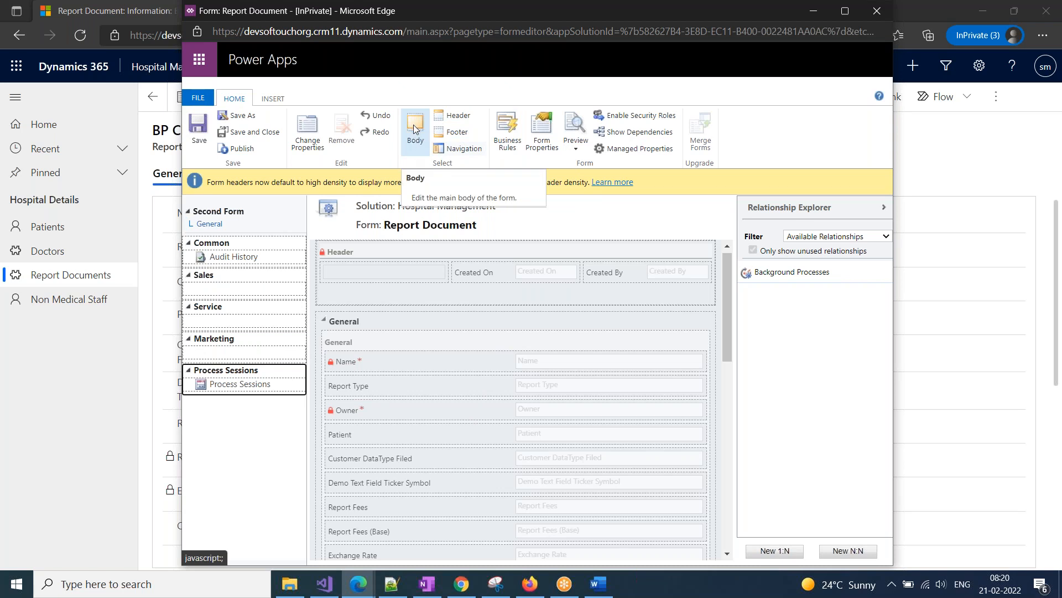
Go past the BP Checkup record to the Word document and examine its header area in relation to the document body
left_click(101, 367)
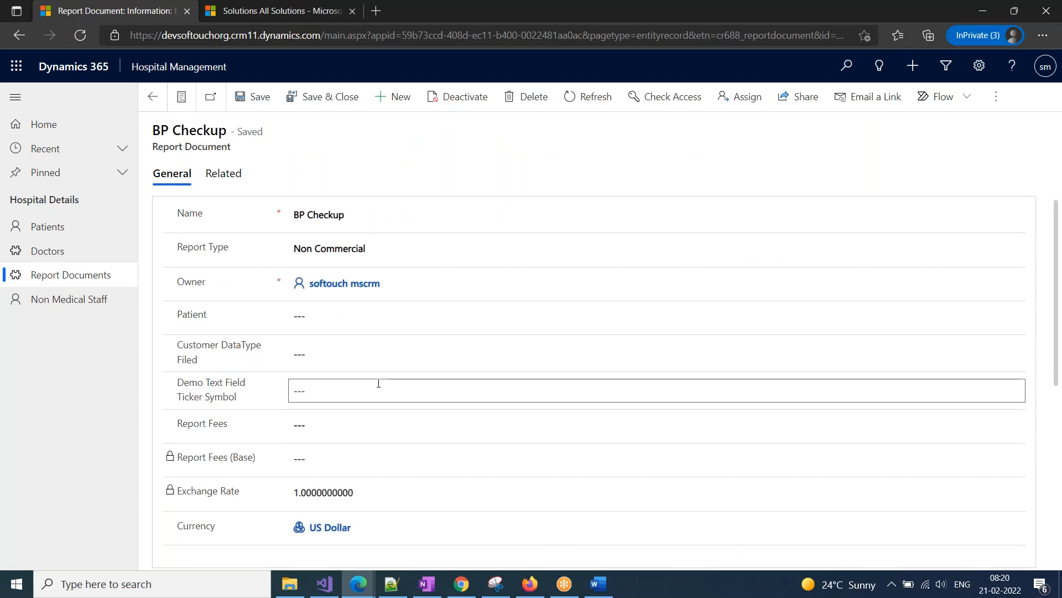
left_click(378, 354)
left_click(414, 309)
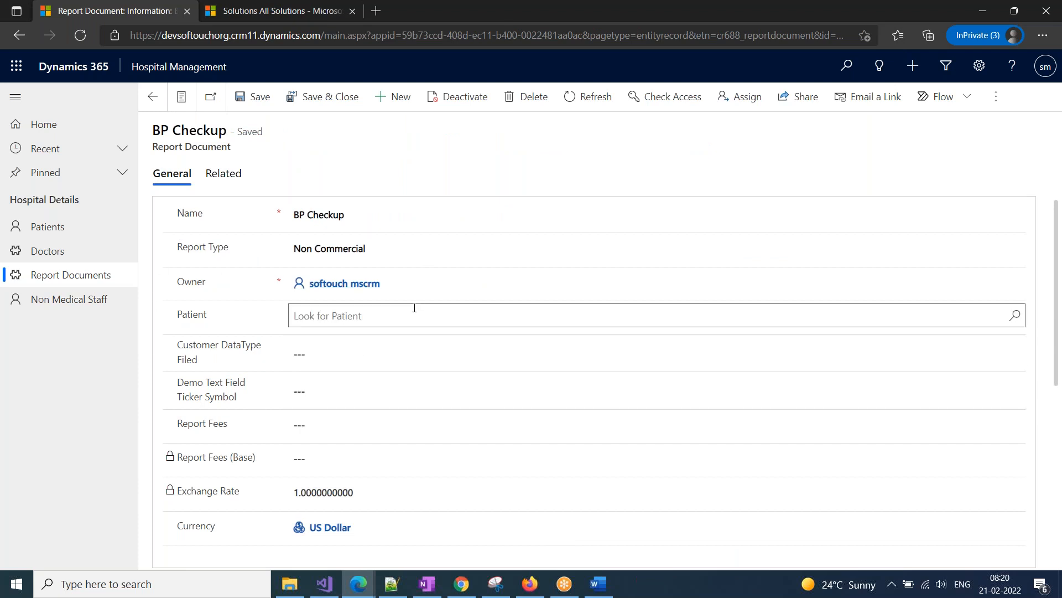
left_click(609, 589)
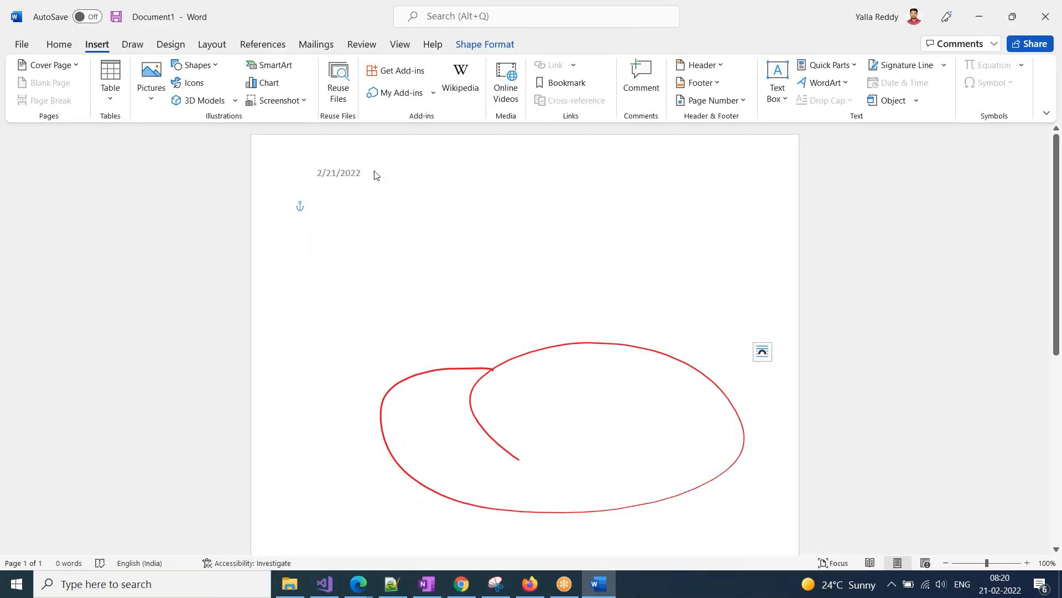
double_click(431, 149)
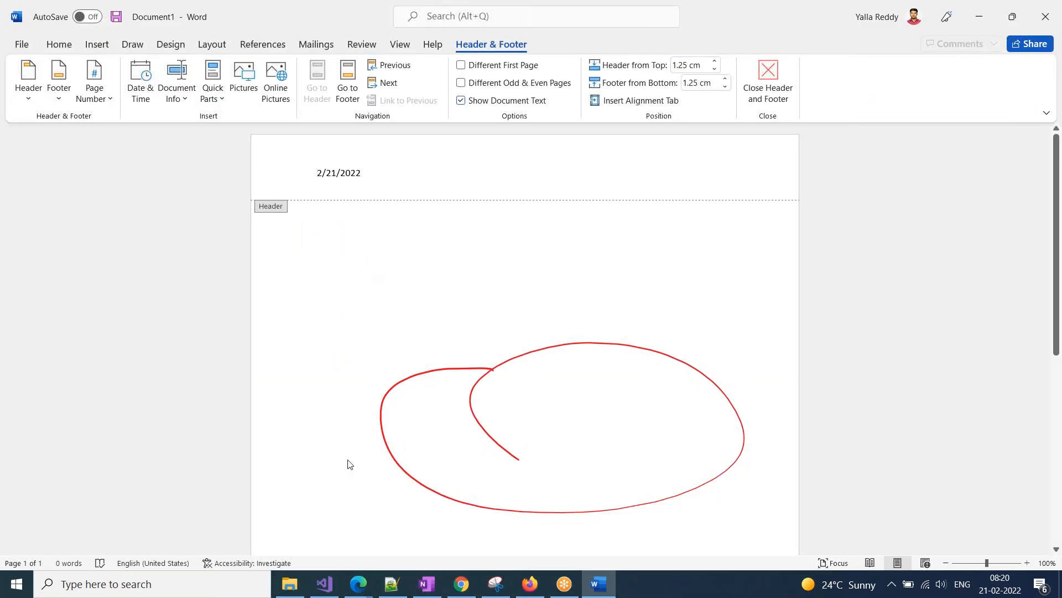
scroll(367, 464, "down", 2)
scroll(368, 465, "up", 3)
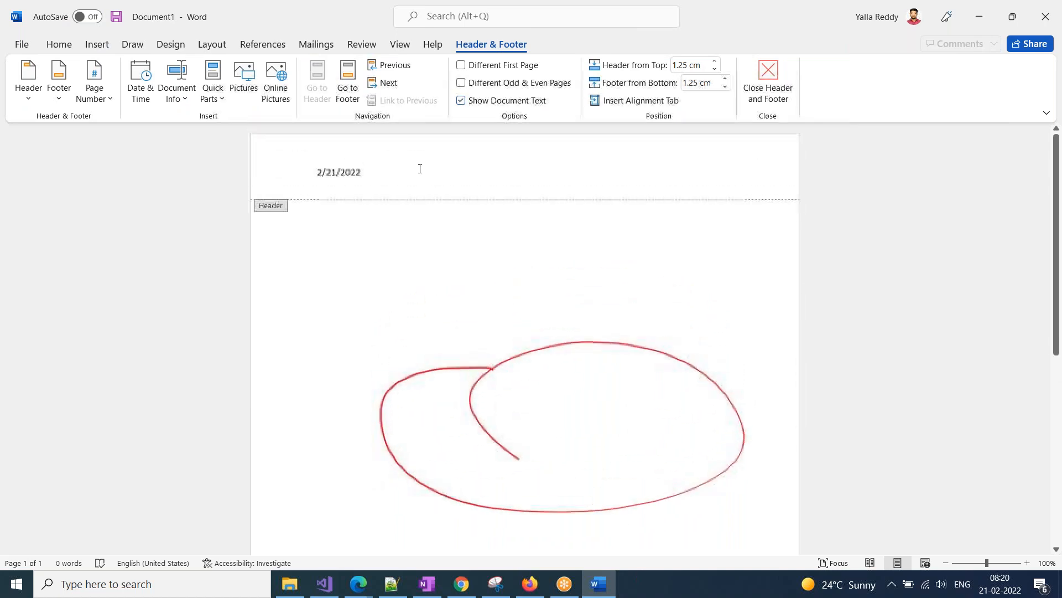
double_click(398, 239)
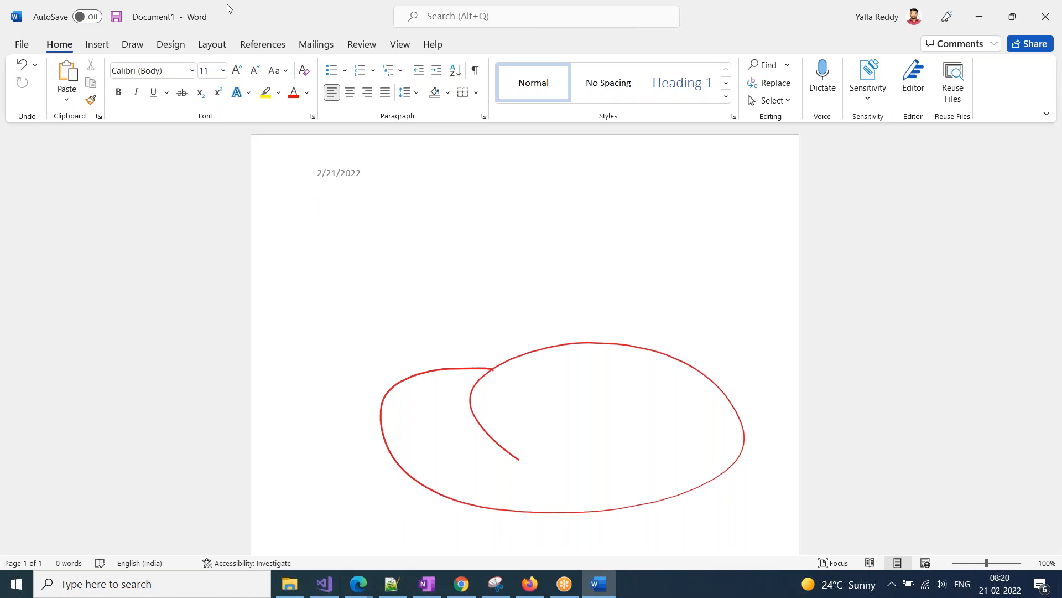
Close the Word document without saving it
left_click_drag(224, 15, 205, 60)
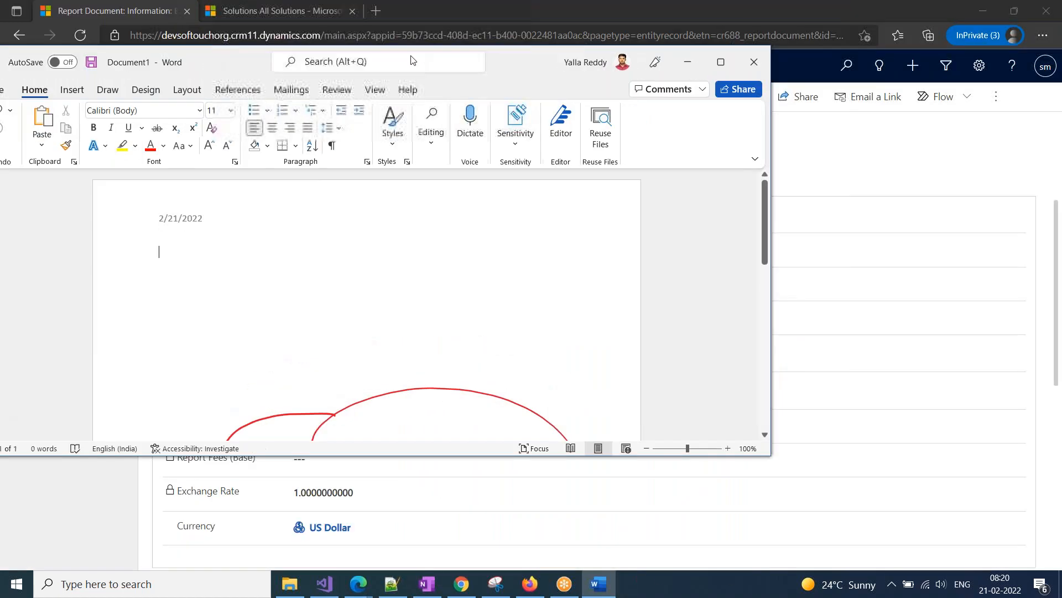
left_click(759, 68)
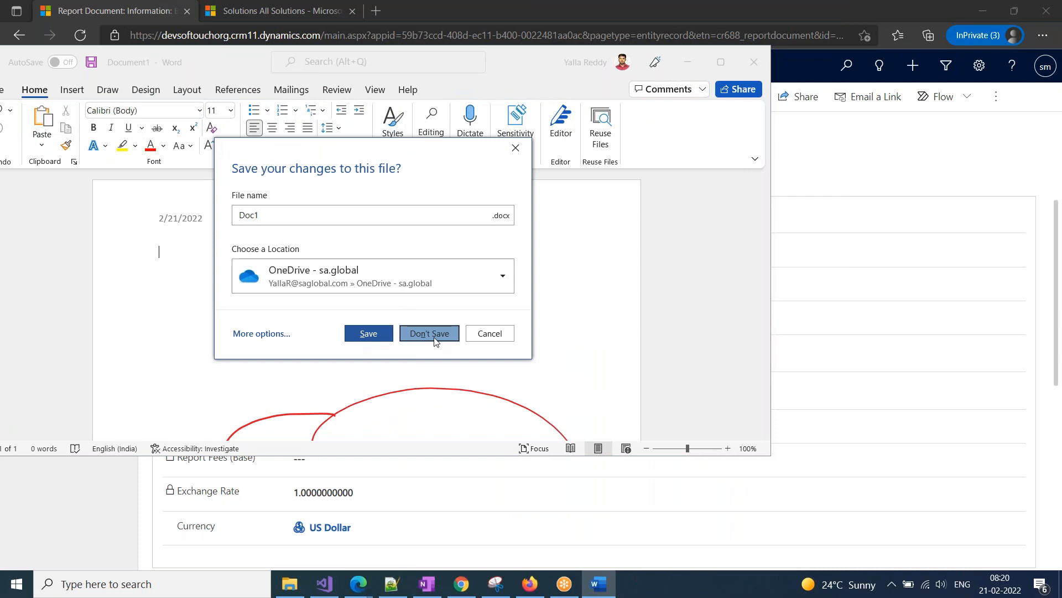
left_click(426, 334)
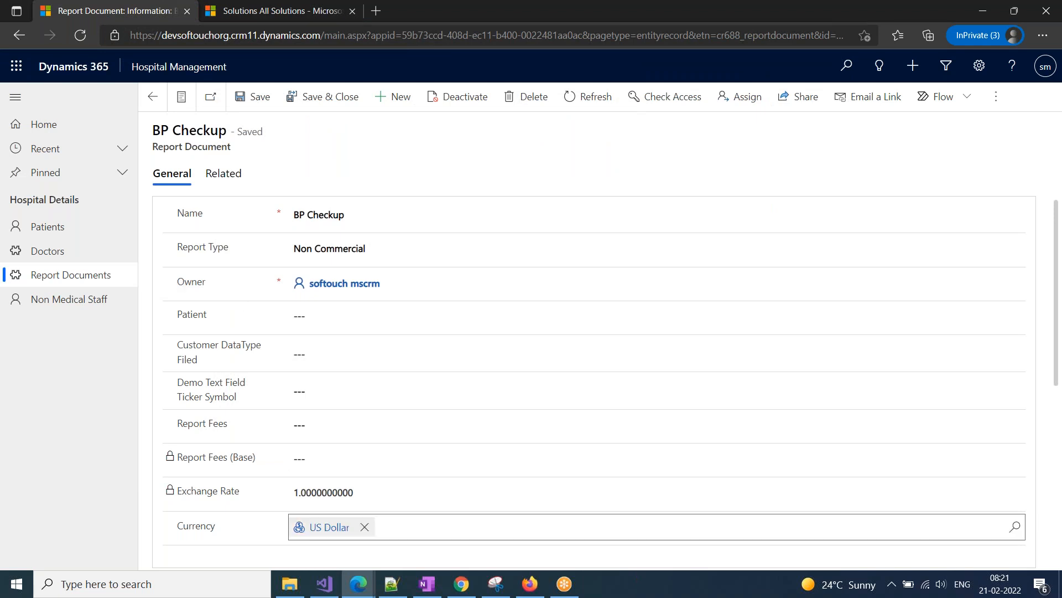
Return to the Second Form editor in Edge and select the body of the form
mouse_move(358, 584)
left_click(508, 525)
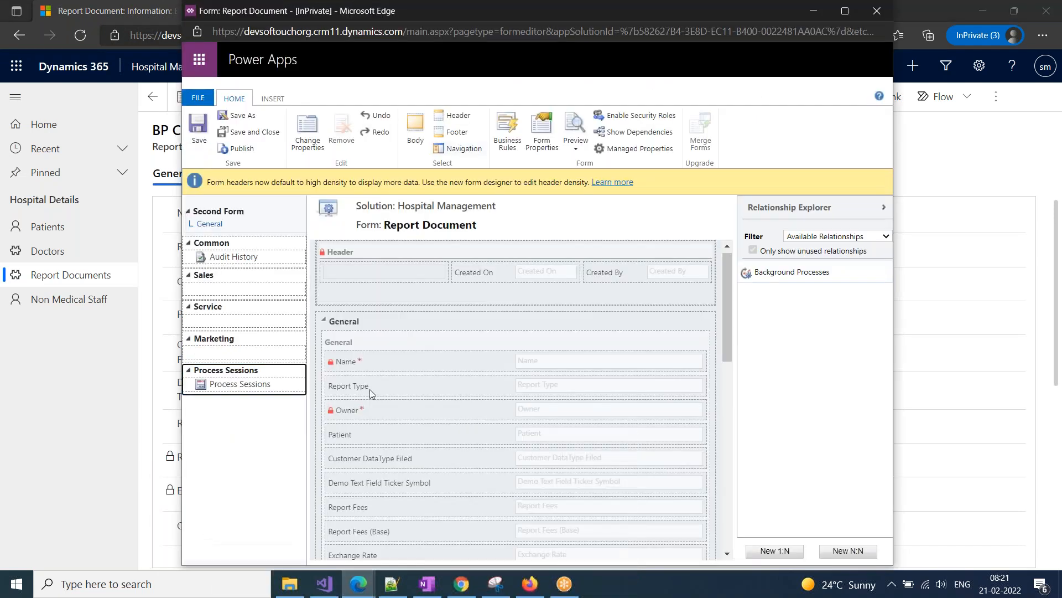
left_click(416, 138)
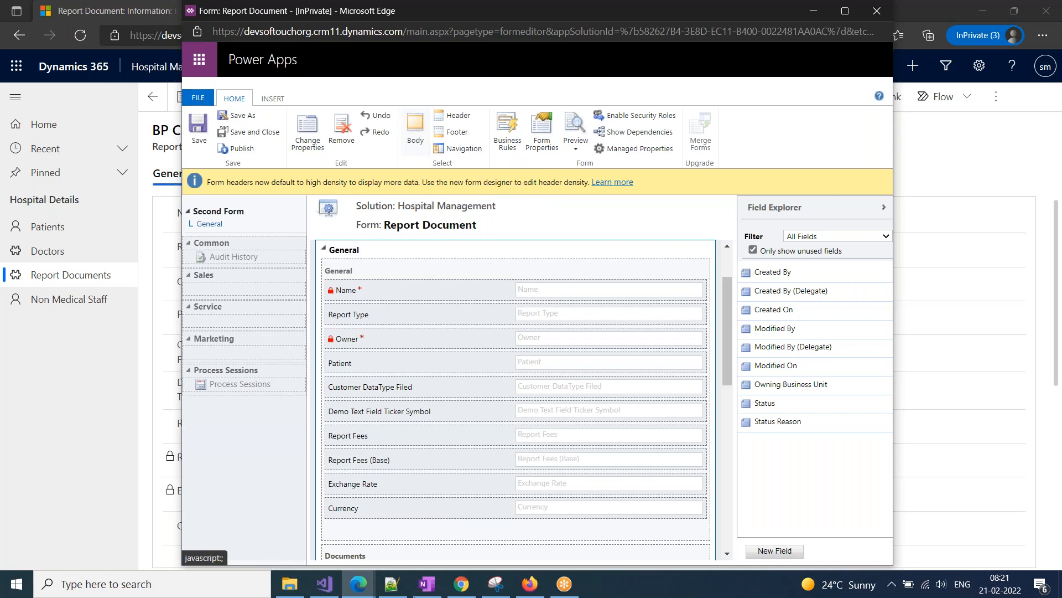
Switch to the OneNote page and add the line "Body > Tabs > Sections> Fields" below Main in the Forms list
left_click(430, 588)
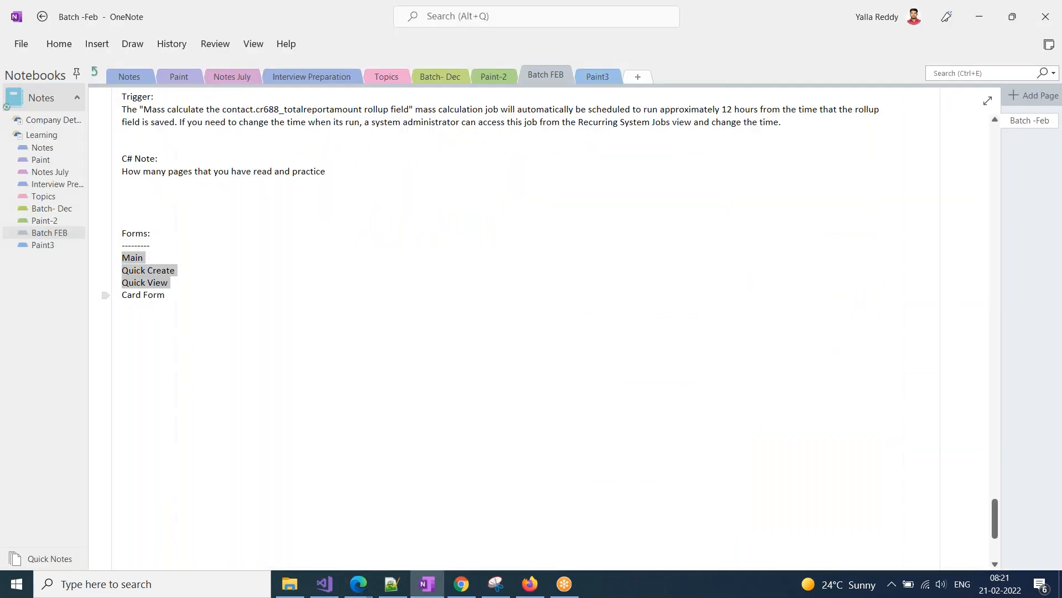
left_click(157, 257)
key("Return")
key("Return")
key("Return")
key("Return")
key("Return")
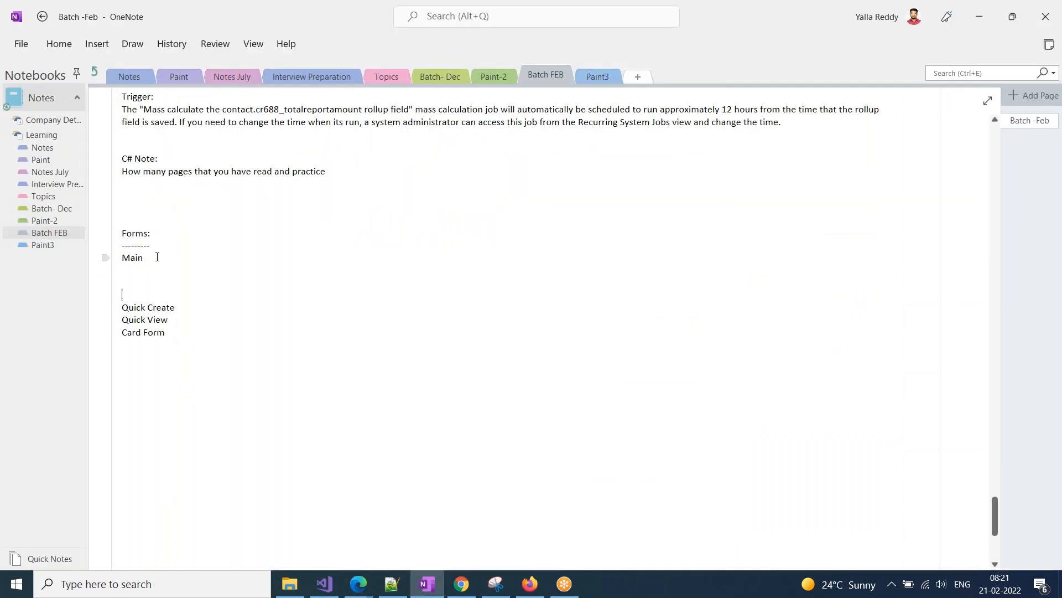
type("Body")
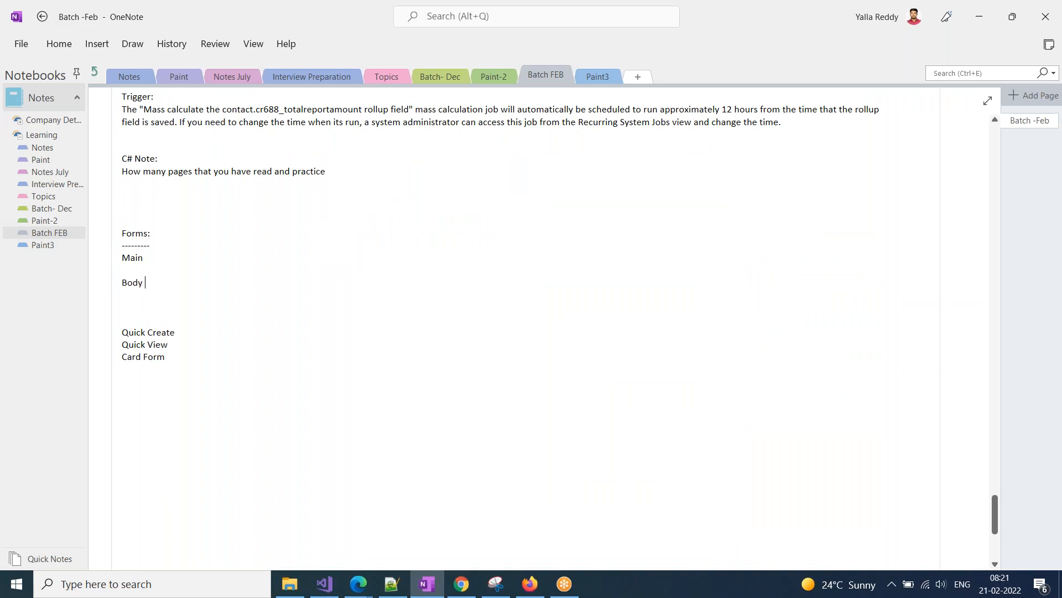
type(" > Tabs > Sections>")
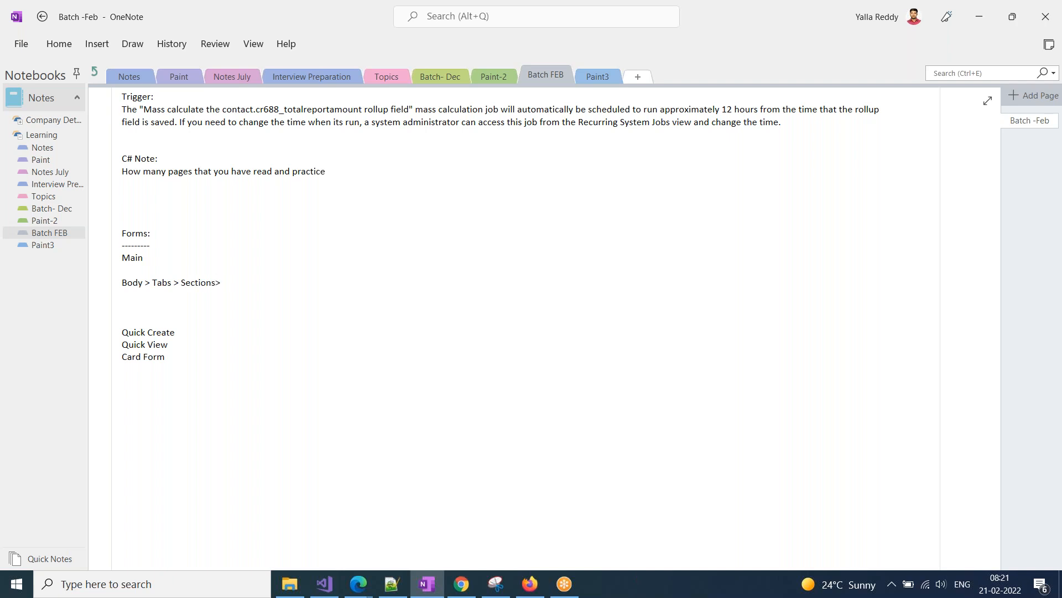
type("ields")
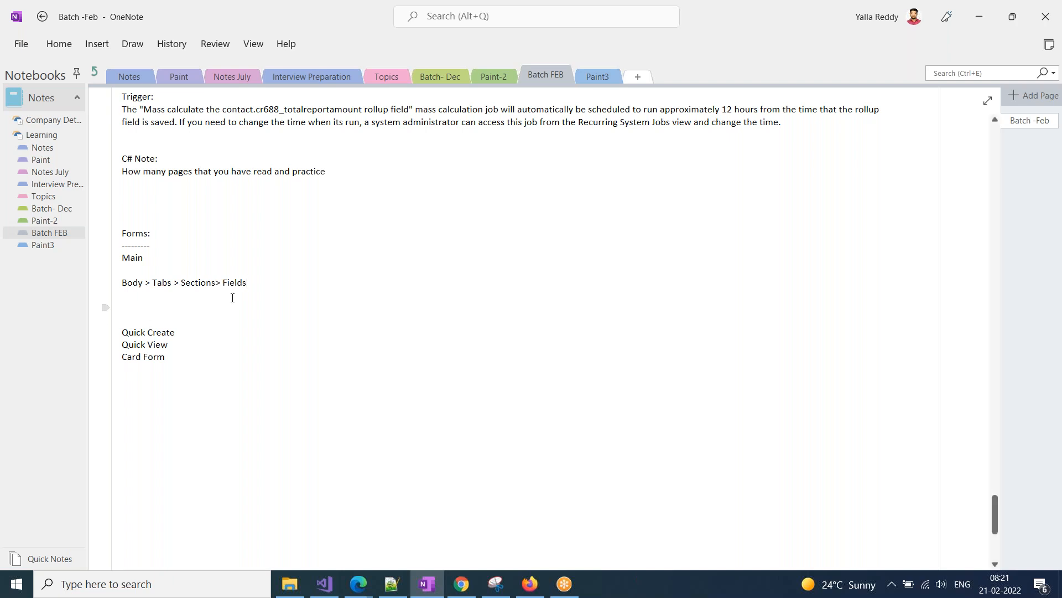
double_click(135, 283)
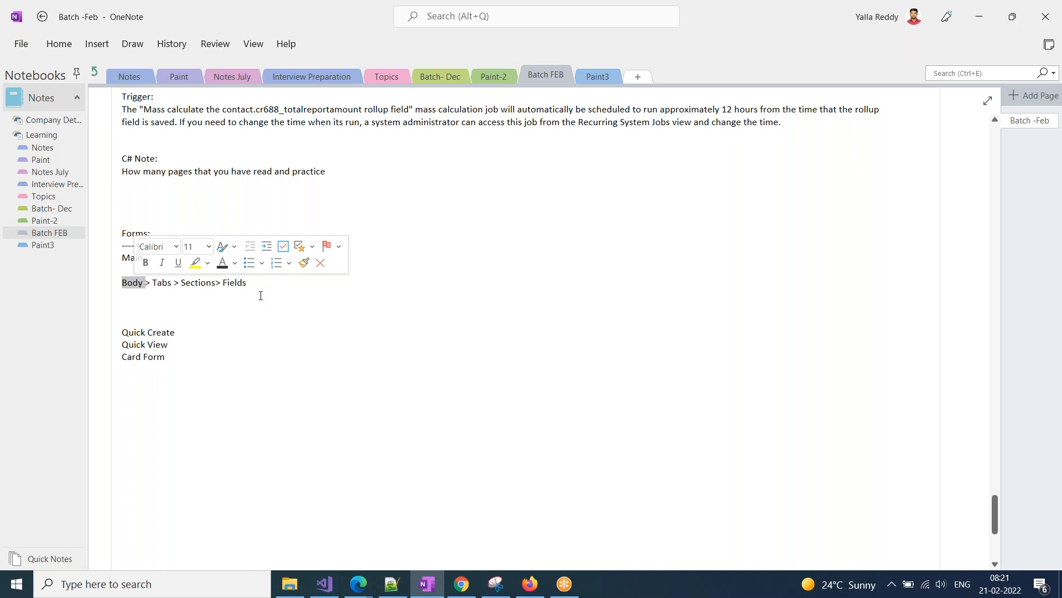
Return to the Second Form editor, maximize it, and examine the insertable tab layouts, the General tab and the header
left_click(359, 584)
left_click(519, 538)
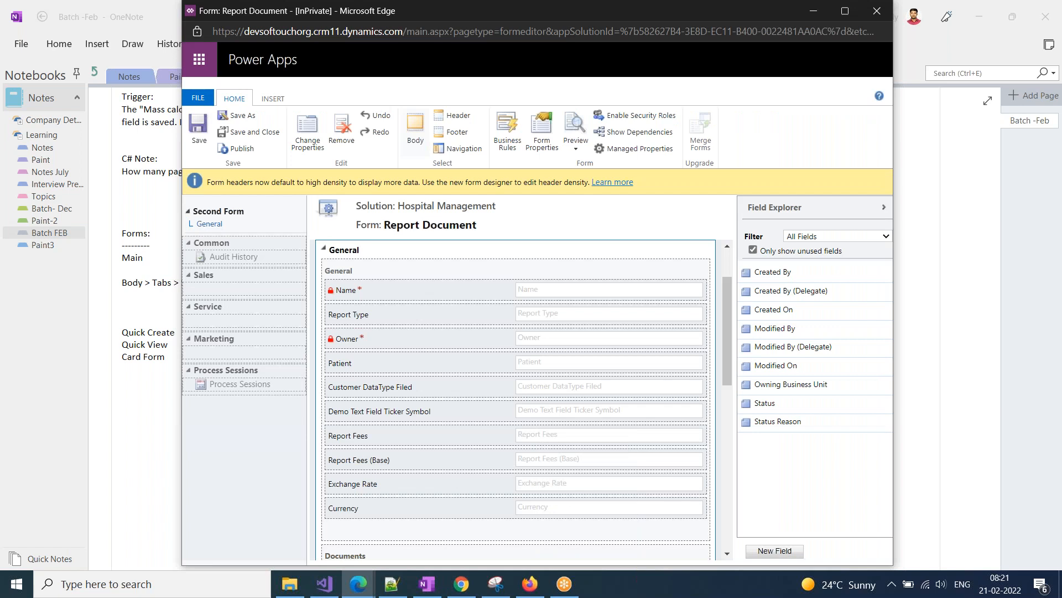
left_click(325, 250)
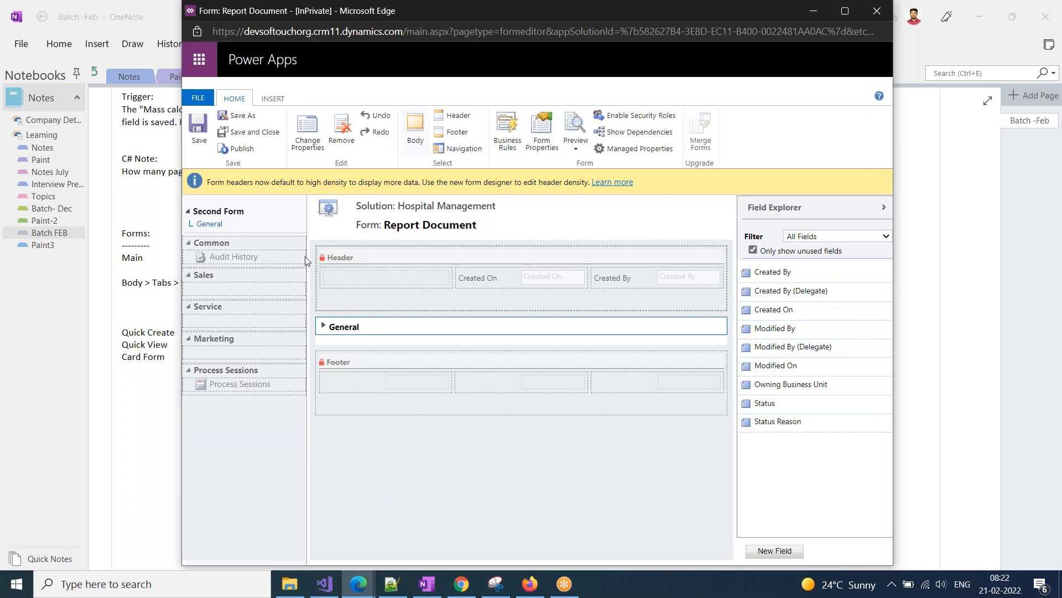
left_click(273, 98)
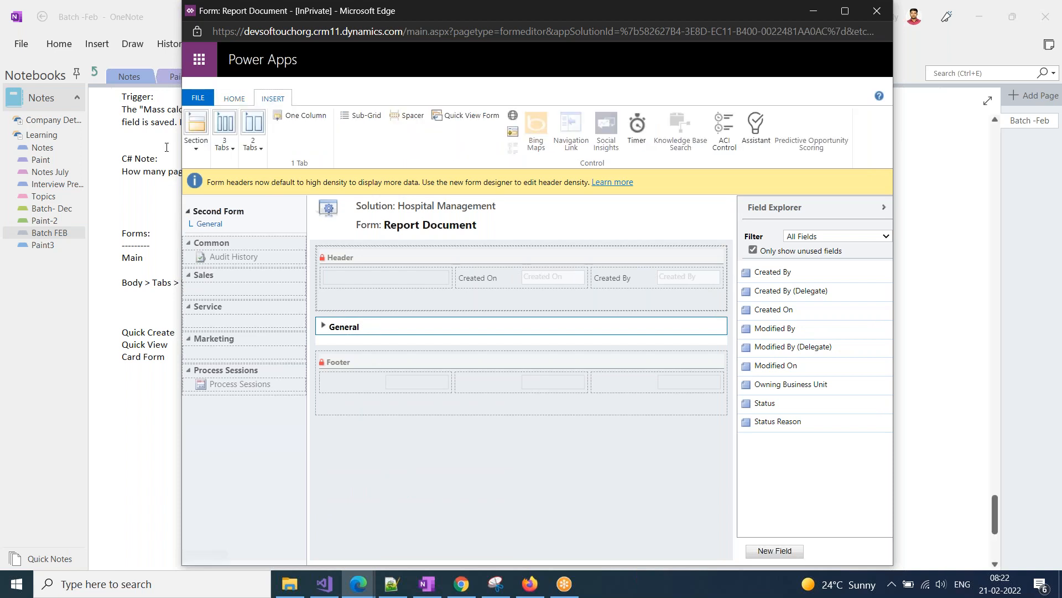
double_click(266, 11)
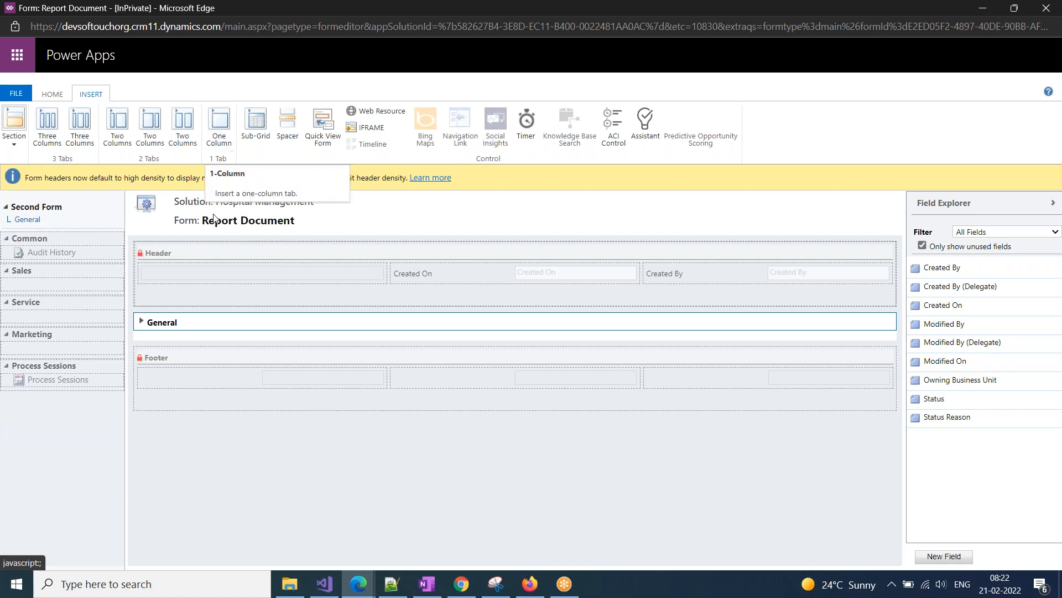
left_click(142, 322)
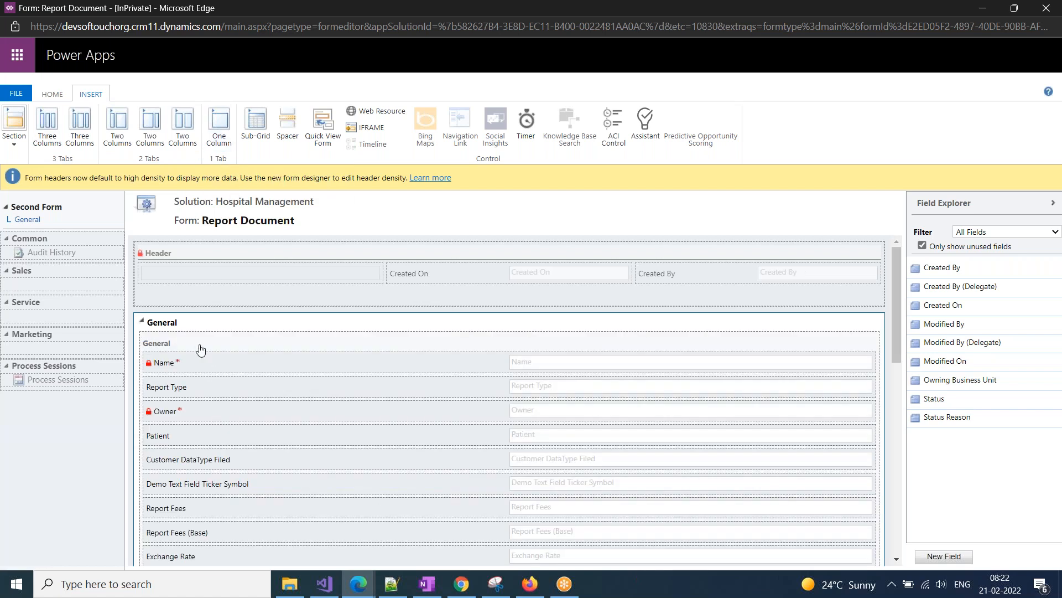
left_click(177, 260)
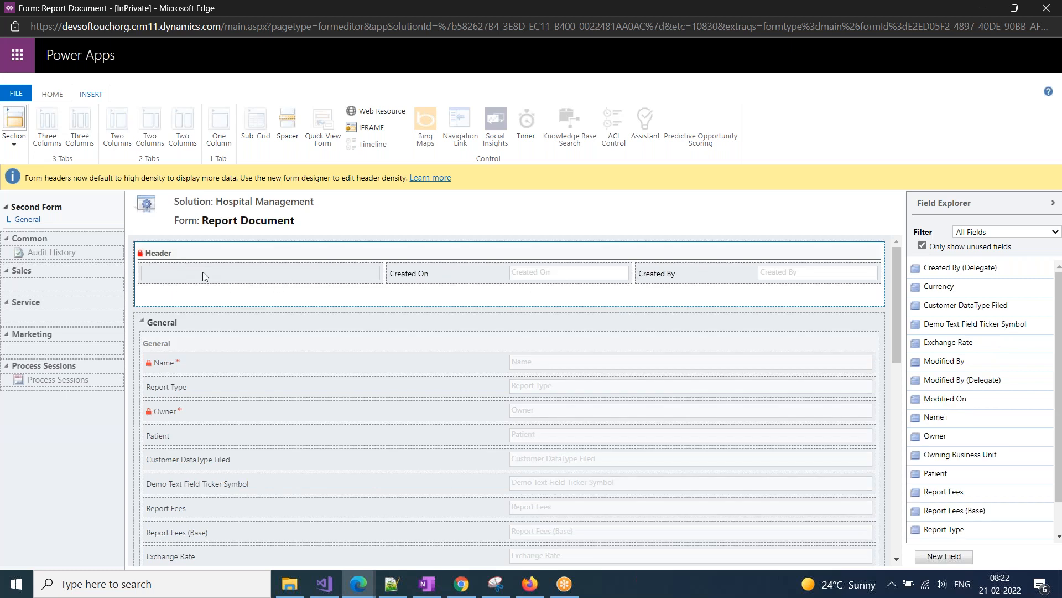
Insert a two-column tab into the form body and set its label to "Demo Tab"
left_click(189, 356)
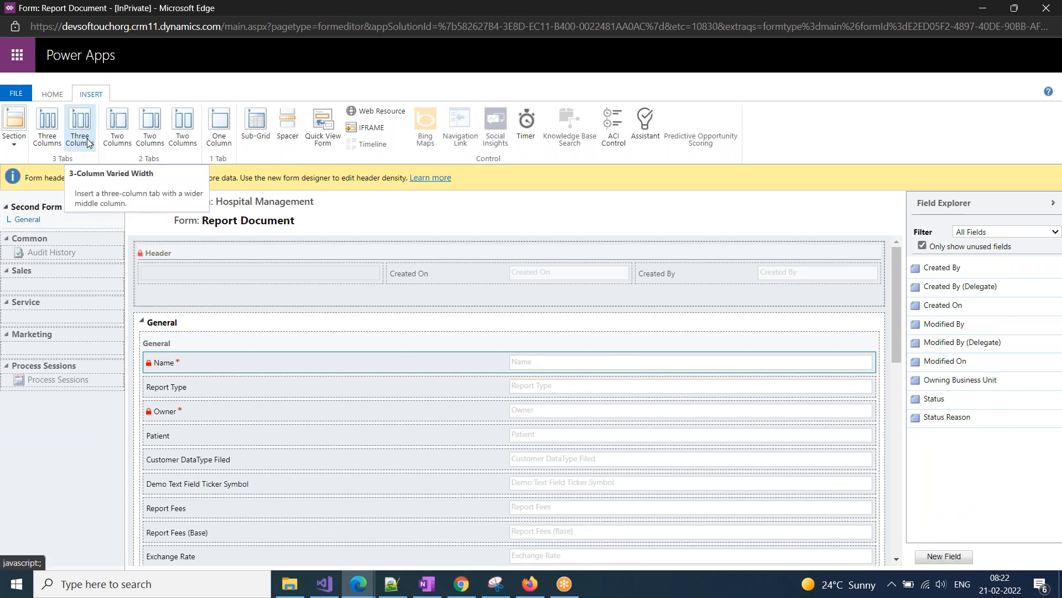
left_click(190, 132)
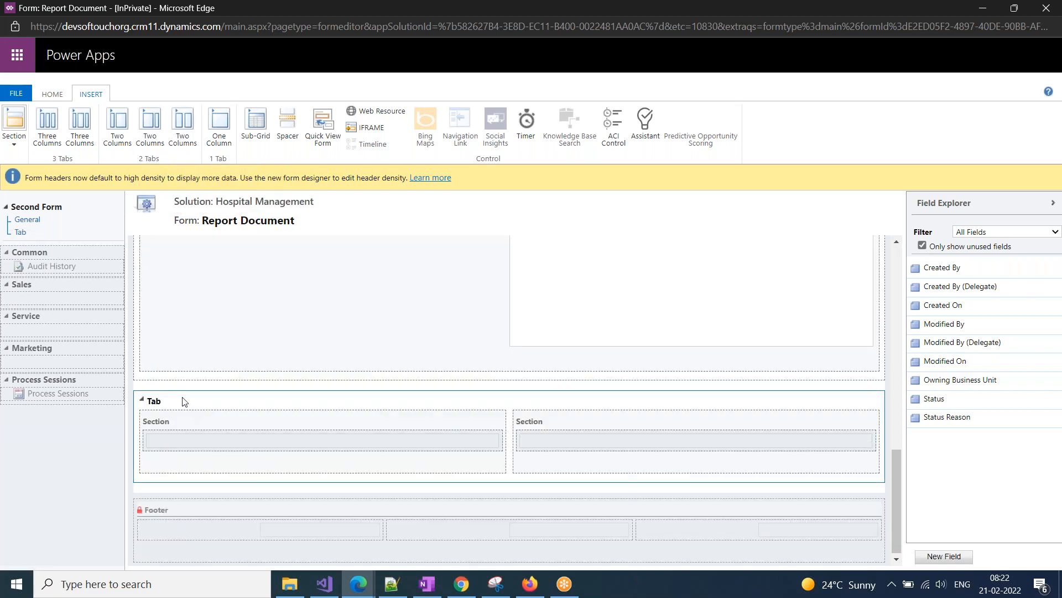
double_click(185, 401)
double_click(510, 240)
type("Demo Tab")
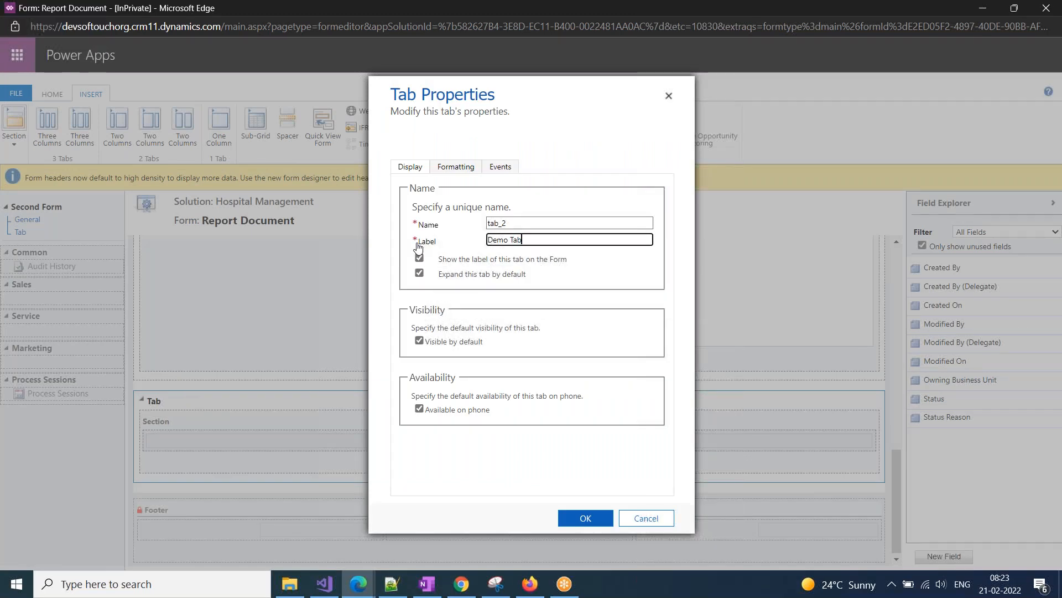
left_click(585, 521)
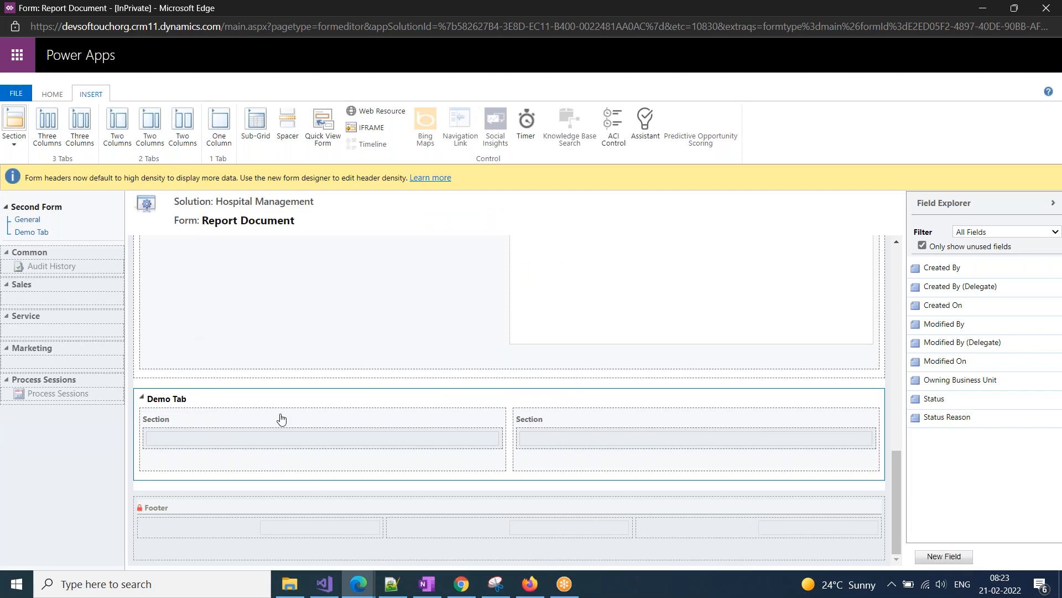
Collapse the General tab and add the Created By field to the first section of Demo Tab
scroll(279, 417, "up", 10)
scroll(281, 420, "up", 3)
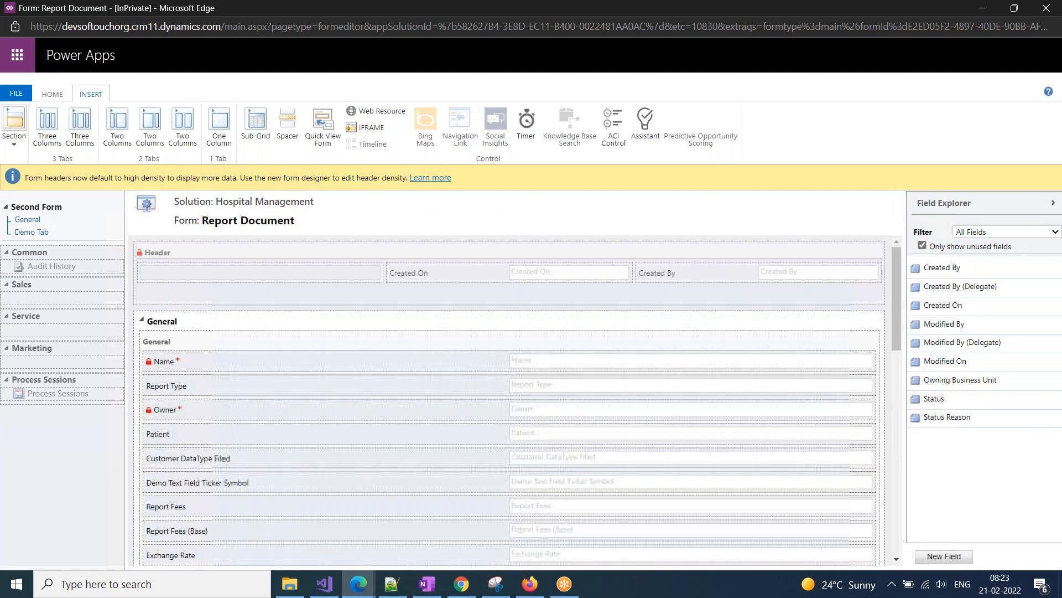
left_click(144, 322)
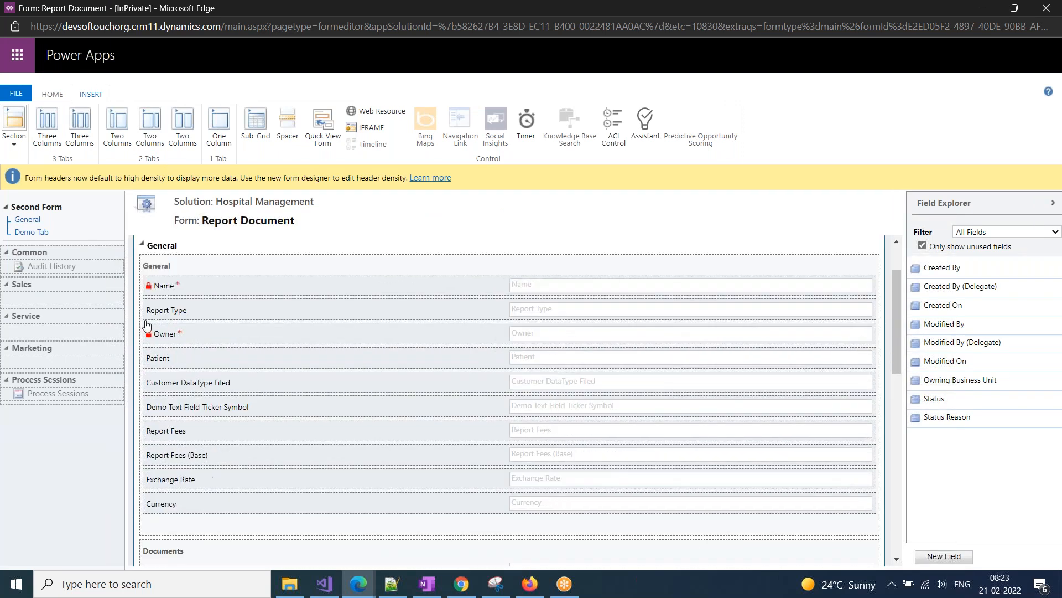
left_click(142, 243)
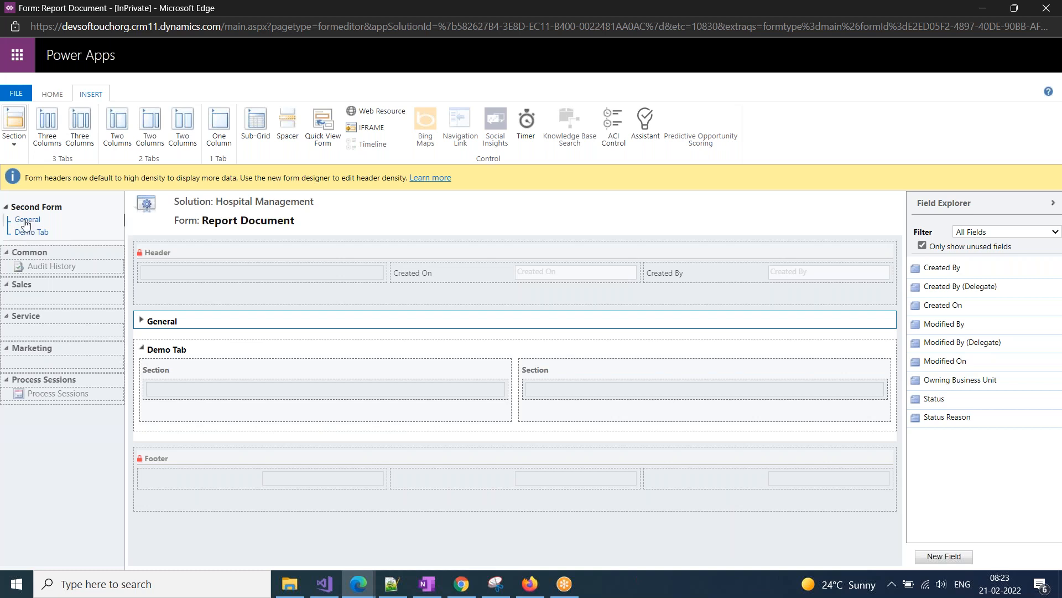
left_click(141, 320)
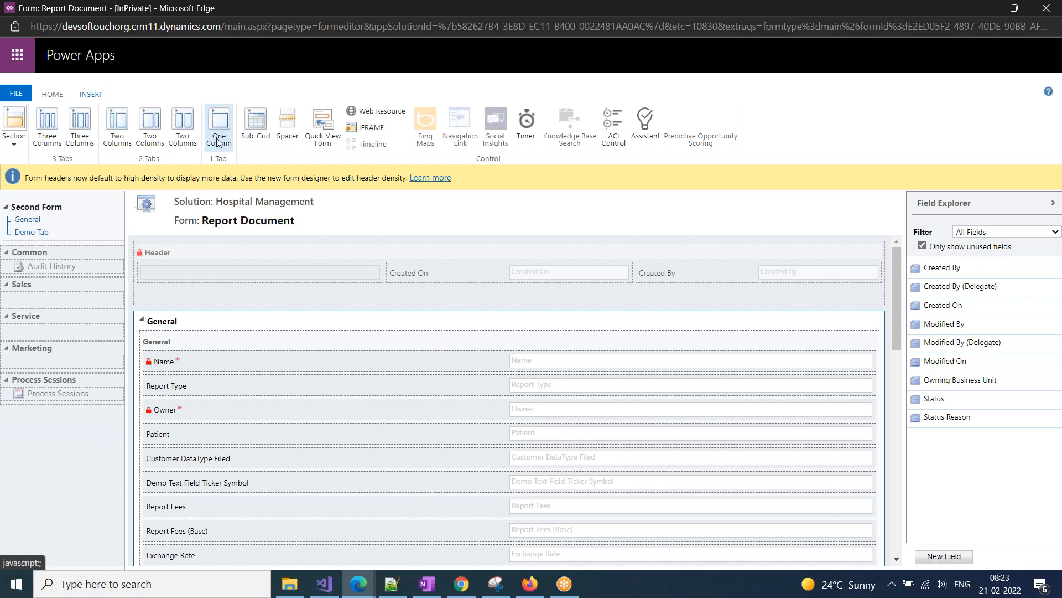
left_click(141, 319)
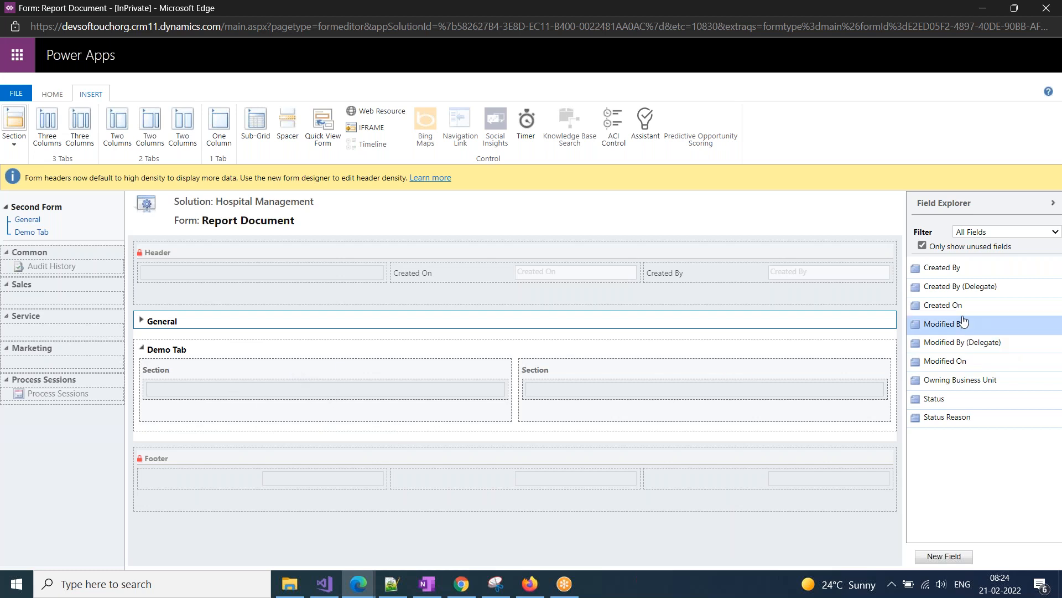
left_click_drag(945, 269, 365, 372)
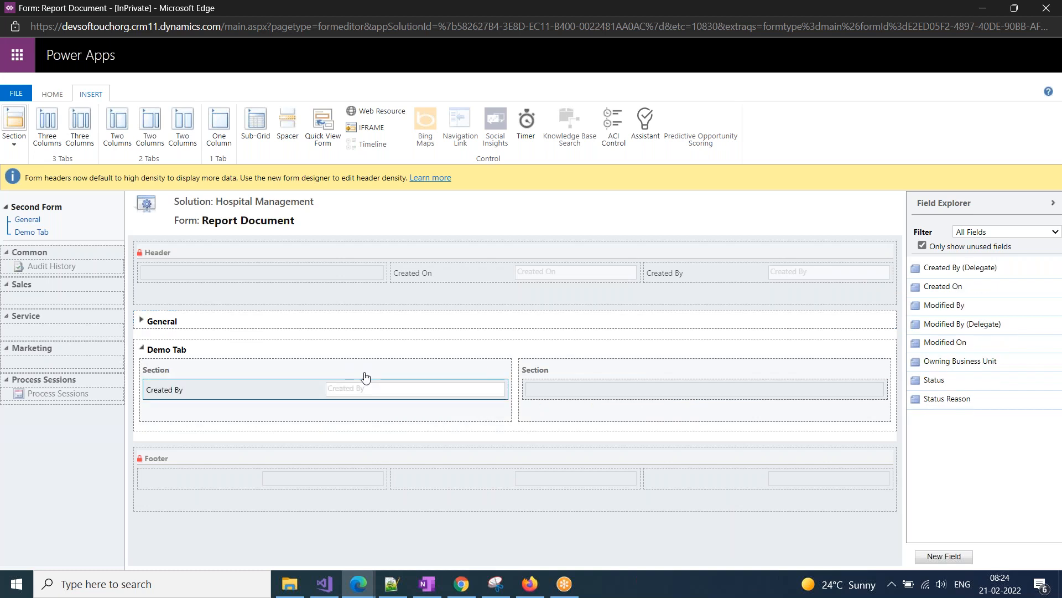
Add the Created By (Delegate) field to Demo Tab's first section, label that section "Demo Section" and show its label on the form
left_click_drag(947, 269, 298, 406)
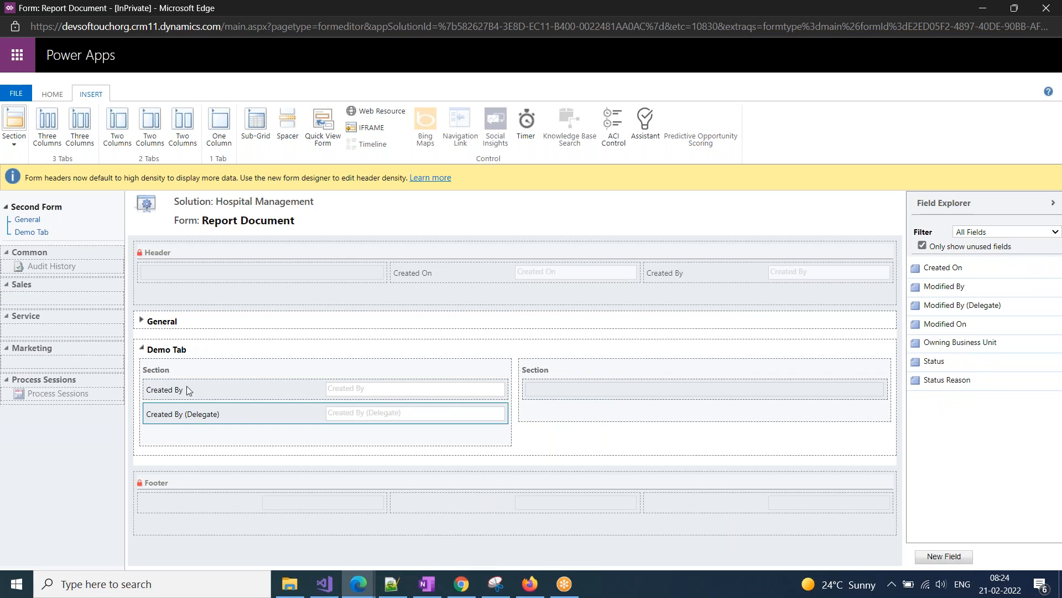
left_click(184, 369)
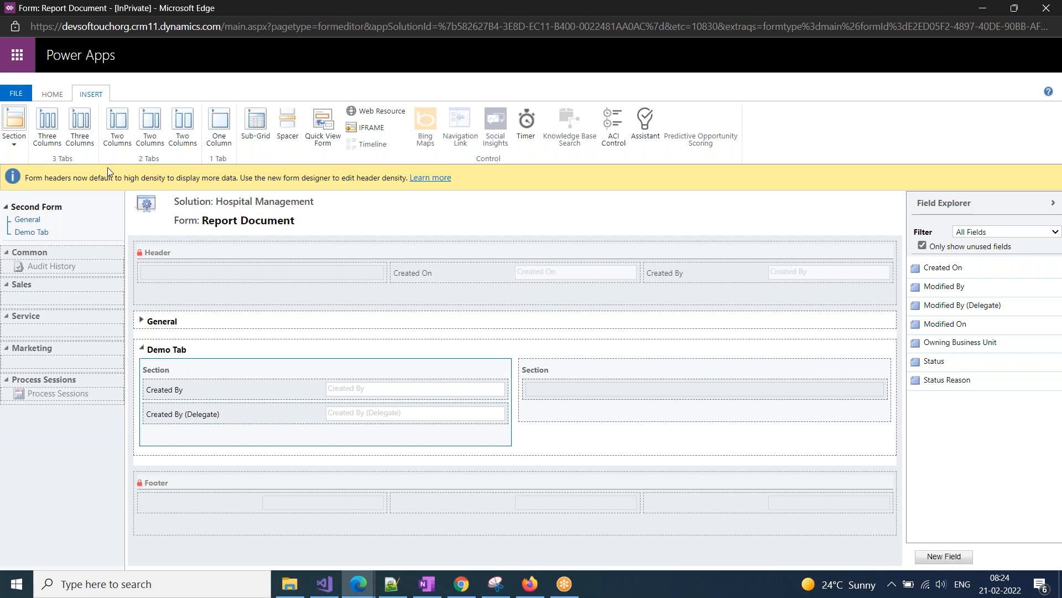
left_click(52, 95)
left_click(125, 128)
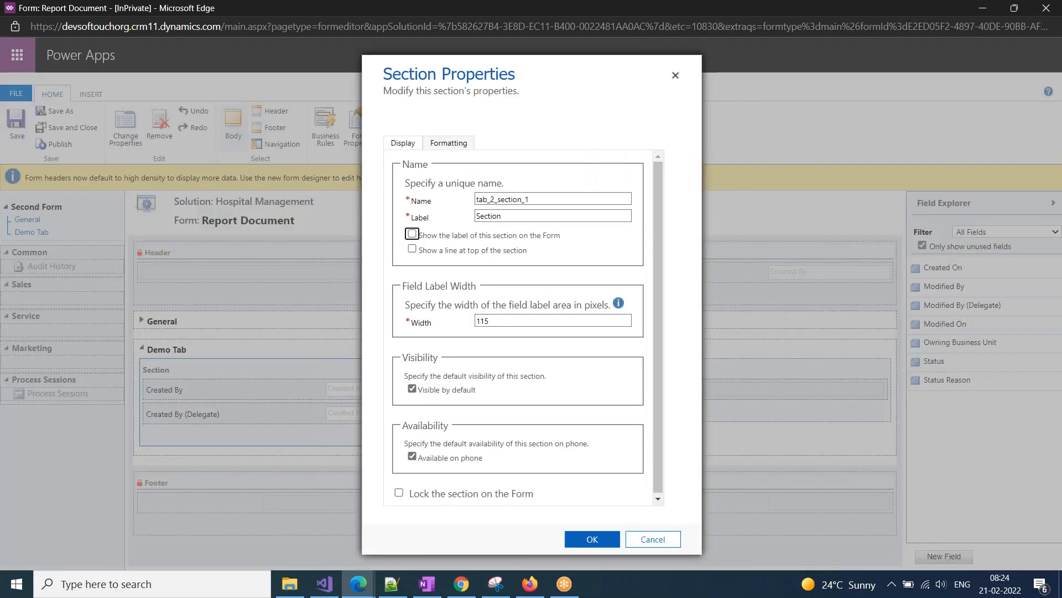
type("De")
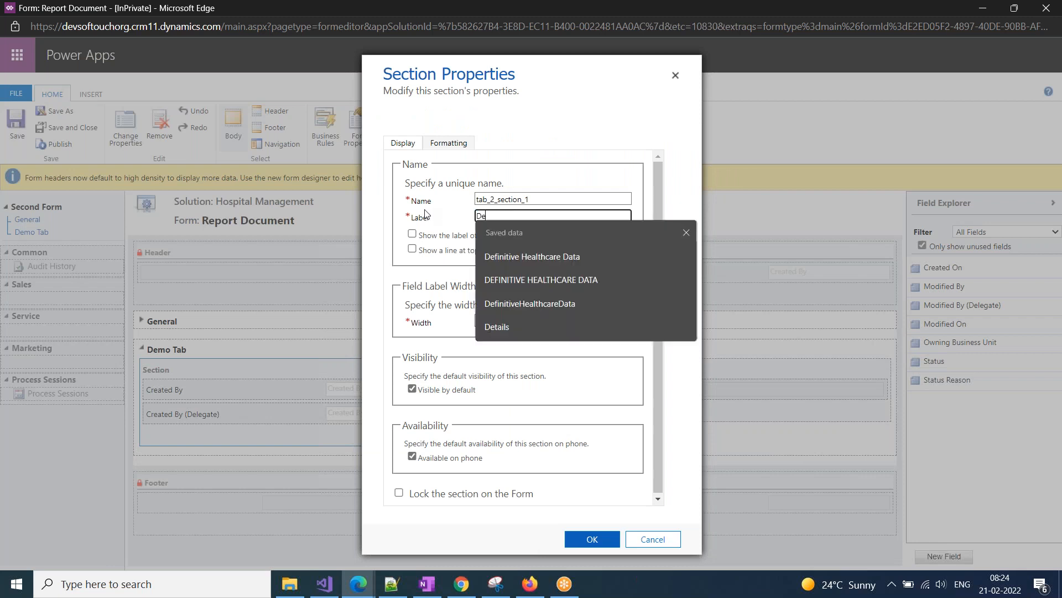
type("mo Secontion")
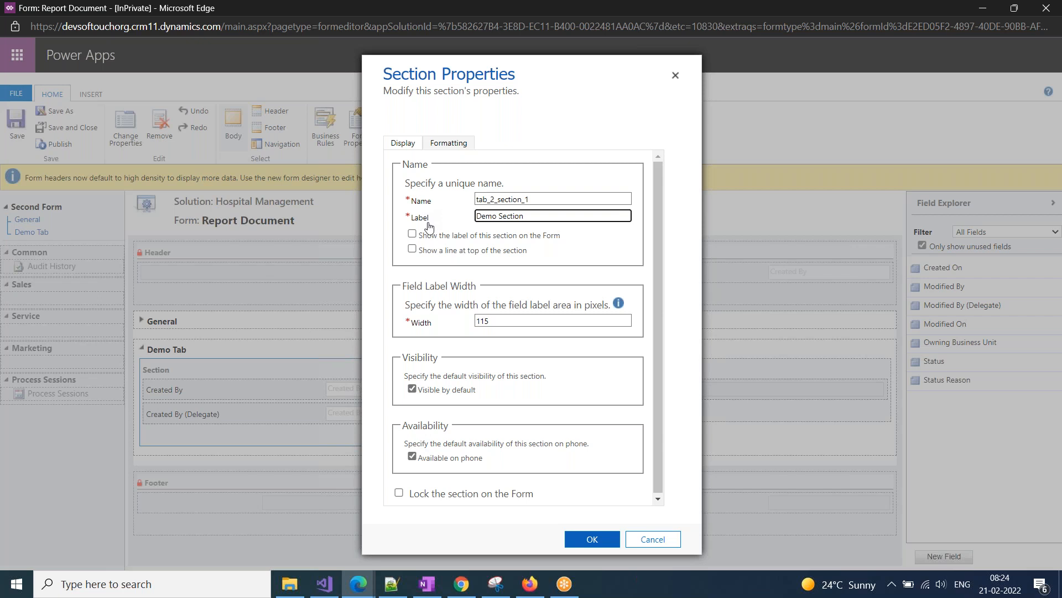
left_click(414, 234)
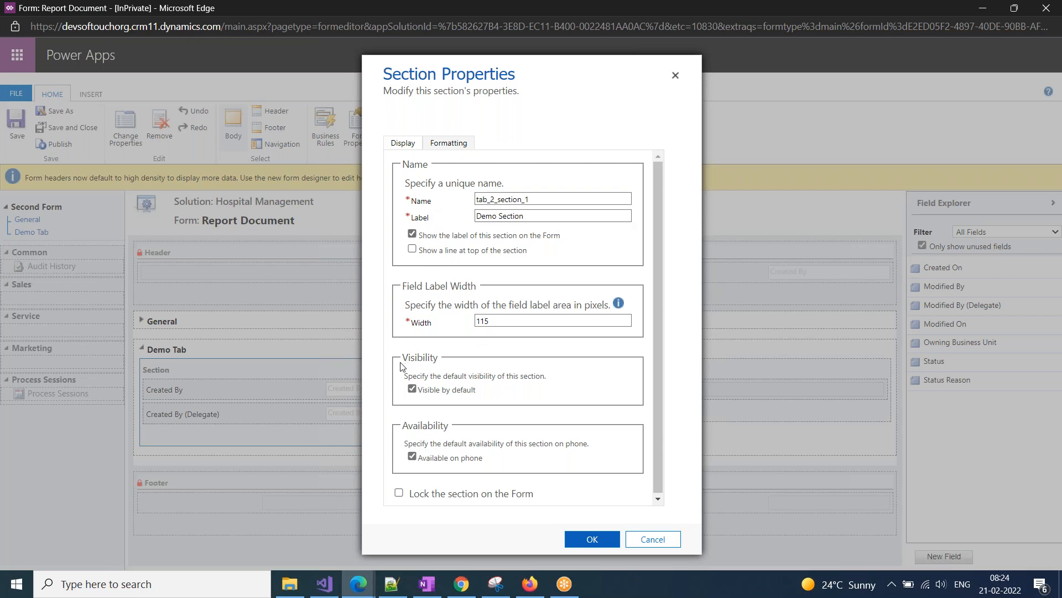
left_click(583, 540)
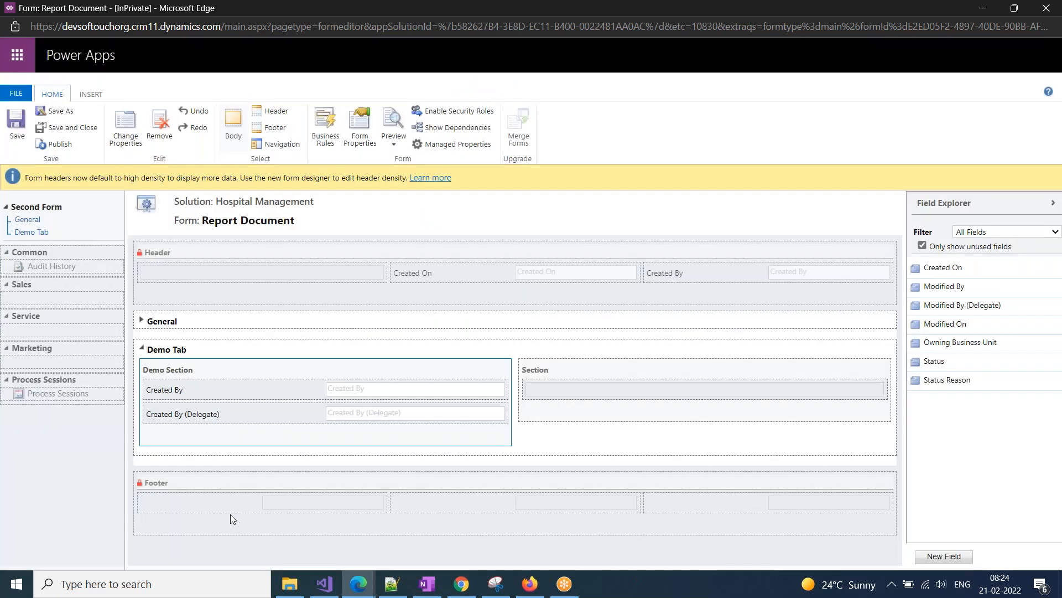
left_click(539, 374)
double_click(540, 373)
left_click(412, 235)
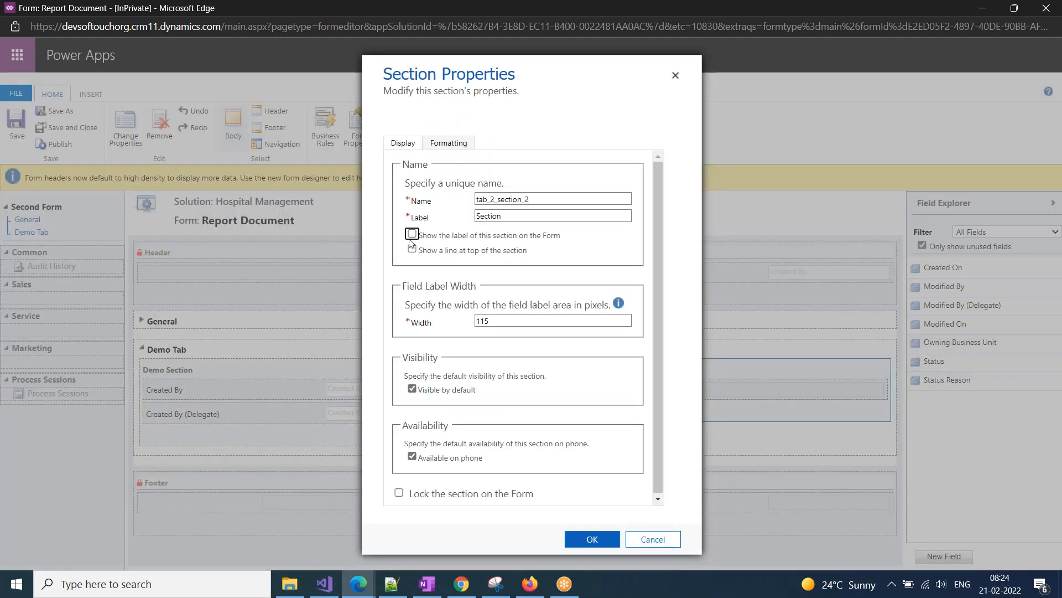
left_click(656, 539)
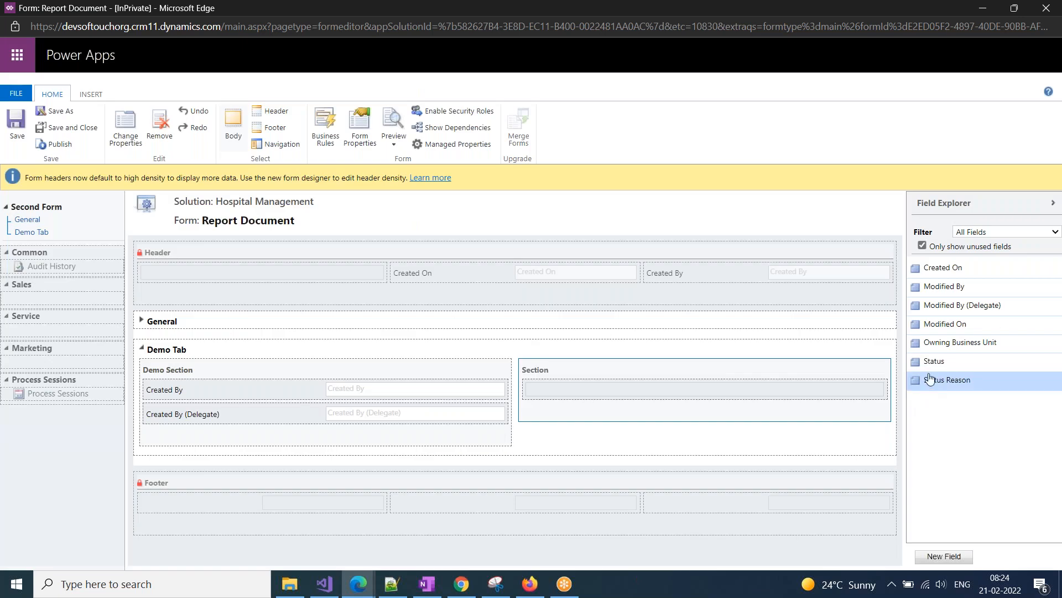
Add the Status and Status Reason fields to Demo Tab's second section and publish the form, waiting out the unresponsive pages
left_click_drag(939, 370, 715, 395)
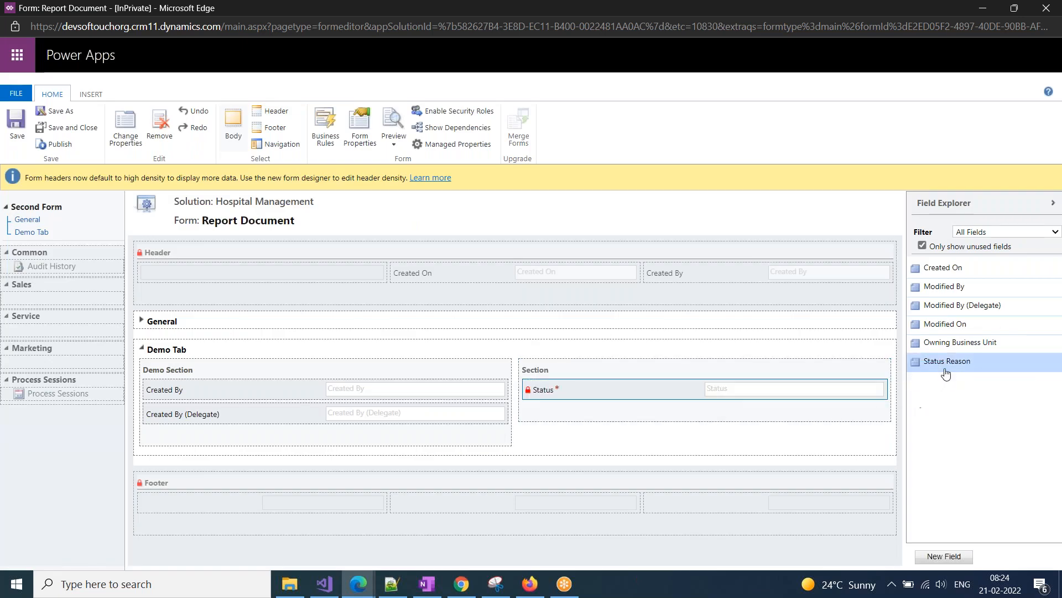
left_click_drag(943, 362, 678, 410)
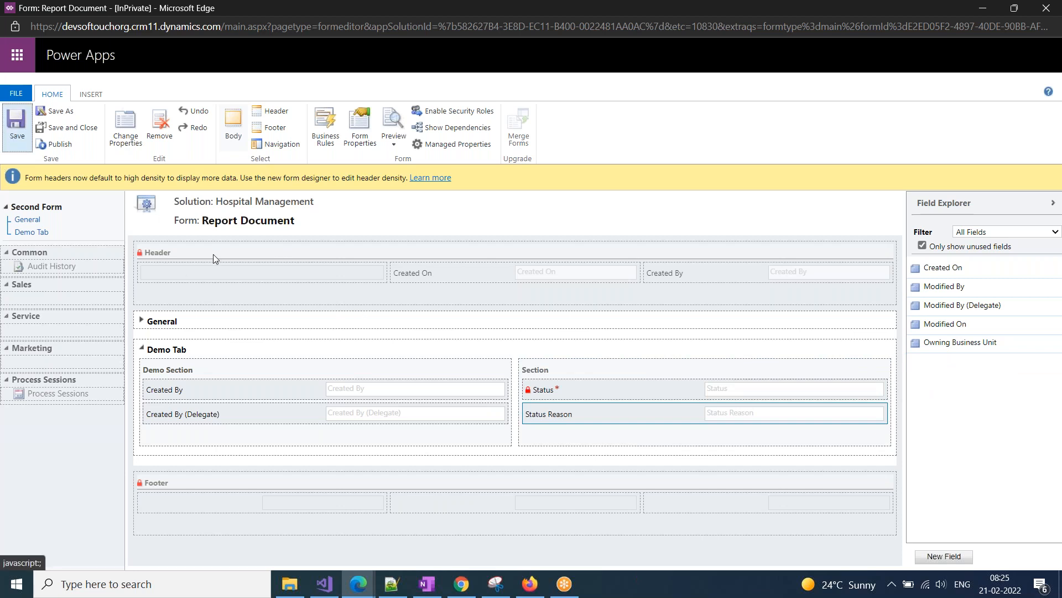
left_click(57, 147)
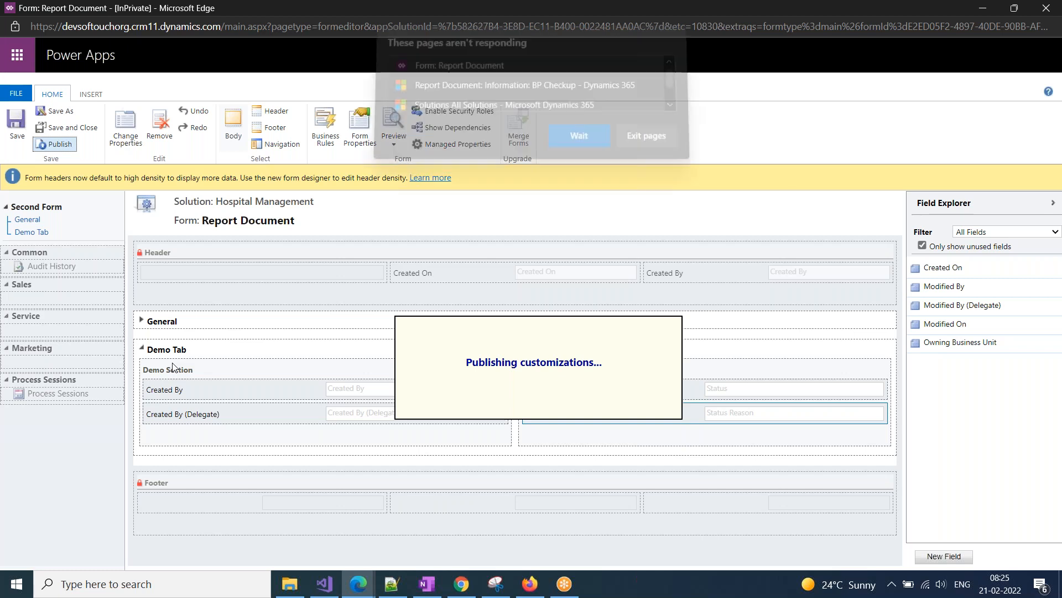
left_click(587, 136)
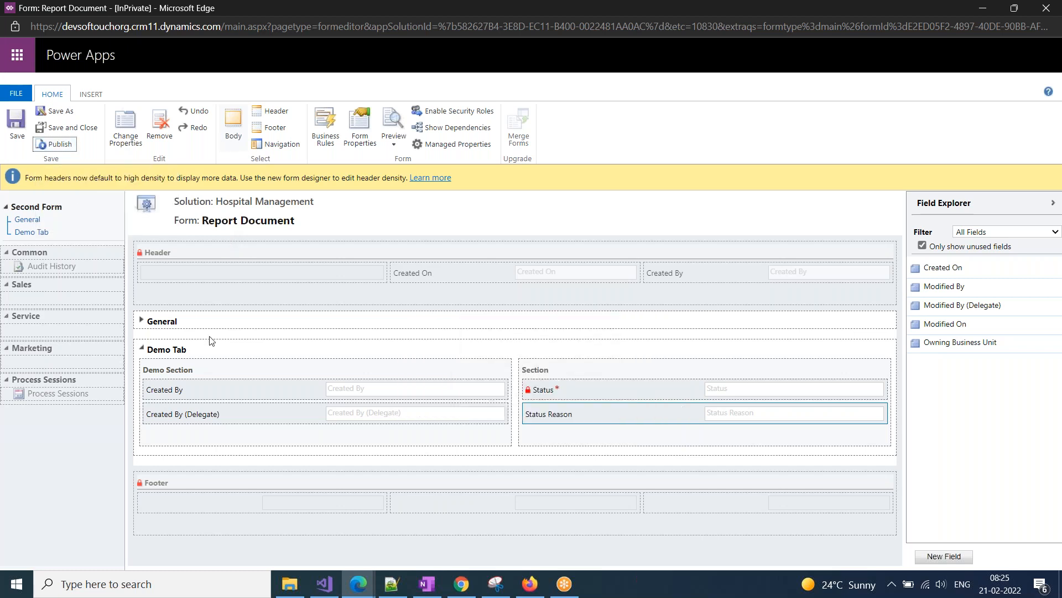
Switch to the BP Checkup record in Hospital Management and reload it to check the published form
mouse_move(366, 586)
left_click(235, 536)
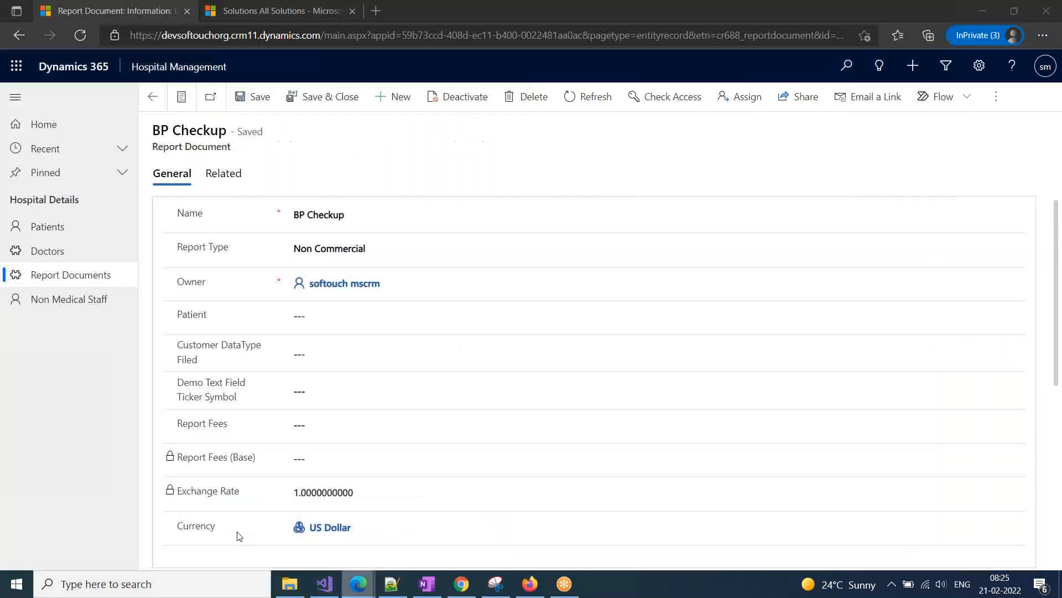
left_click(480, 35)
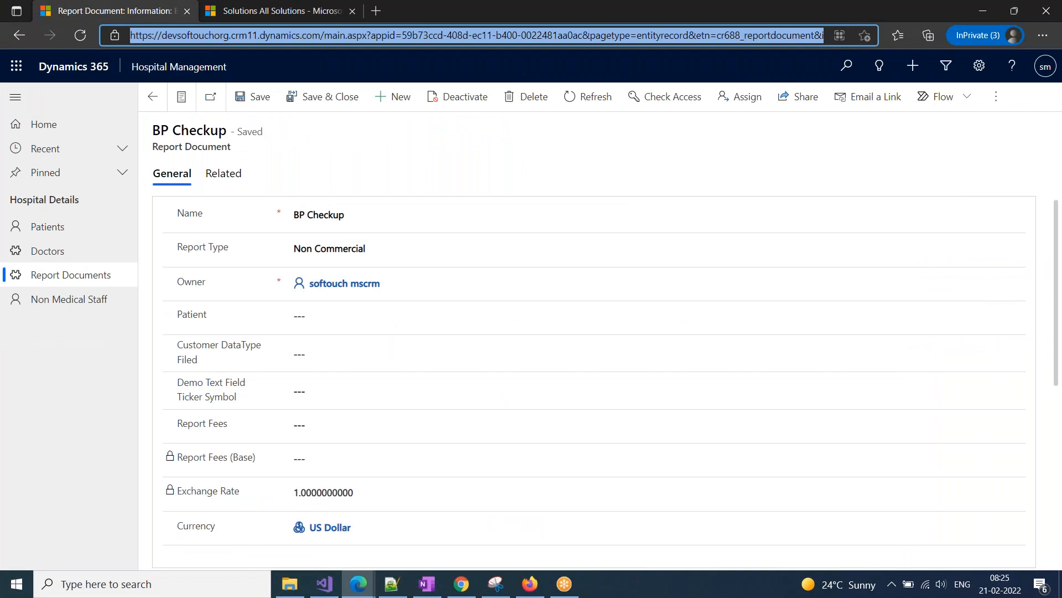
key("Return")
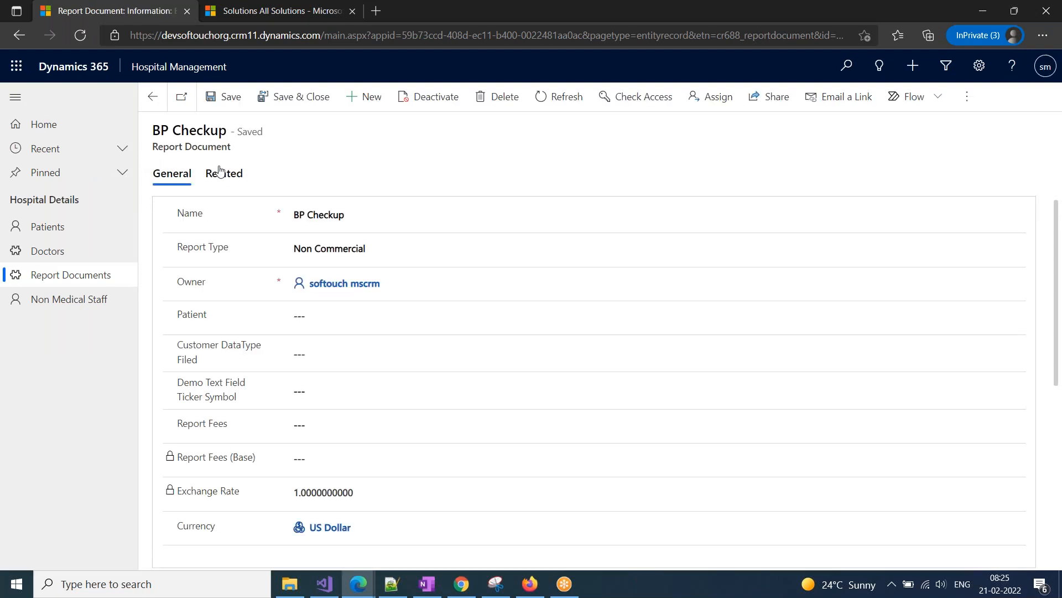
Switch to the Hospital Management solution window and publish all customizations
left_click(358, 585)
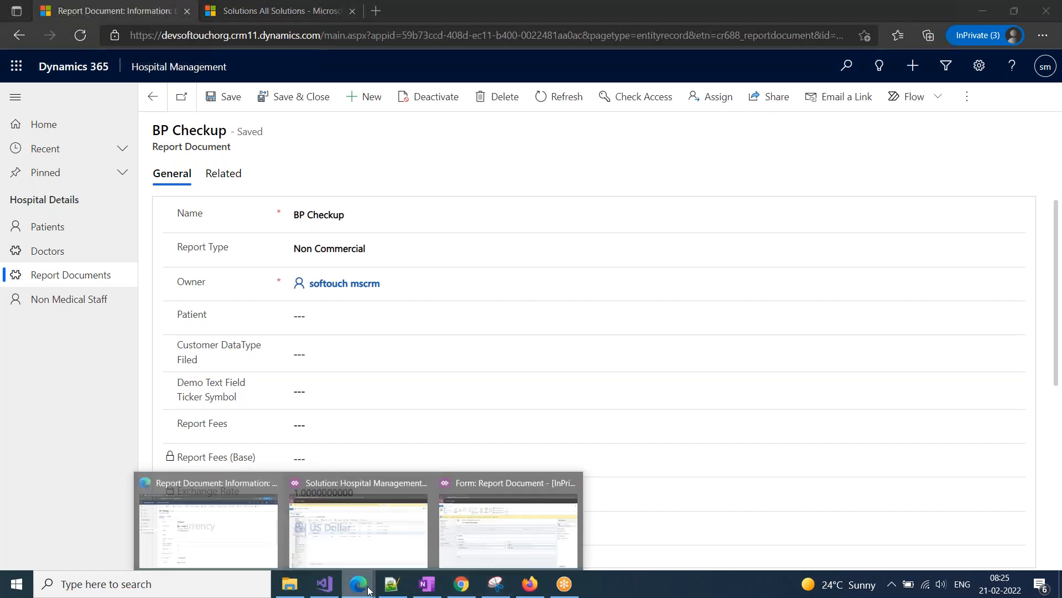
left_click(349, 544)
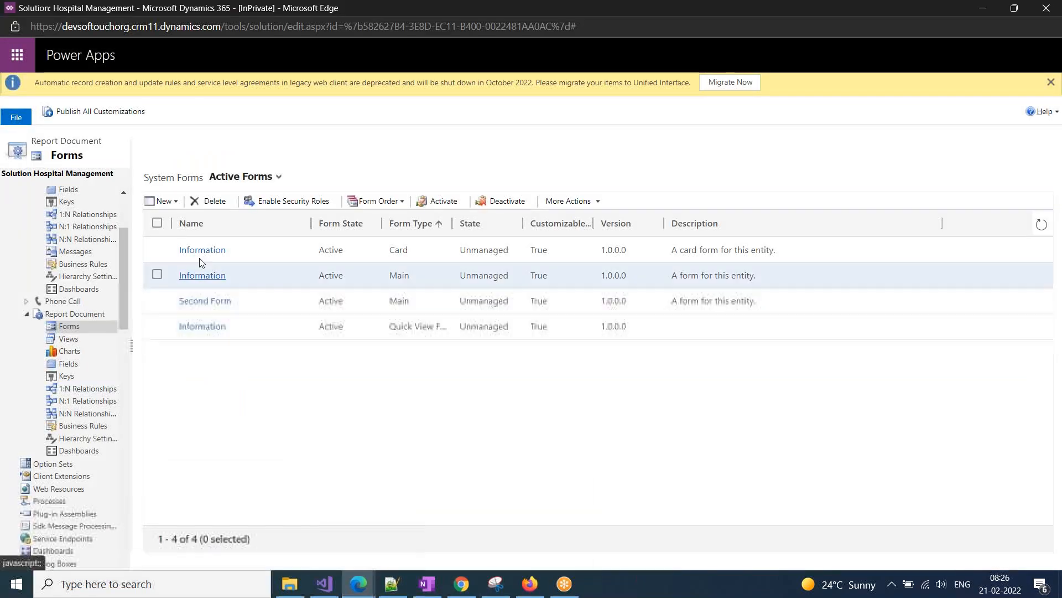
left_click(92, 113)
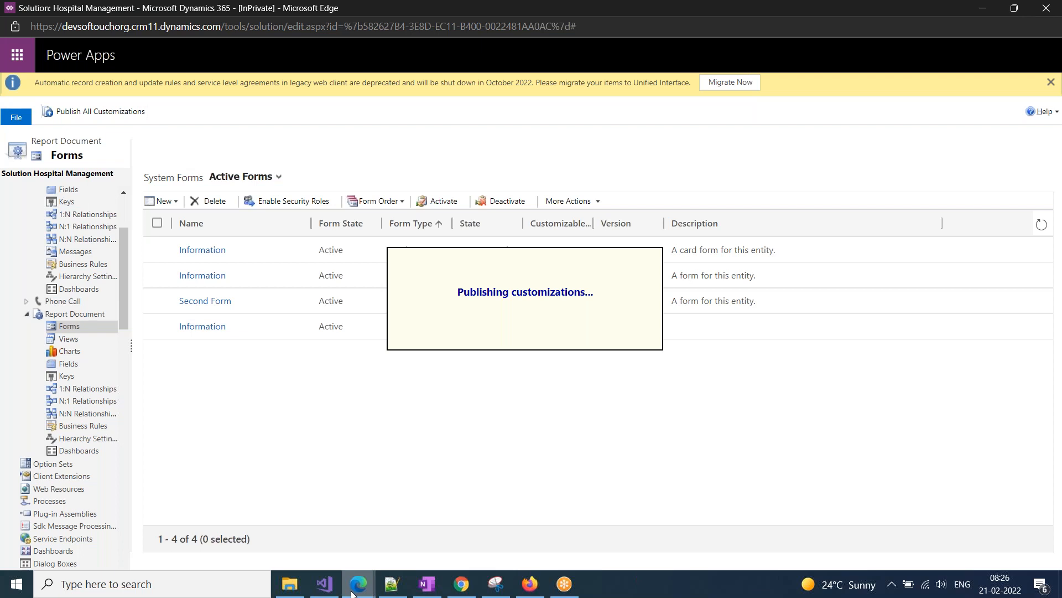
mouse_move(360, 584)
left_click(480, 546)
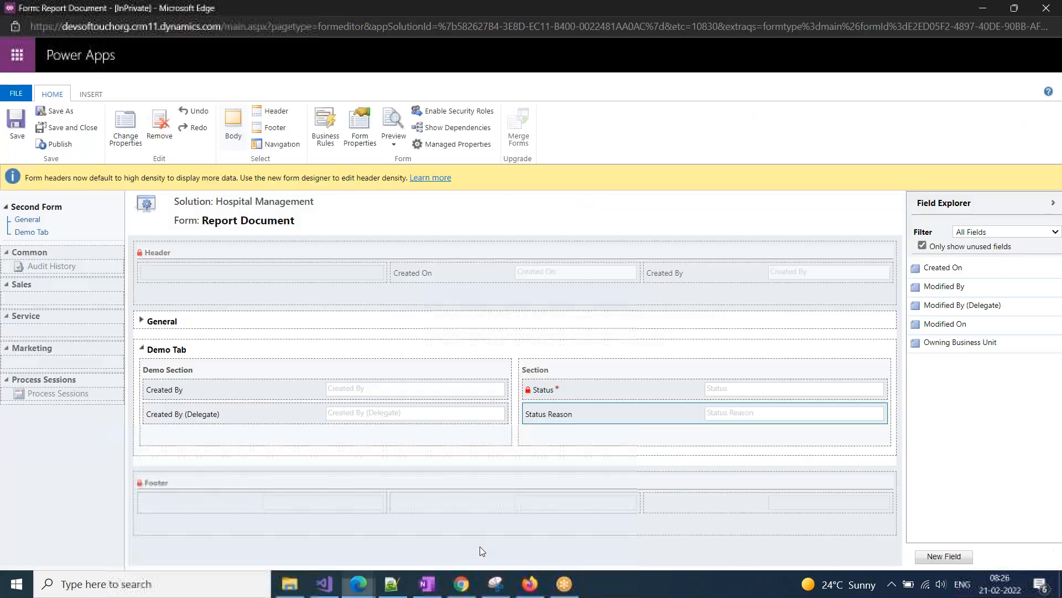
left_click(788, 20)
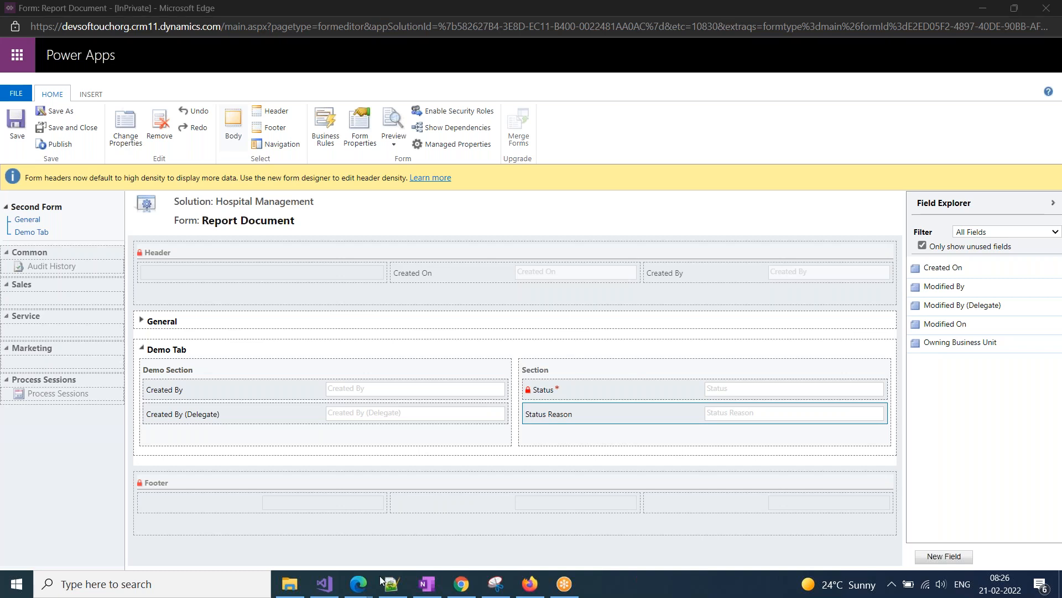
mouse_move(355, 594)
left_click(332, 548)
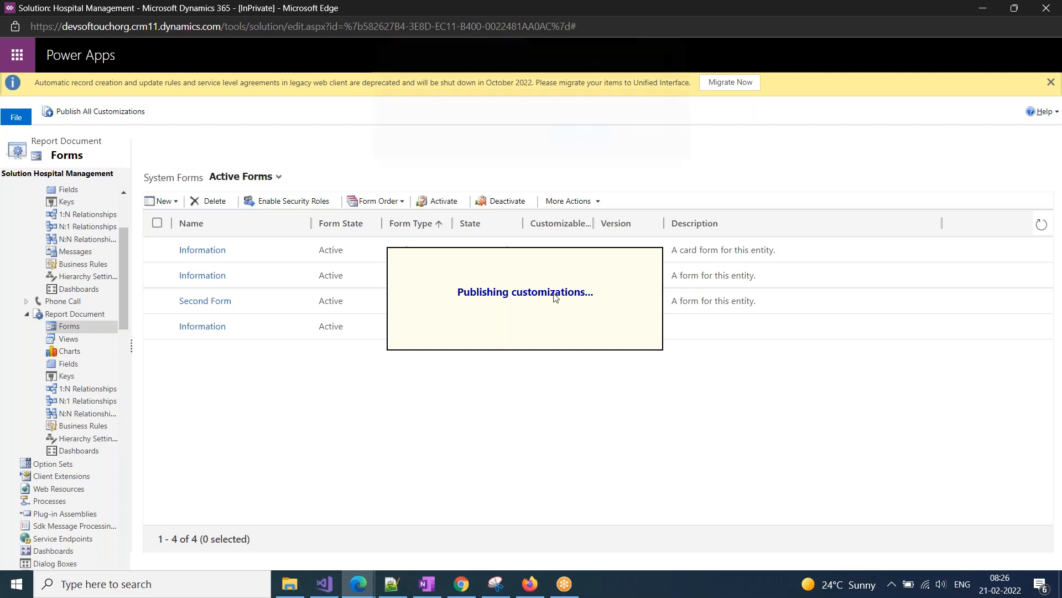
left_click(566, 151)
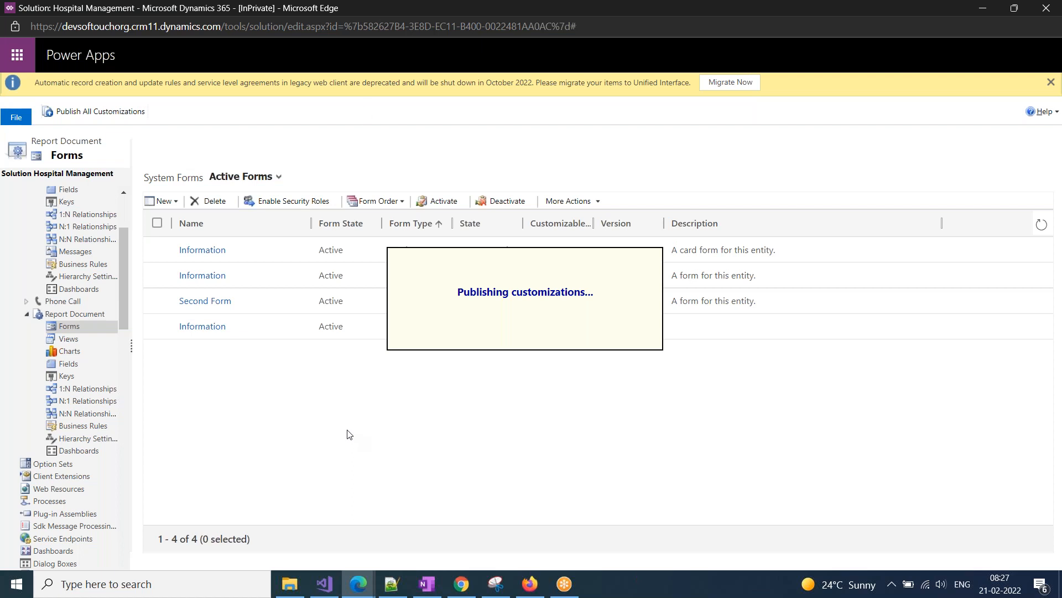
left_click(575, 142)
mouse_move(363, 596)
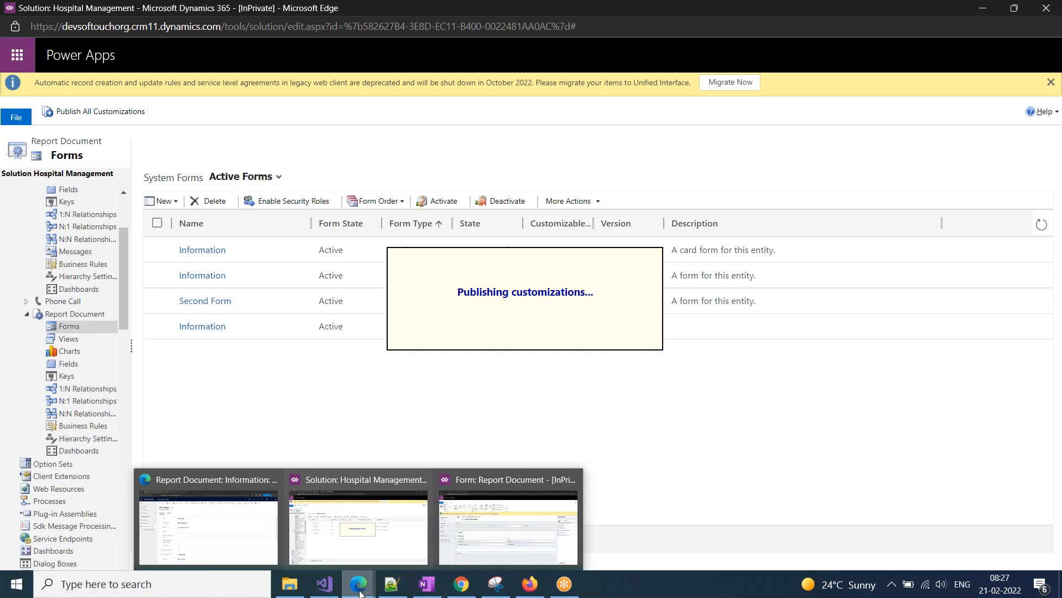
left_click(190, 539)
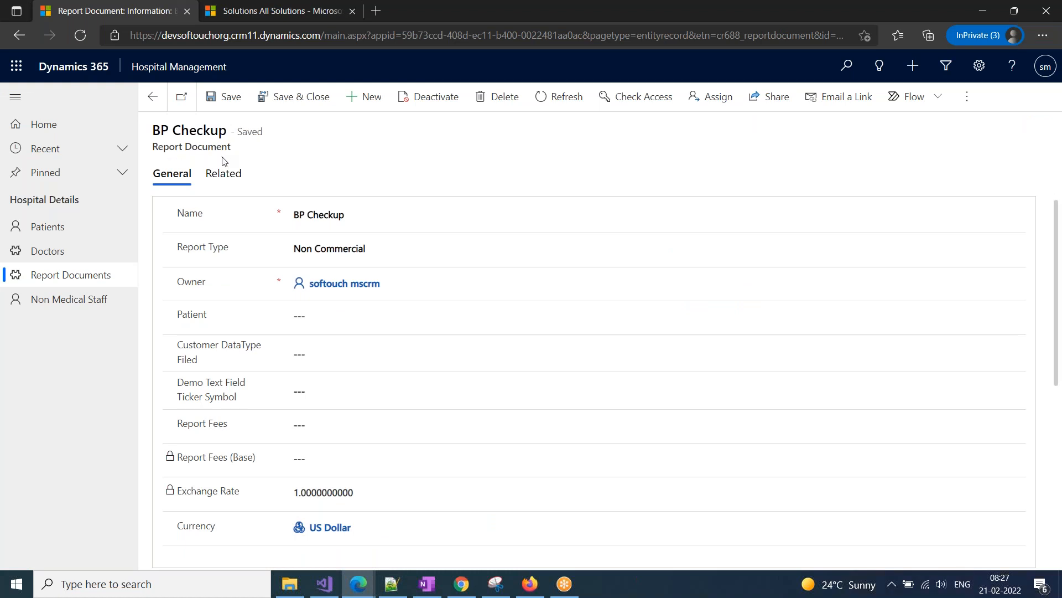
left_click(359, 583)
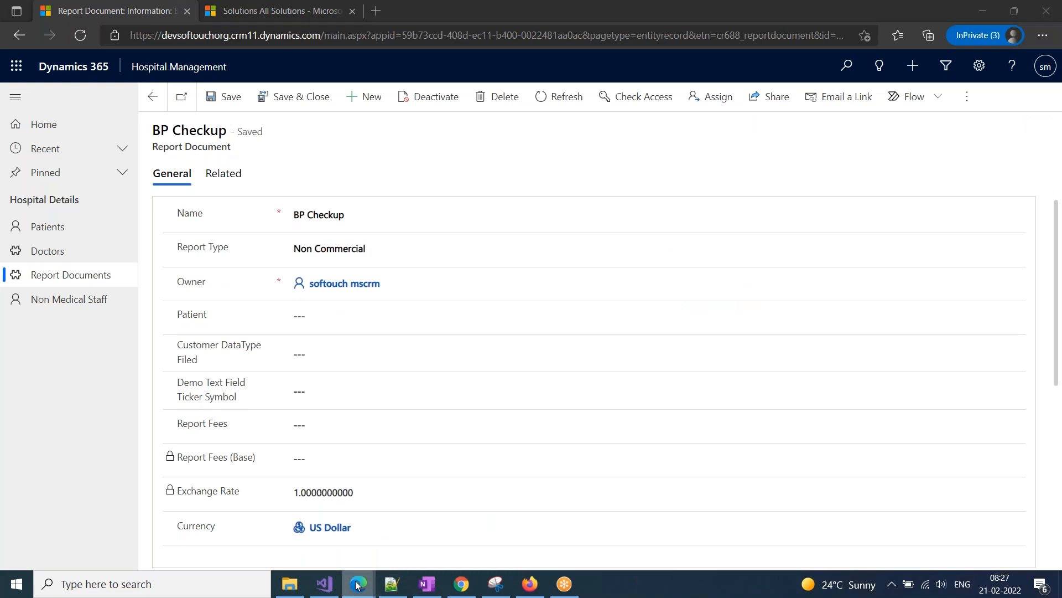
left_click(397, 535)
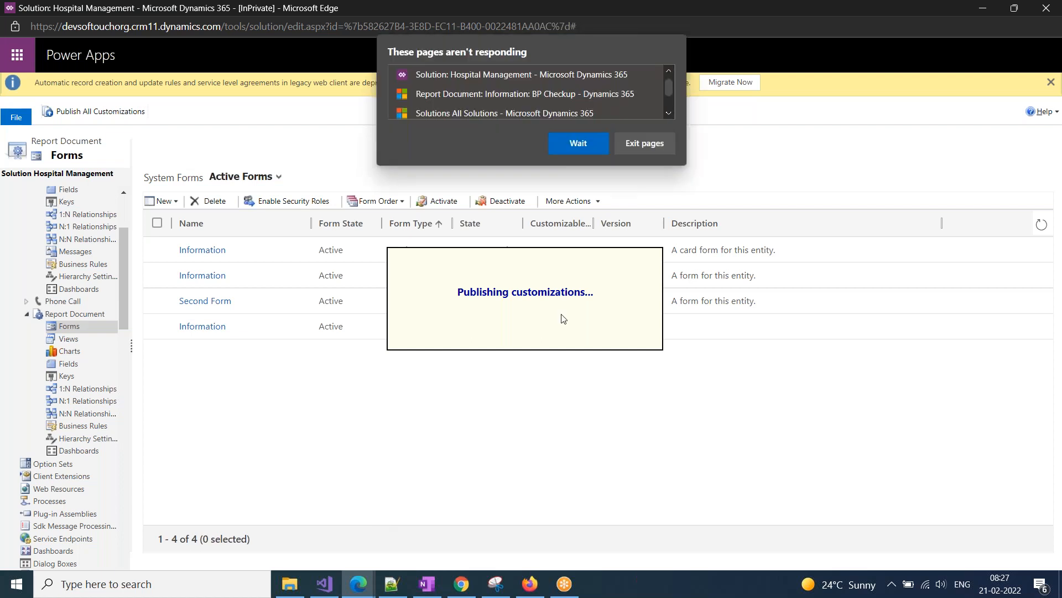
left_click(576, 145)
left_click(560, 143)
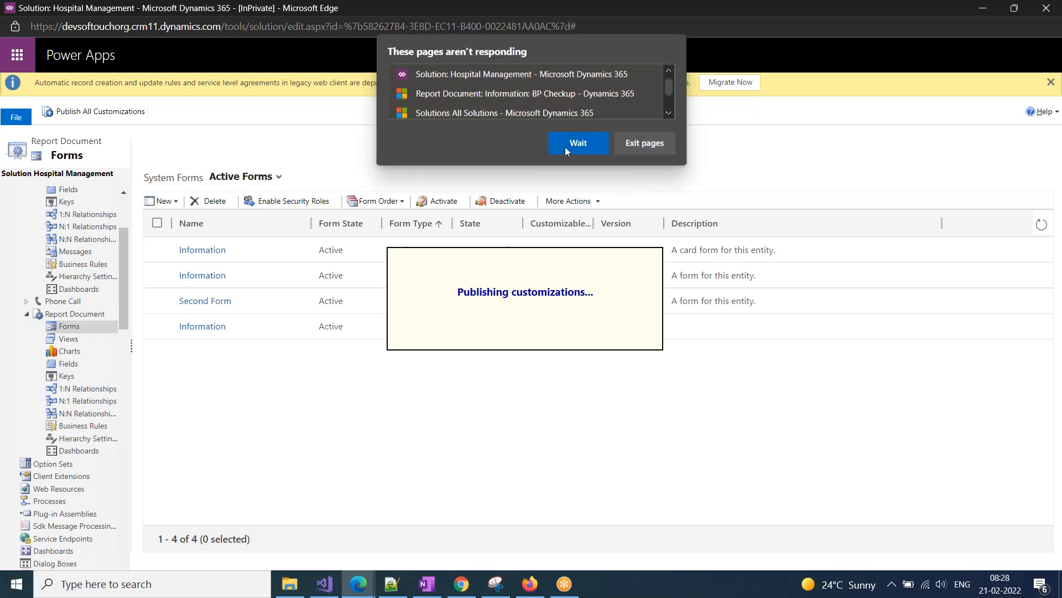
left_click(565, 147)
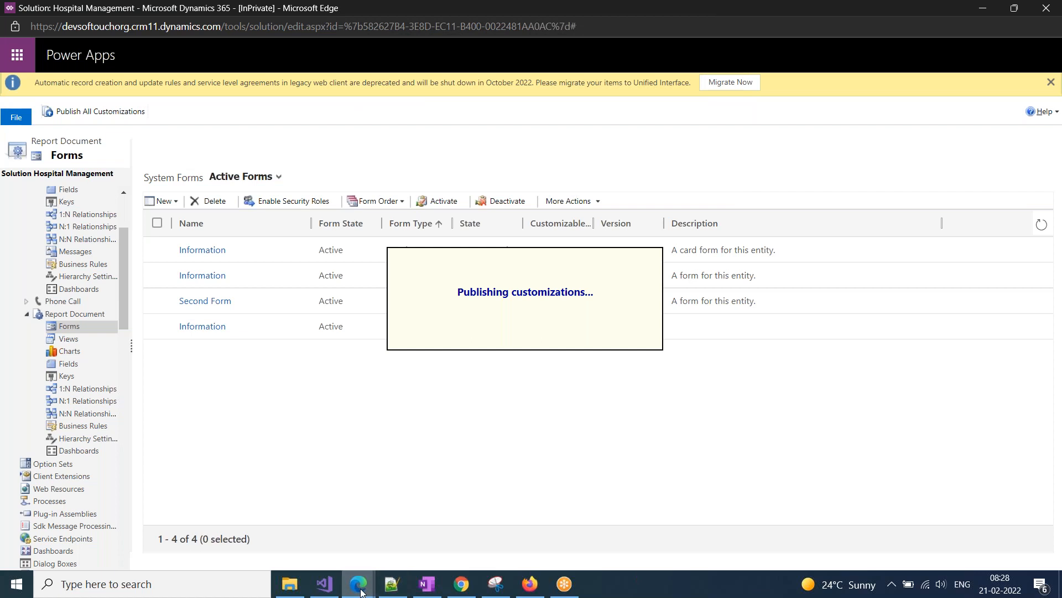
mouse_move(359, 583)
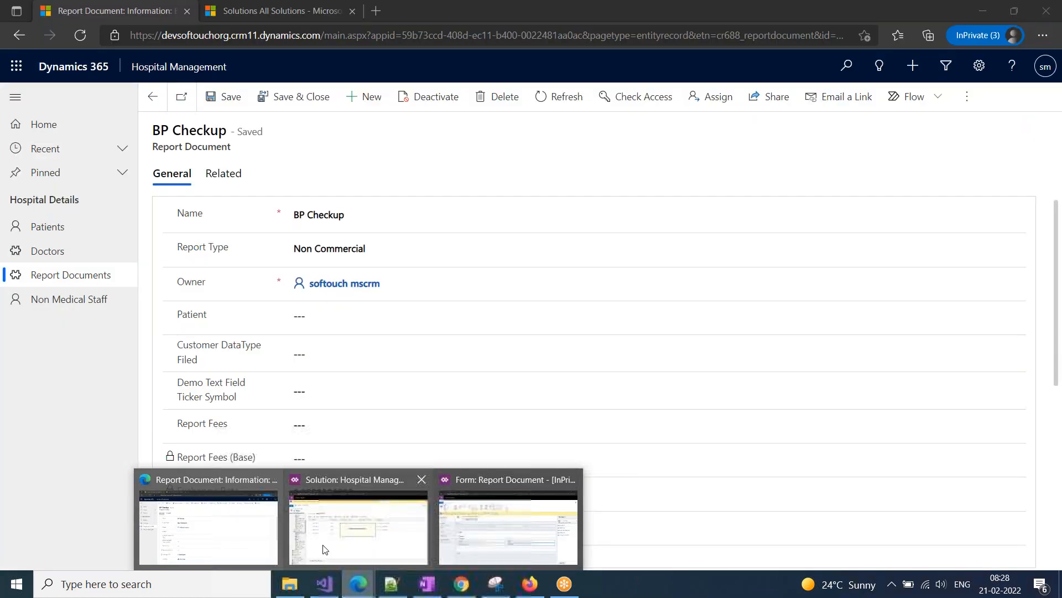
left_click(325, 549)
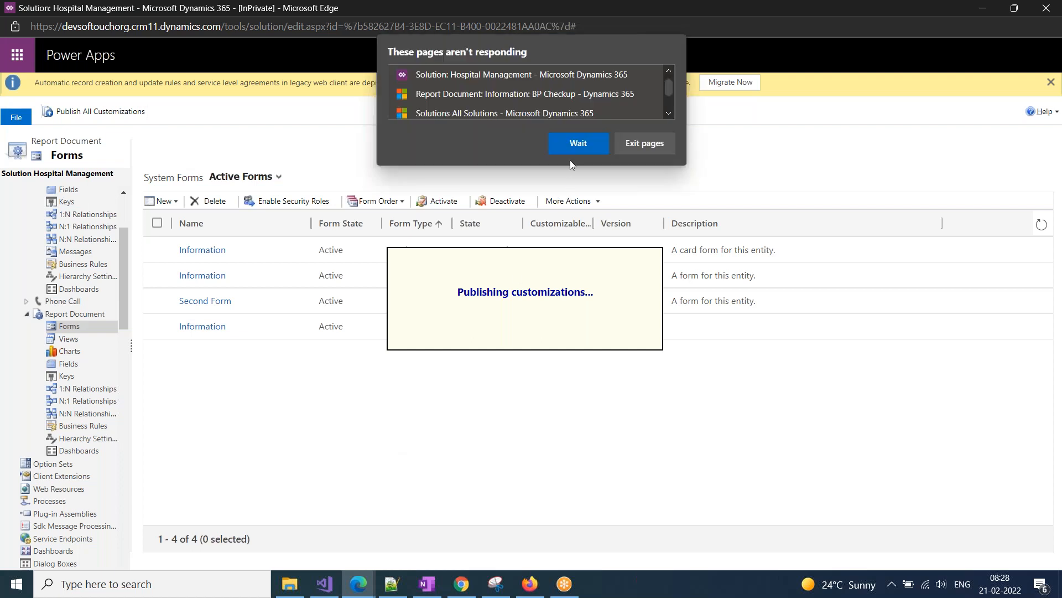
left_click(573, 142)
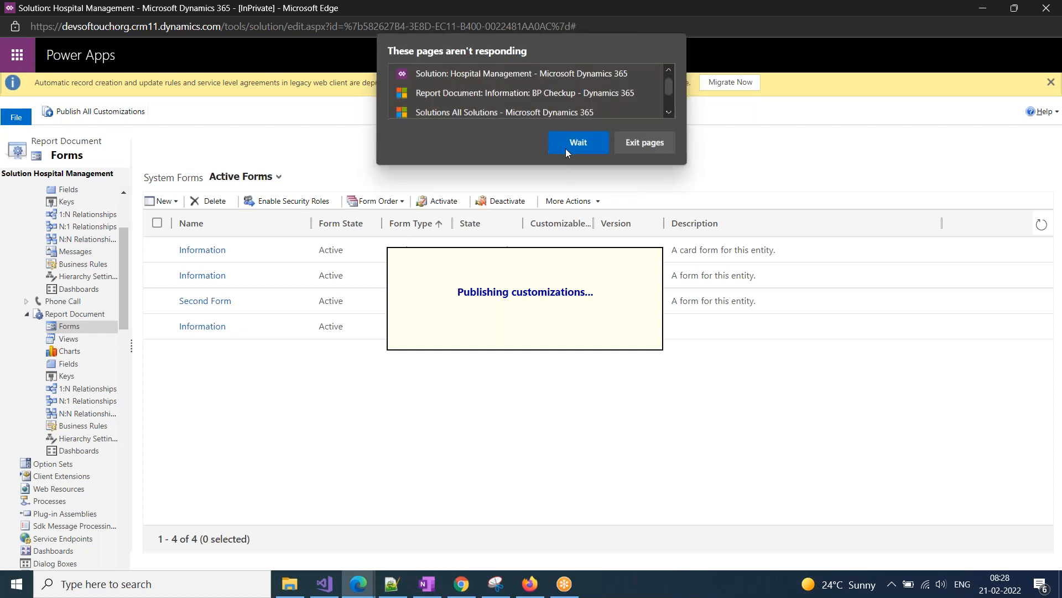
left_click(565, 148)
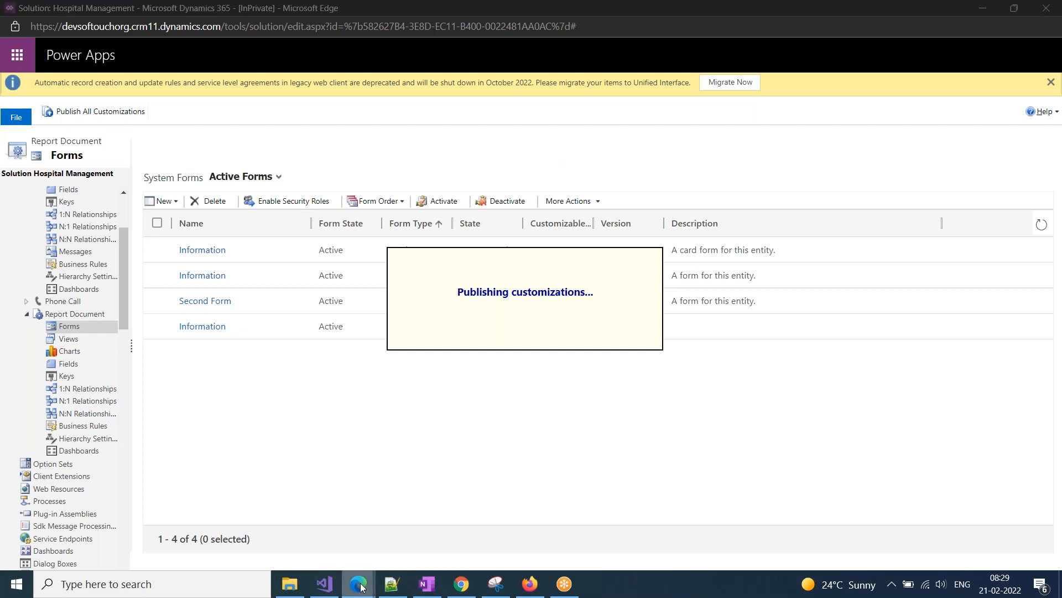
mouse_move(341, 567)
left_click(249, 531)
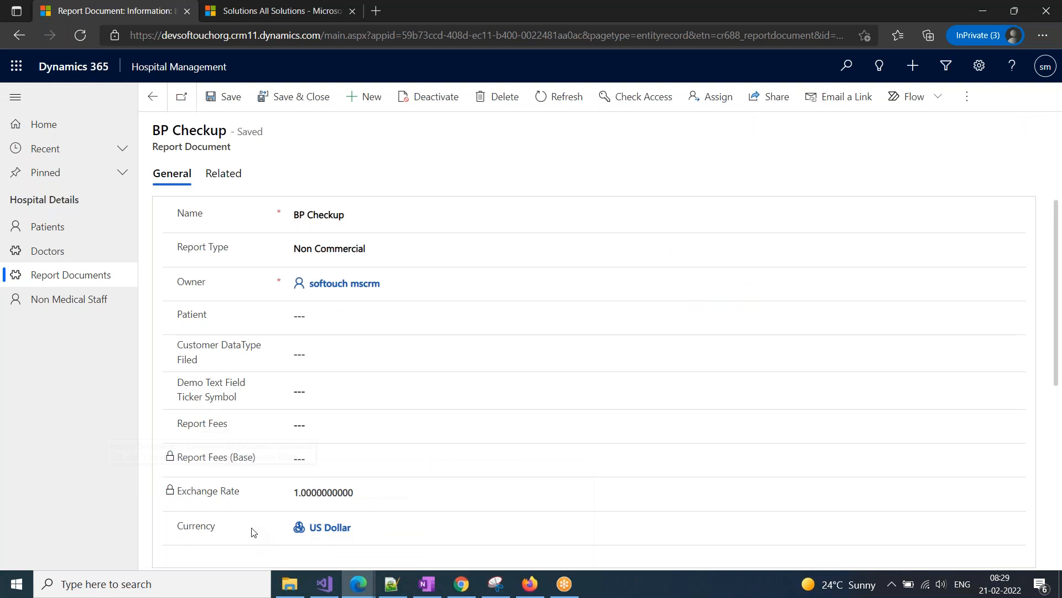
mouse_move(357, 578)
left_click(365, 540)
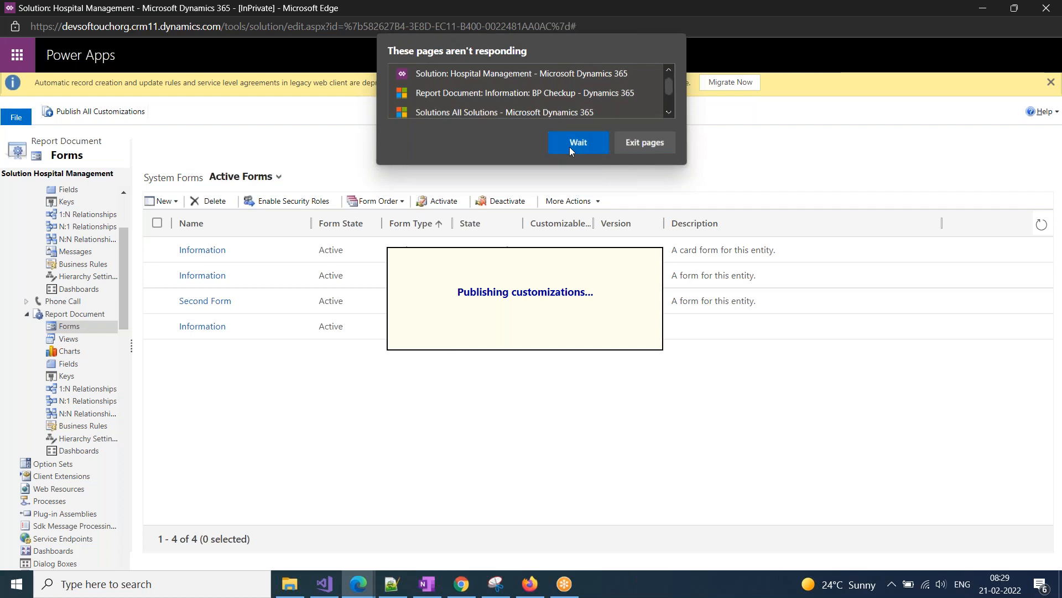
Keep waiting for the unresponsive pages during publishing, switch to the BP Checkup record and reload it to load the published forms
left_click(570, 147)
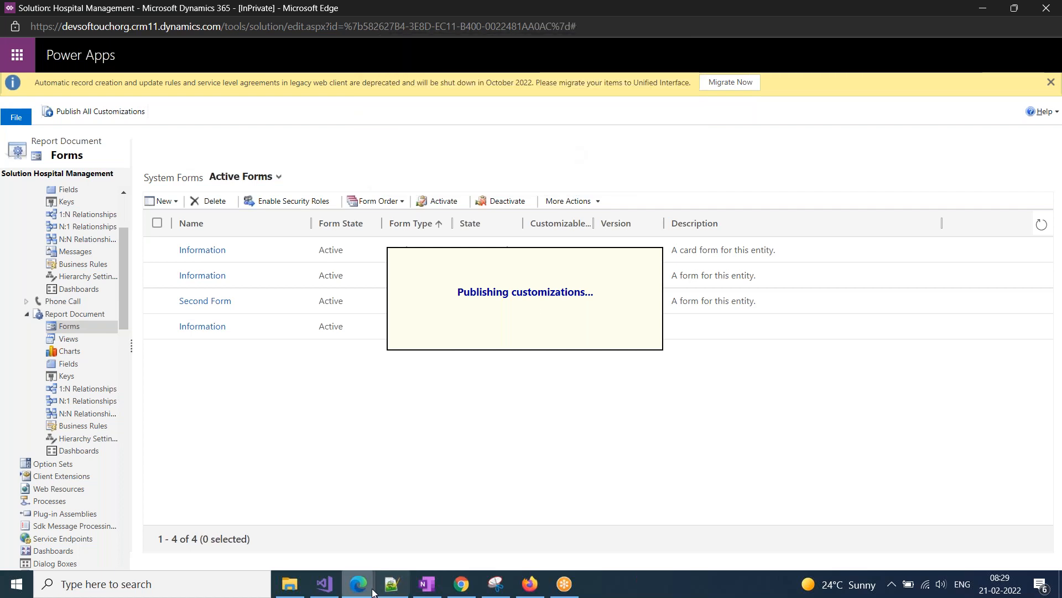
mouse_move(365, 591)
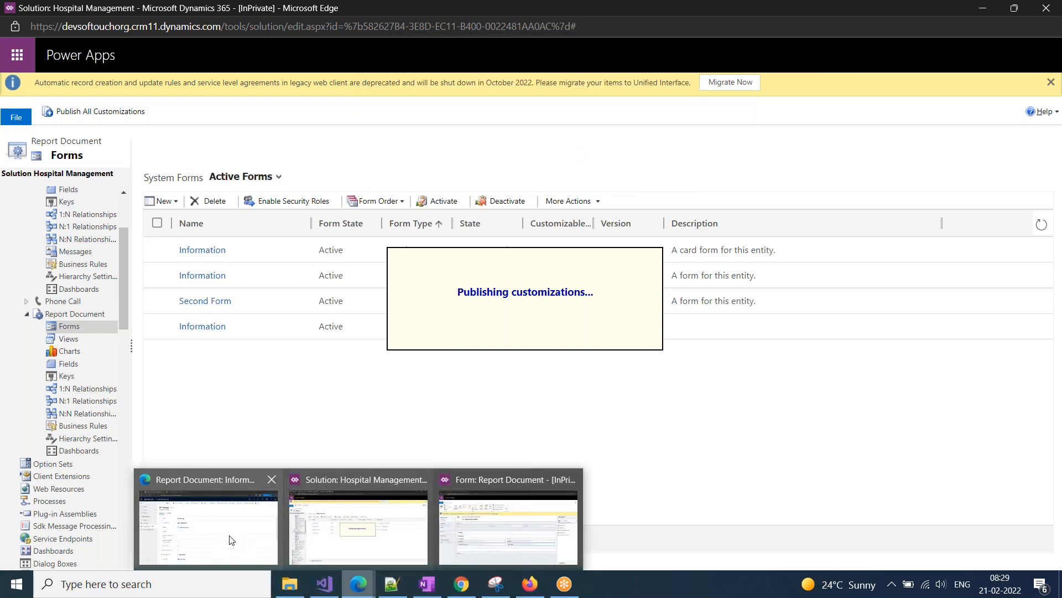
mouse_move(230, 539)
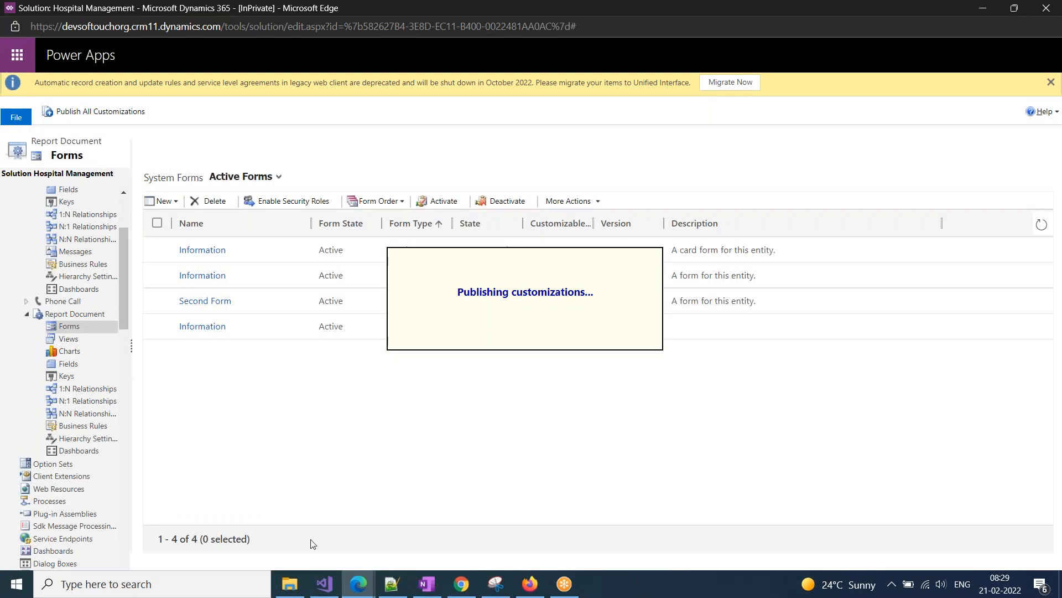
left_click(244, 520)
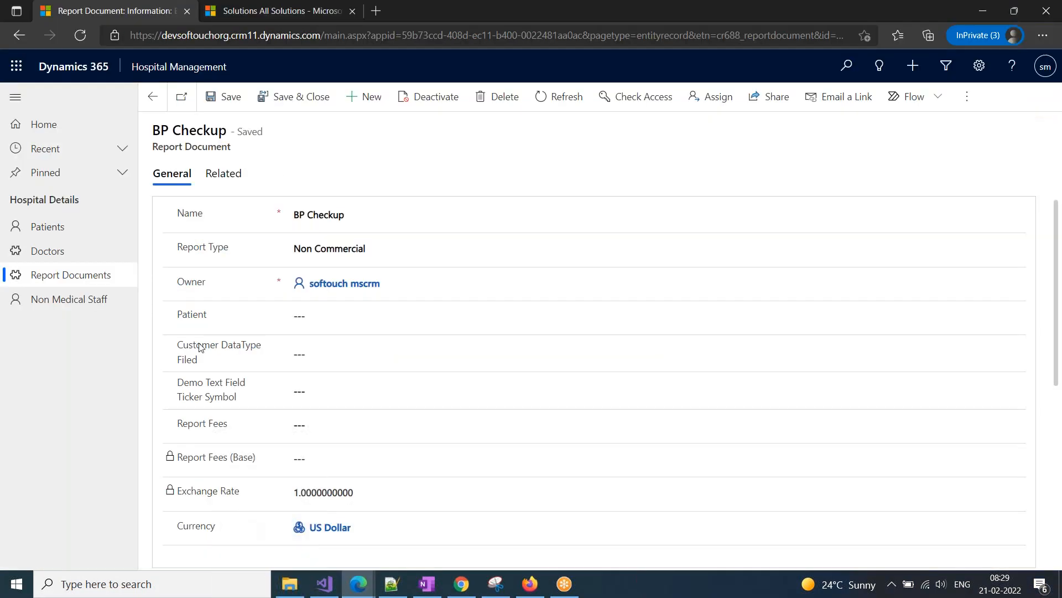
left_click(80, 34)
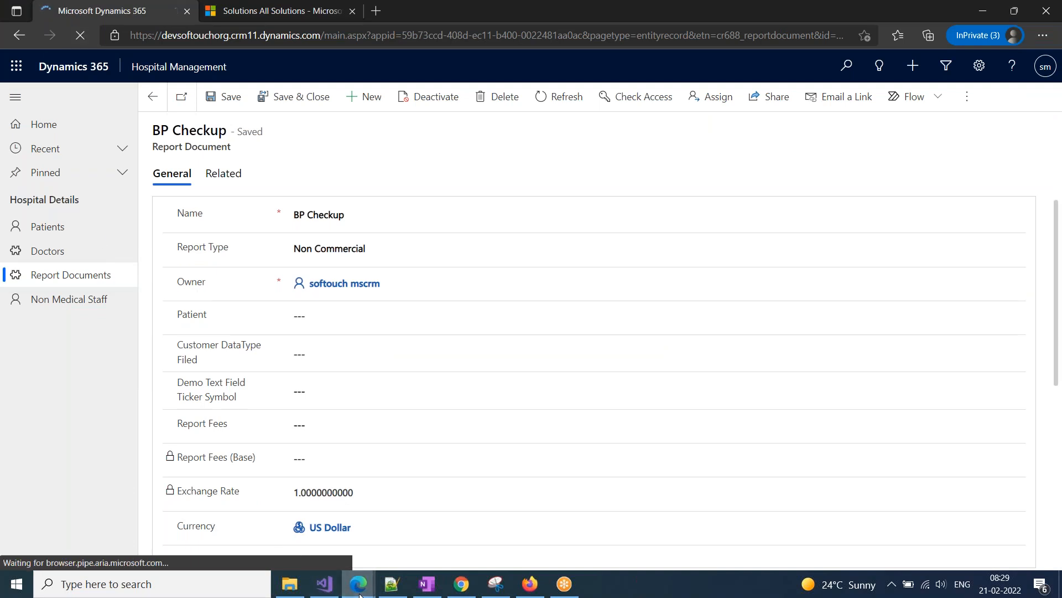
mouse_move(358, 584)
mouse_move(389, 538)
left_click(252, 519)
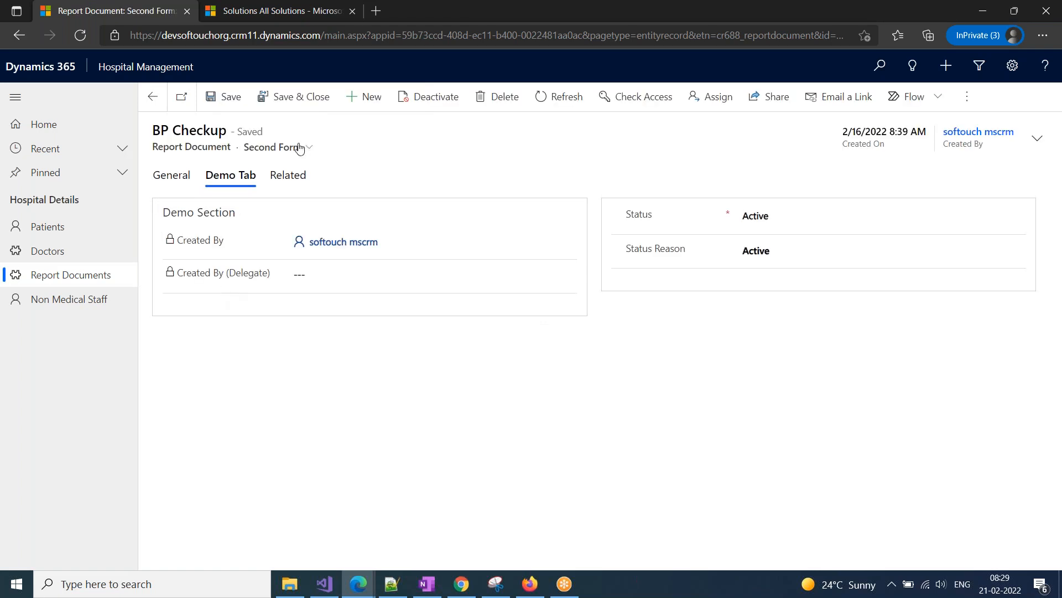
Switch the BP Checkup record to the Information form and back to Second Form to compare the two forms
left_click(275, 150)
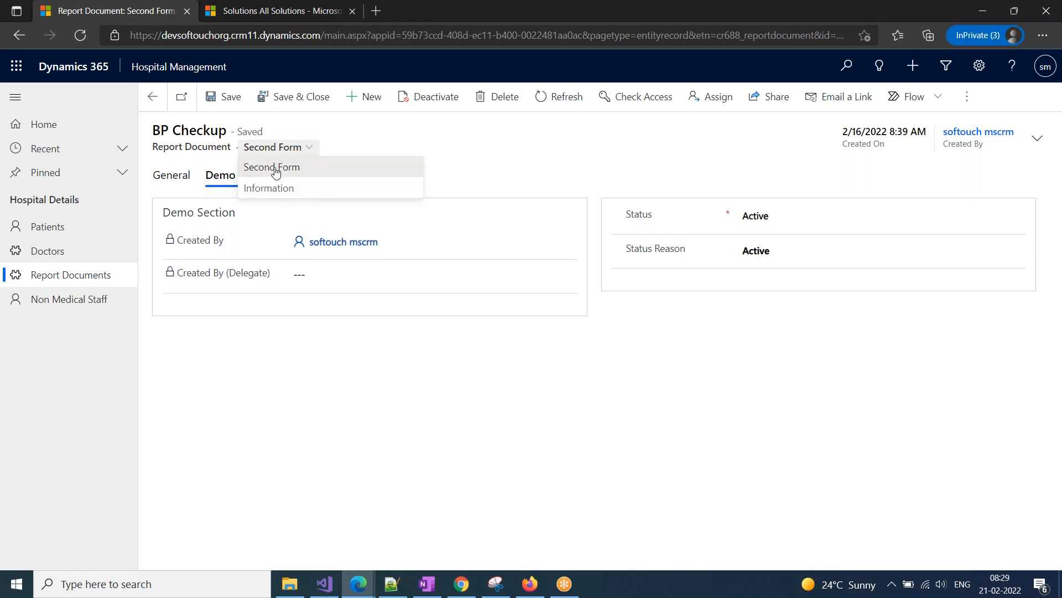
left_click(261, 188)
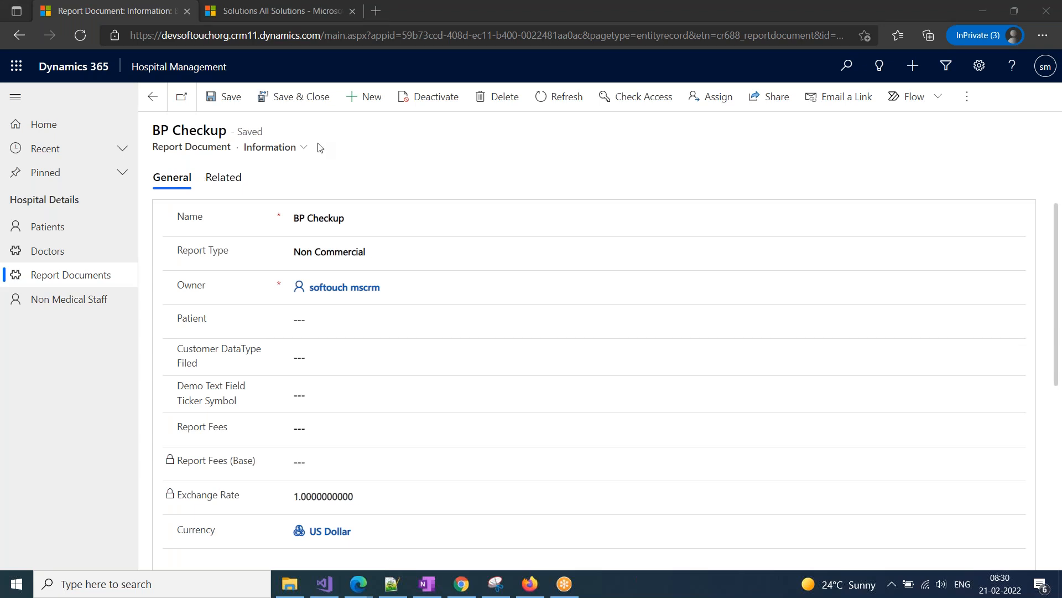
left_click(304, 148)
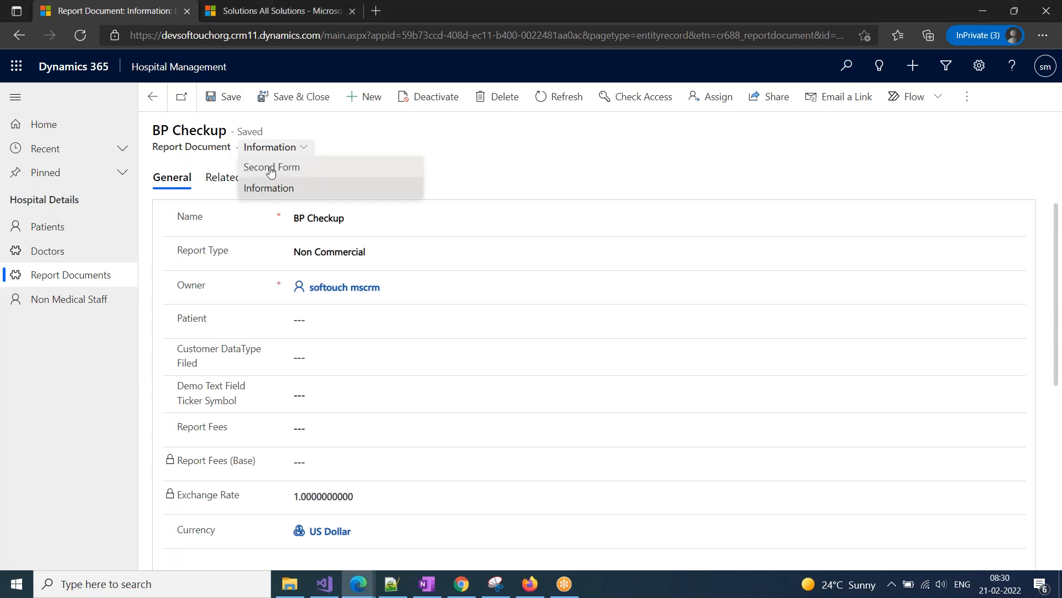
left_click(272, 168)
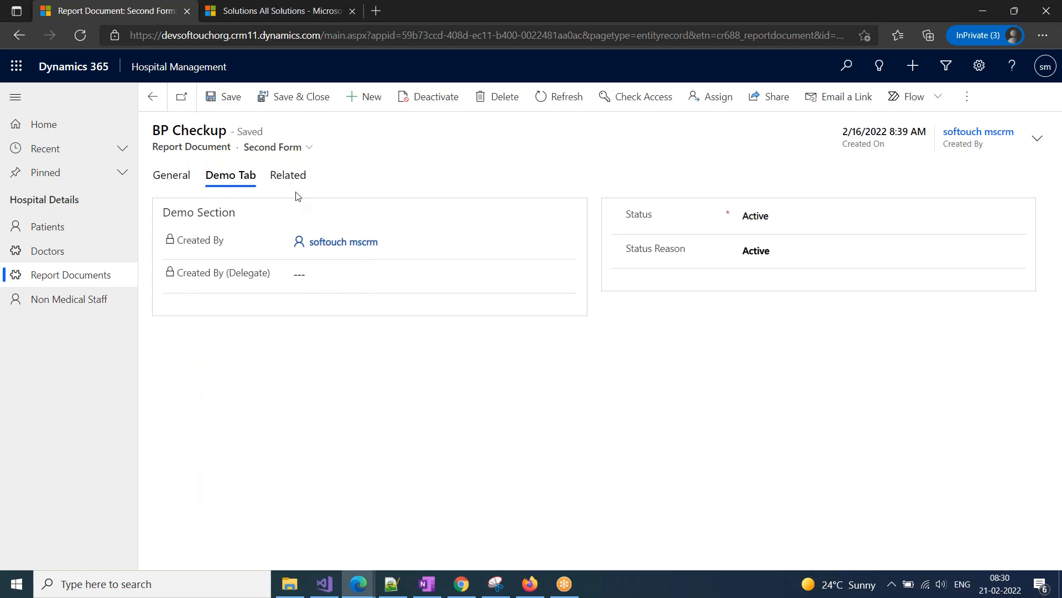
left_click(262, 147)
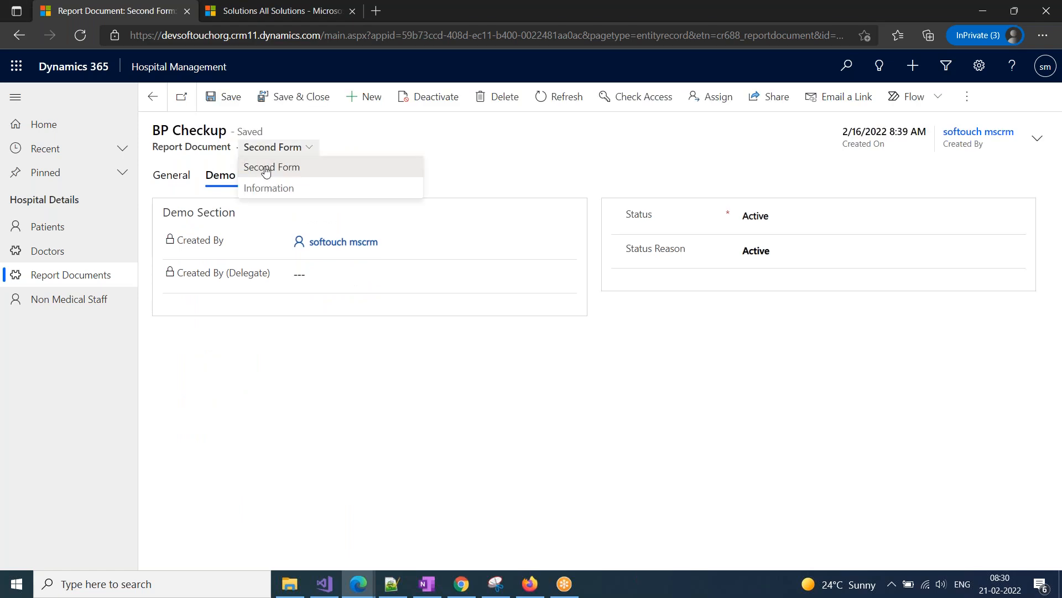
Review Second Form's General tab and Demo Tab on the record, including the Demo Section label and its fields
left_click(157, 176)
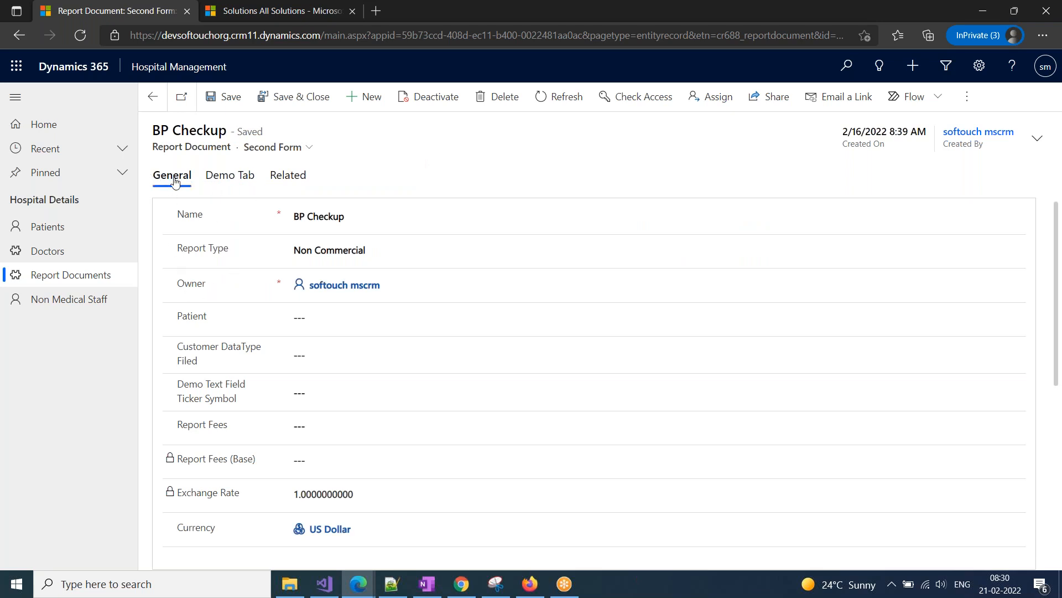
left_click(234, 183)
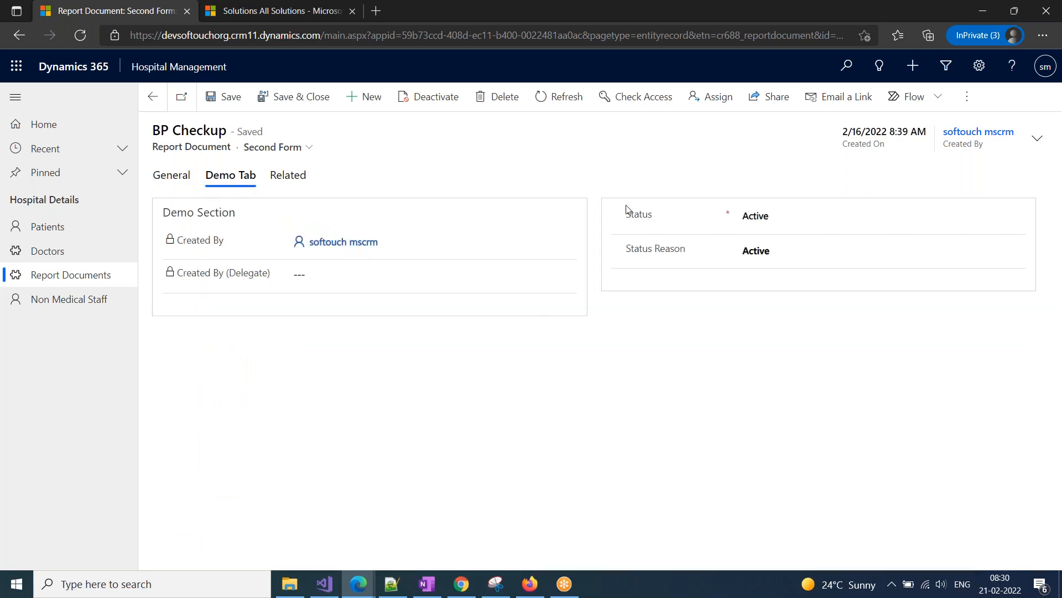
left_click_drag(171, 215, 268, 221)
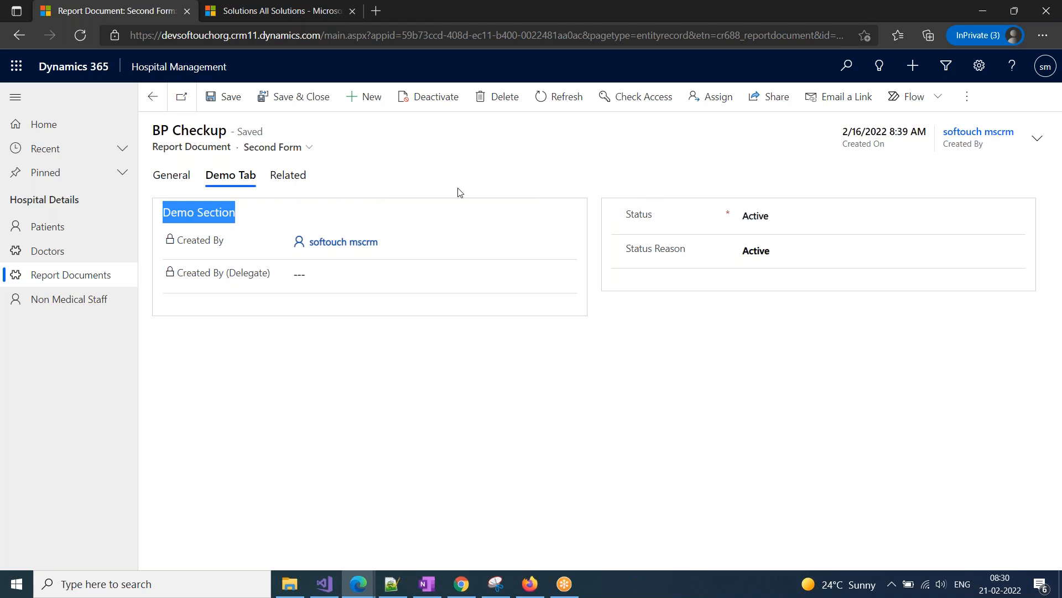
left_click_drag(259, 297, 243, 298)
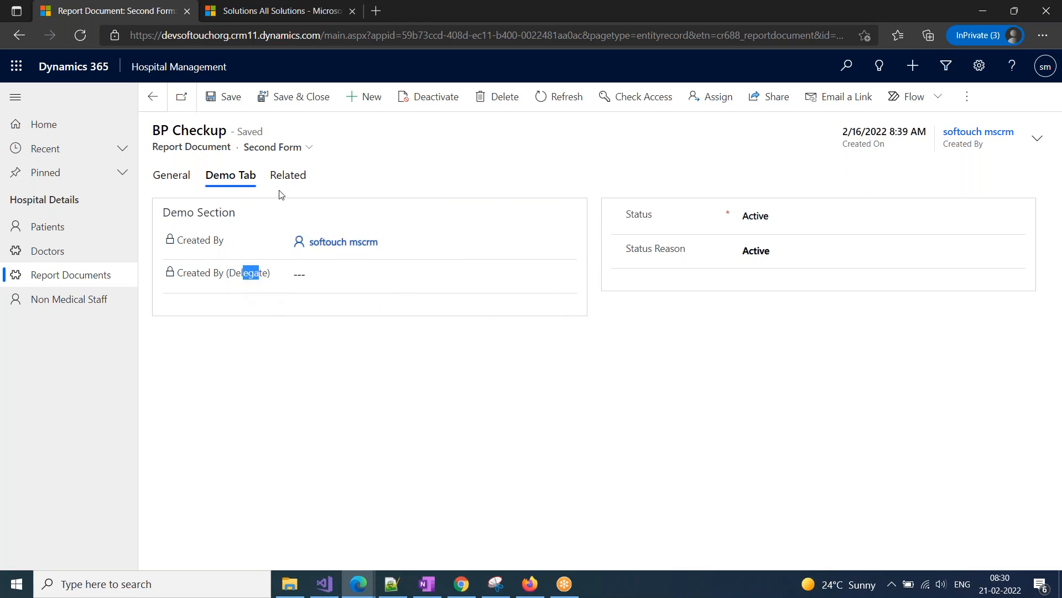
Compare the related items offered by Second Form and the Information form on the BP Checkup record, ending on Second Form
left_click(296, 176)
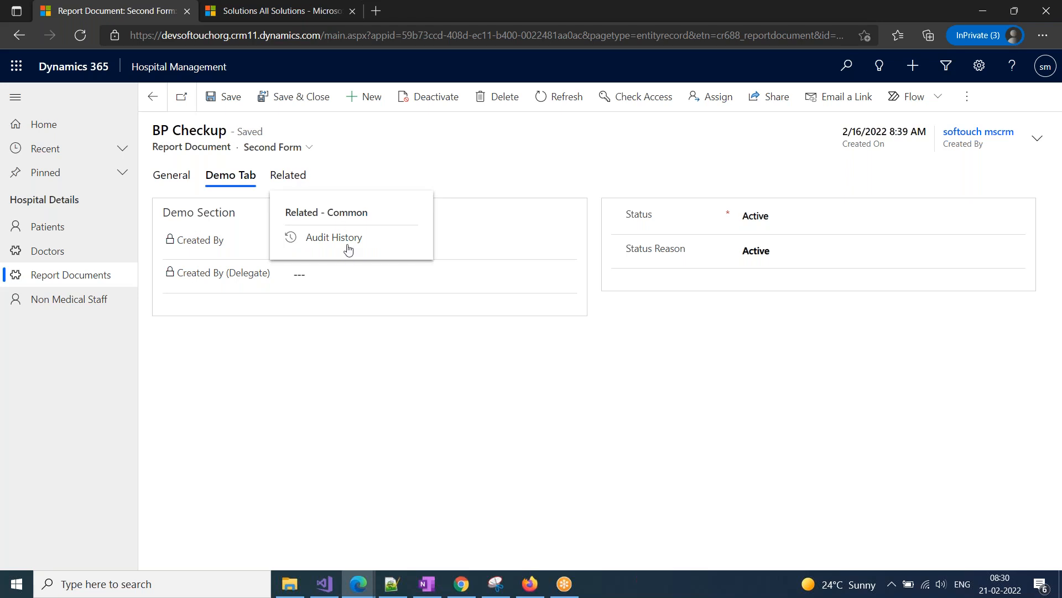
left_click(272, 146)
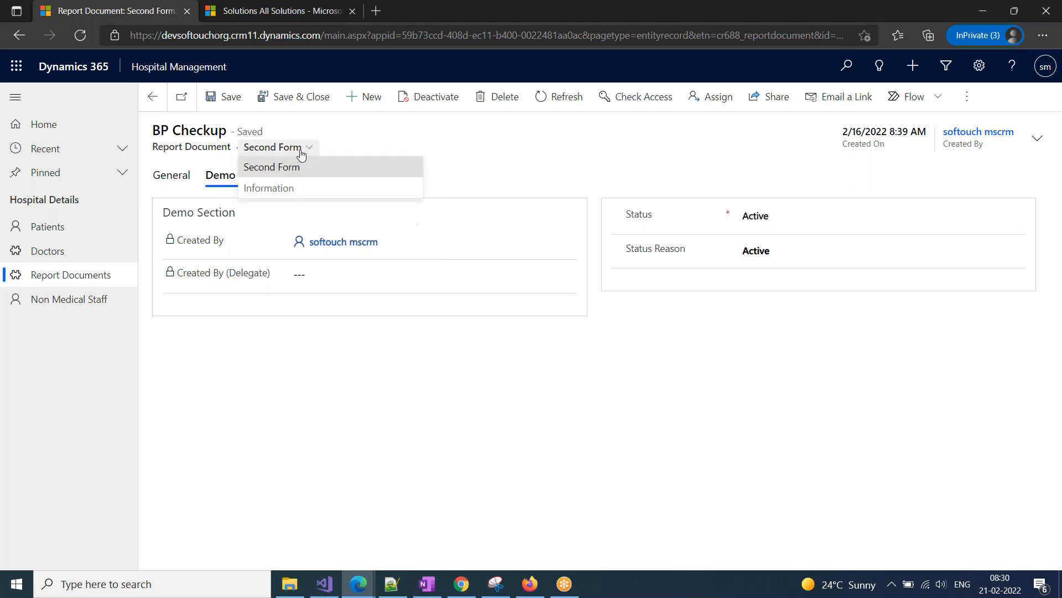
left_click(285, 198)
left_click(225, 178)
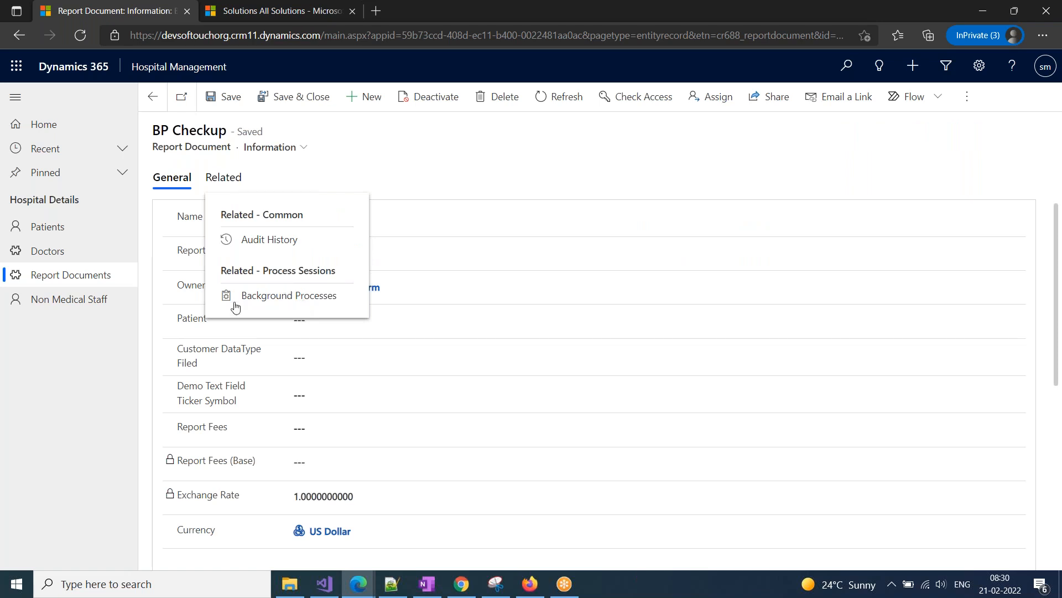
left_click(289, 148)
left_click(282, 147)
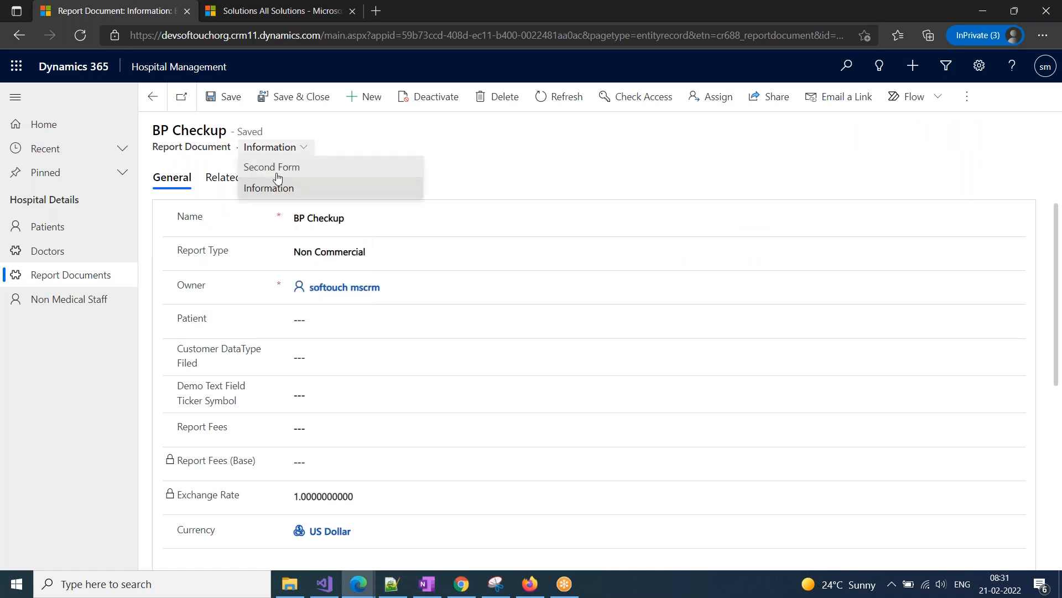
left_click(279, 167)
left_click(288, 176)
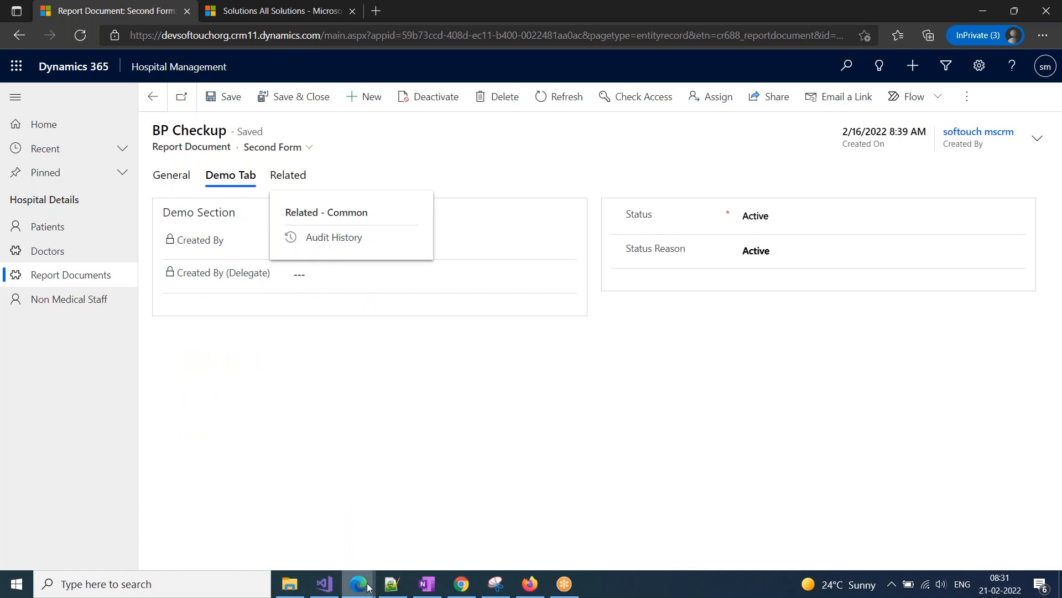
In the Second Form editor, relabel the Audit History navigation item as "Logs", then save and publish the form
mouse_move(367, 587)
left_click(498, 531)
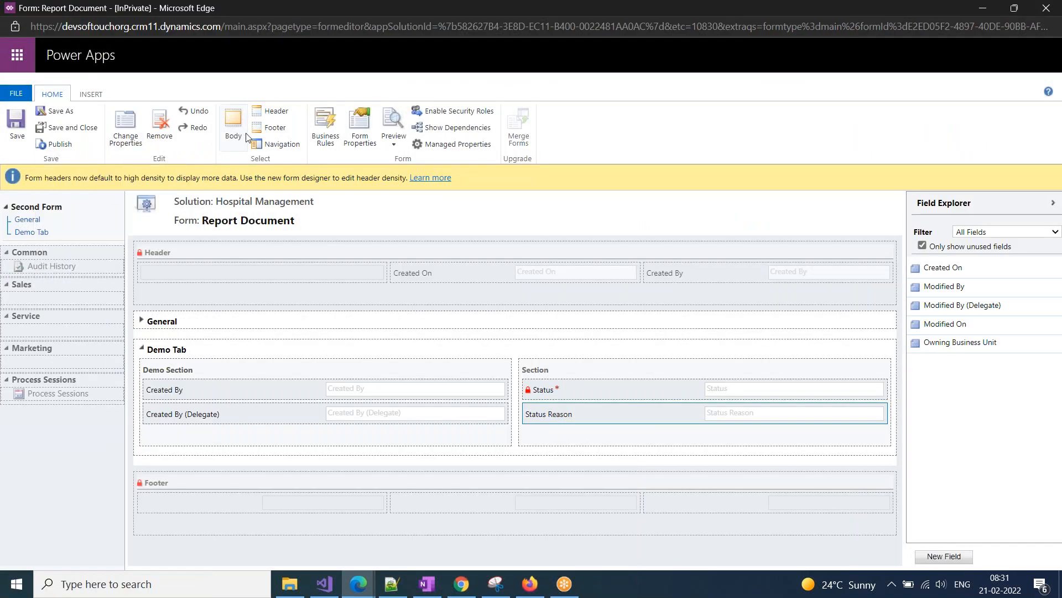
left_click(273, 145)
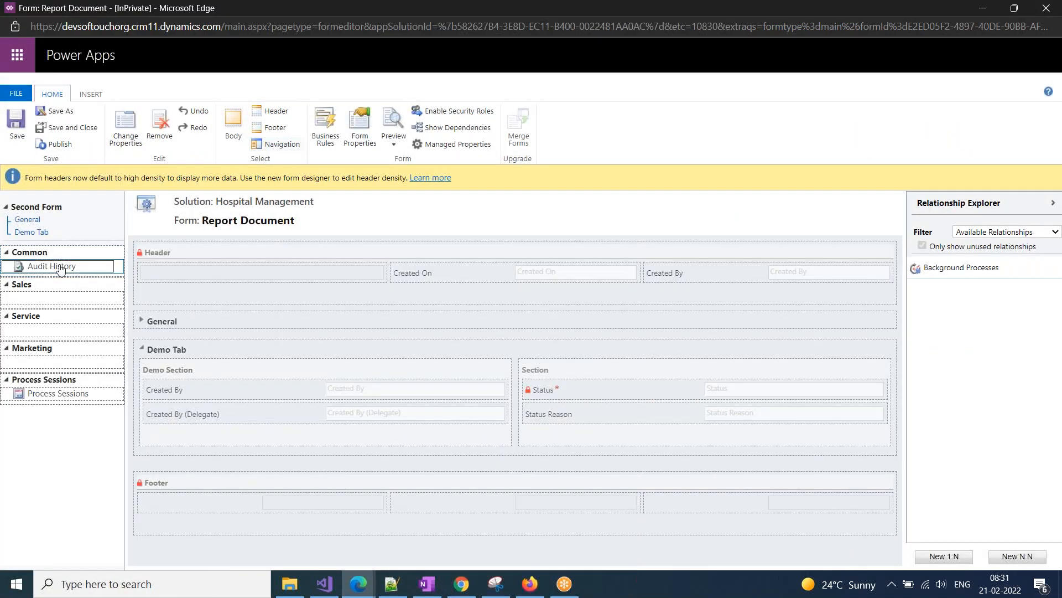
left_click(53, 270)
left_click(125, 135)
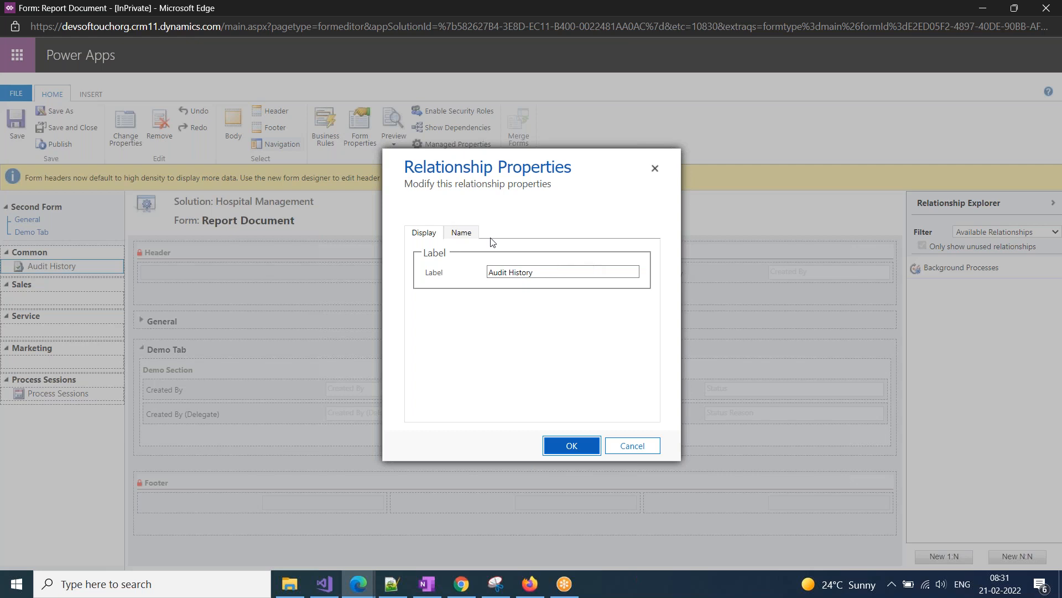
left_click(471, 233)
left_click(424, 232)
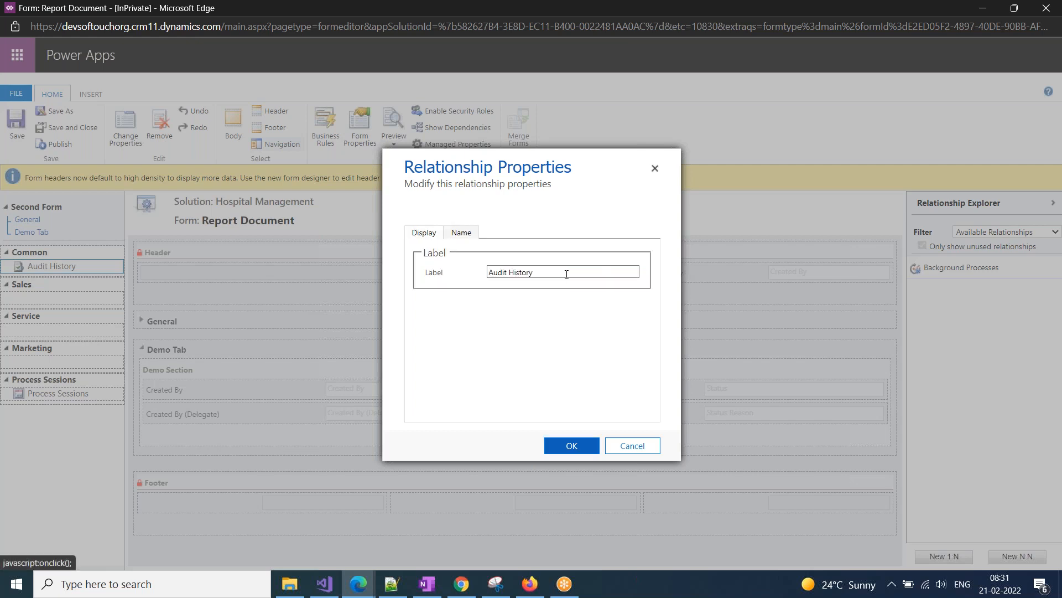
type("Logs")
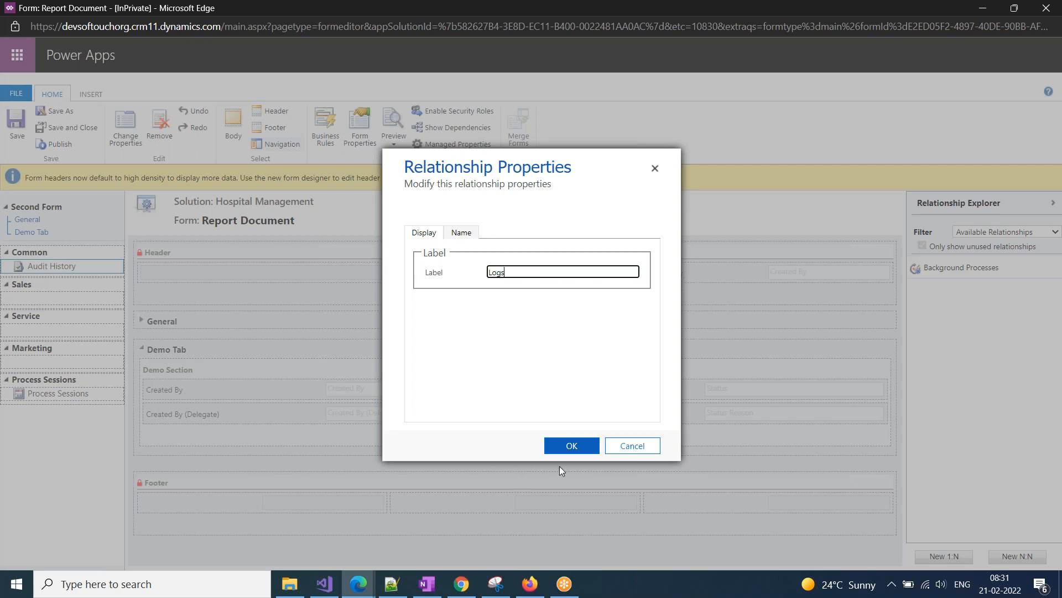
left_click(567, 446)
left_click(16, 128)
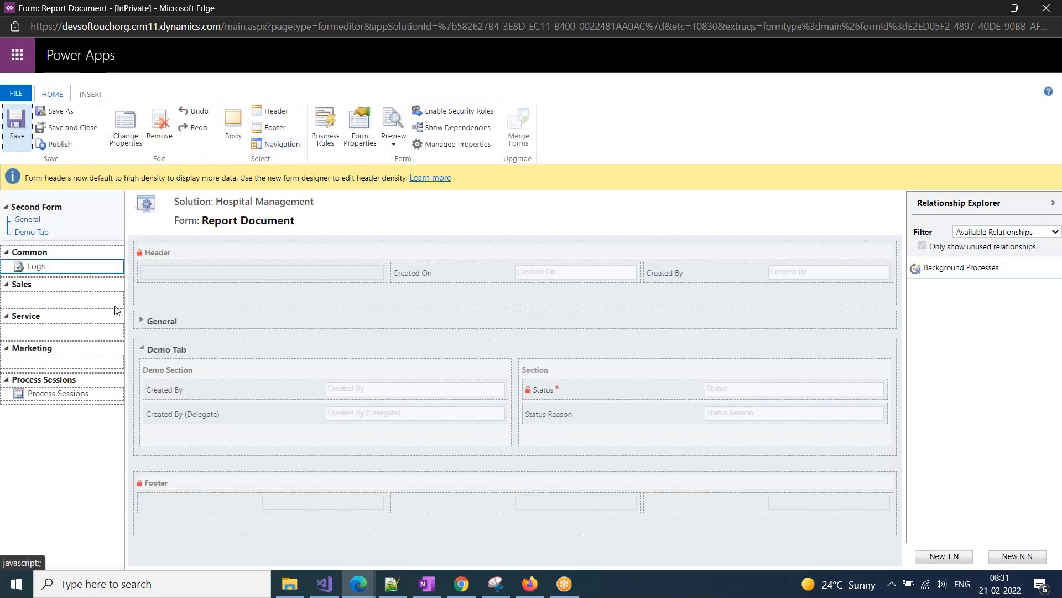
left_click(56, 144)
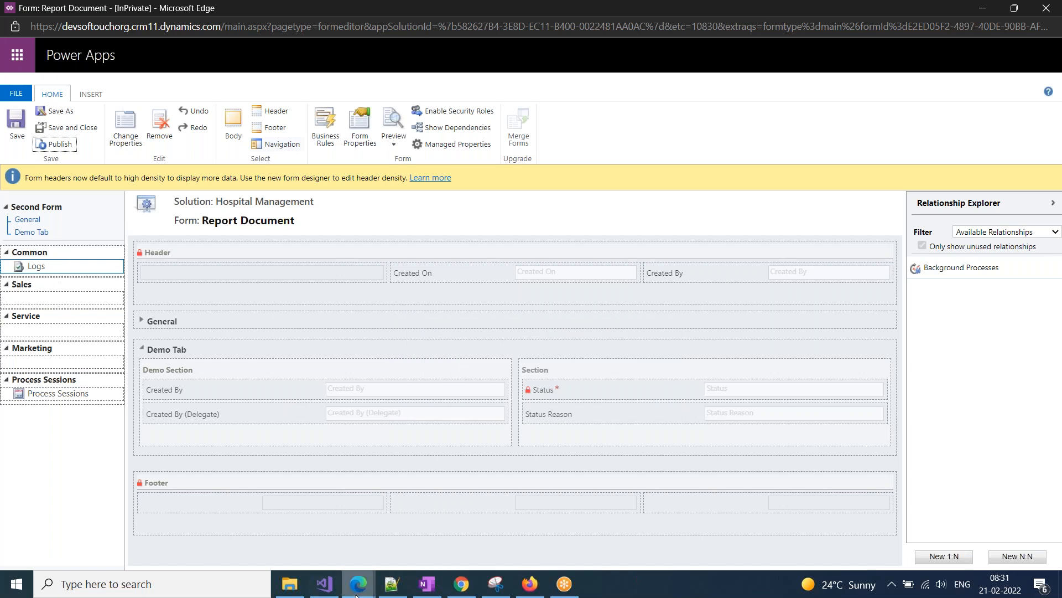
Switch to the BP Checkup record, reload it and check its related items for the "Logs" label
mouse_move(358, 591)
left_click(201, 520)
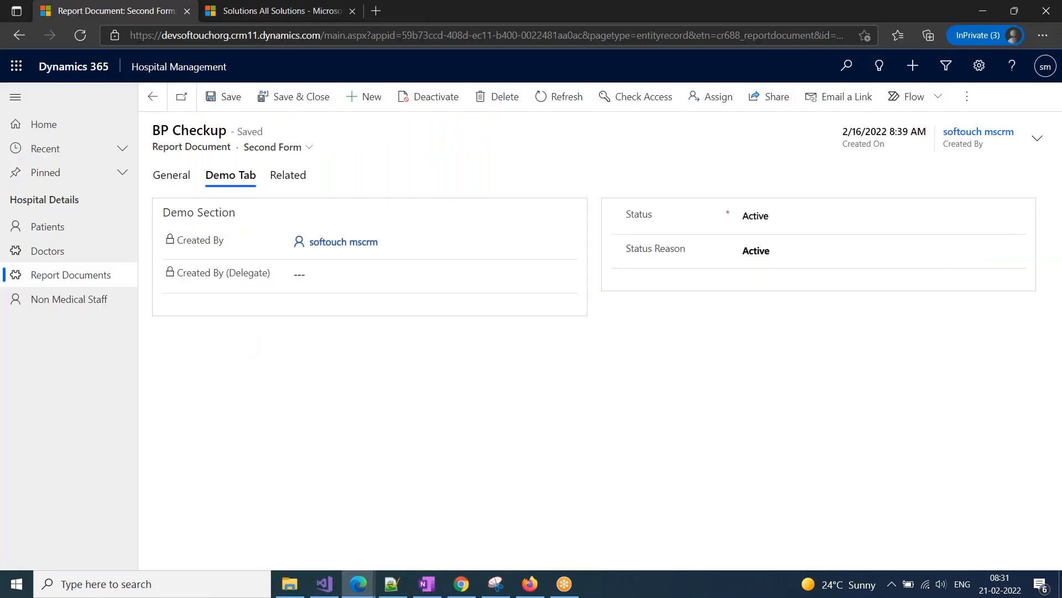
key("ctrl+l")
key("Return")
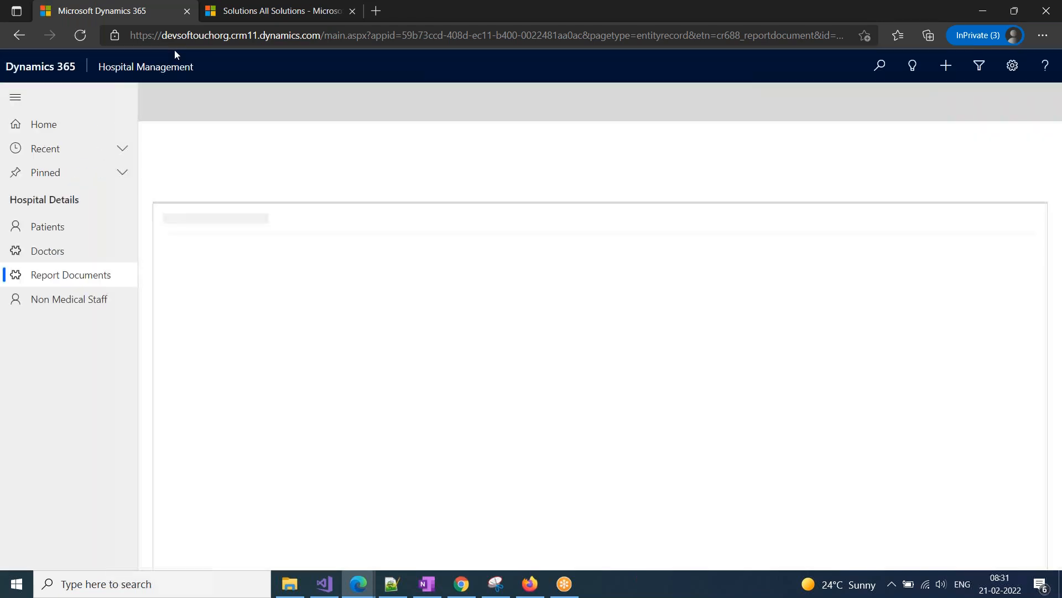
left_click(281, 172)
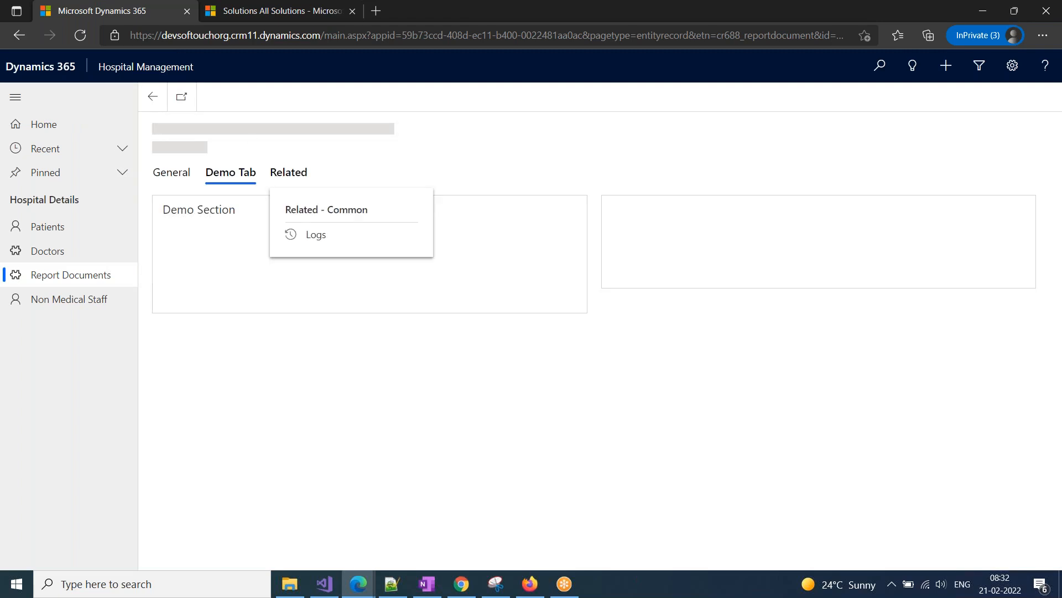
left_click(286, 181)
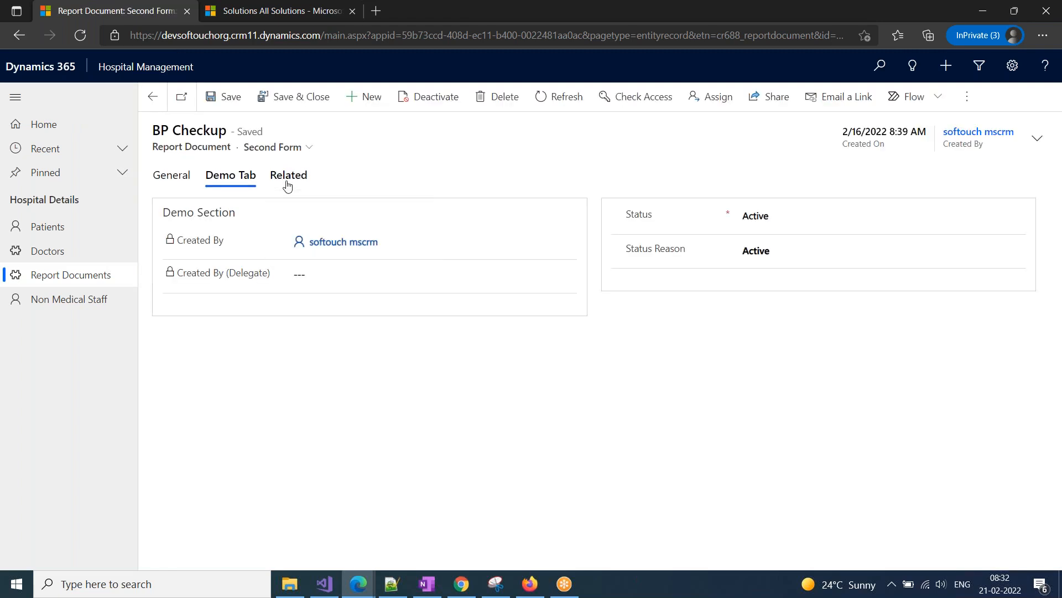
left_click(286, 182)
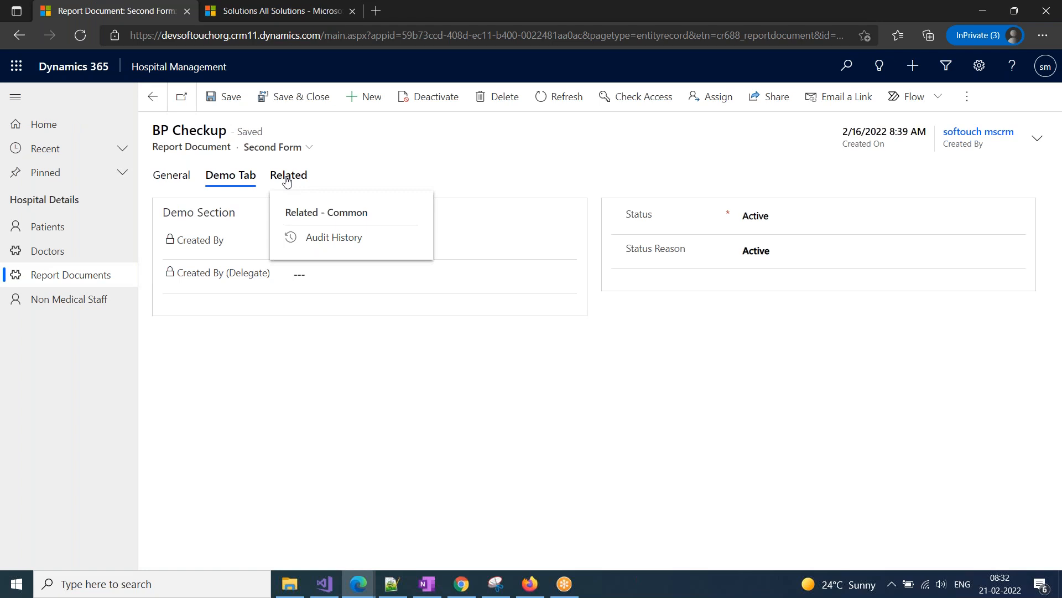
Reload the BP Checkup record twice and recheck Second Form's related items for the renamed Audit History label
left_click(83, 40)
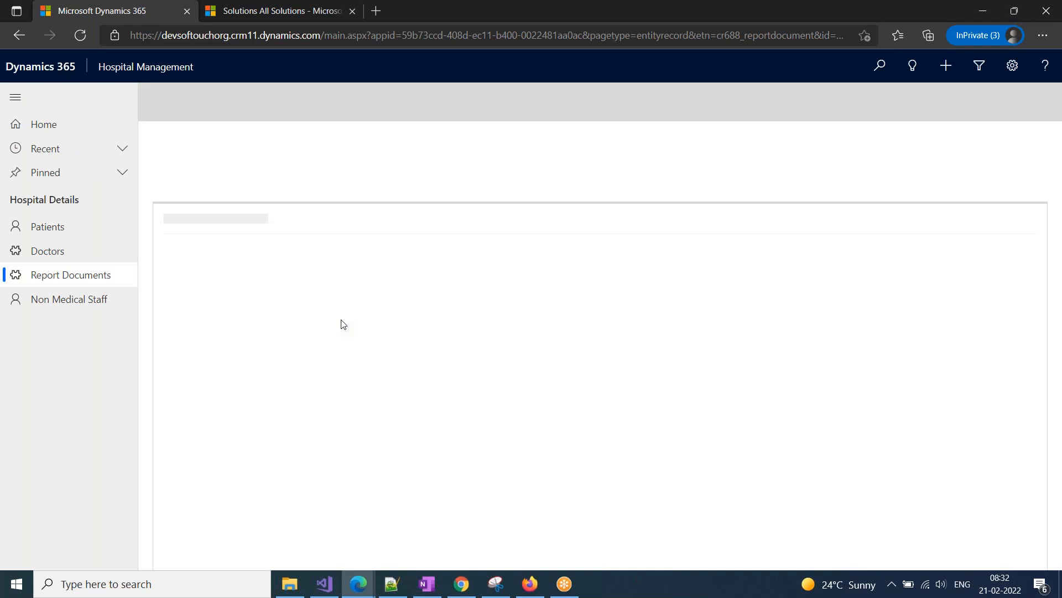
left_click(281, 176)
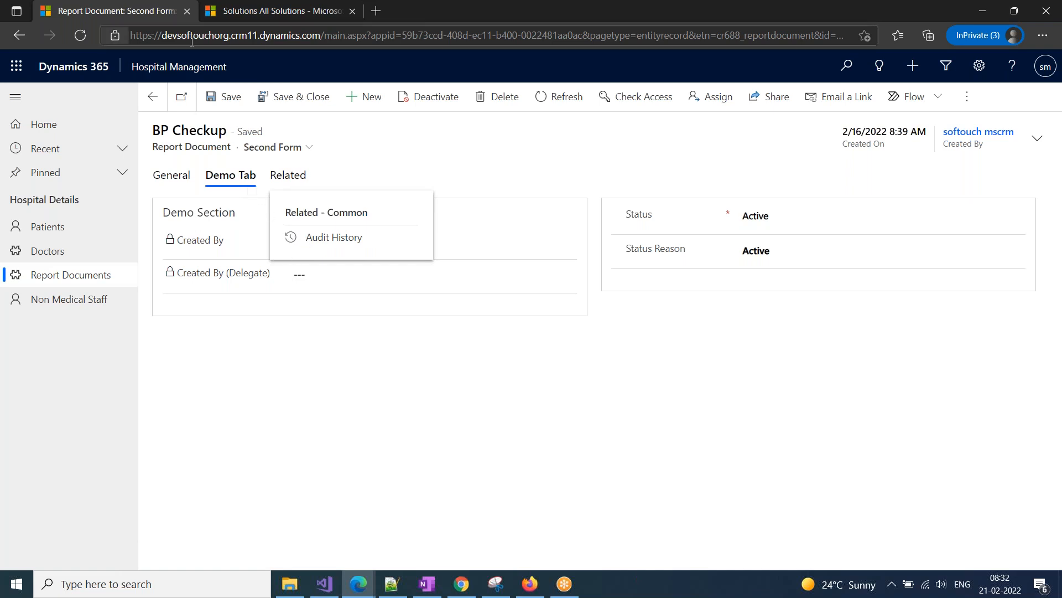
left_click(127, 36)
key("Return")
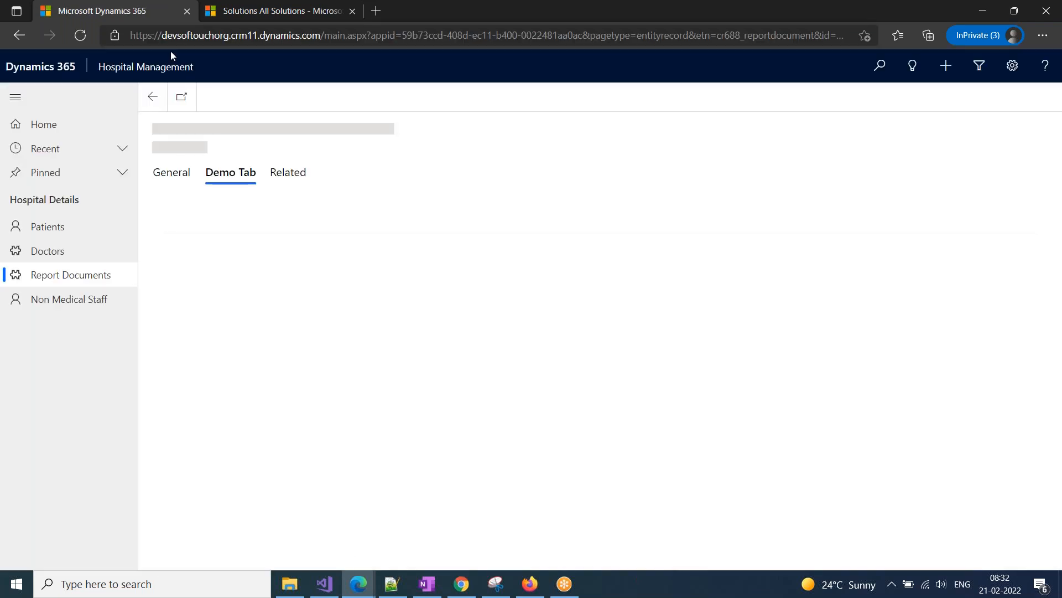
left_click(295, 186)
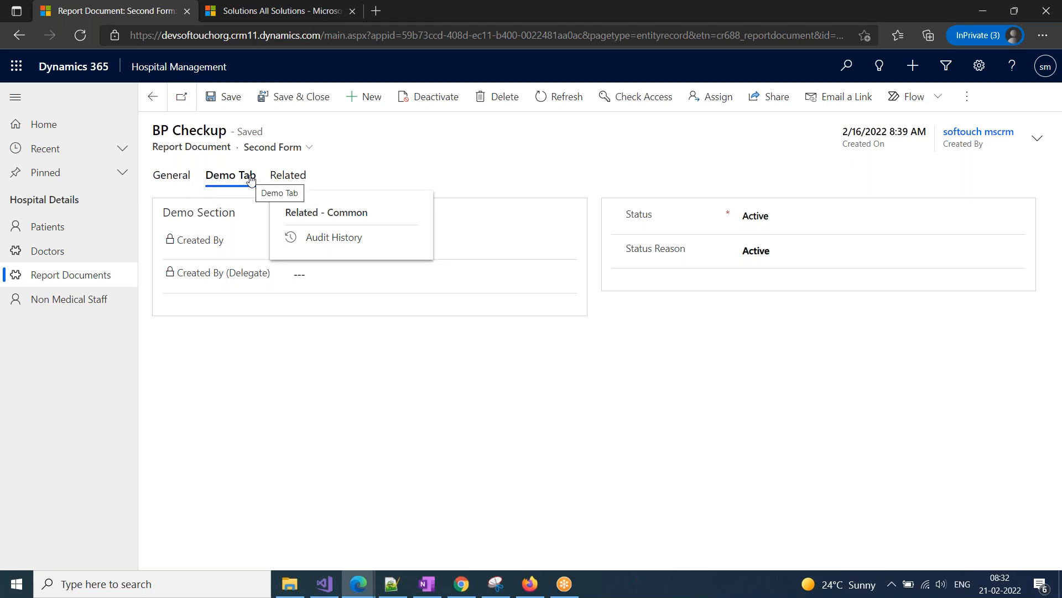
left_click(582, 373)
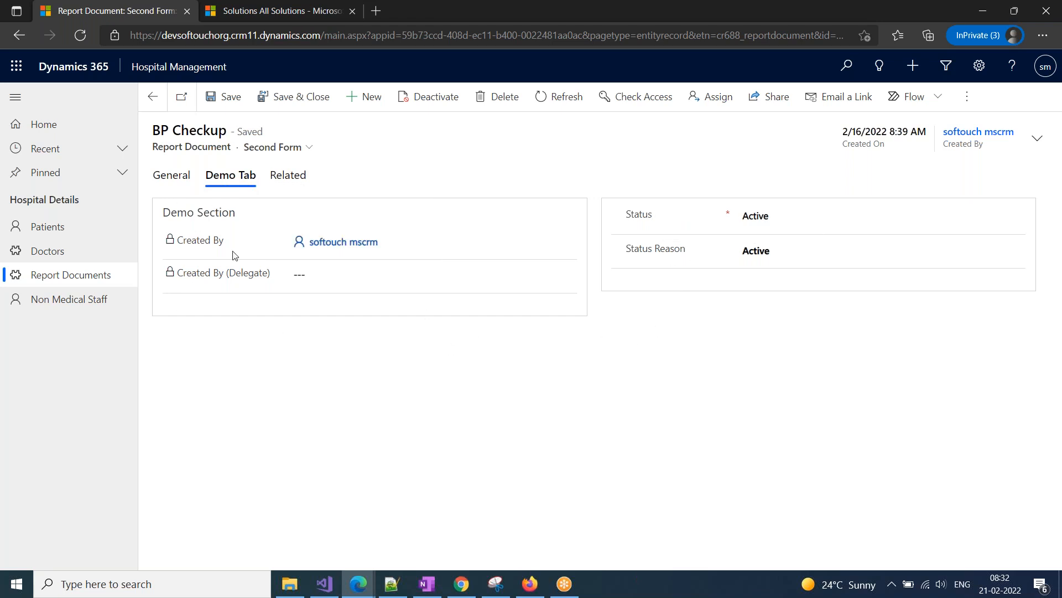
mouse_move(232, 245)
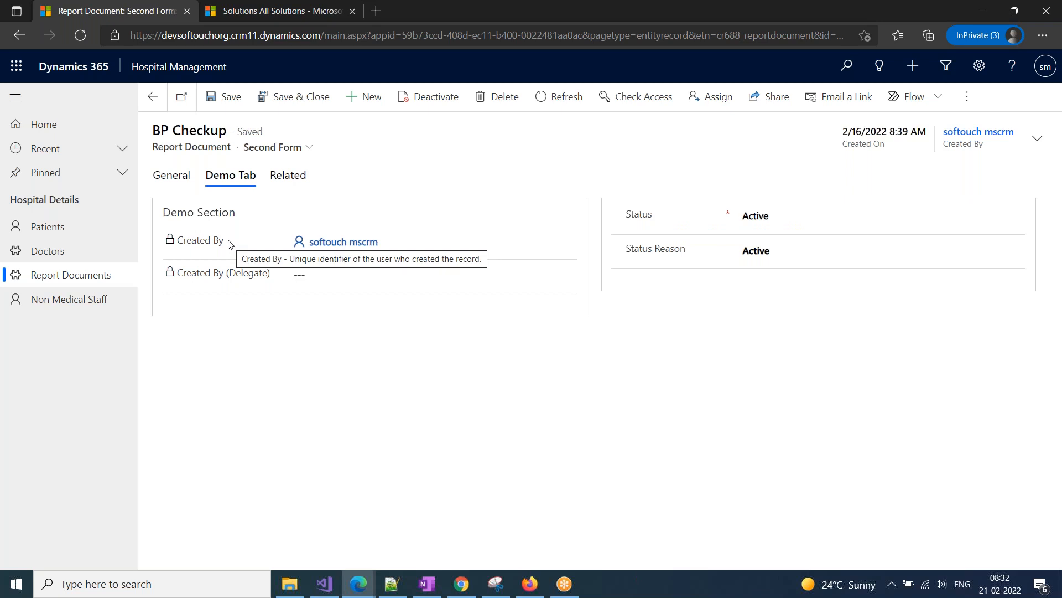
Open the first patient record and examine the Contact Information, Commercial and Address sections on its Summary tab
left_click(47, 229)
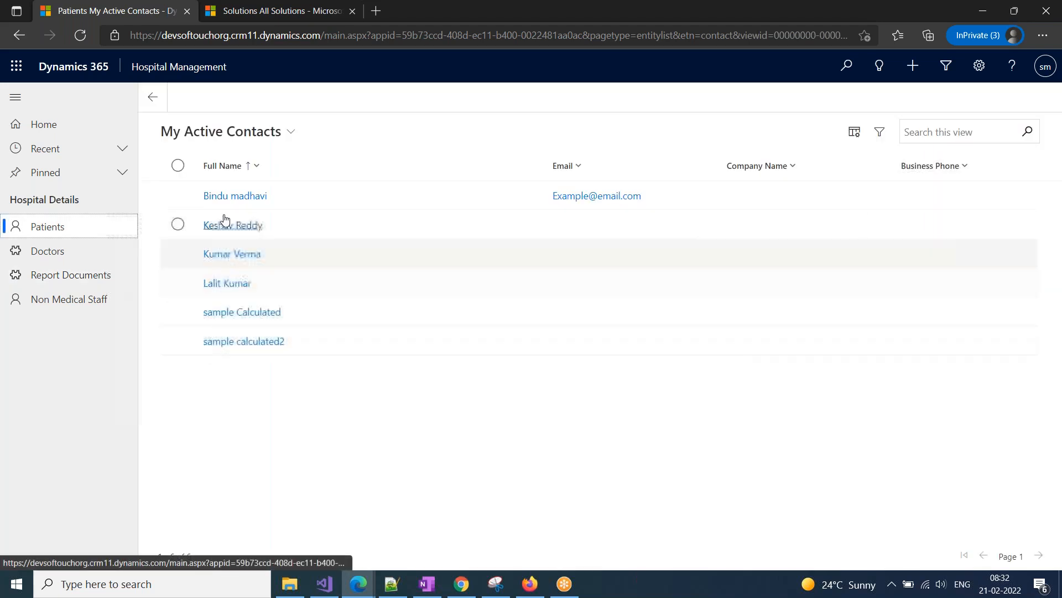
left_click(227, 198)
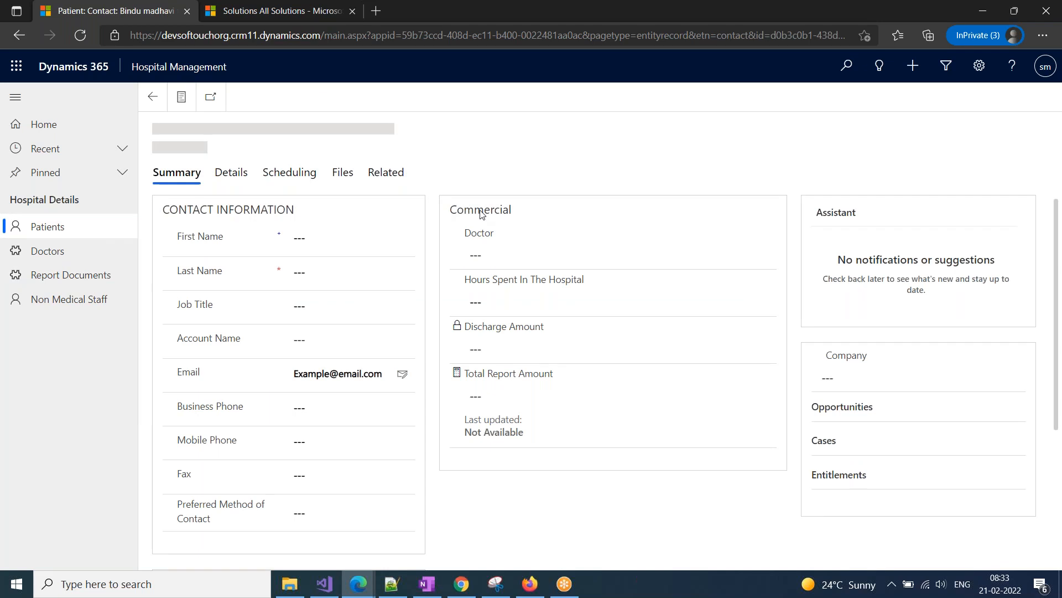
left_click_drag(449, 214, 526, 220)
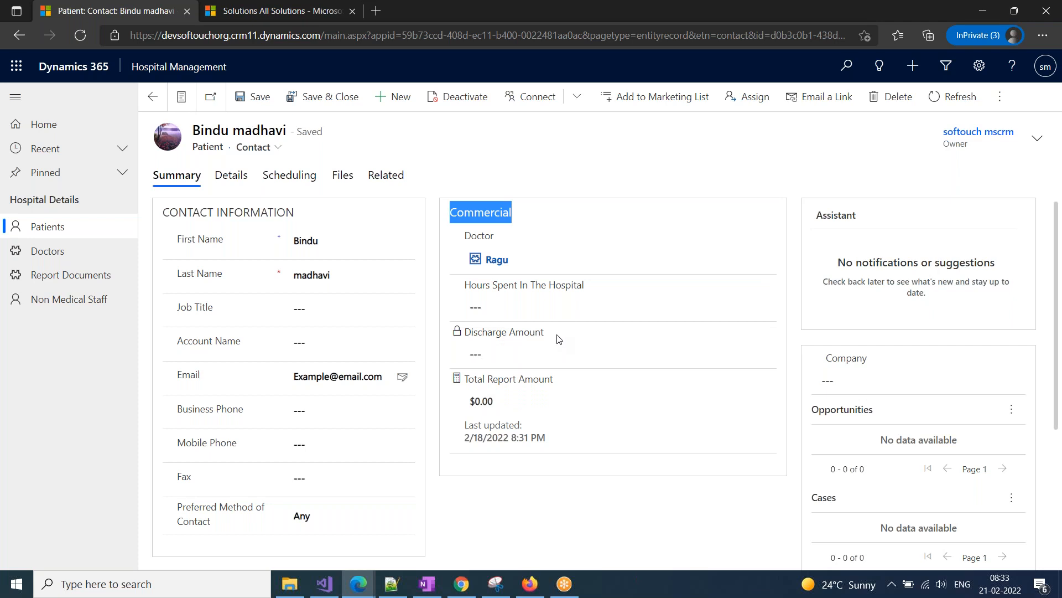
left_click(498, 307)
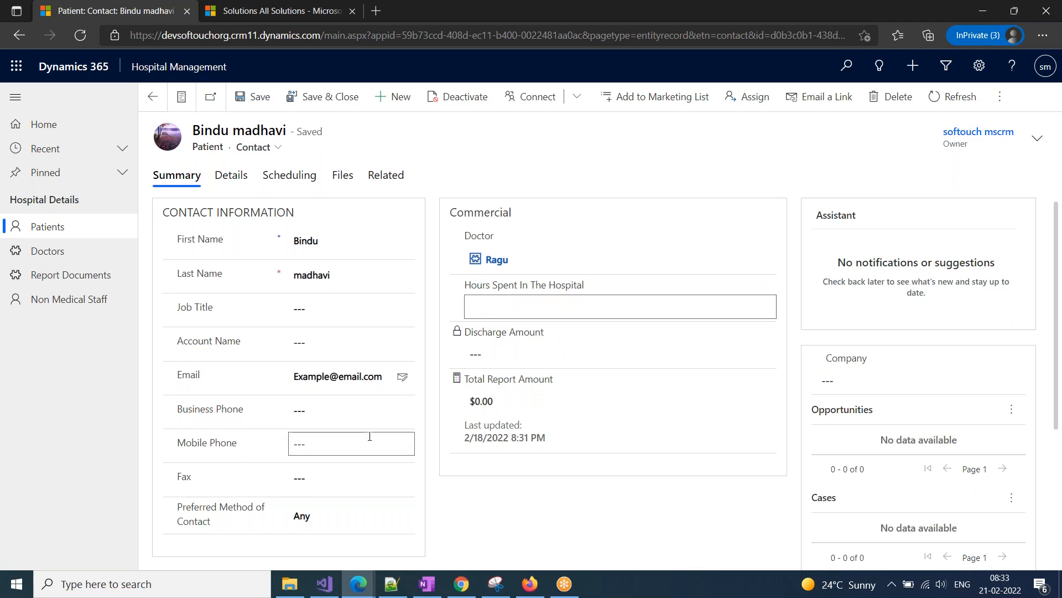
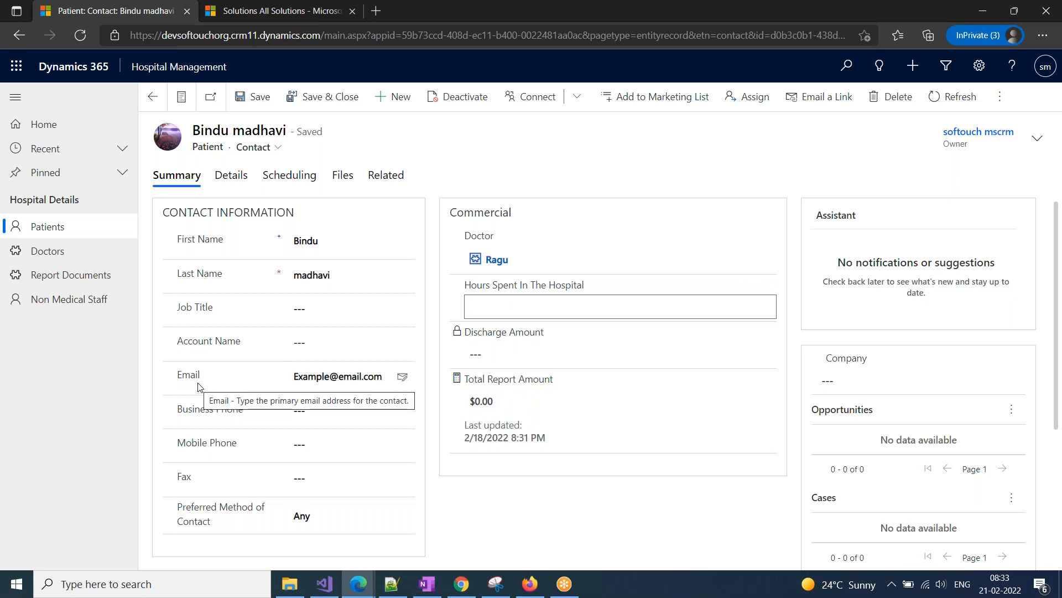
scroll(221, 390, "down", 1)
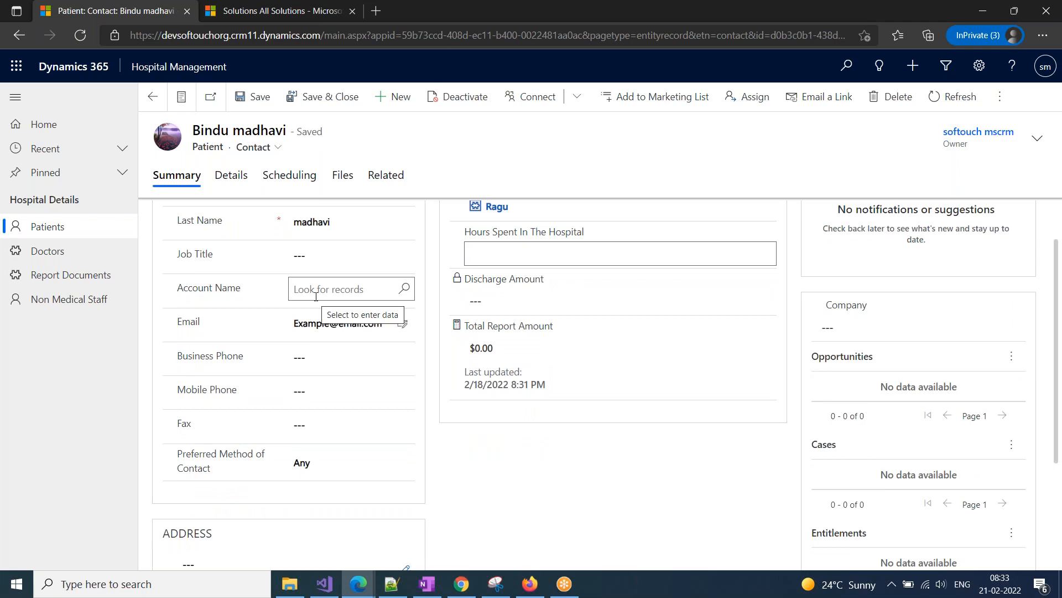
scroll(183, 361, "up", 1)
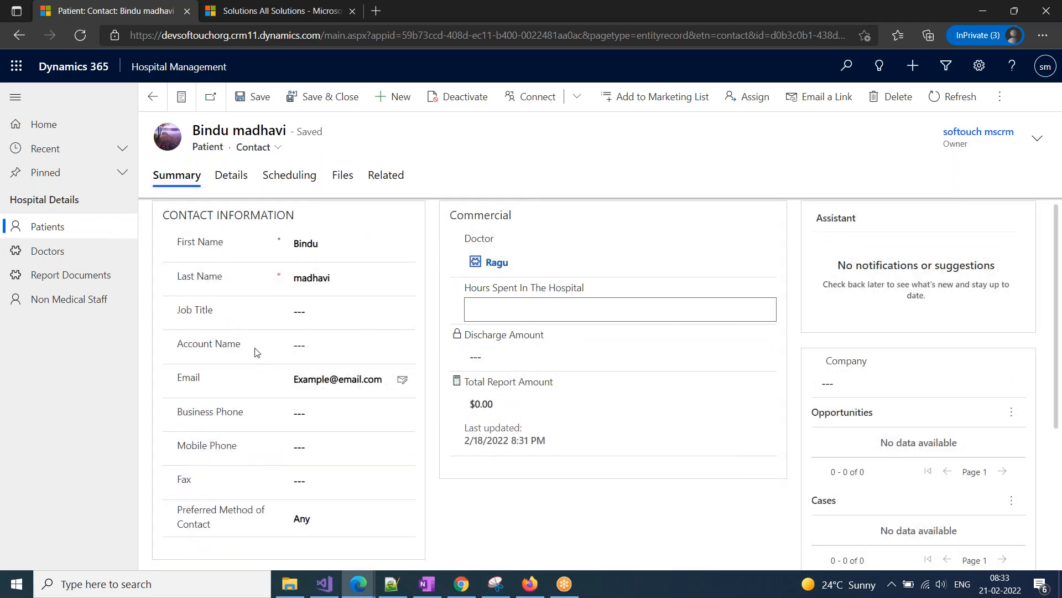
scroll(254, 510, "down", 2)
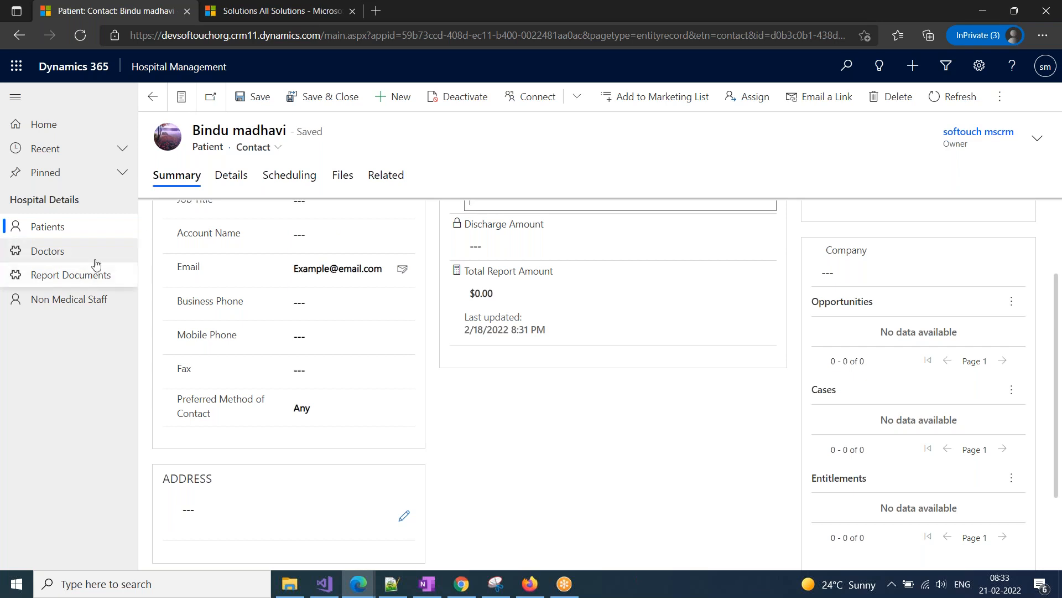
Switch to the Report Document form editor, expand the General tab and review its General and Documents sections
mouse_move(367, 592)
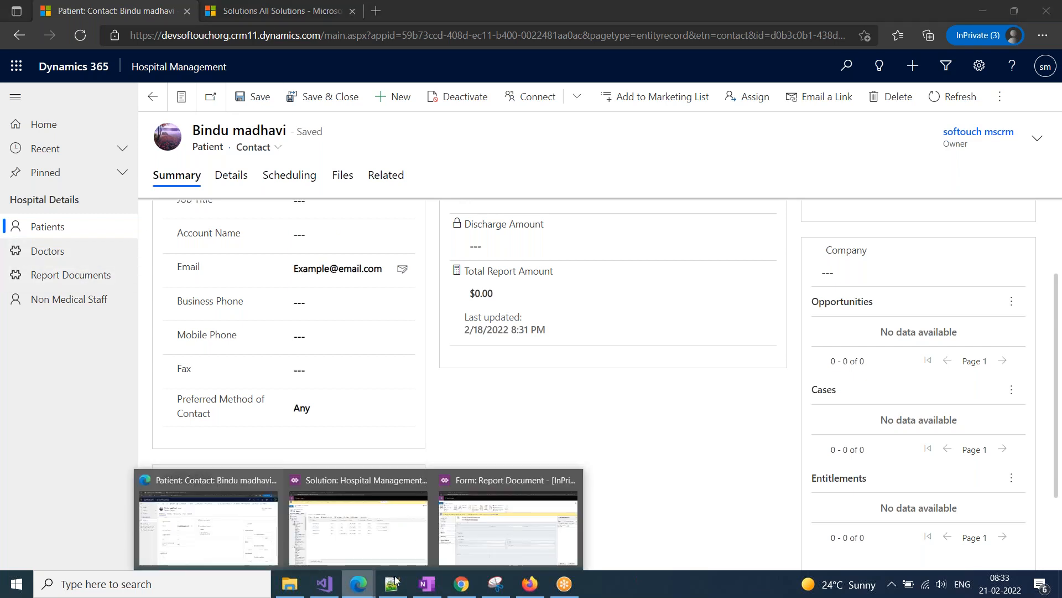
left_click(506, 536)
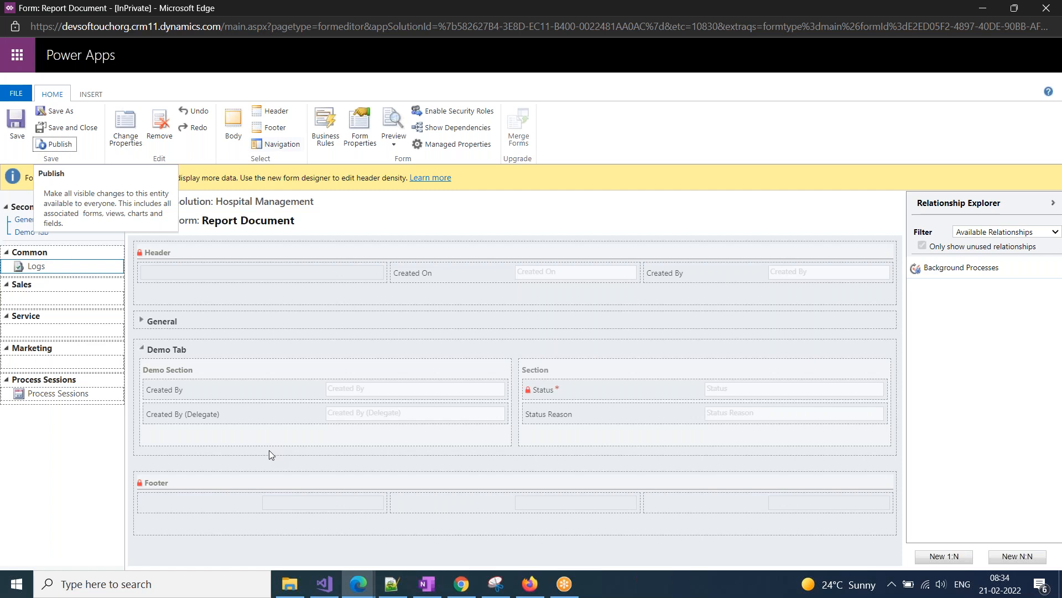
left_click(143, 321)
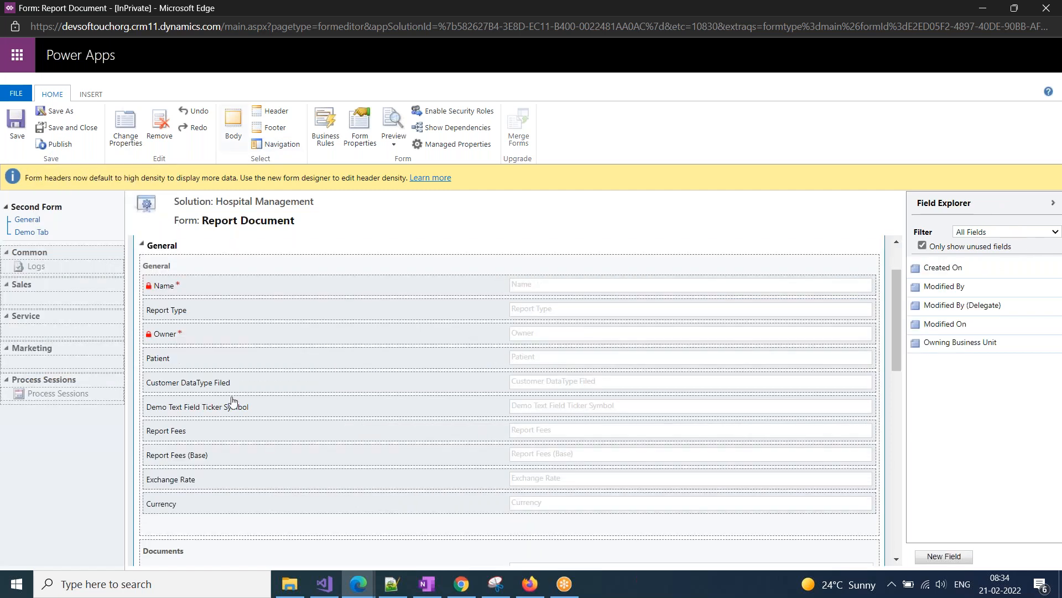
scroll(176, 320, "up", 2)
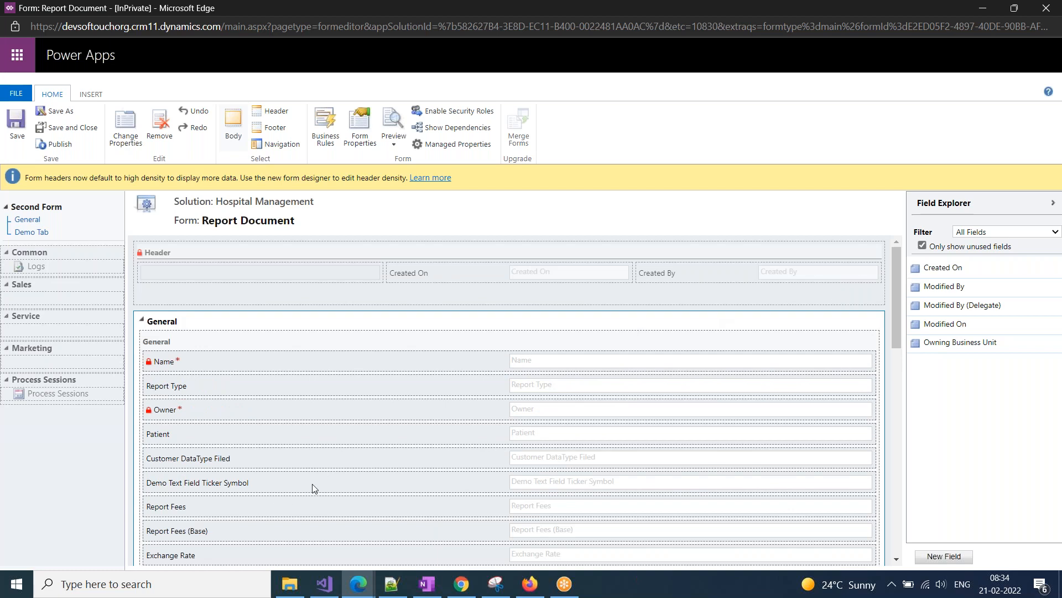
scroll(313, 486, "down", 6)
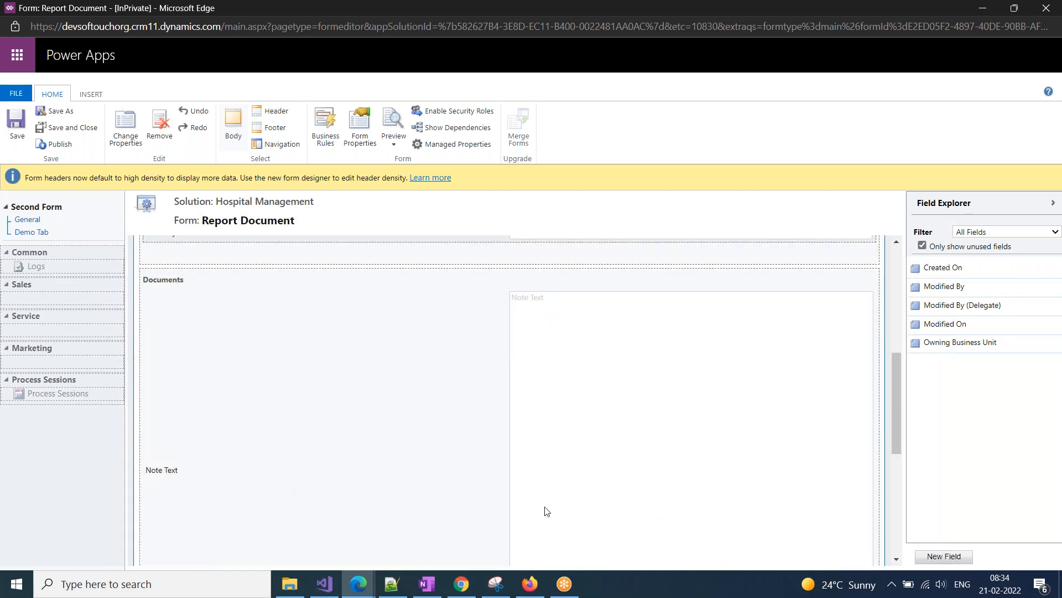
scroll(450, 514, "down", 3)
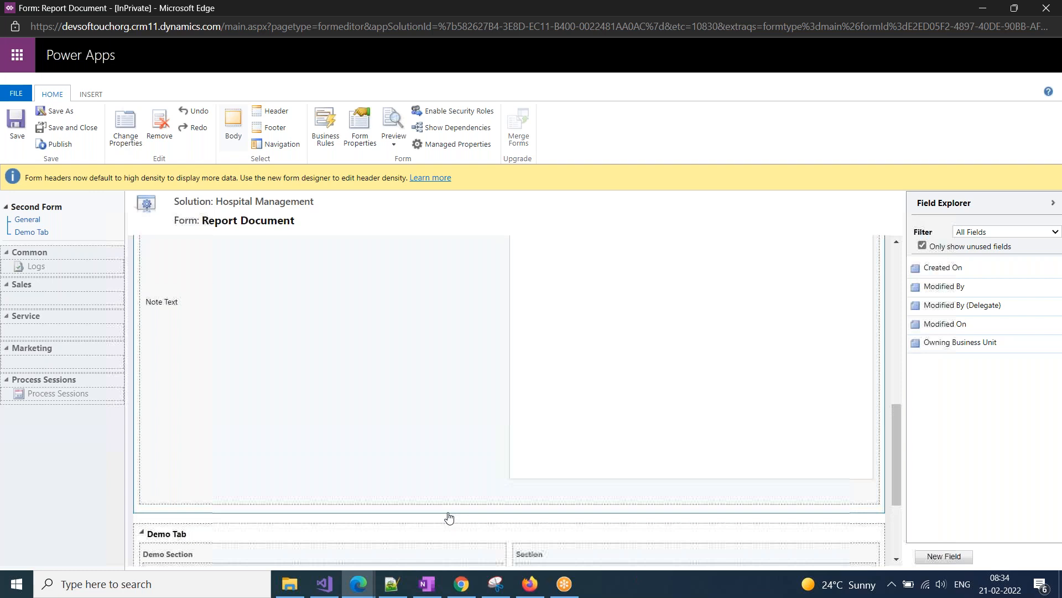
scroll(449, 517, "up", 2)
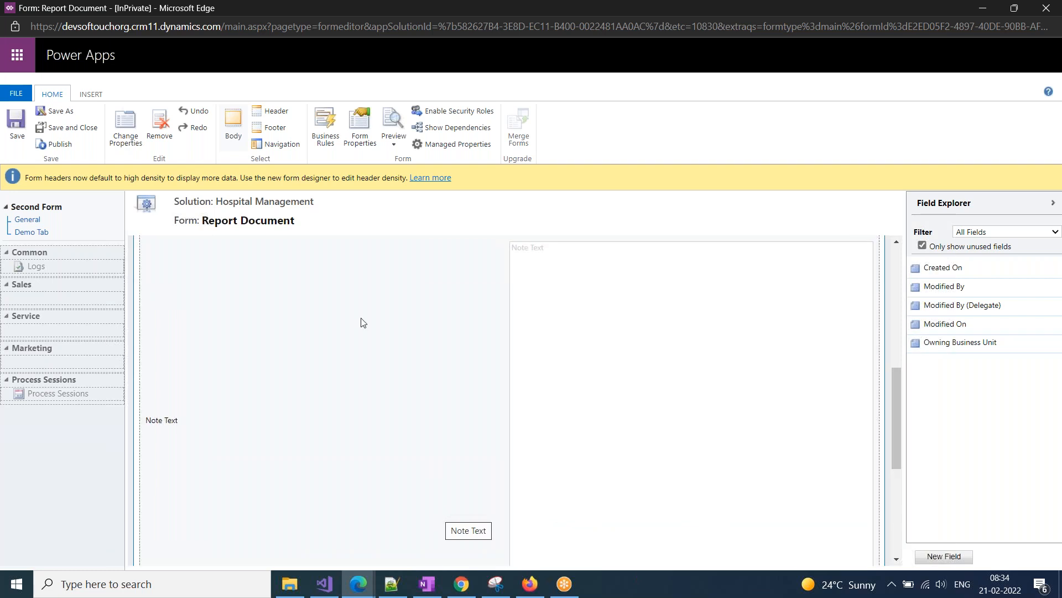
Remove the Exchange Rate, Report Fees (Base) and Currency fields from the General section
scroll(246, 340, "up", 3)
left_click(167, 338)
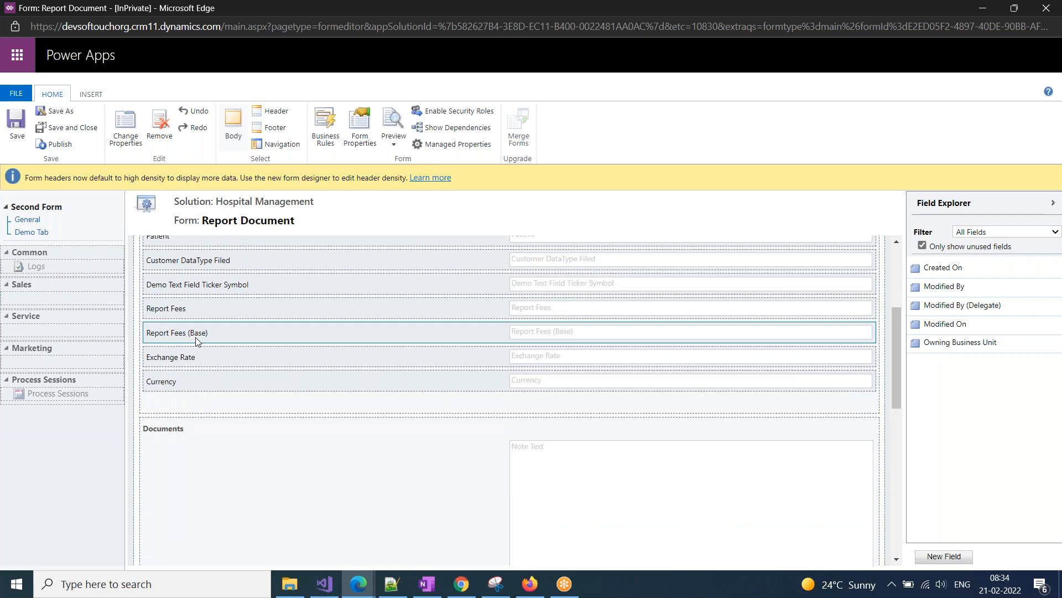
left_click(179, 363)
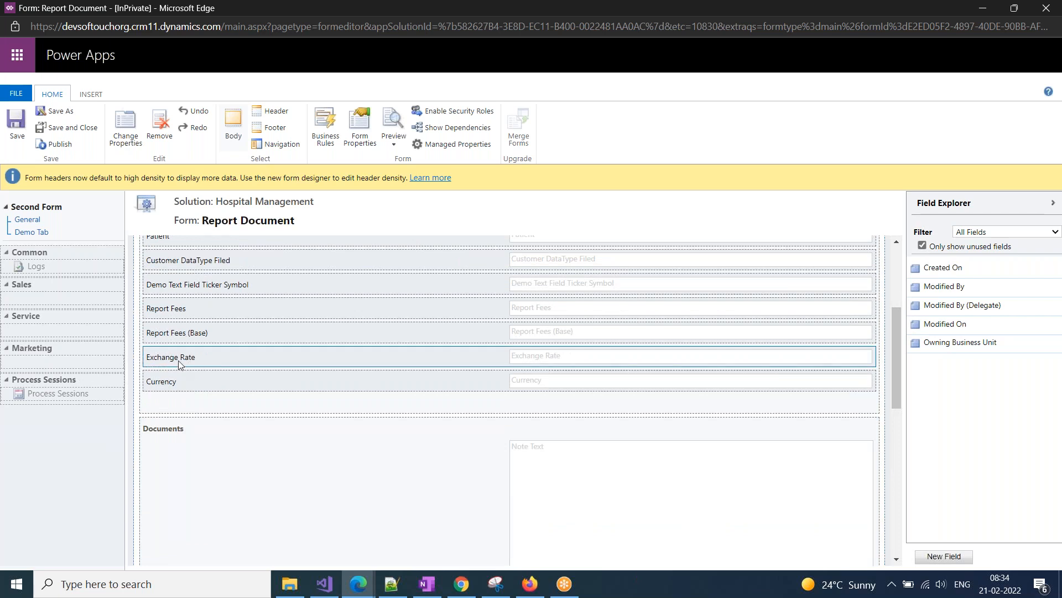
left_click(159, 125)
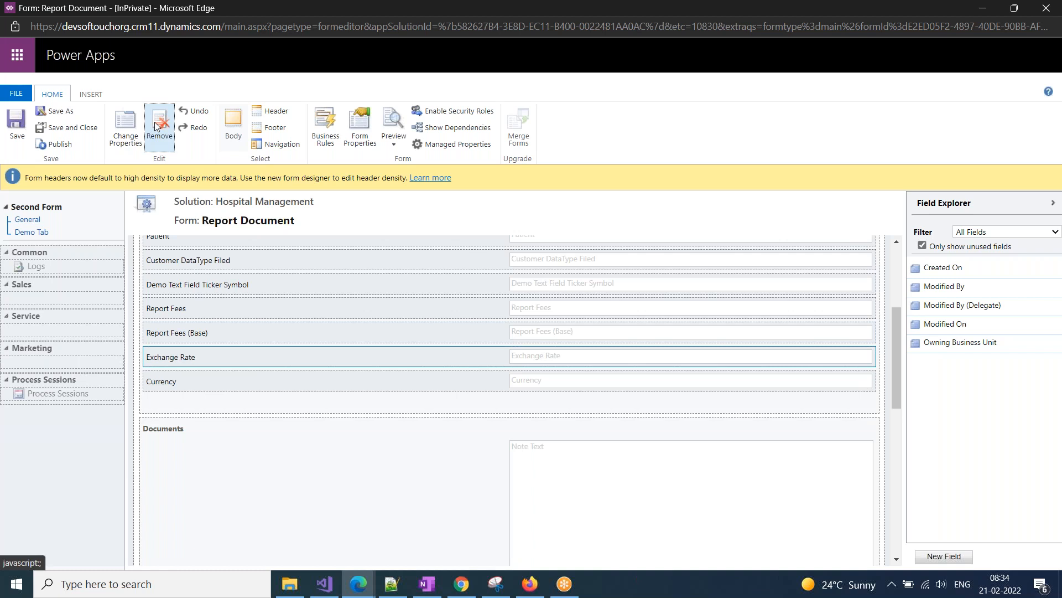
left_click(176, 436)
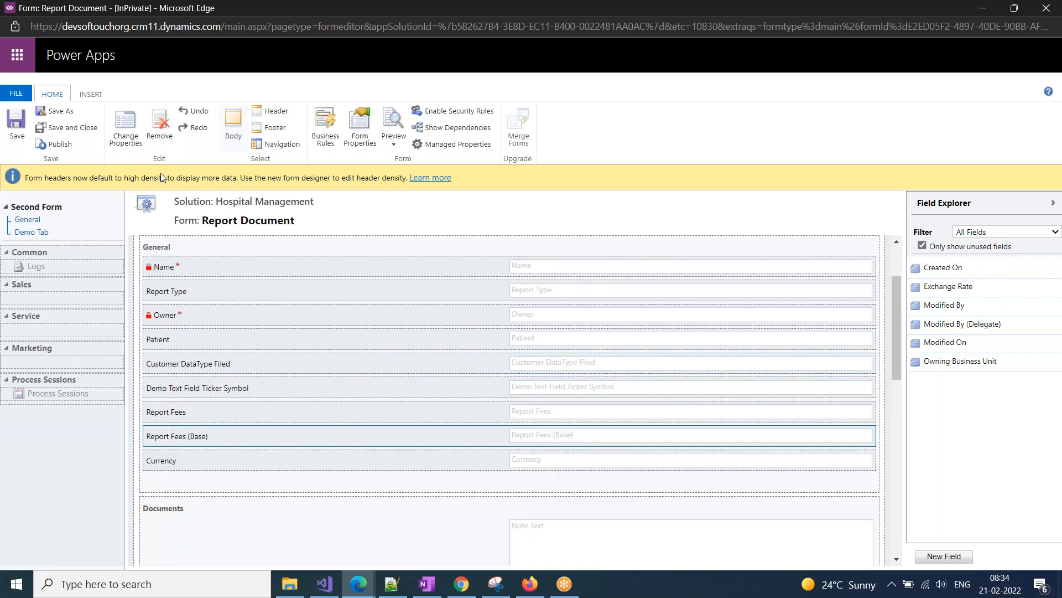
left_click(160, 133)
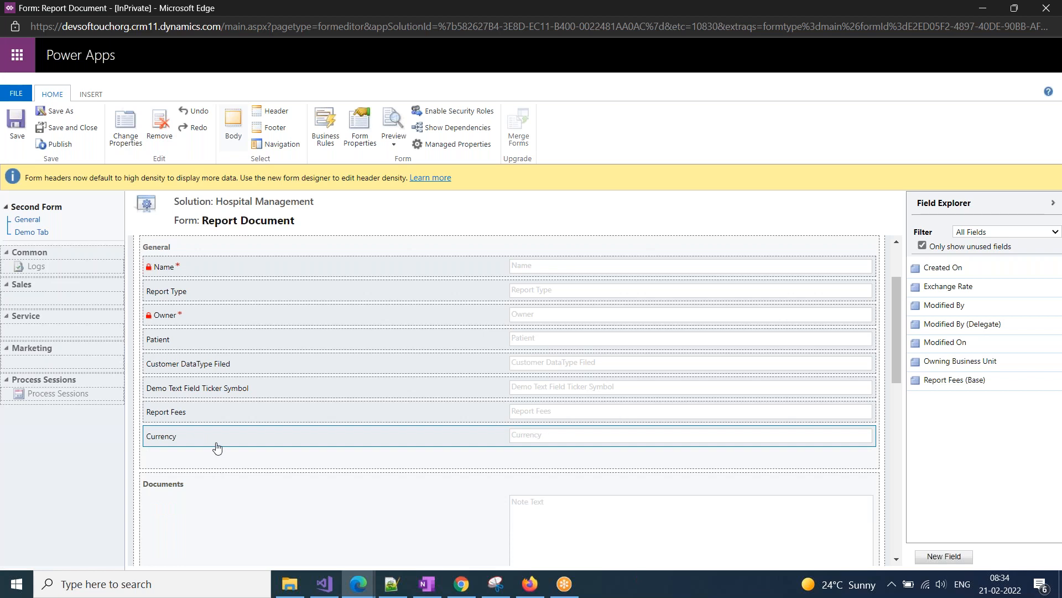
left_click(159, 130)
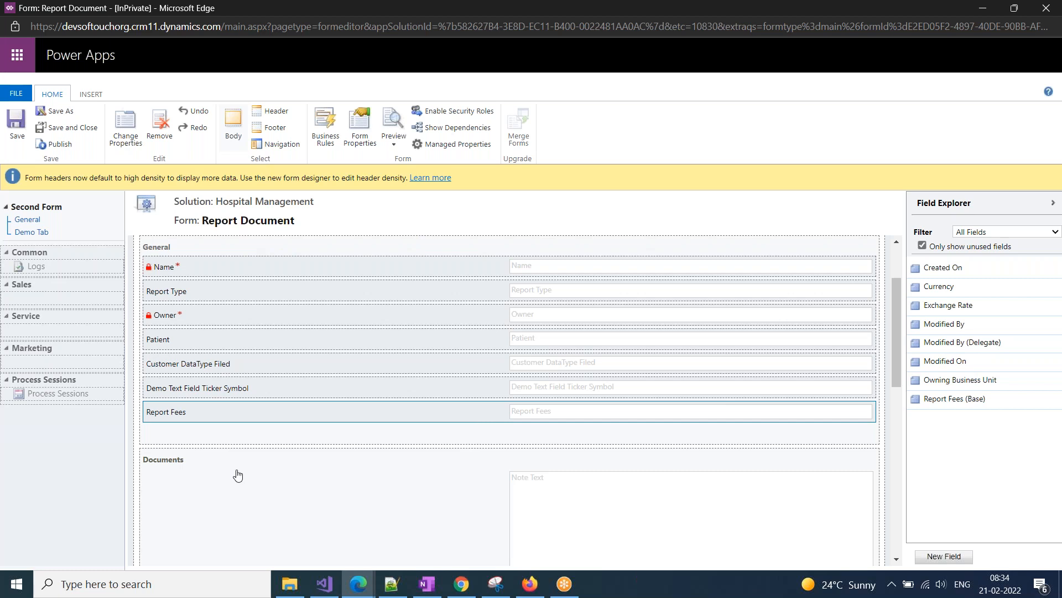
Change the General section's layout to two columns in its section properties
scroll(237, 474, "up", 2)
left_click(215, 340)
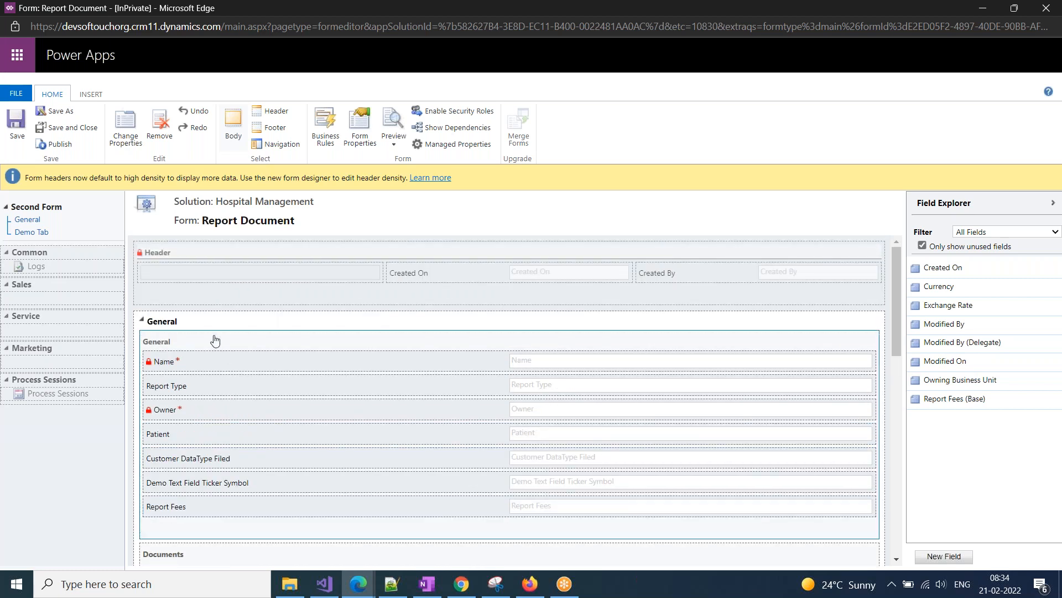
left_click(129, 137)
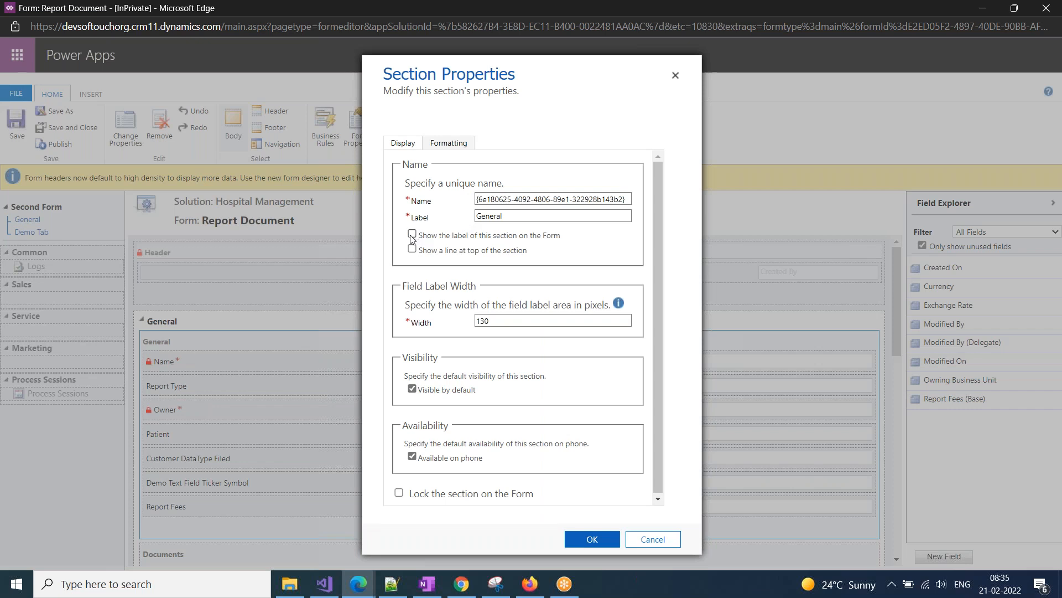
left_click(447, 144)
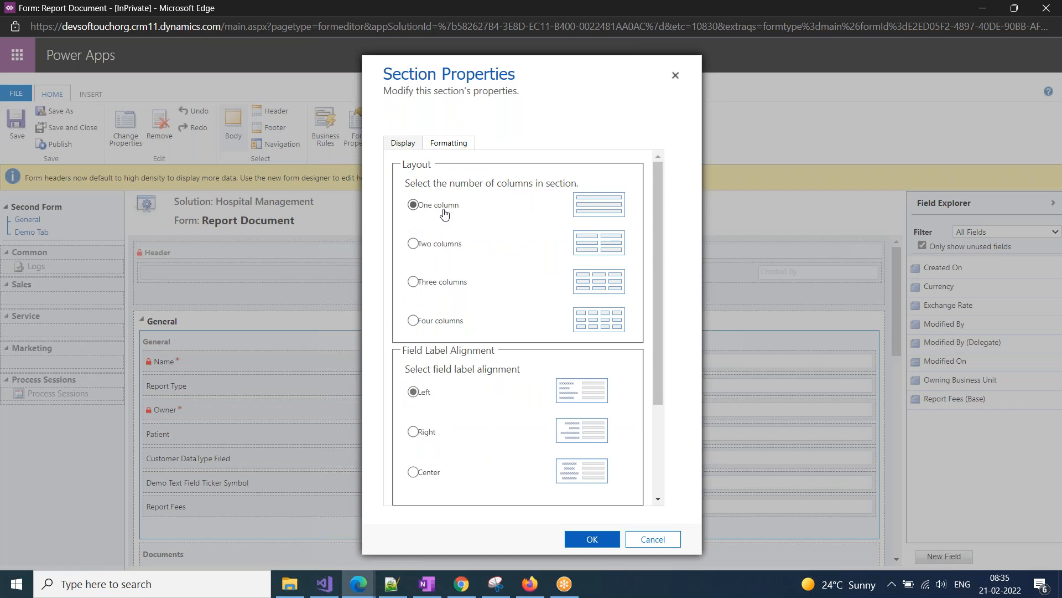
left_click(430, 246)
left_click(591, 540)
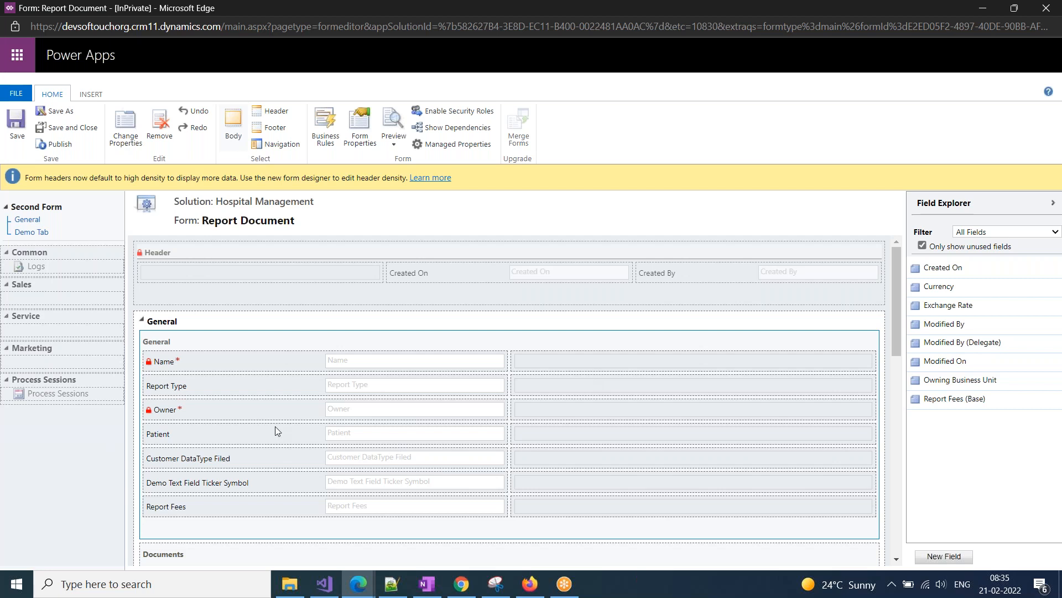
Place Owner, Report Type and Demo Text Field Ticker Symbol in the General section's second column, inserting Owning Business Unit between the last two
left_click_drag(202, 410, 596, 360)
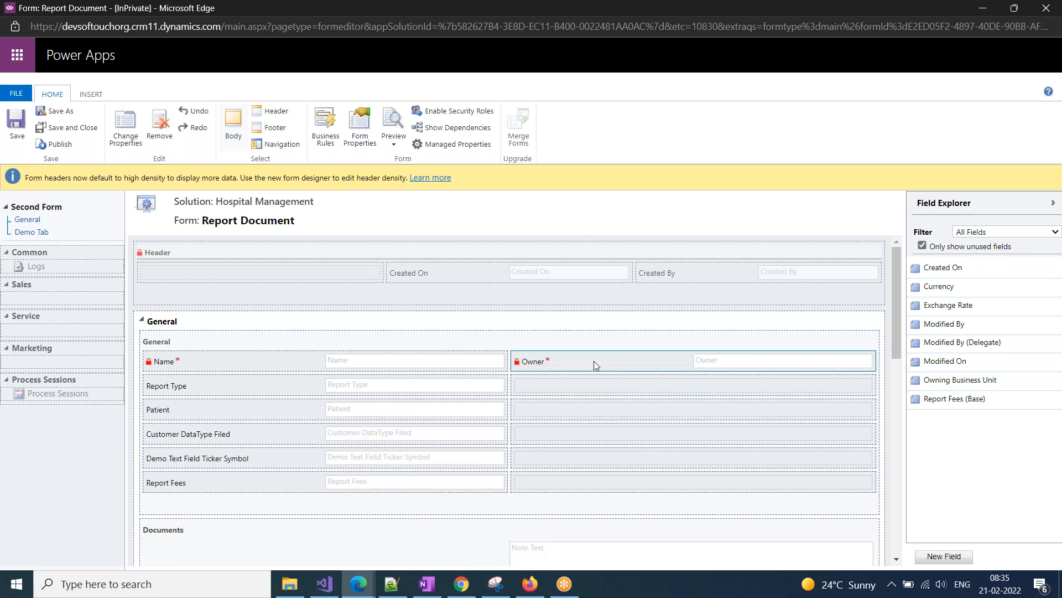
left_click_drag(219, 409, 607, 391)
left_click_drag(190, 429, 579, 411)
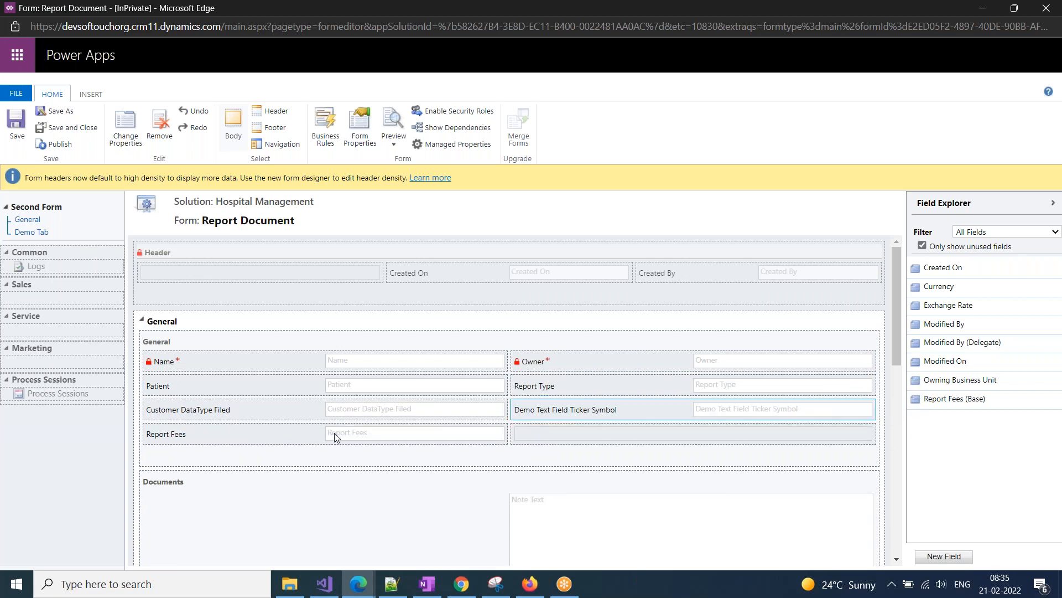
left_click_drag(957, 381, 590, 427)
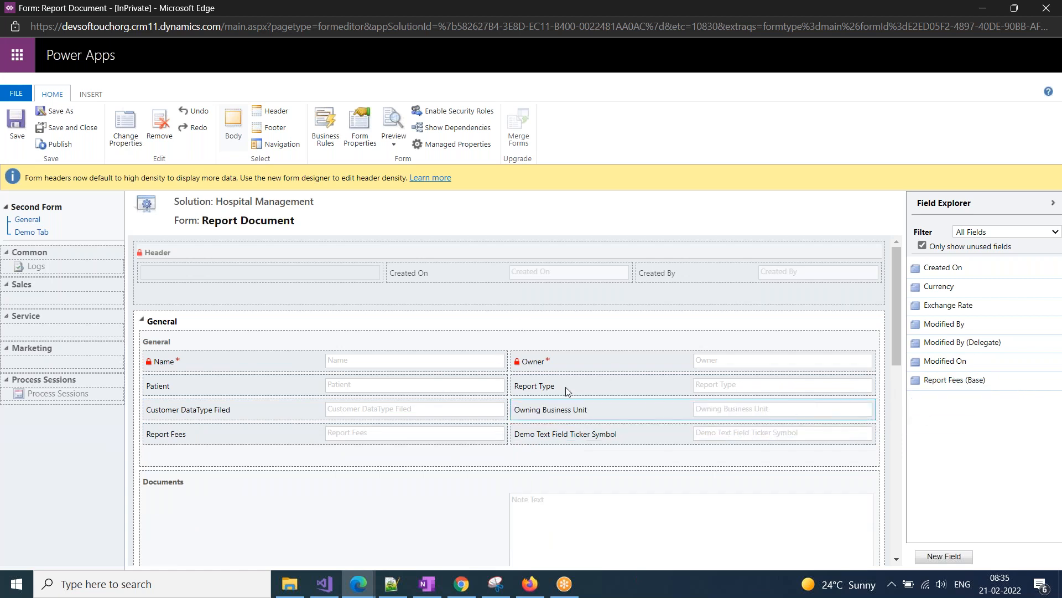
left_click(324, 341)
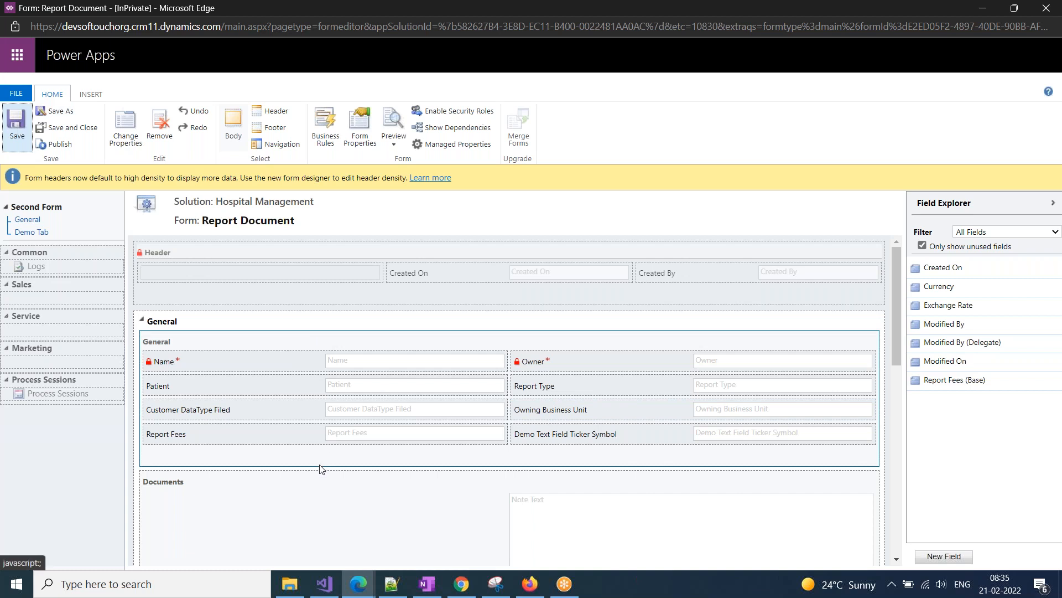
Set the General tab's layout to three columns with widths of 34, 33 and 33 percent
scroll(321, 471, "down", 3)
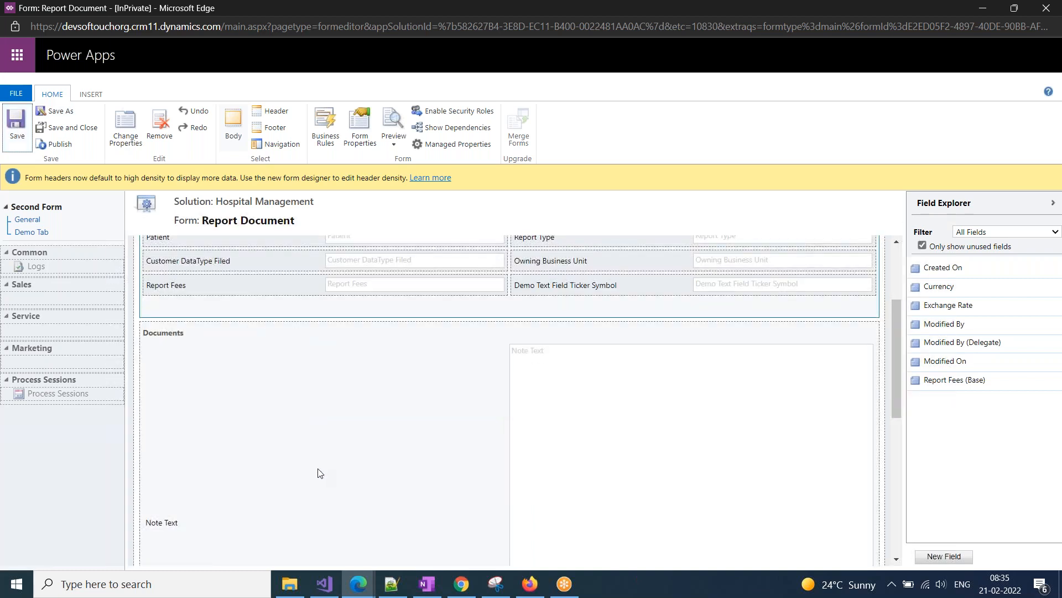
scroll(318, 473, "up", 3)
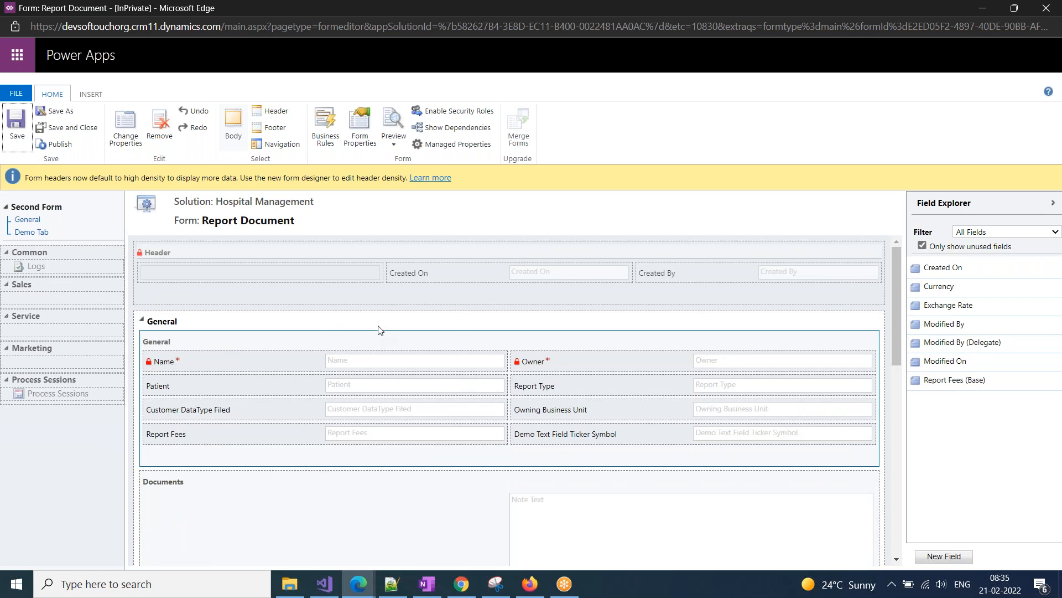
left_click(193, 323)
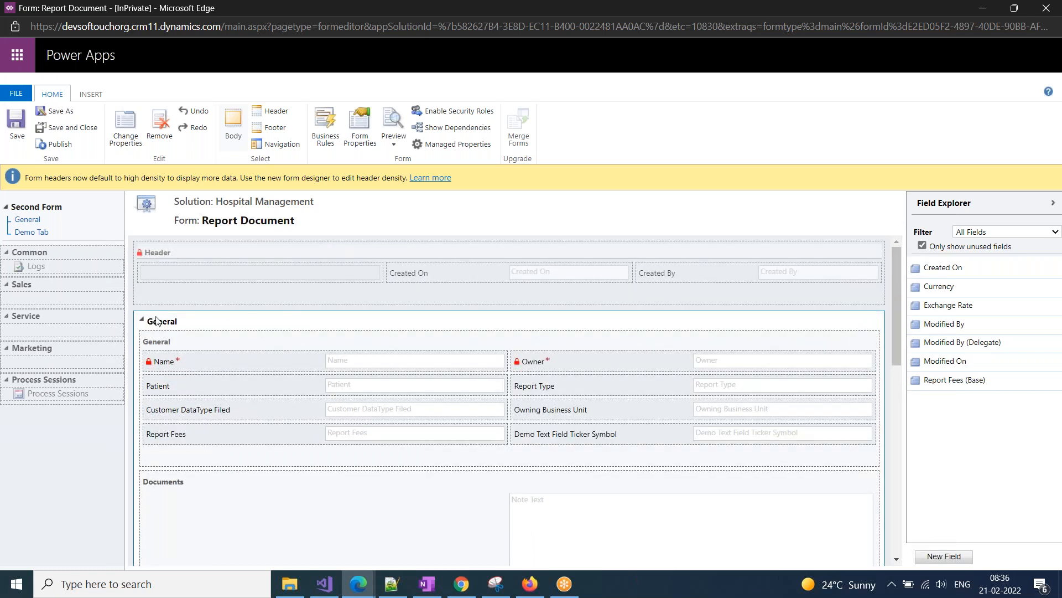
left_click(125, 126)
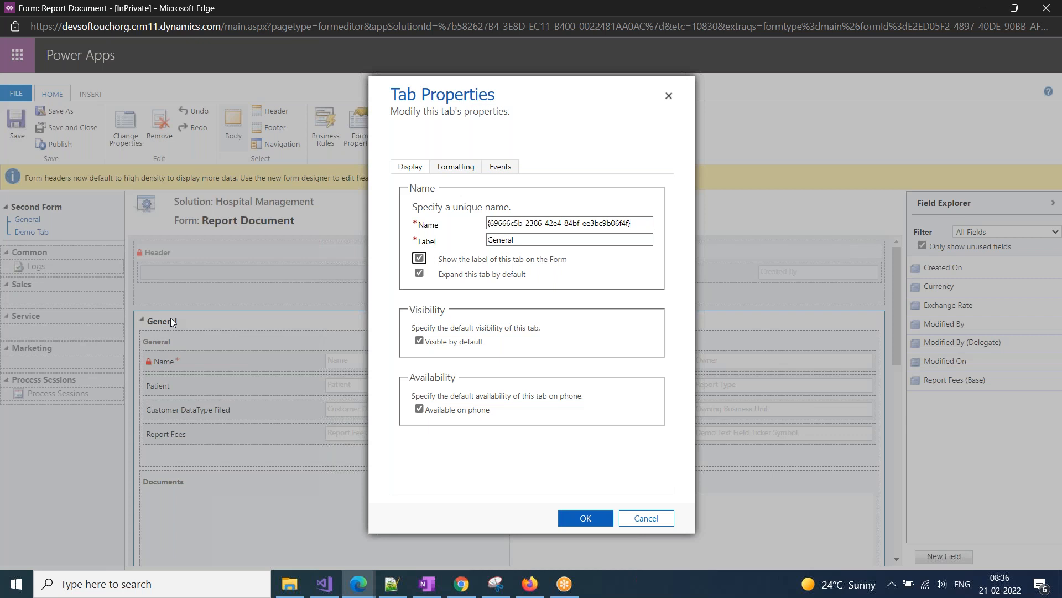
left_click(453, 167)
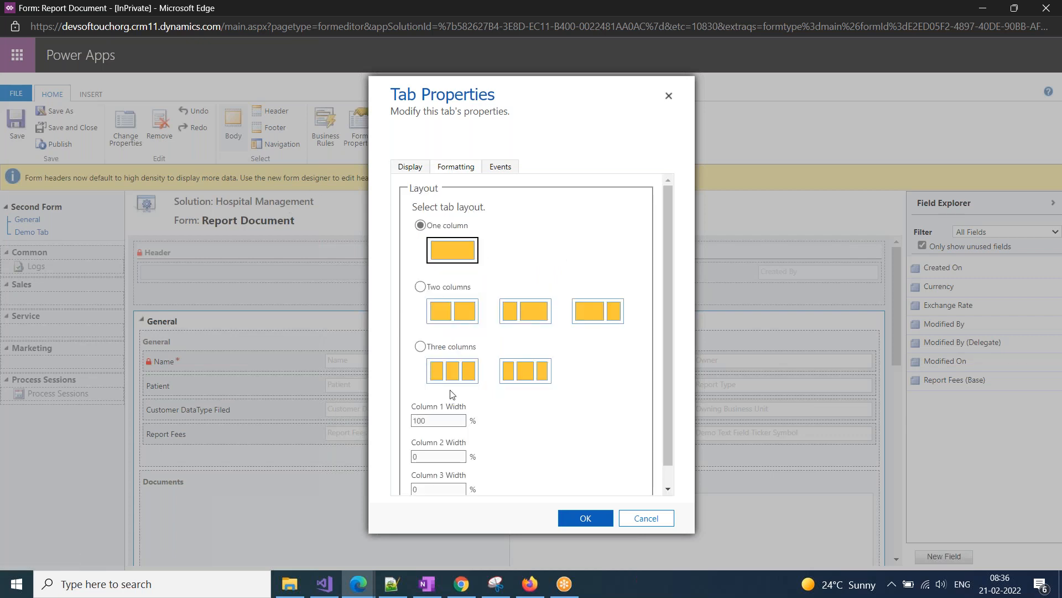
left_click(420, 347)
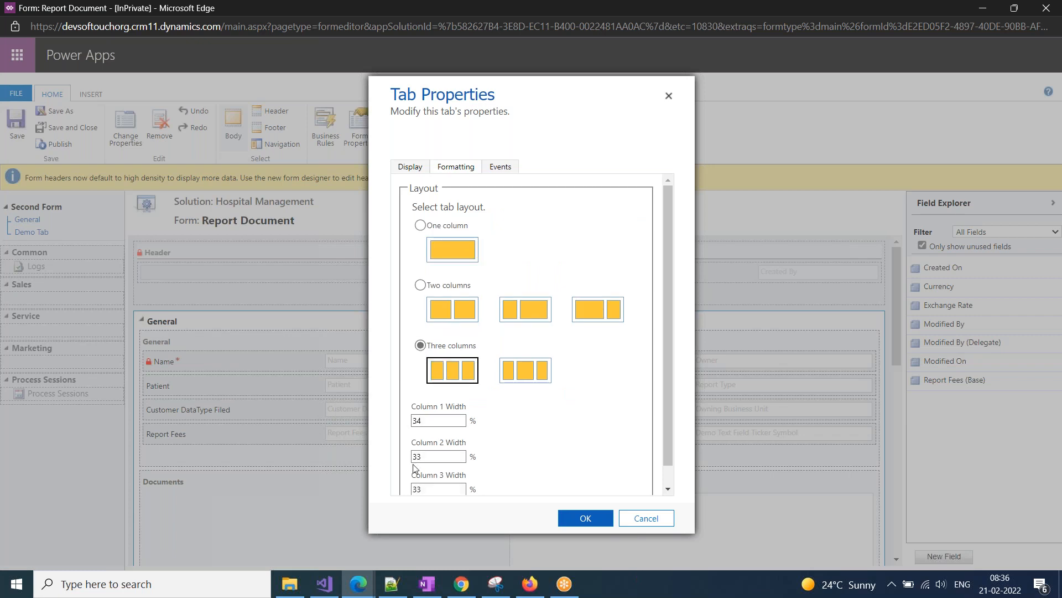
scroll(438, 380, "down", 1)
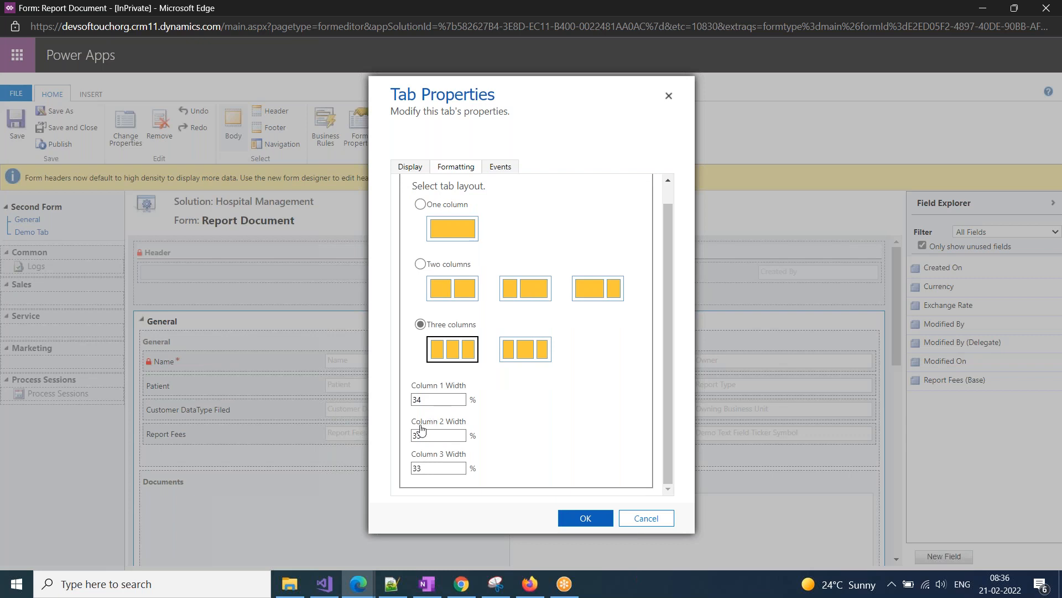
left_click(587, 518)
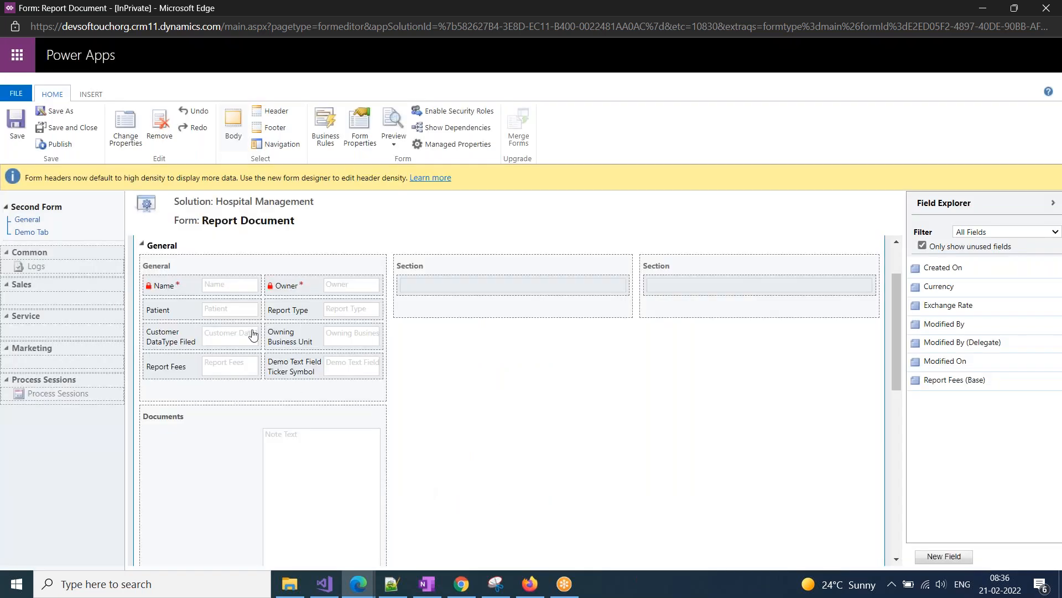
Move the Documents section into the third column of the General tab
left_click(299, 421)
scroll(320, 419, "down", 3)
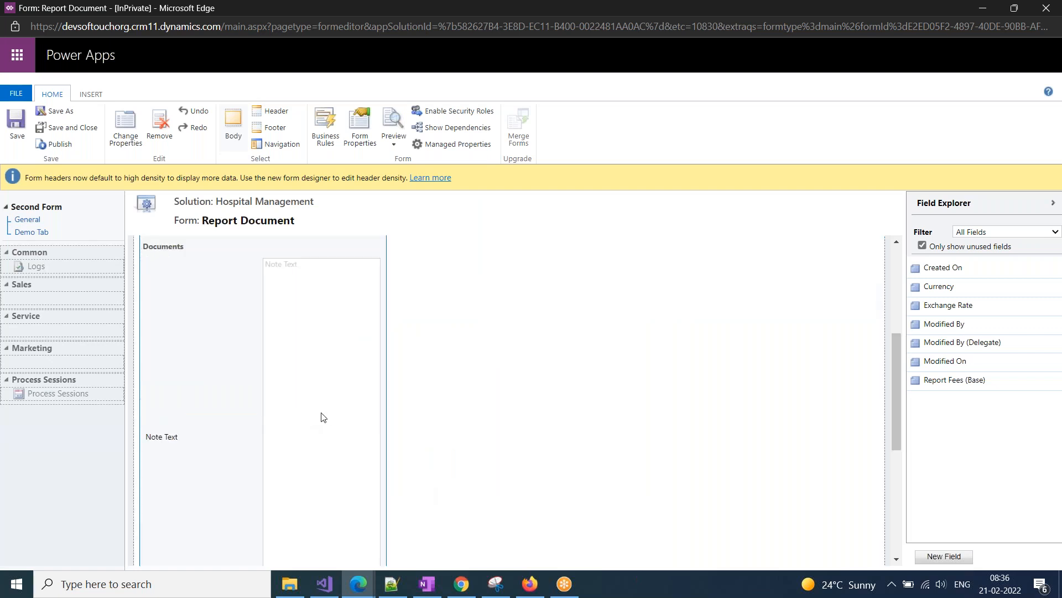
scroll(272, 478, "up", 3)
left_click_drag(293, 396, 658, 424)
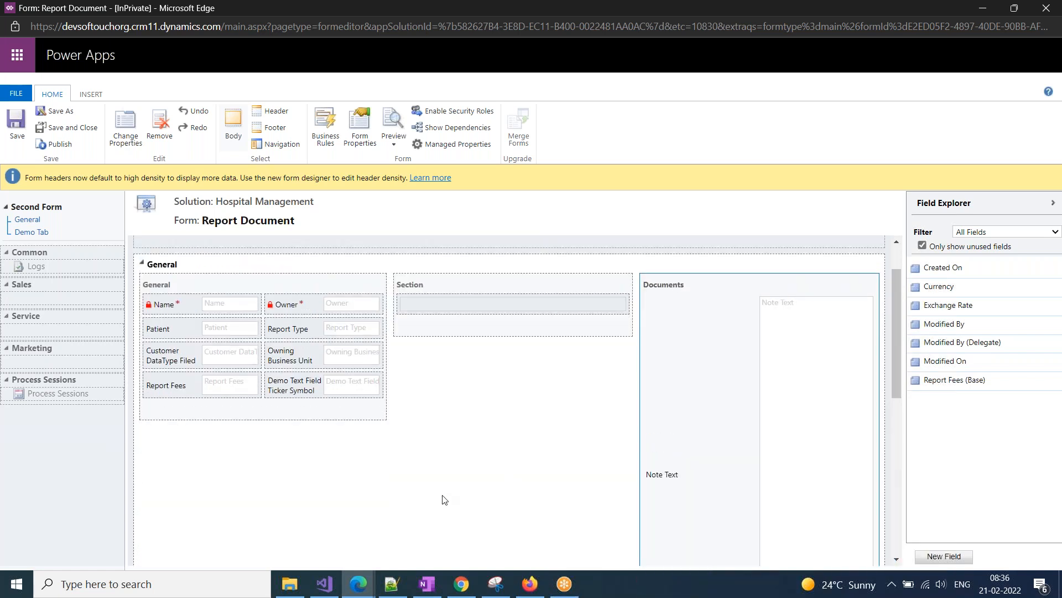
Move Owner, Report Type, Demo Text Field Ticker Symbol and Owning Business Unit from the General section into the middle column's section
left_click_drag(311, 318, 497, 321)
left_click_drag(281, 343, 488, 344)
left_click_drag(303, 315, 477, 372)
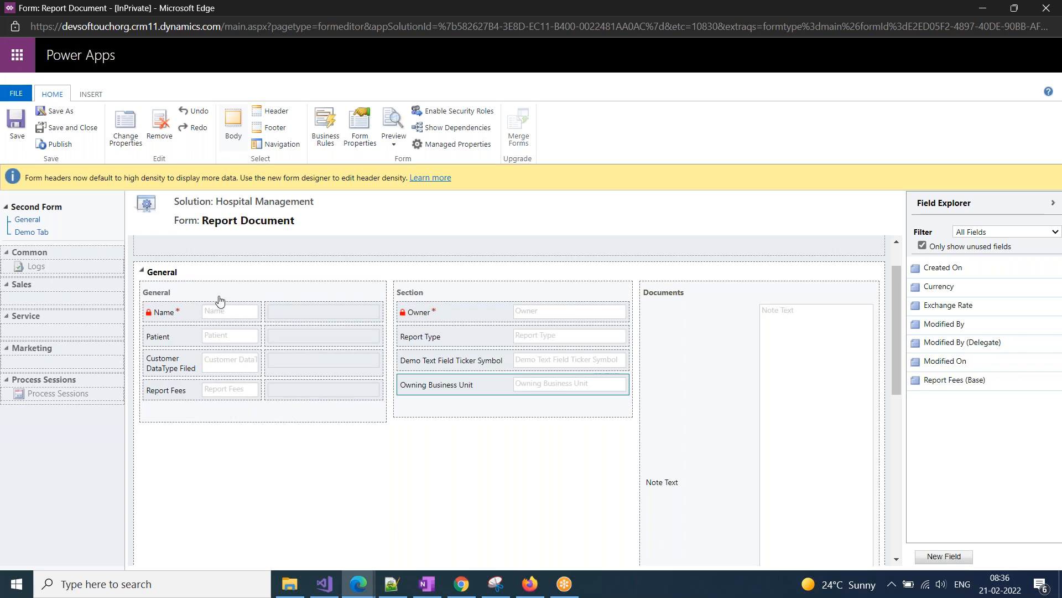
Change the General section's layout to one column in its section properties
left_click(275, 296)
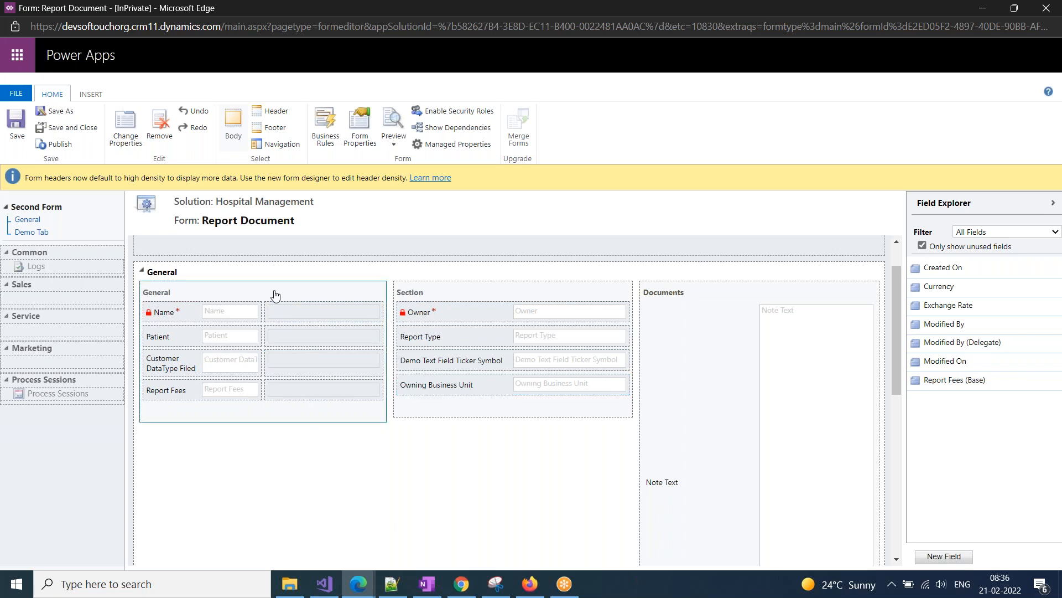
left_click(126, 126)
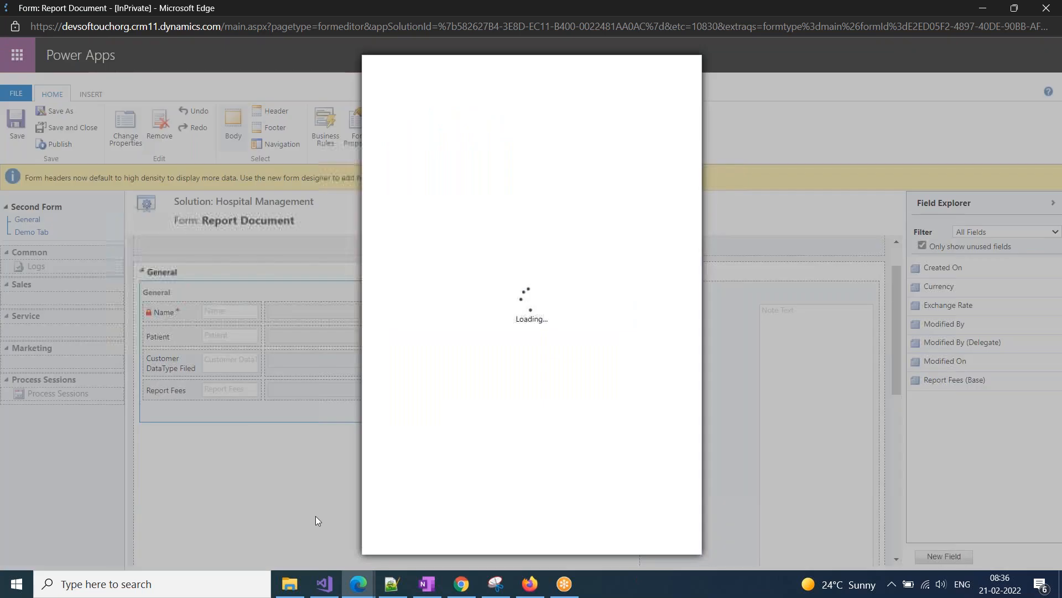
left_click(449, 143)
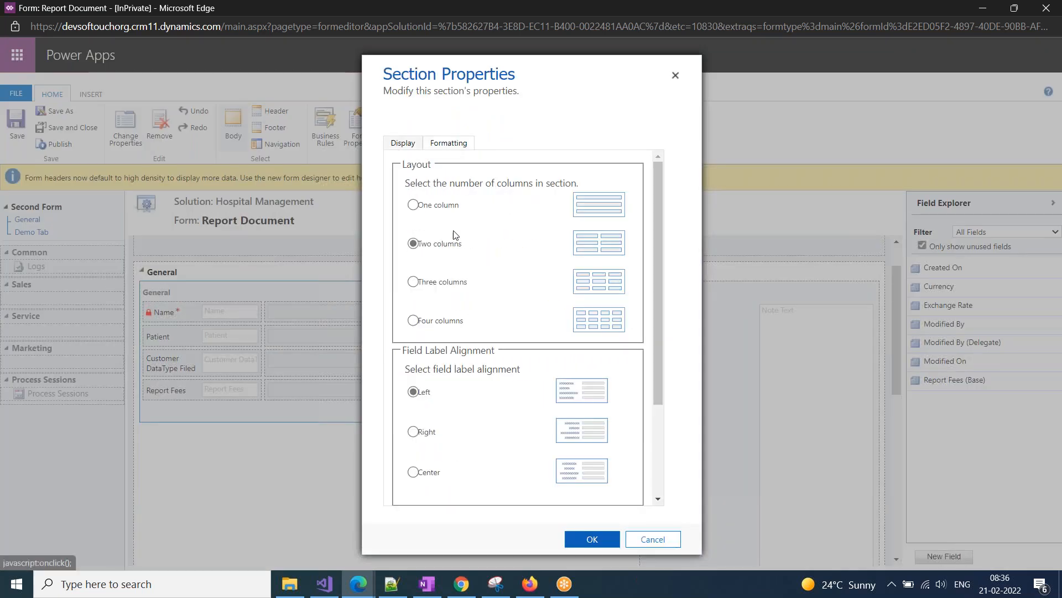
left_click(587, 543)
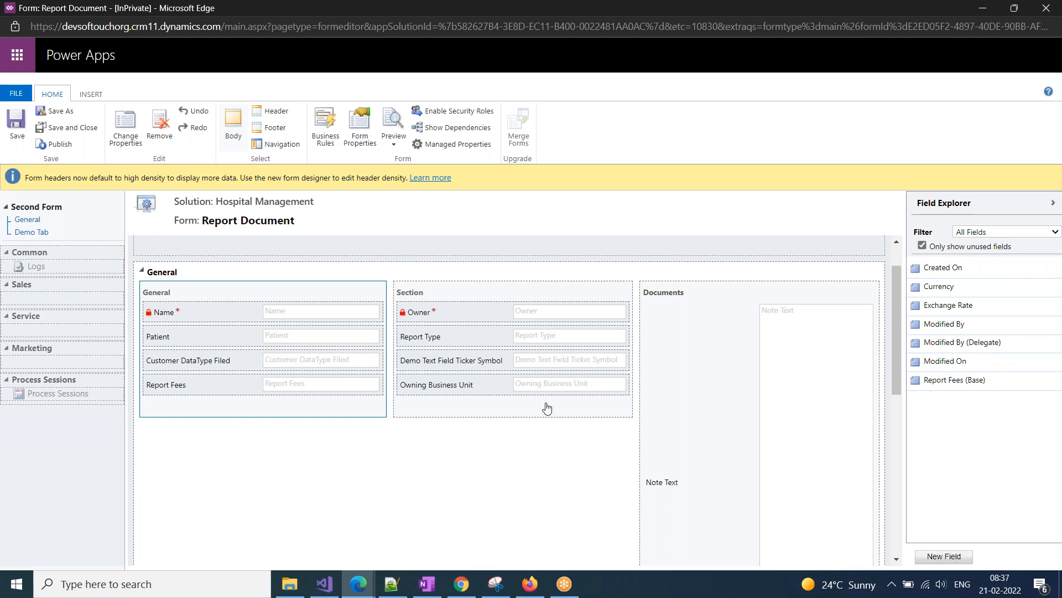
Move the empty section below Documents to the first column, directly under the General section
scroll(541, 422, "down", 5)
scroll(597, 451, "up", 3)
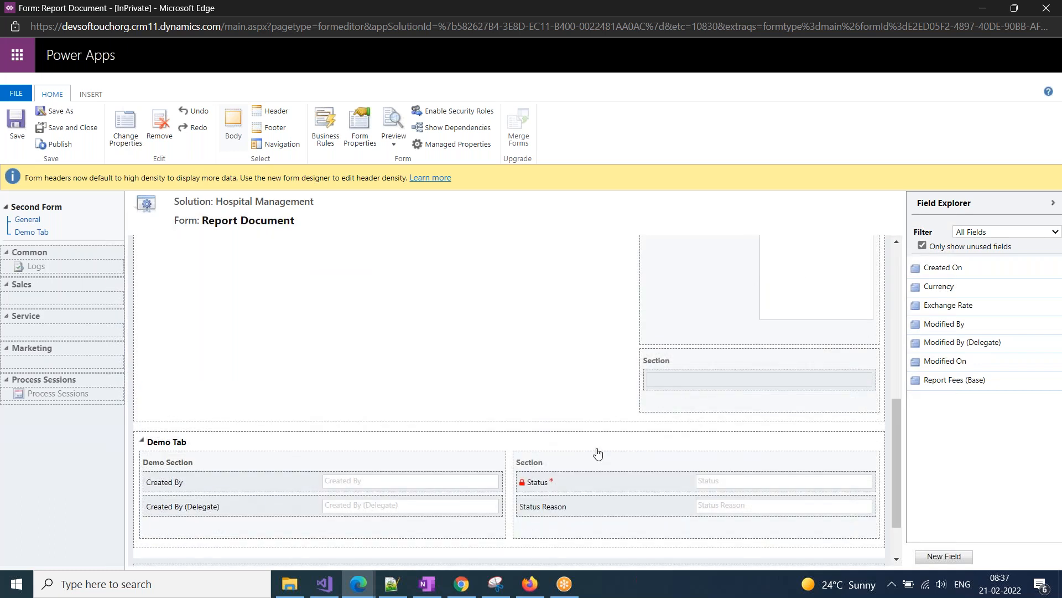
left_click_drag(686, 514, 271, 298)
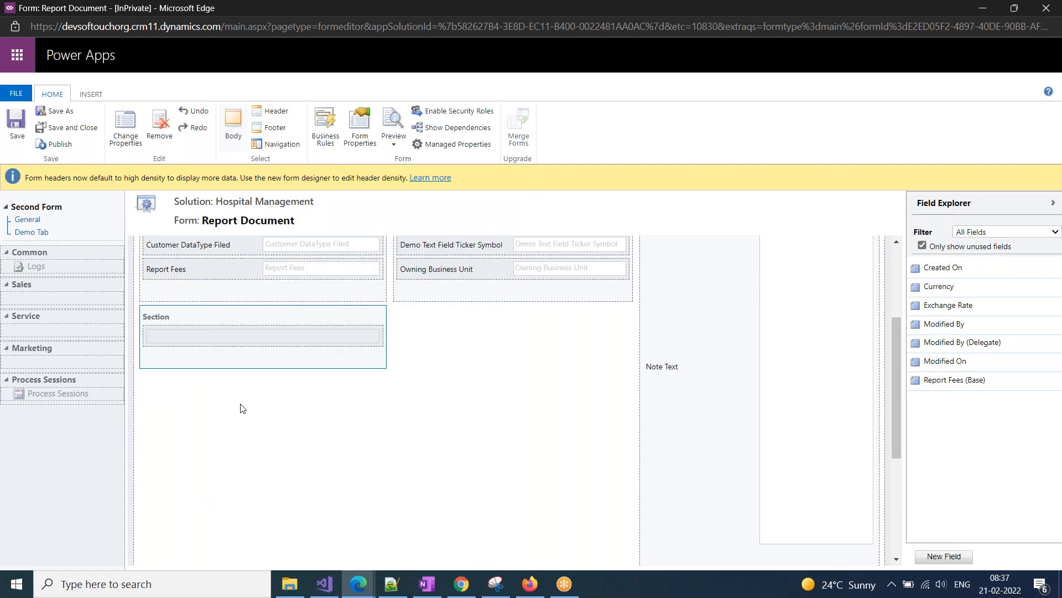
Insert a three-column section below the empty section in the General tab's first column
left_click(82, 93)
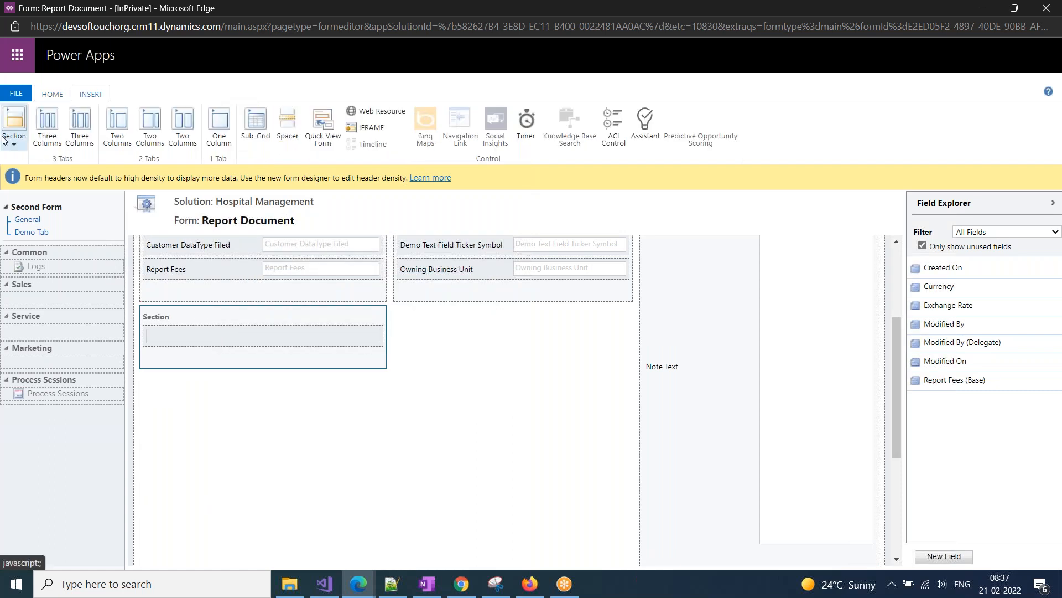
left_click(14, 138)
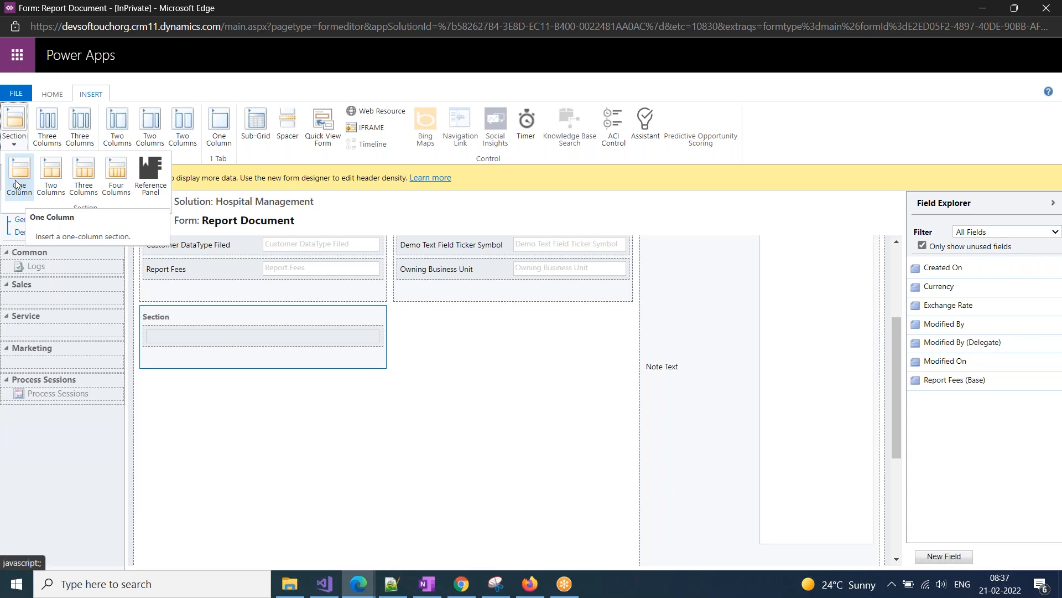
left_click(83, 176)
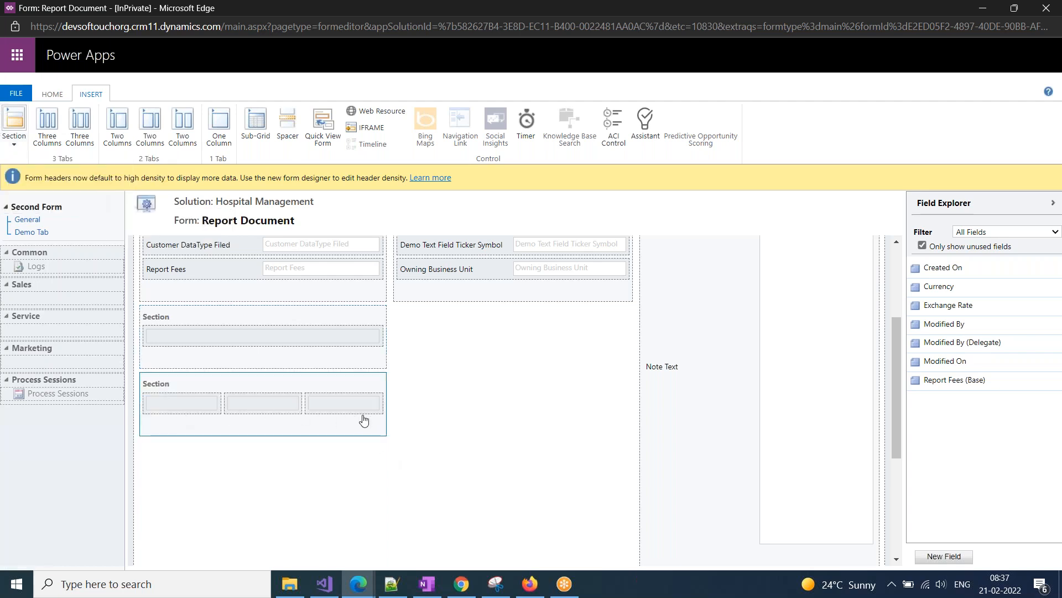
Turn on showing the label of the empty one-column section under General
double_click(161, 320)
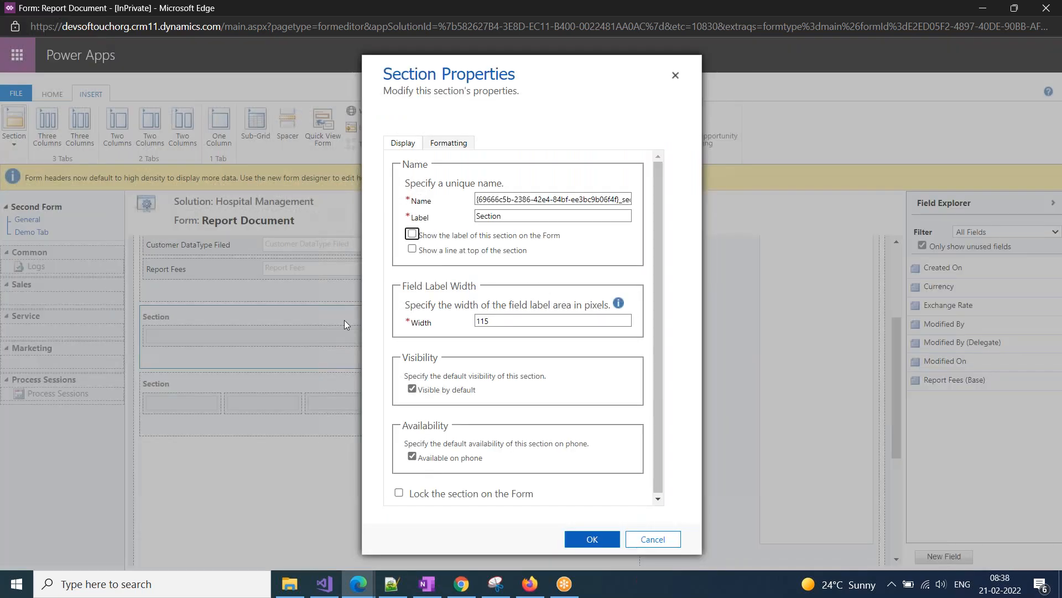
left_click(436, 235)
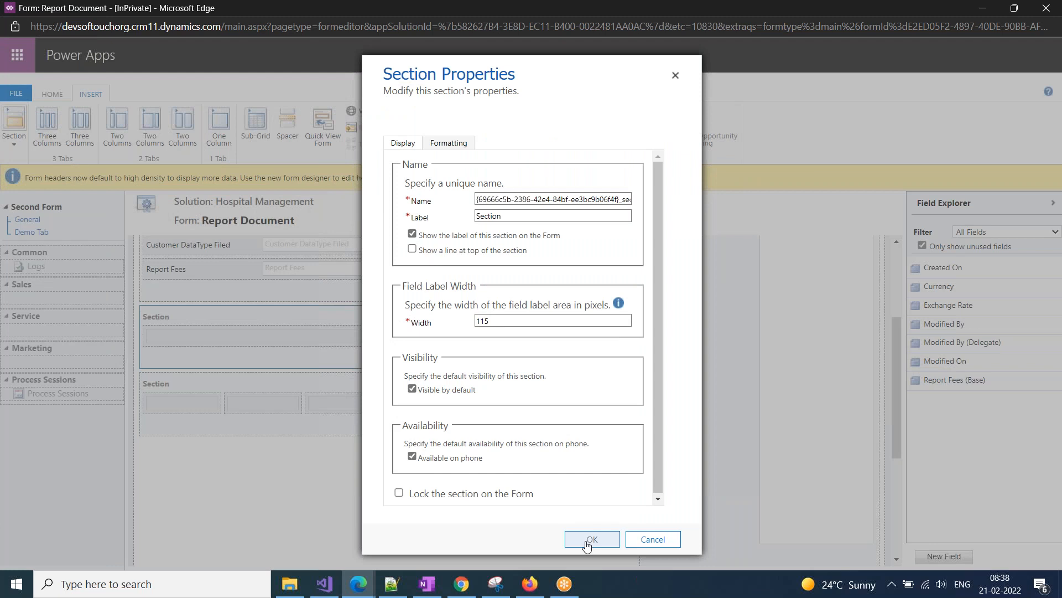
left_click(588, 540)
Publish the Report Document form changes
scroll(306, 448, "up", 2)
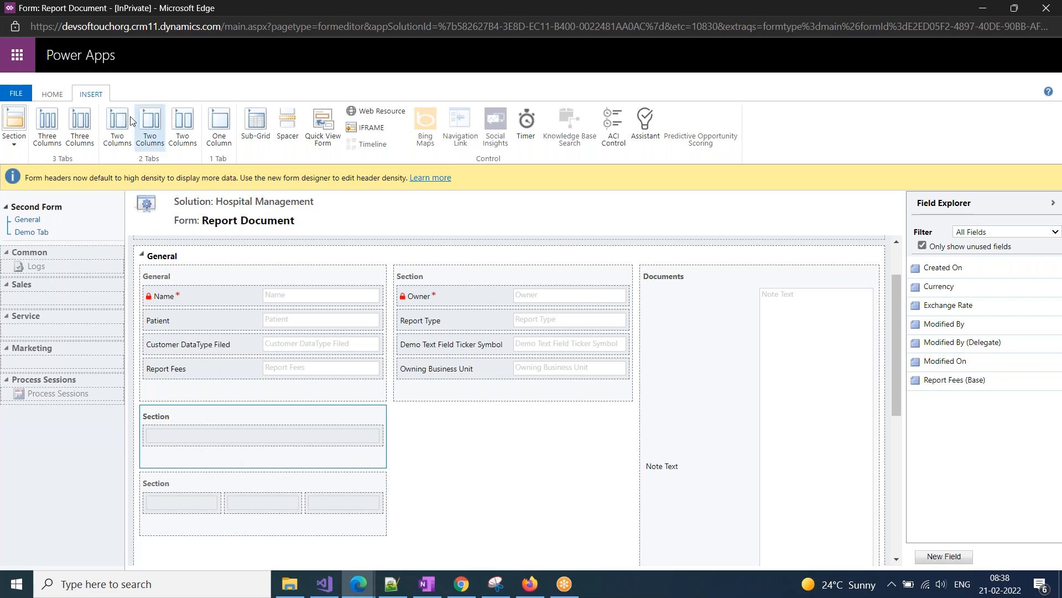
left_click(55, 95)
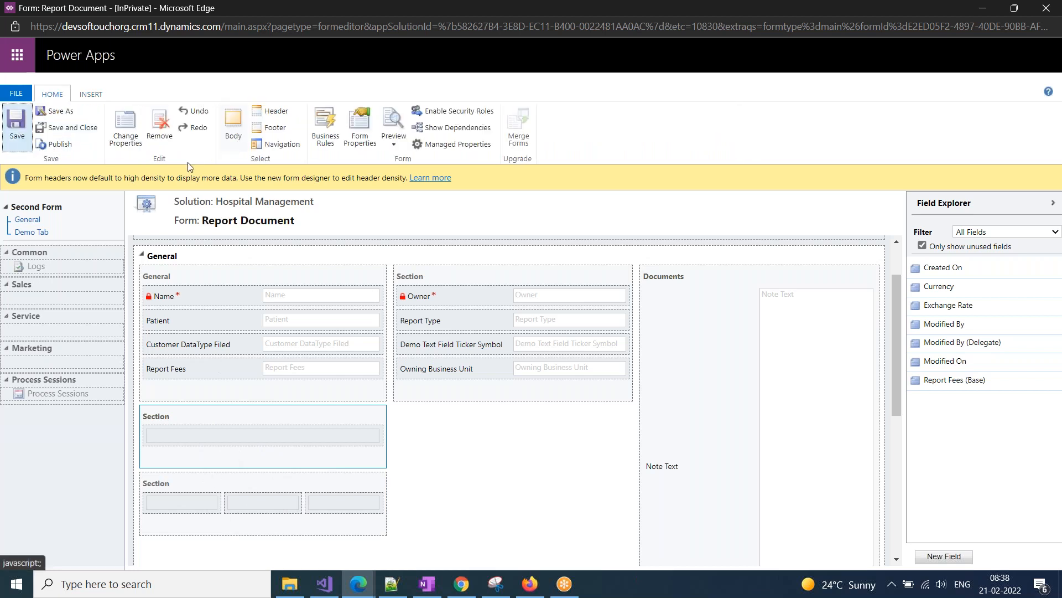
left_click(55, 143)
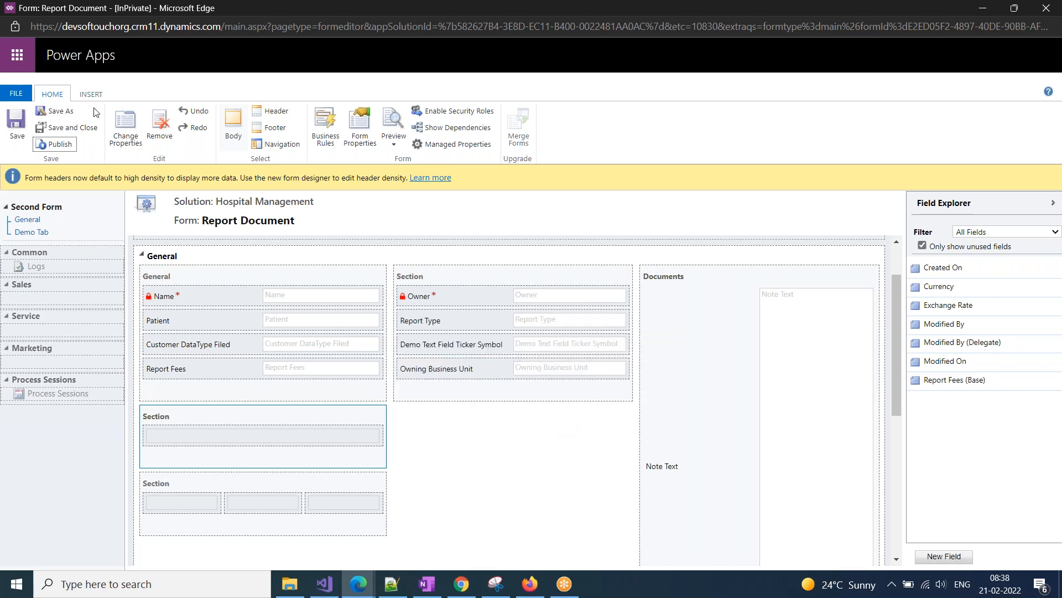
Switch to the Hospital Management app, open the BP Checkup report document and review its Demo Tab and General tab layouts
left_click(359, 584)
left_click(208, 520)
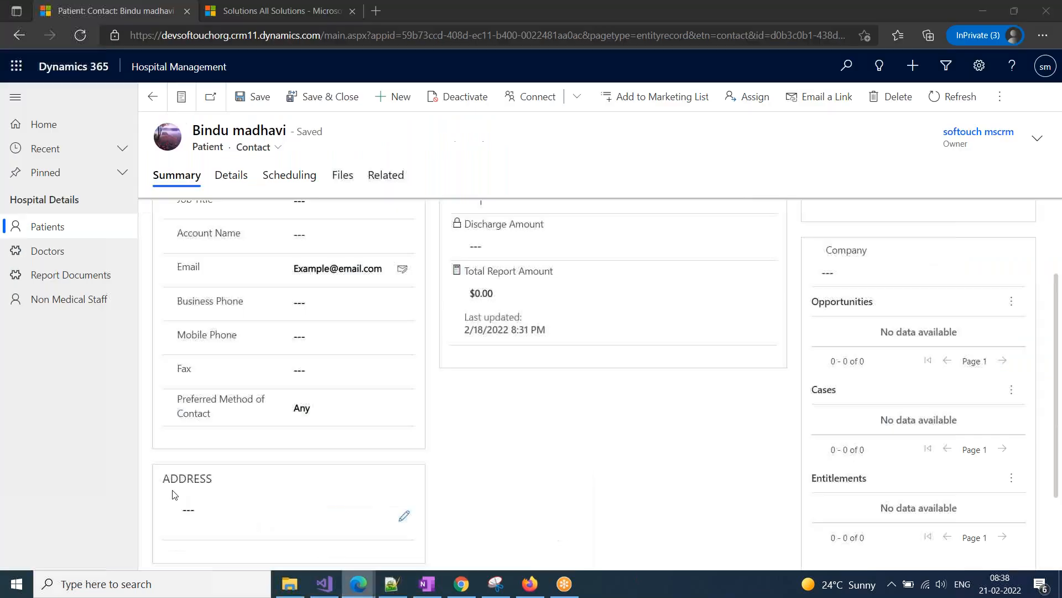
left_click(174, 39)
left_click(83, 280)
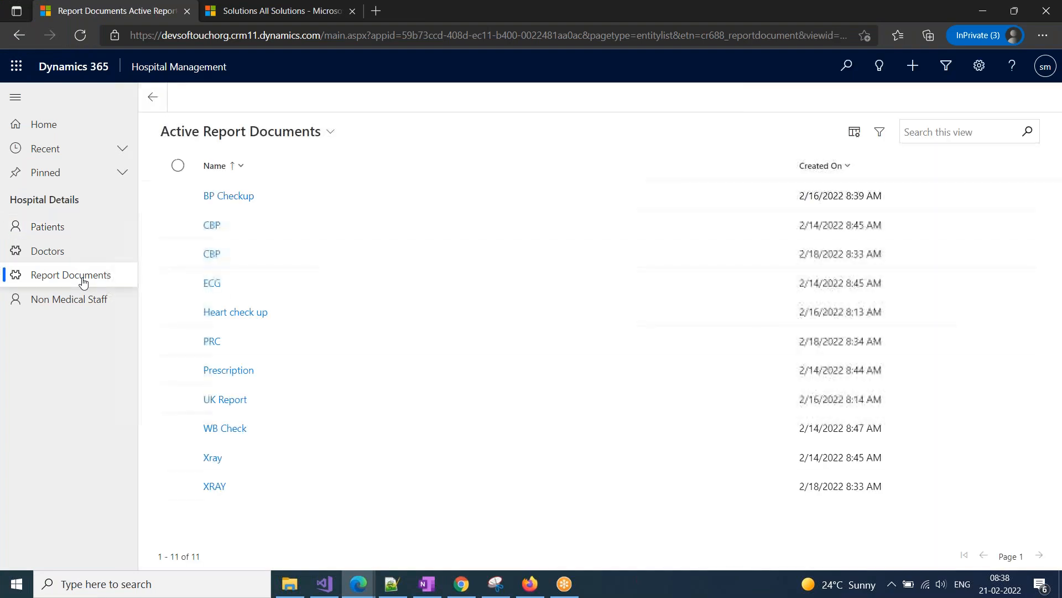
left_click(239, 201)
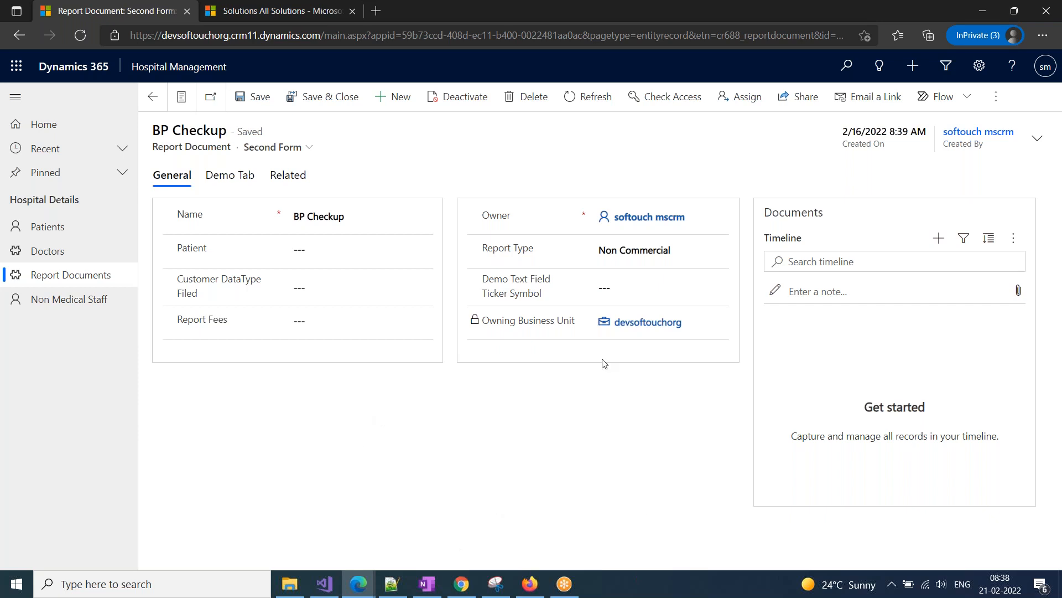
left_click(237, 181)
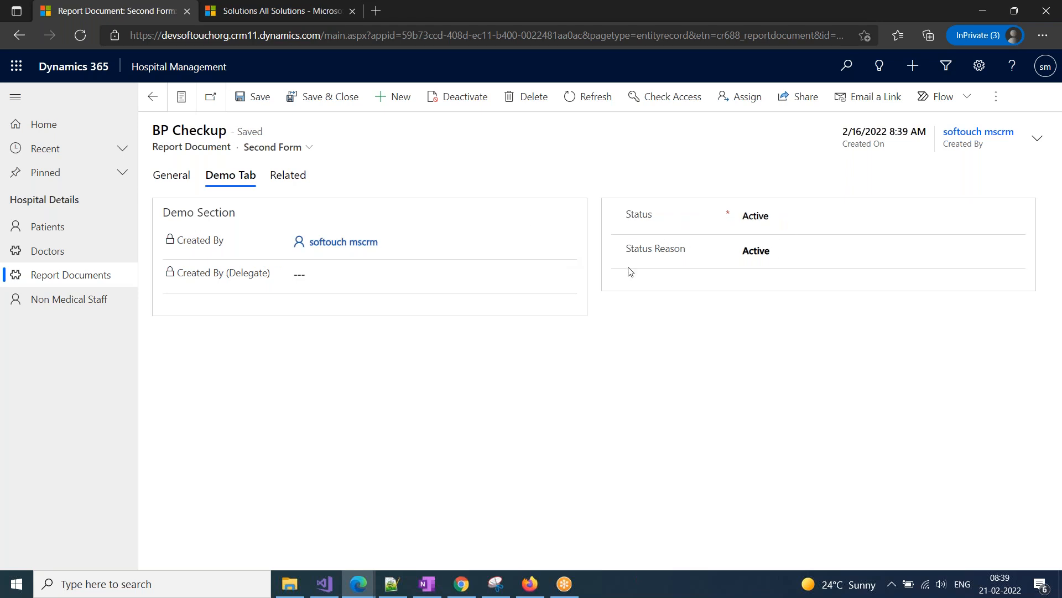
left_click(187, 188)
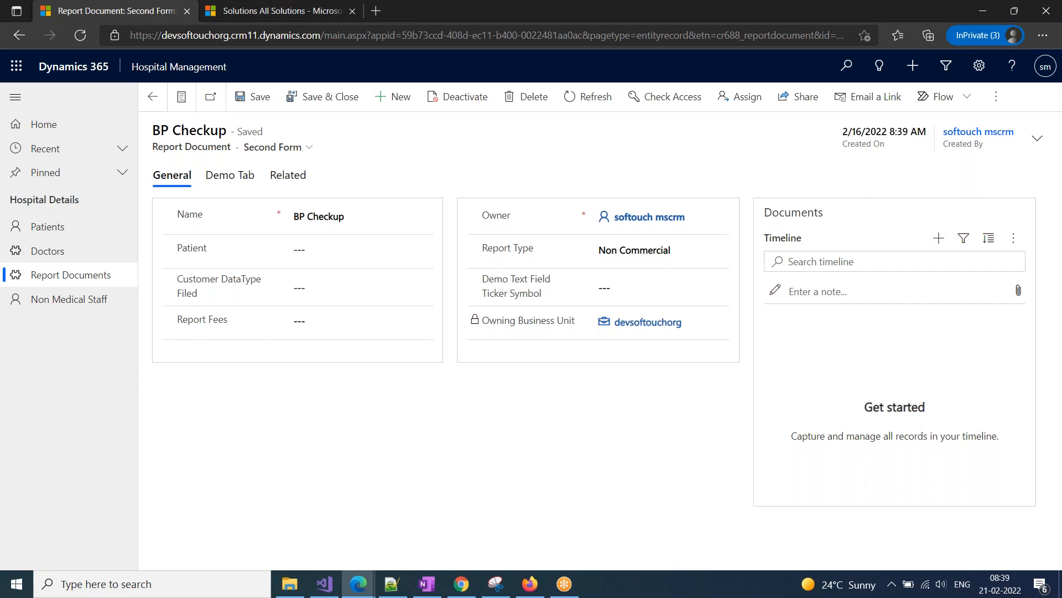
Return to the Report Document form editor, review the General tab's sections and open the tab's properties
left_click(360, 592)
left_click(493, 525)
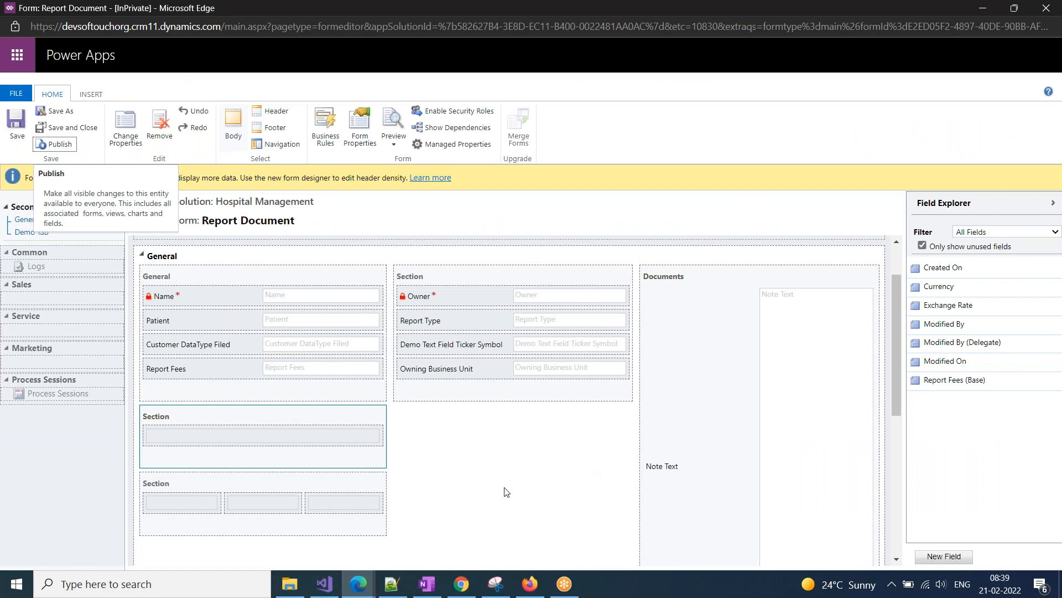
scroll(504, 492, "up", 1)
scroll(504, 492, "up", 1)
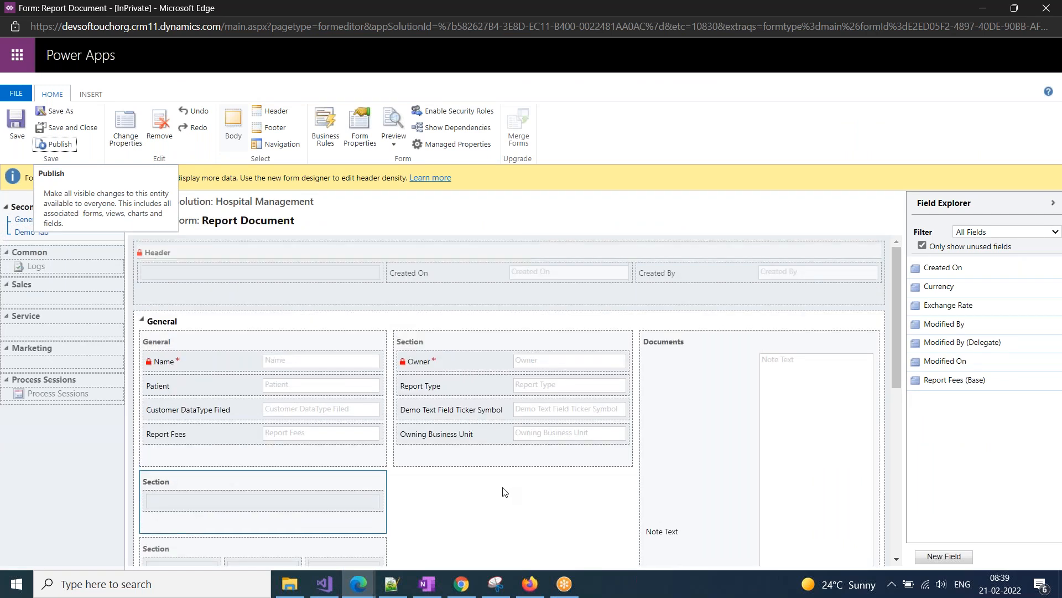
scroll(219, 327, "down", 1)
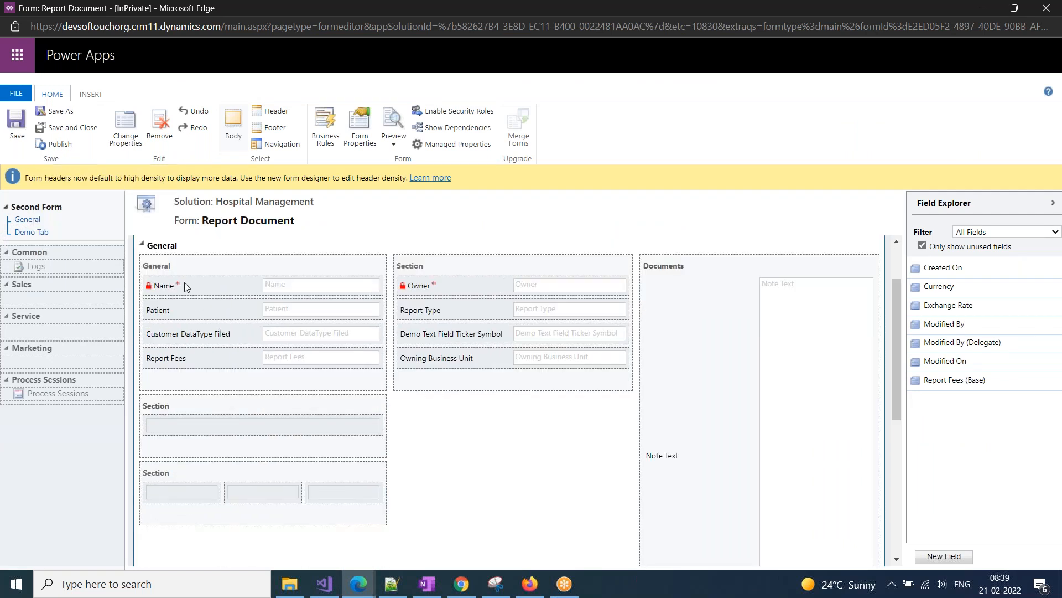
scroll(249, 423, "up", 1)
left_click(136, 135)
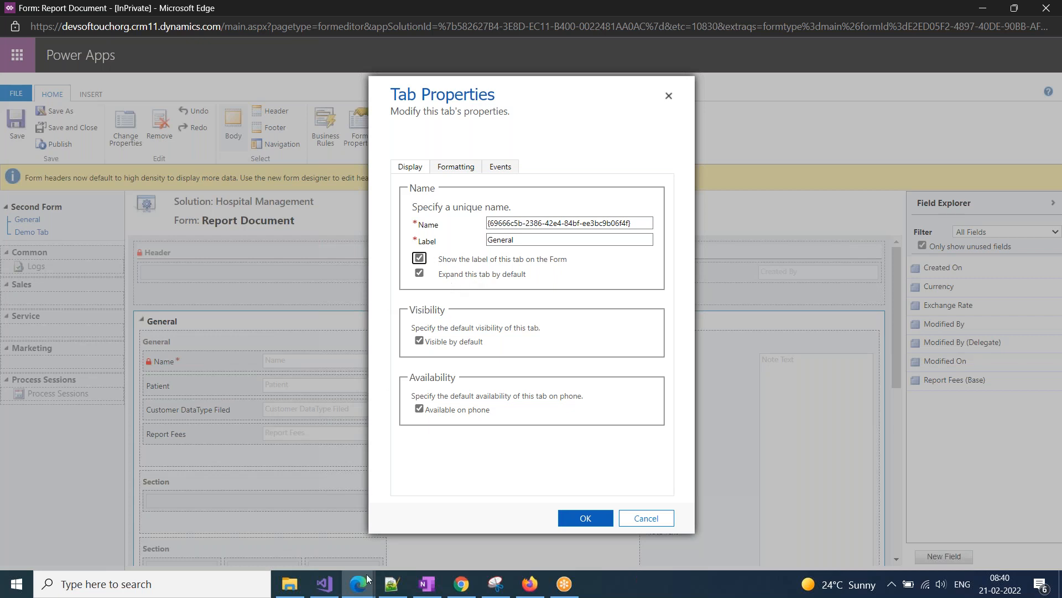
Switch to the BP Checkup record, compare its General and Demo Tab layouts, and return to the General tab's properties in the form editor
left_click(358, 589)
left_click(249, 540)
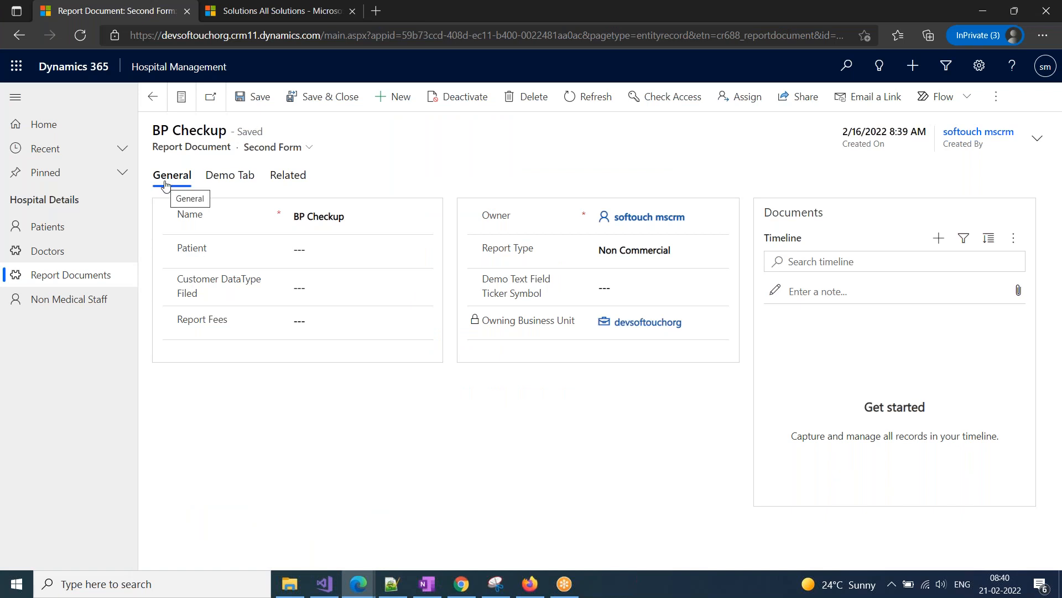
left_click(213, 176)
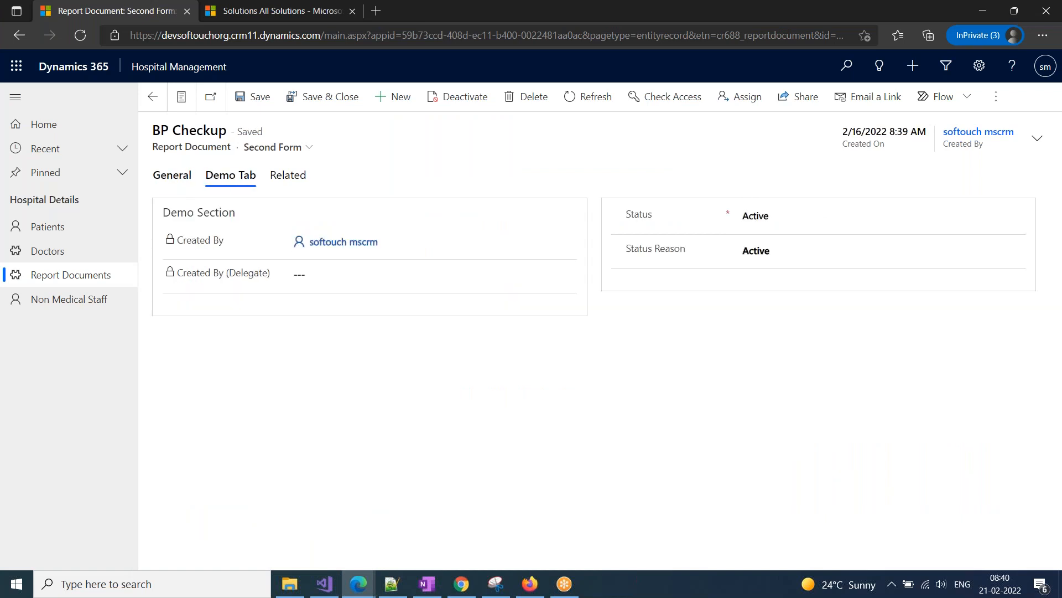
left_click(183, 182)
left_click(229, 183)
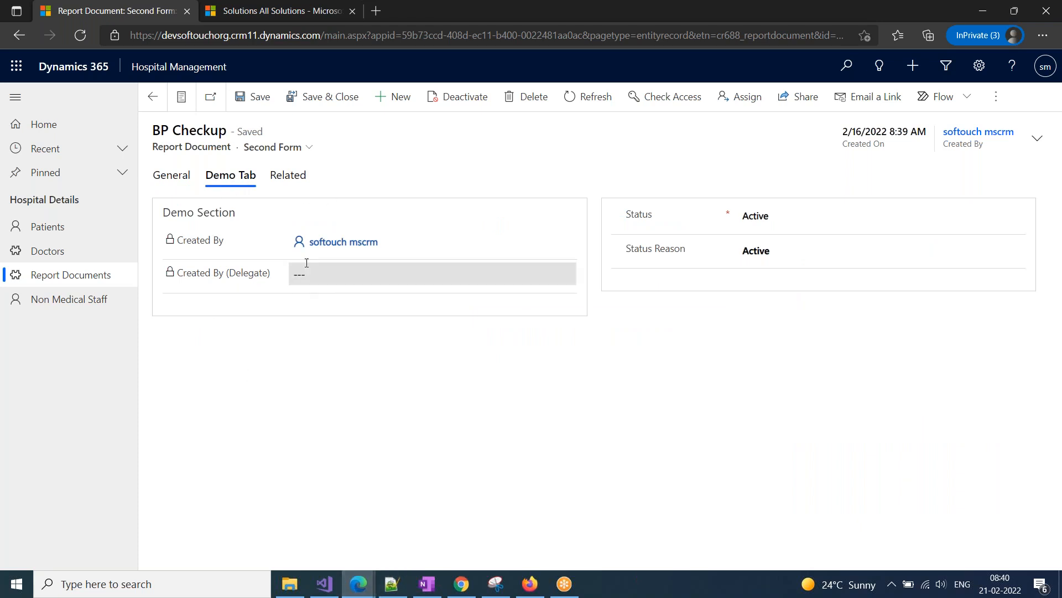
left_click(361, 585)
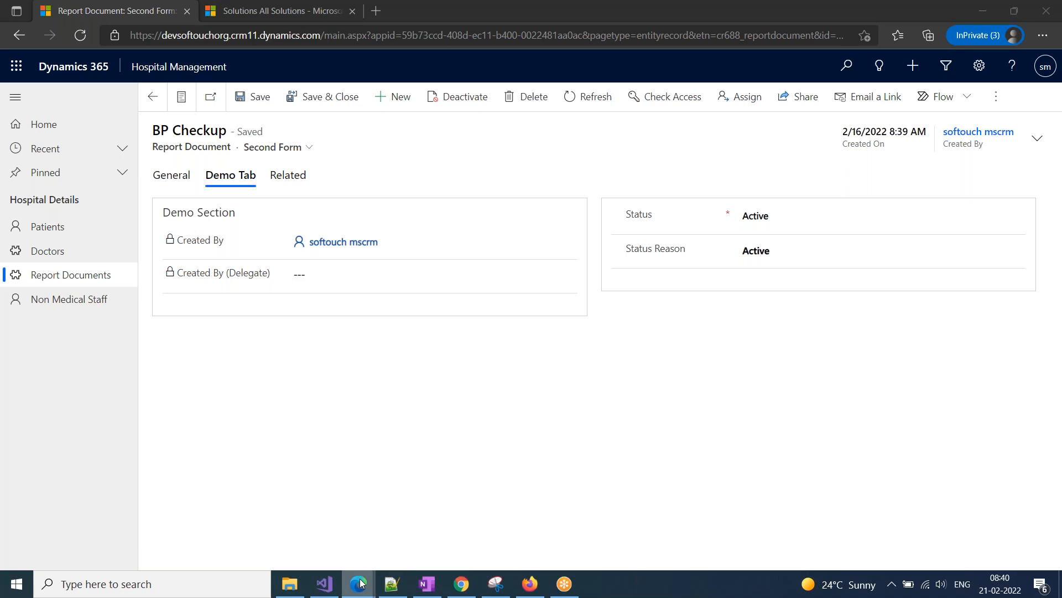
left_click(501, 529)
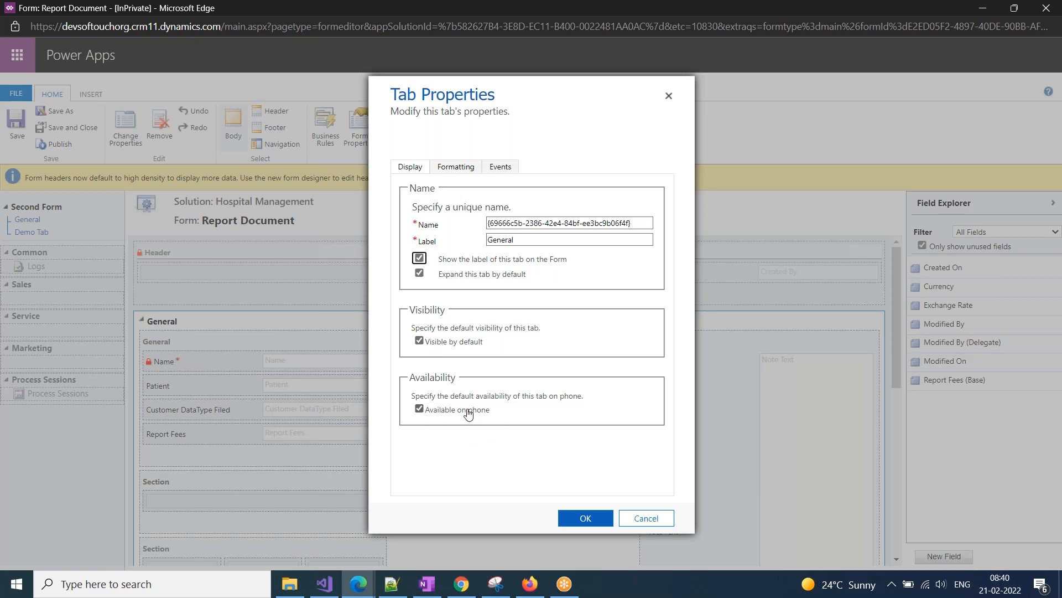
Examine the General tab's column layout, column widths and event handlers, and close its properties
left_click(451, 168)
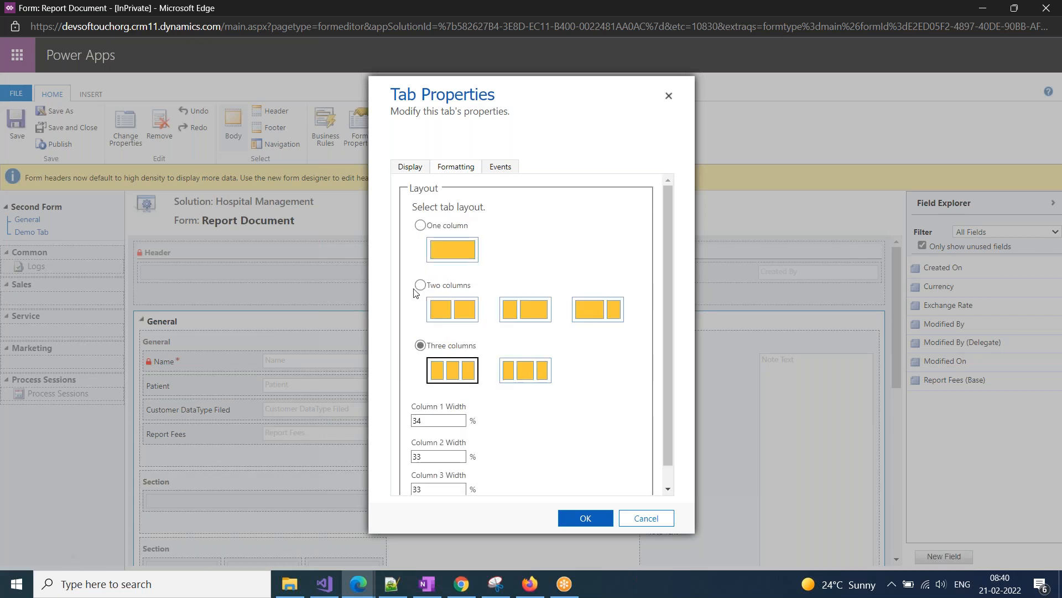
scroll(557, 356, "down", 1)
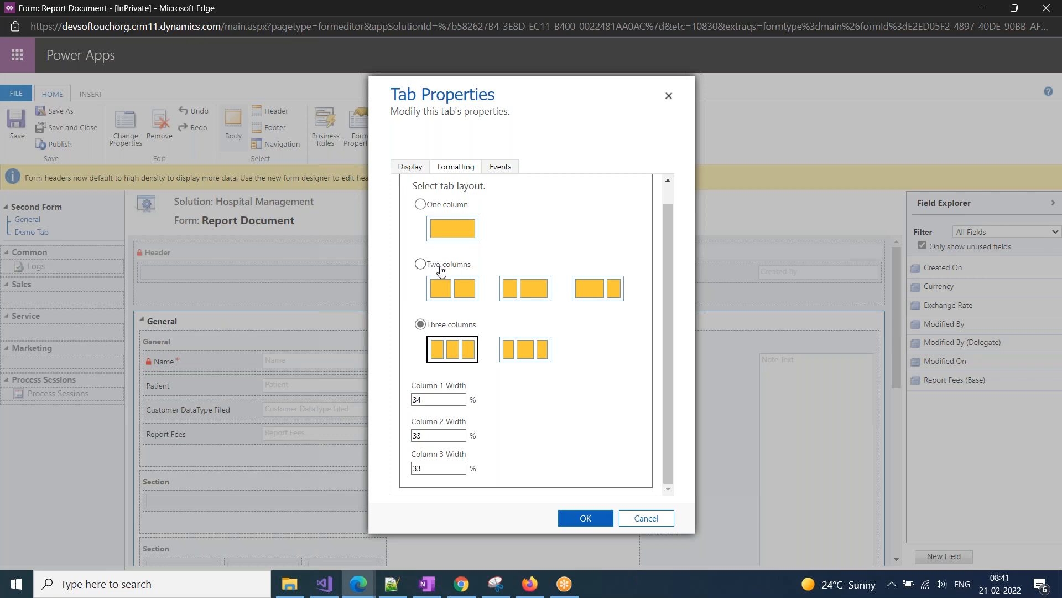
left_click(500, 168)
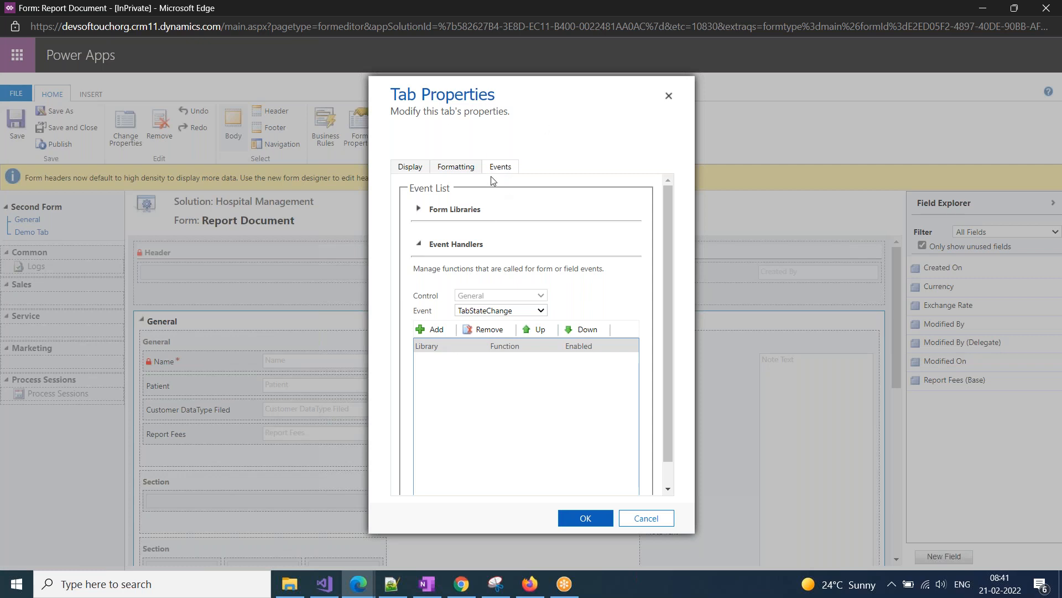
left_click(669, 97)
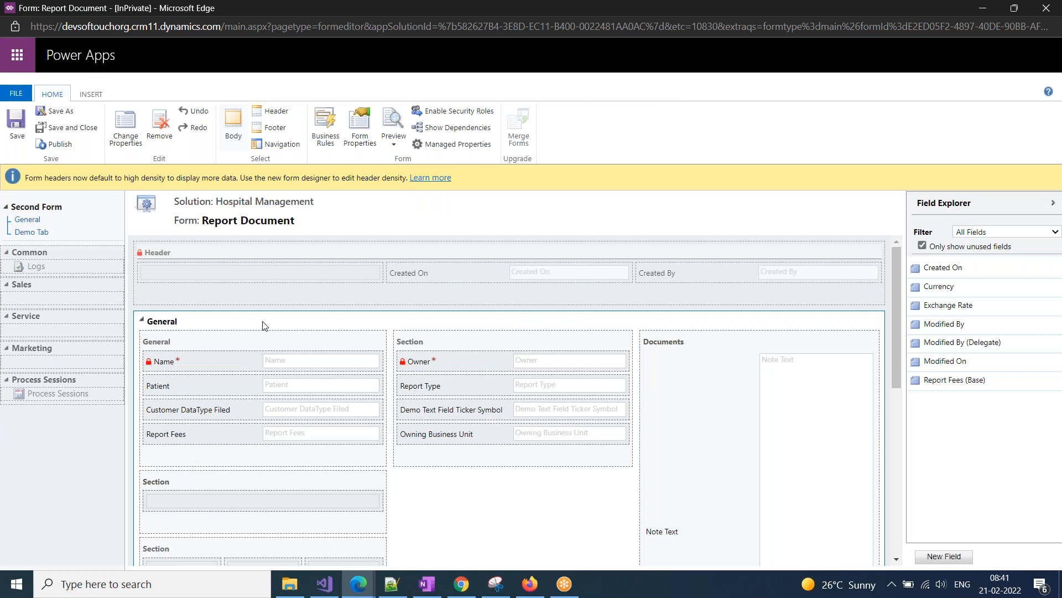
For the General section, turn on showing its label and a line at its top, and select the field label width
left_click(232, 336)
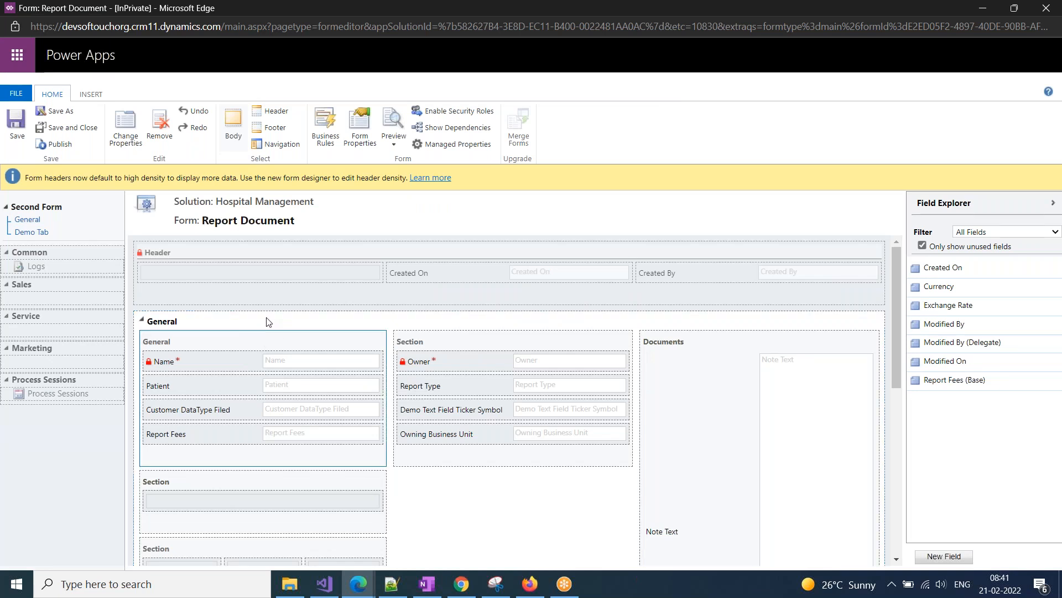
left_click(128, 132)
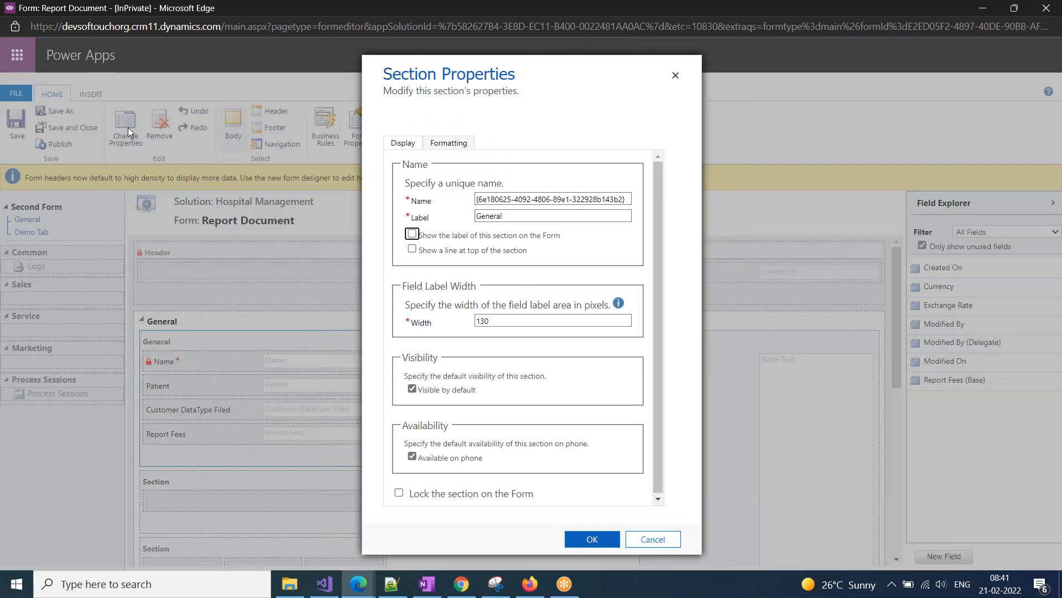
left_click(410, 236)
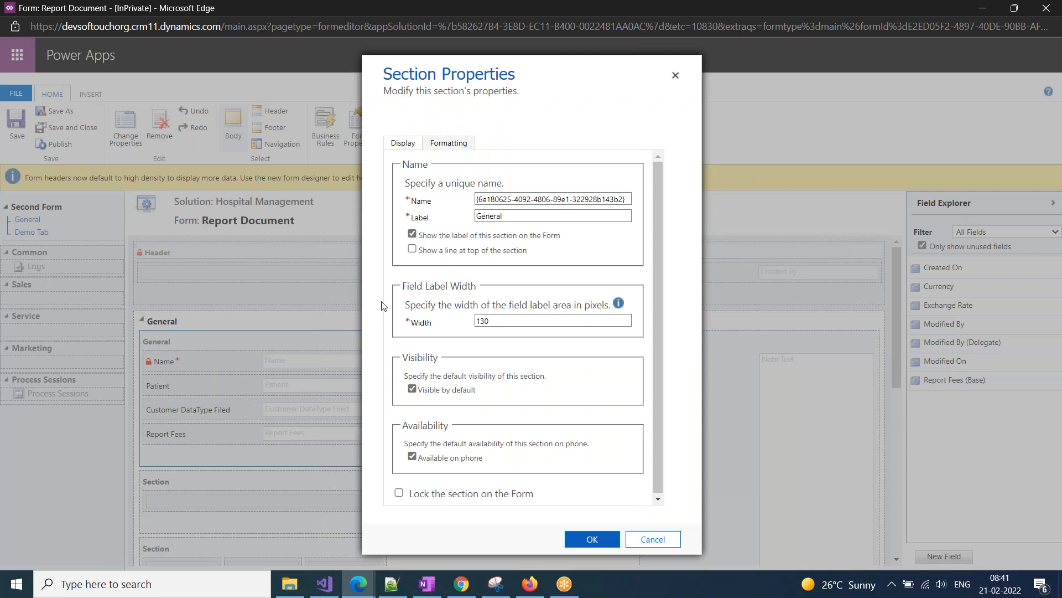
left_click(413, 249)
double_click(481, 321)
Switch to the BP Checkup record and examine the Demo Tab's field label widths and section arrangement at larger and normal browser zoom
left_click(358, 584)
left_click(220, 536)
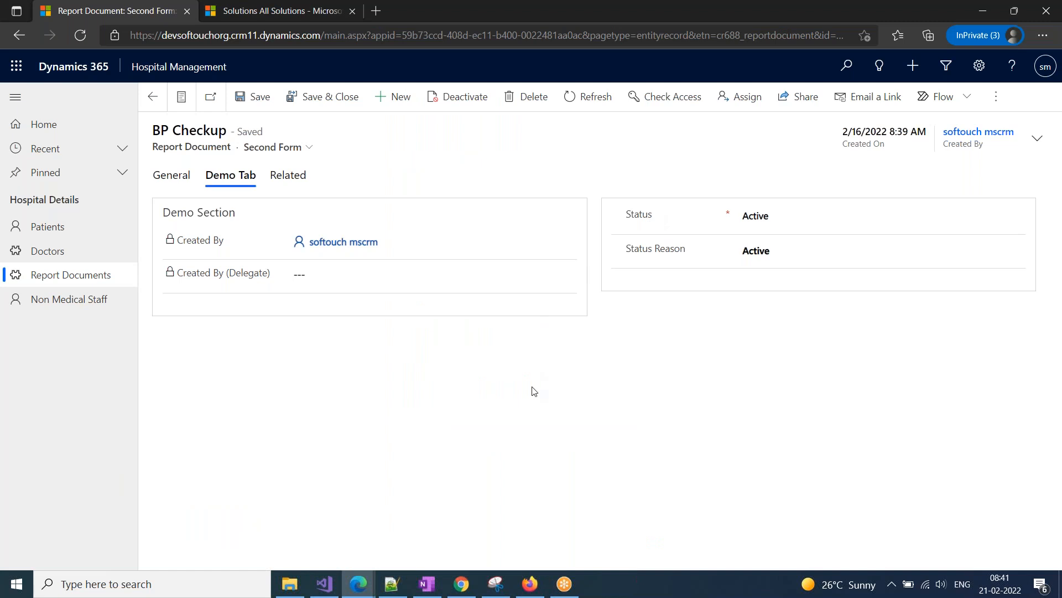
key("ctrl+plus")
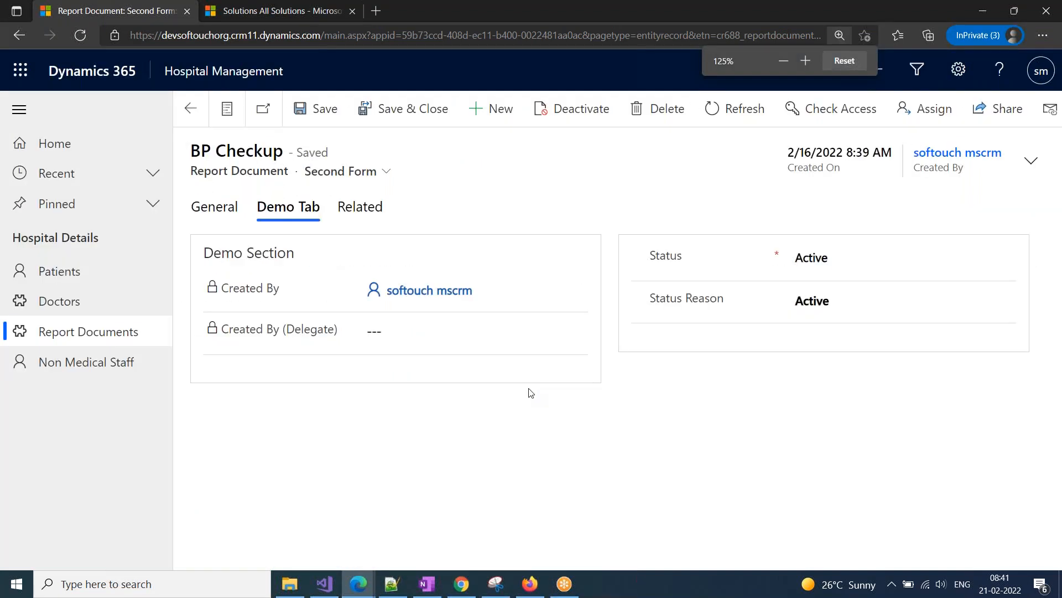
key("ctrl+plus")
key("ctrl+plus")
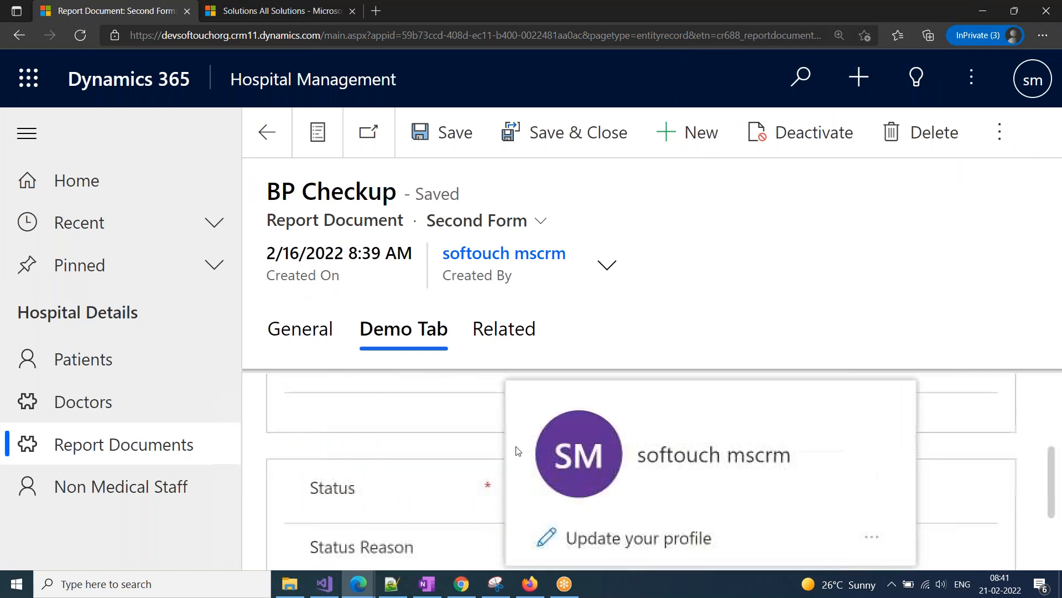
scroll(360, 467, "up", 3)
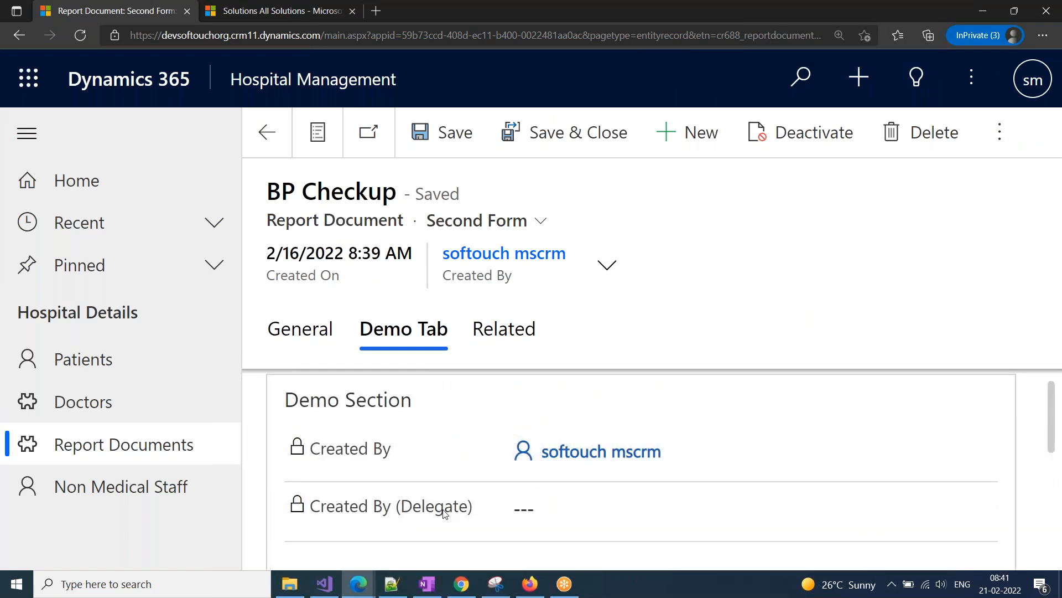
scroll(441, 506, "down", 3)
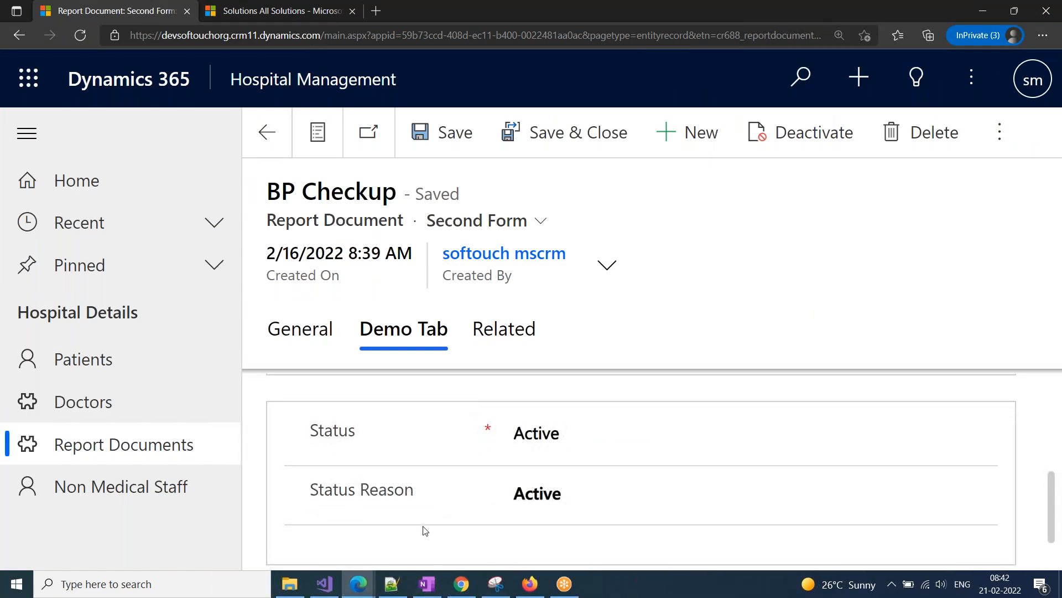
key("ctrl+minus")
key("ctrl+minus")
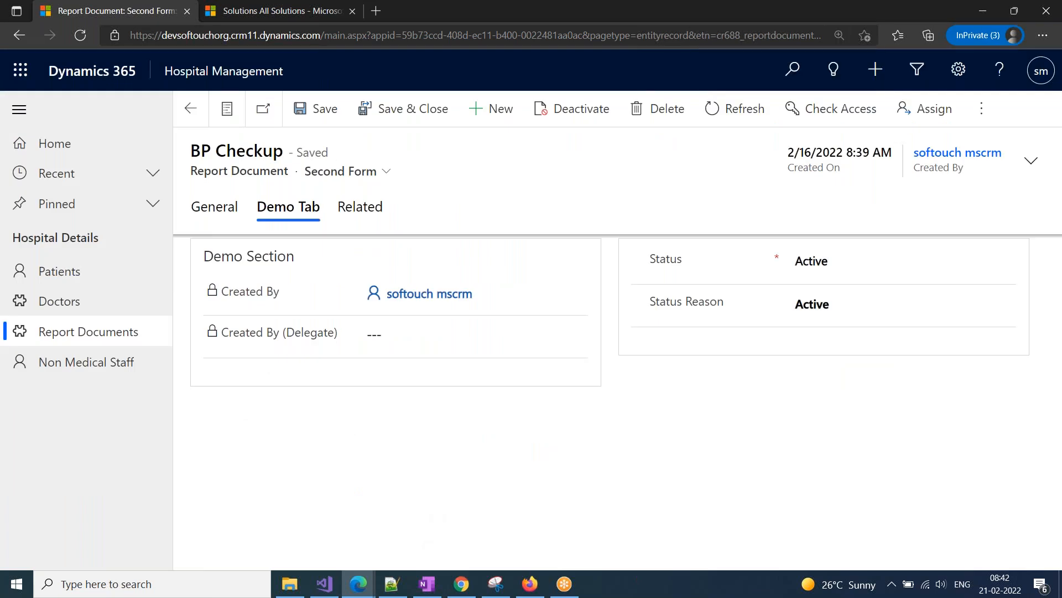
key("ctrl+minus")
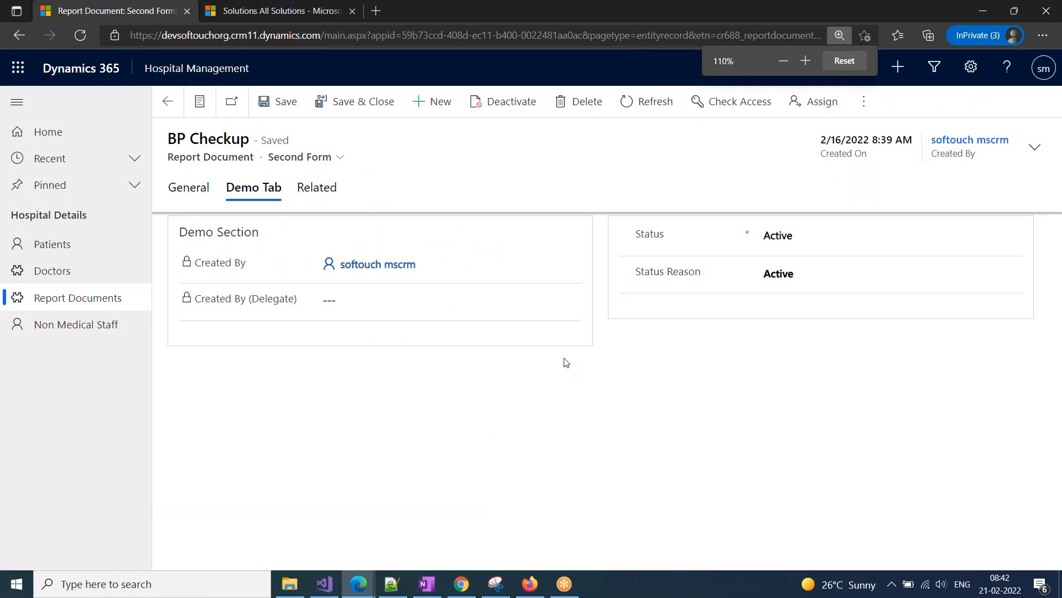
key("ctrl+minus")
key("ctrl+minus")
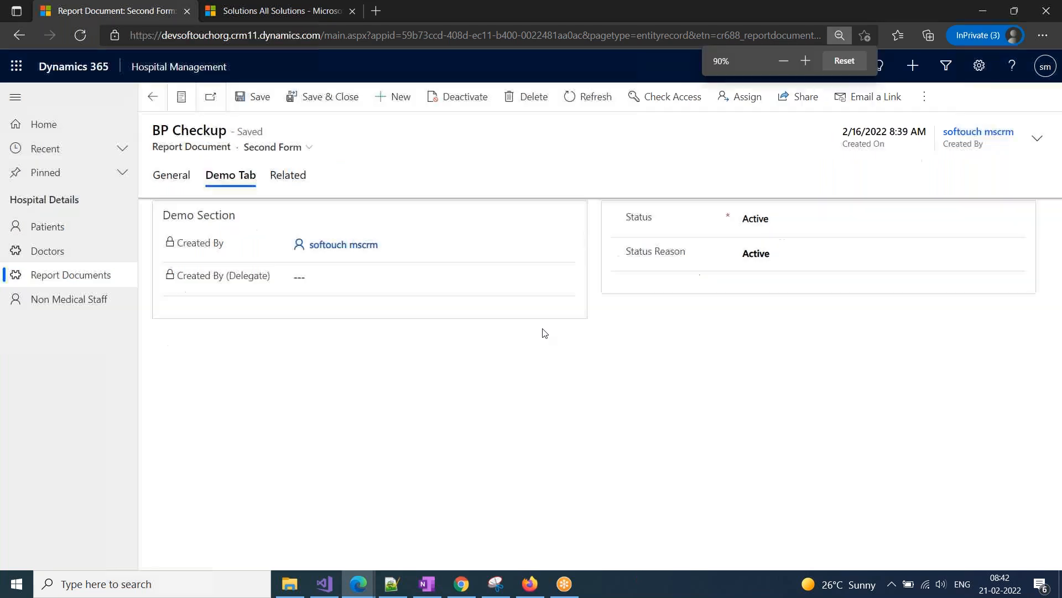
left_click(836, 65)
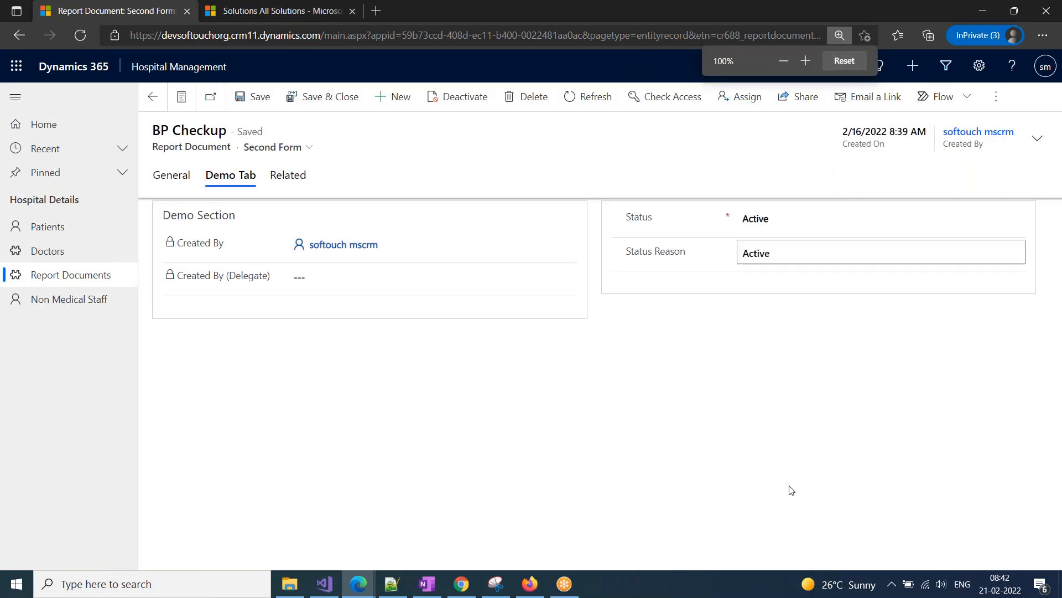
mouse_move(339, 237)
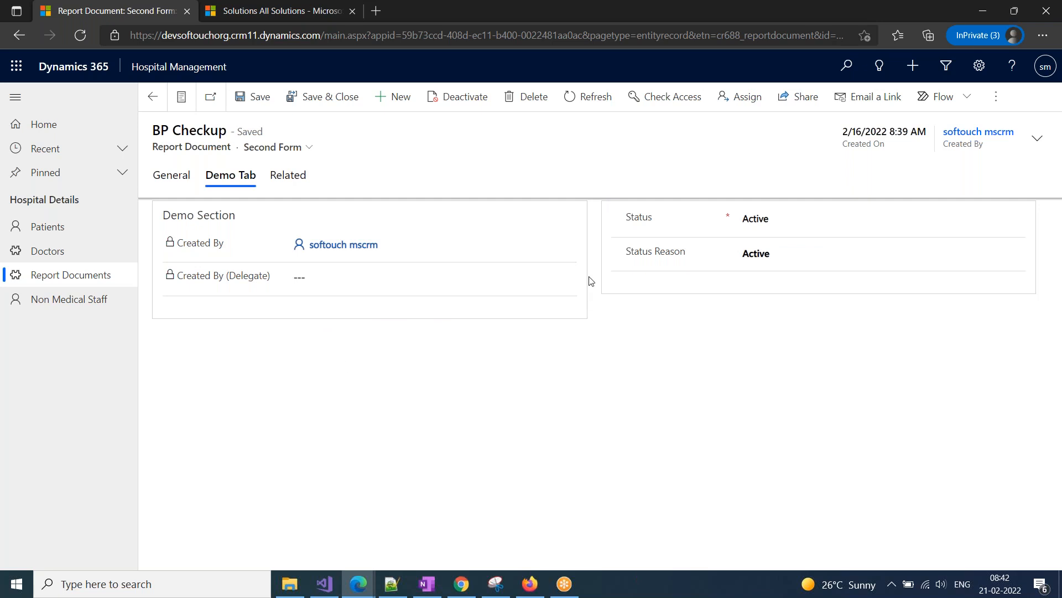
Return to the form editor and apply the General section's property changes
left_click(354, 591)
left_click(498, 531)
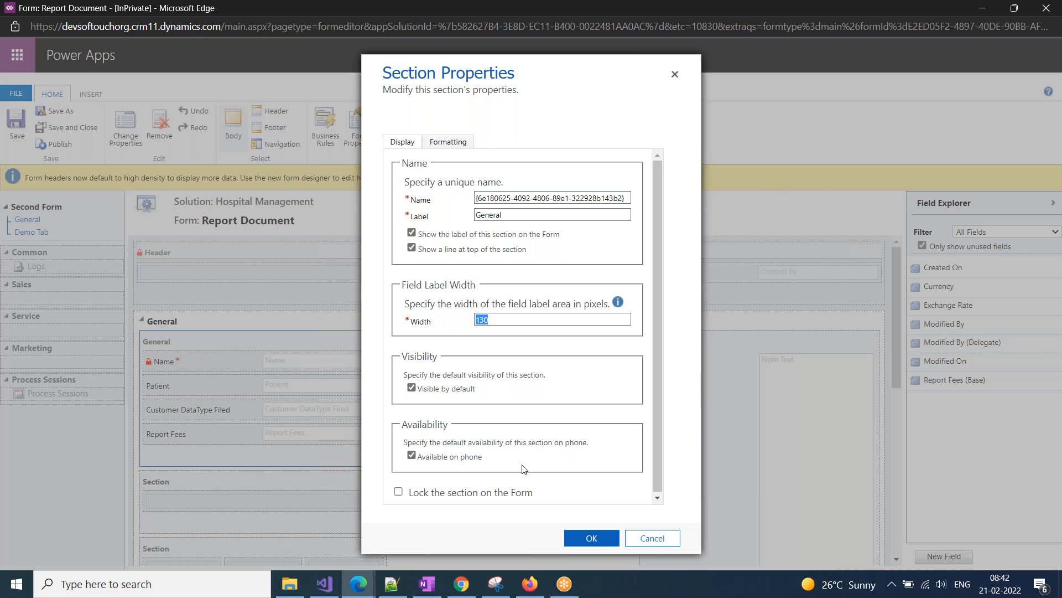
left_click(427, 391)
left_click(596, 540)
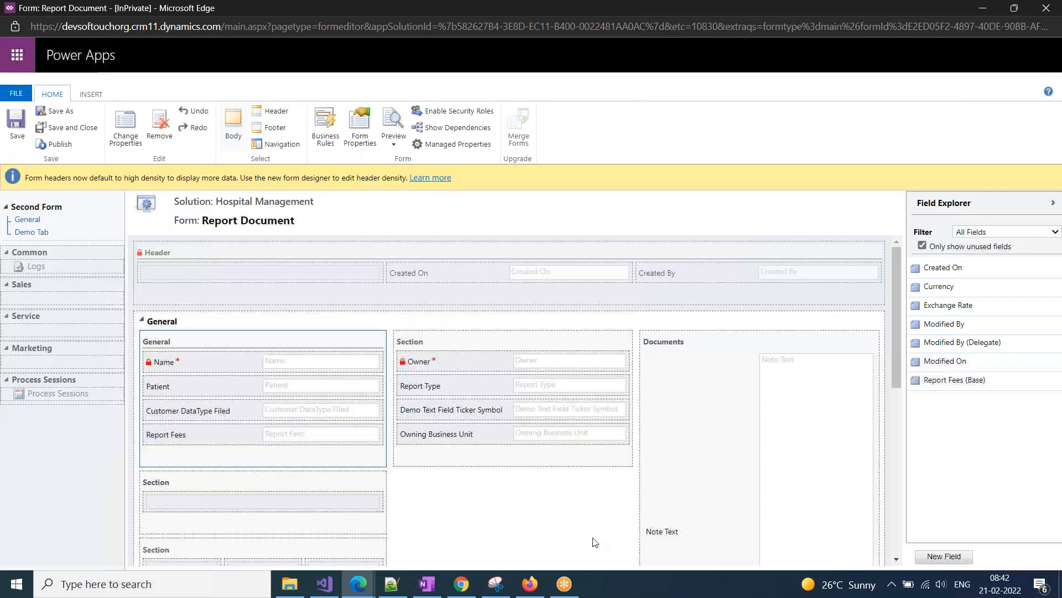
Lock the empty one-column section below the General section on the form
scroll(291, 552, "down", 1)
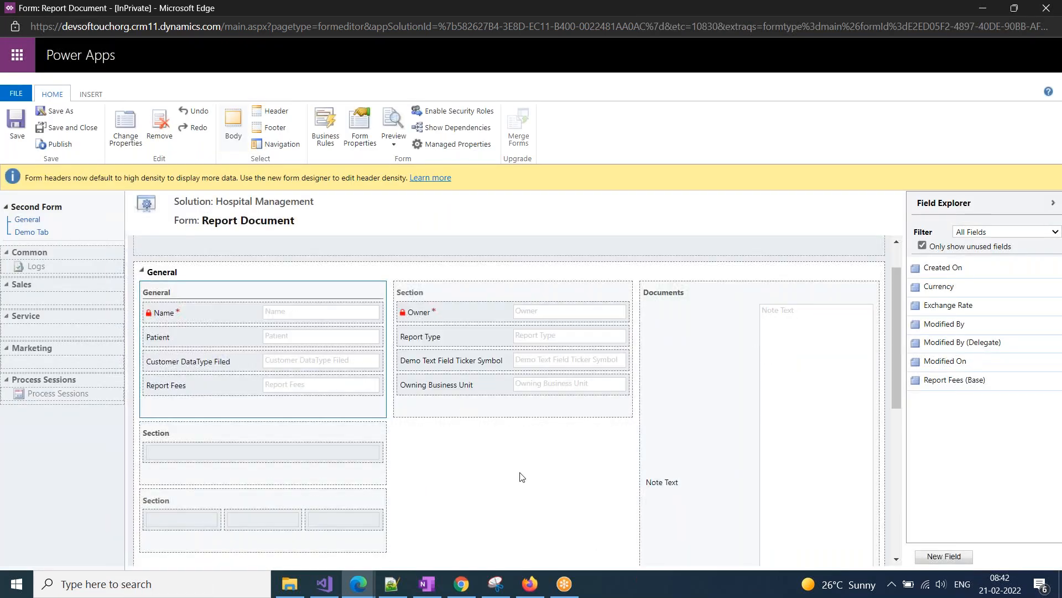
left_click(260, 442)
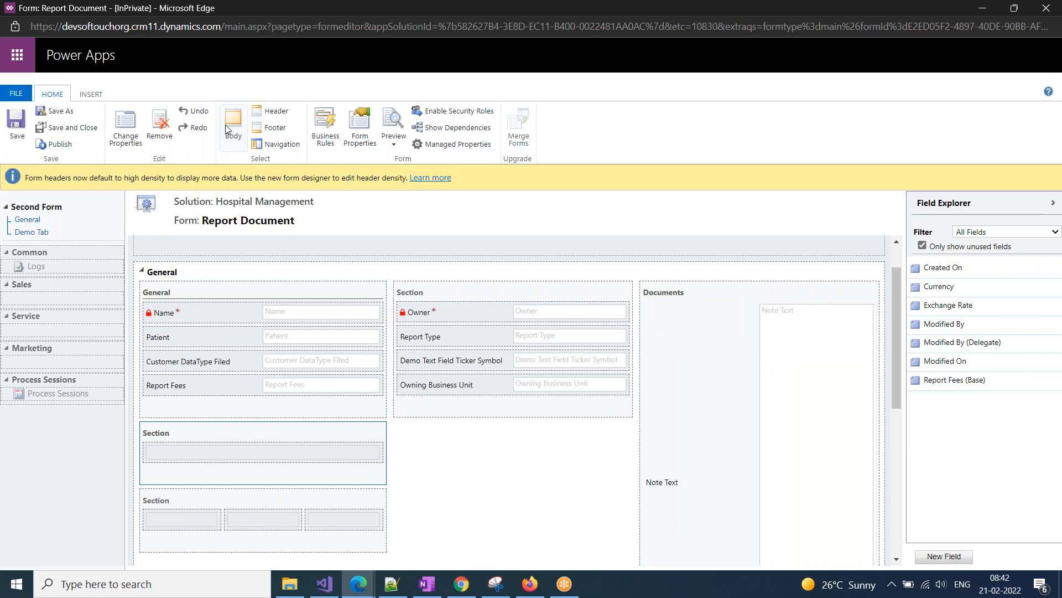
left_click(126, 128)
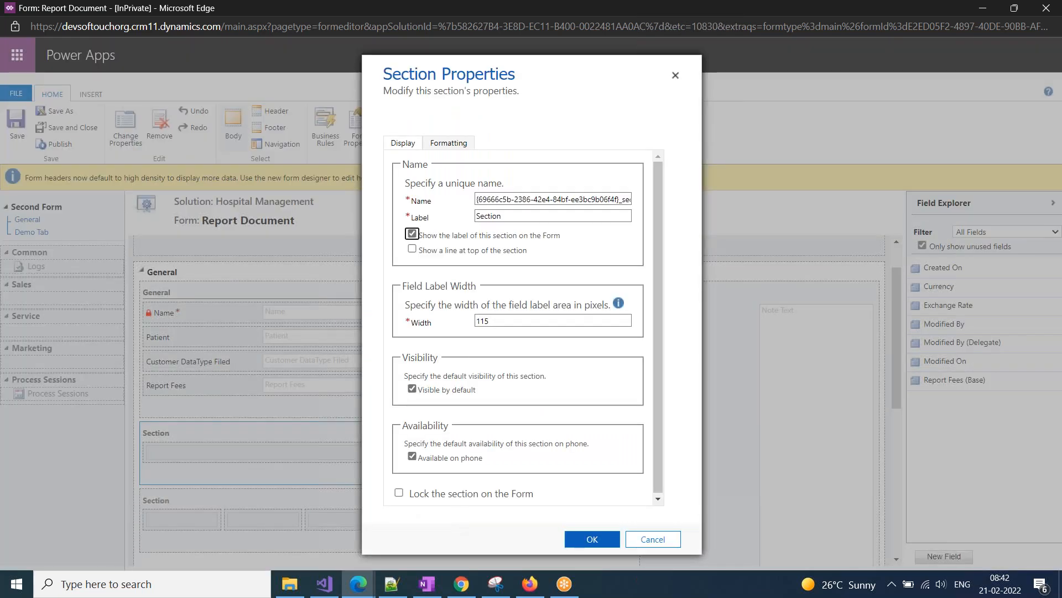
left_click(427, 494)
left_click(587, 539)
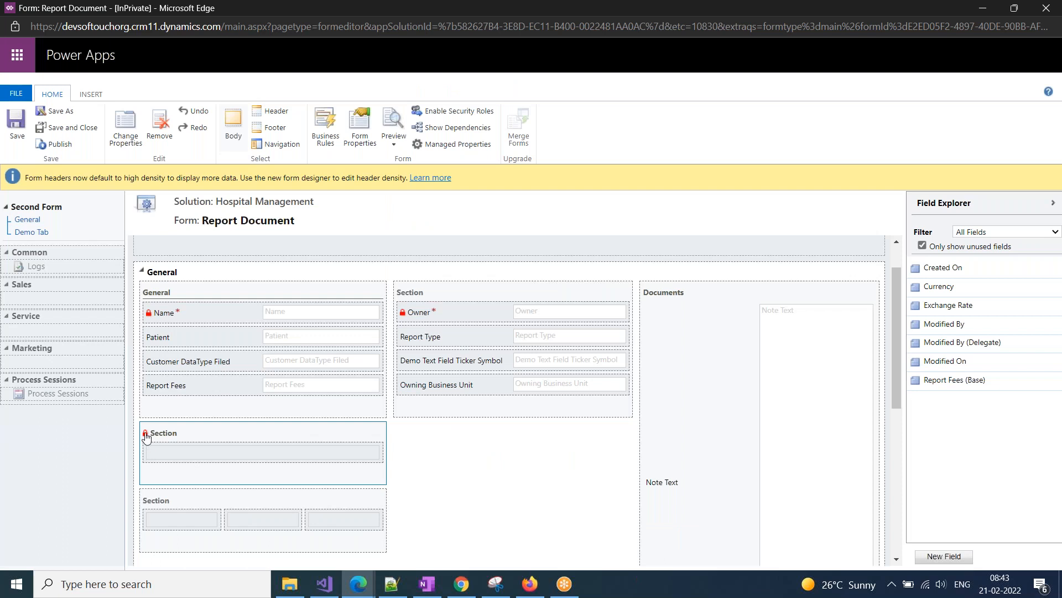
Try to remove the locked one-column section from the form
left_click(163, 136)
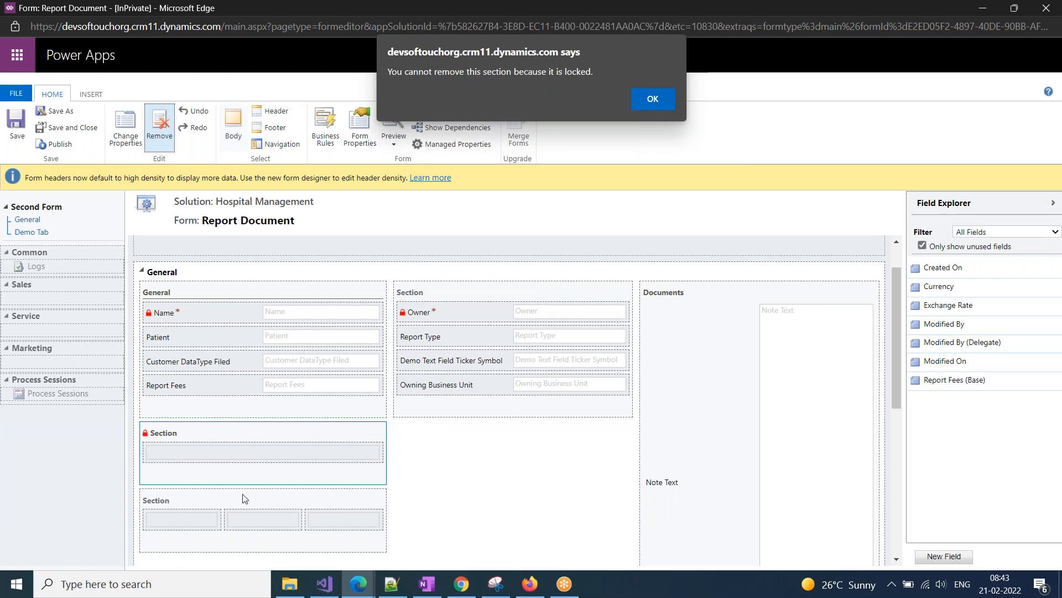
left_click(666, 104)
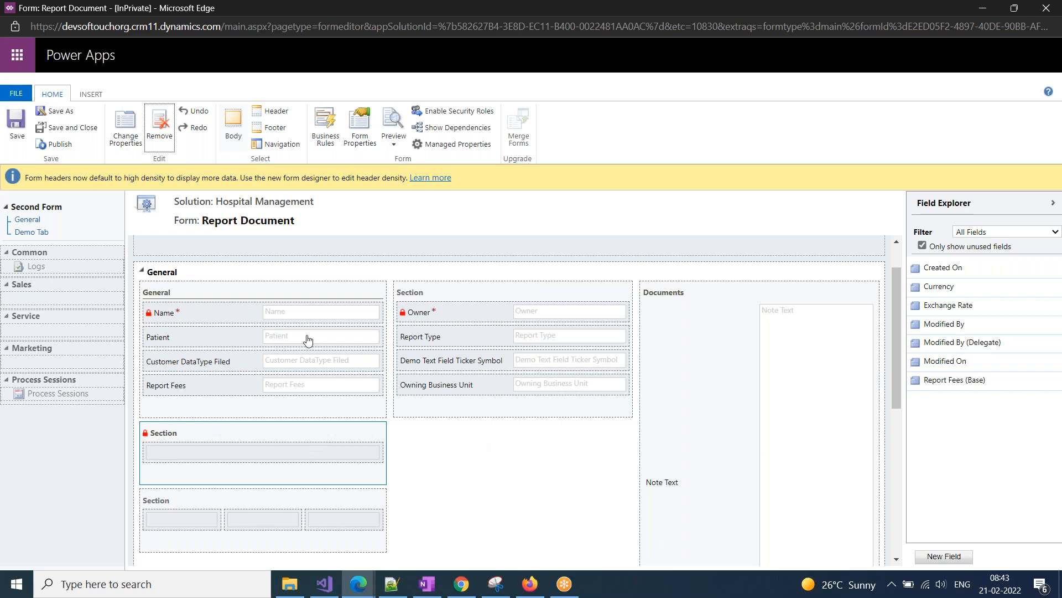
Open the locked section's properties and review its column layout, field label alignment and field label position options
left_click(222, 434)
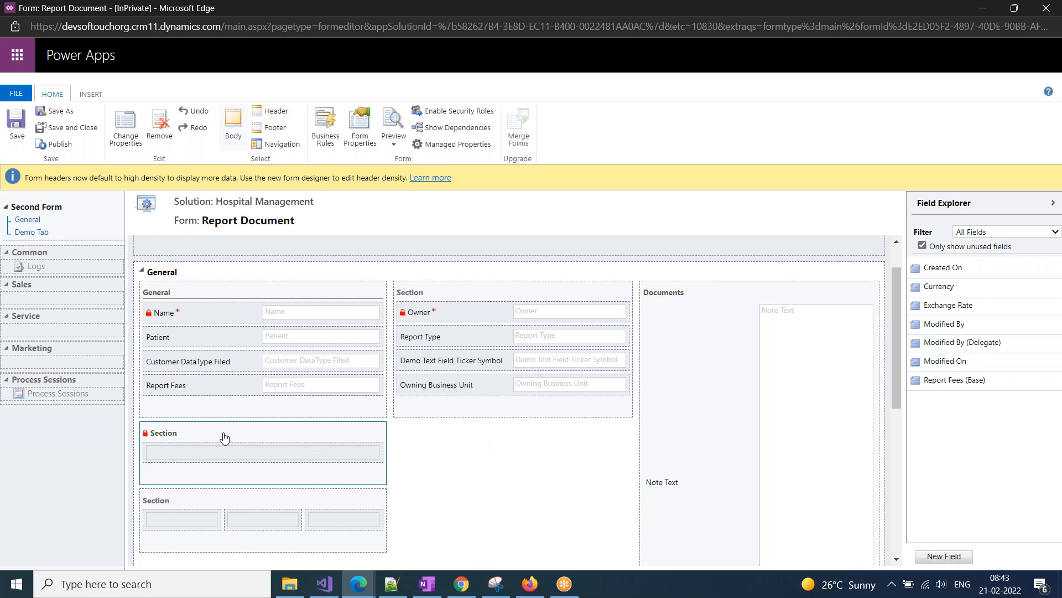
left_click(126, 125)
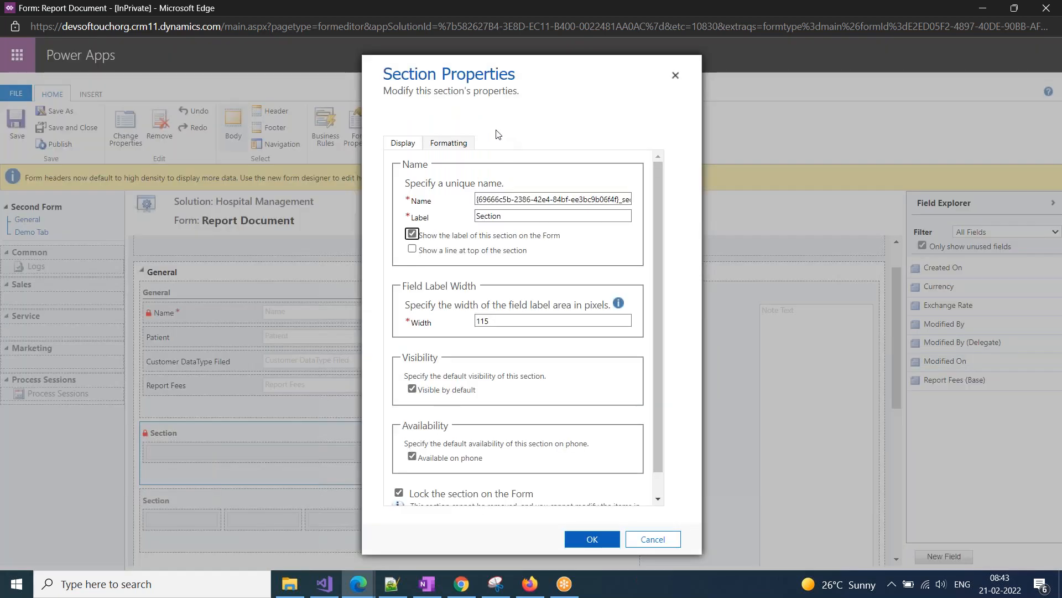
left_click(445, 145)
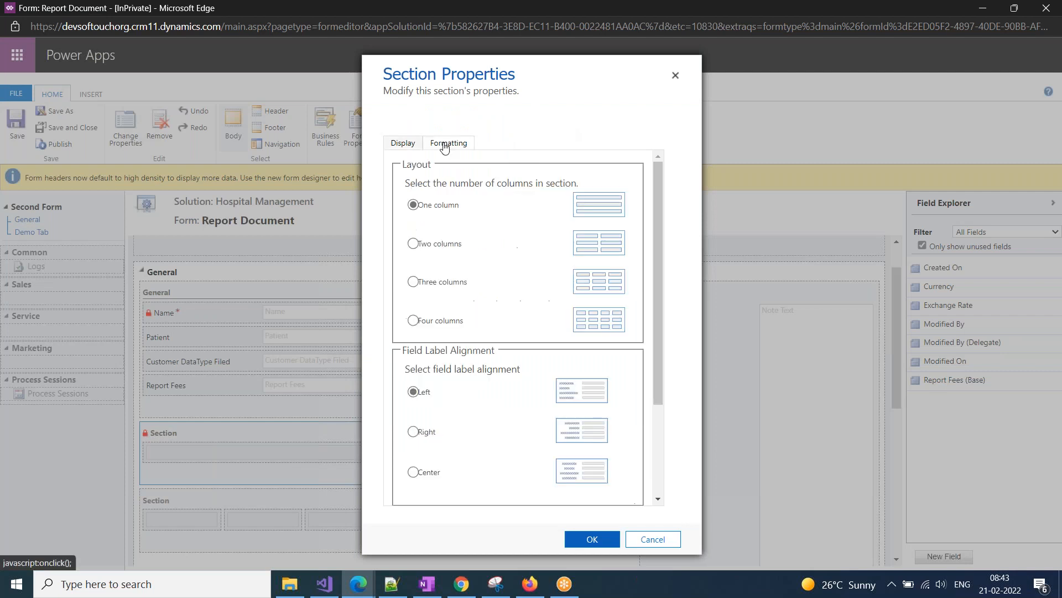
scroll(480, 427, "down", 2)
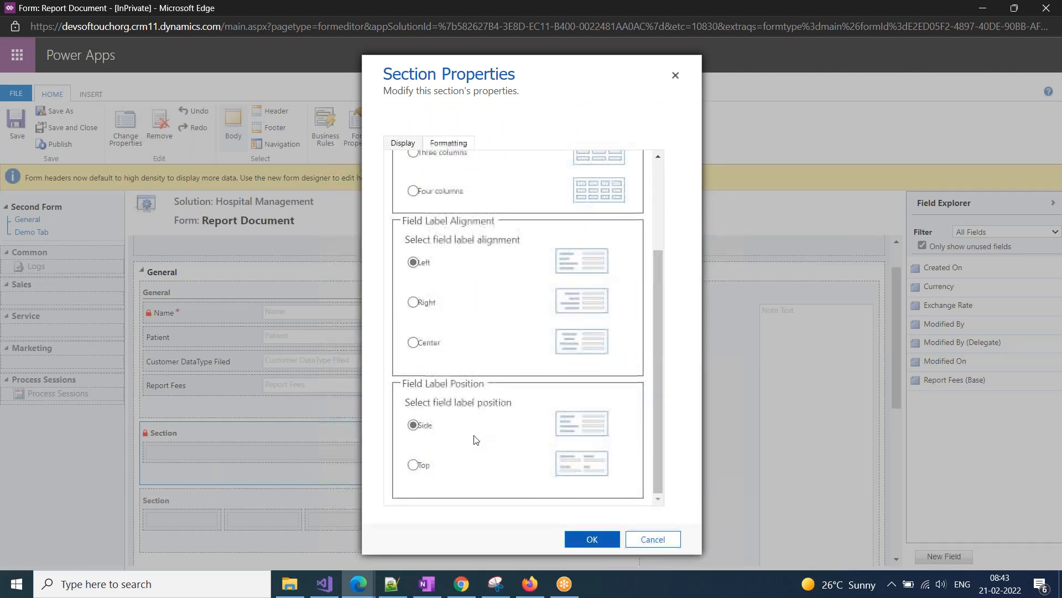
scroll(489, 437, "up", 1)
scroll(475, 439, "down", 1)
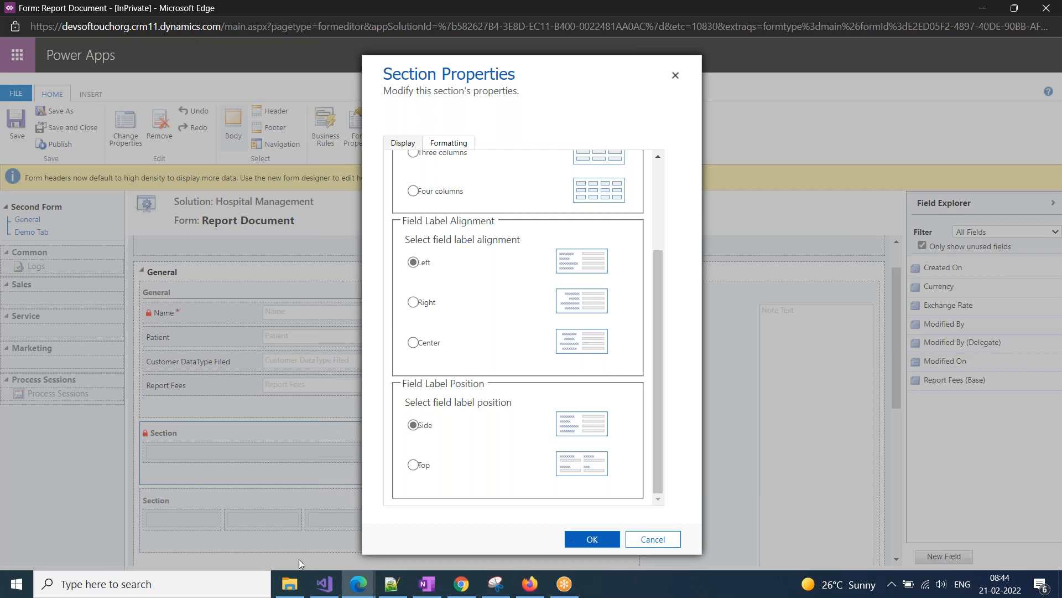
Open Word and create a blank document
left_click(13, 585)
type("wo")
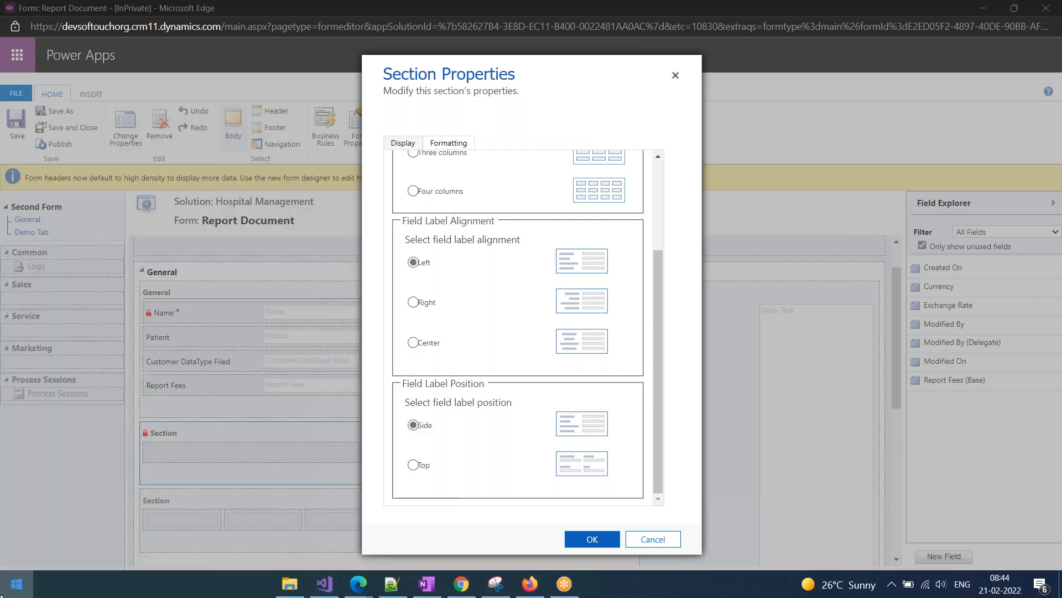
key("Return")
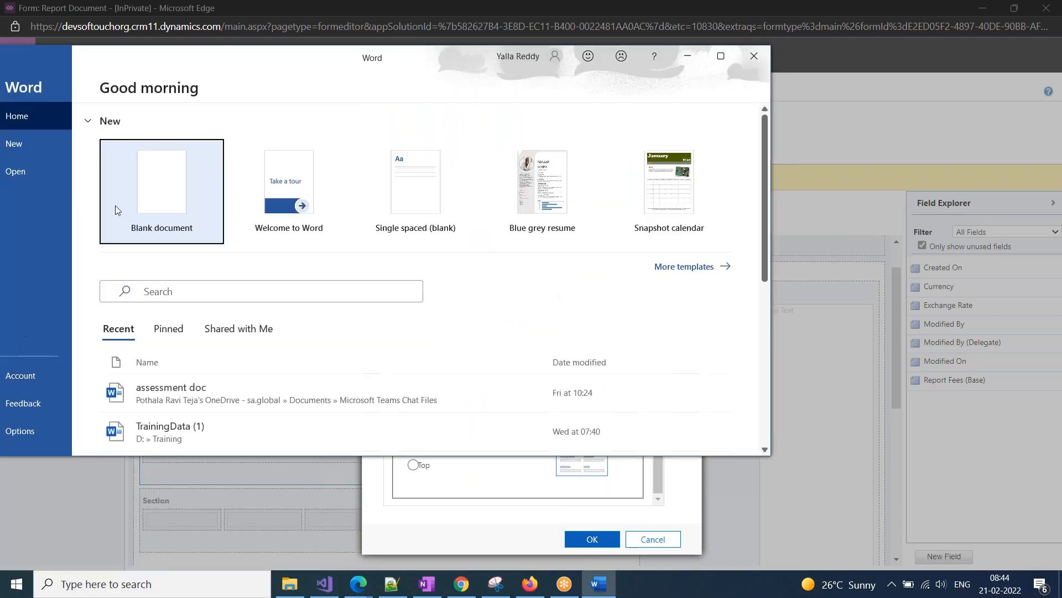
left_click(159, 172)
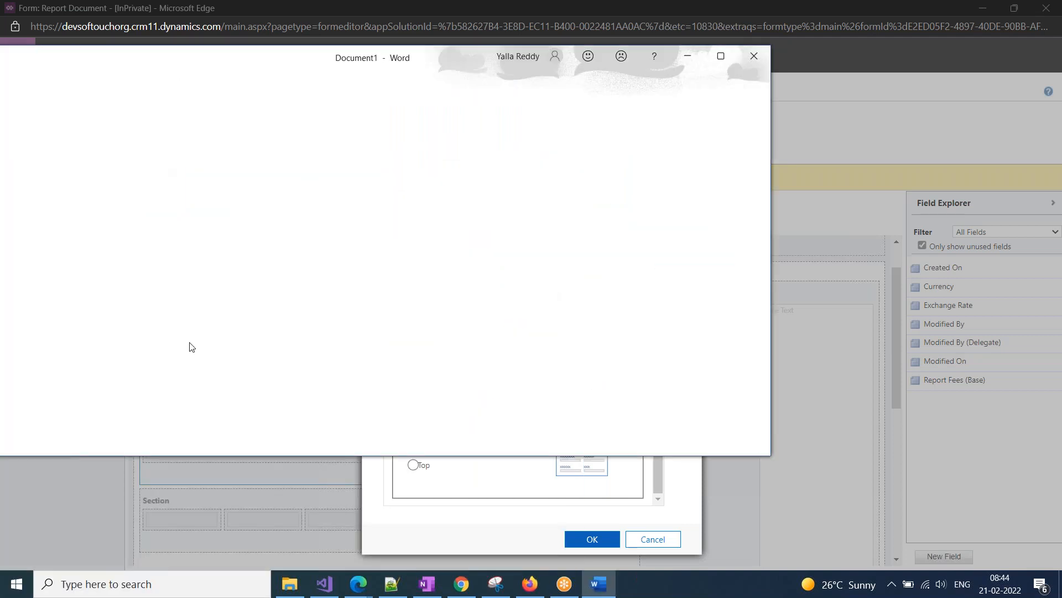
Enter the sample lines "Xyz abc", "Ablaca", a blank line, "A", "Aflsadkfajsdf" and "asfsadlfjajf" in the document
type("xyz abc")
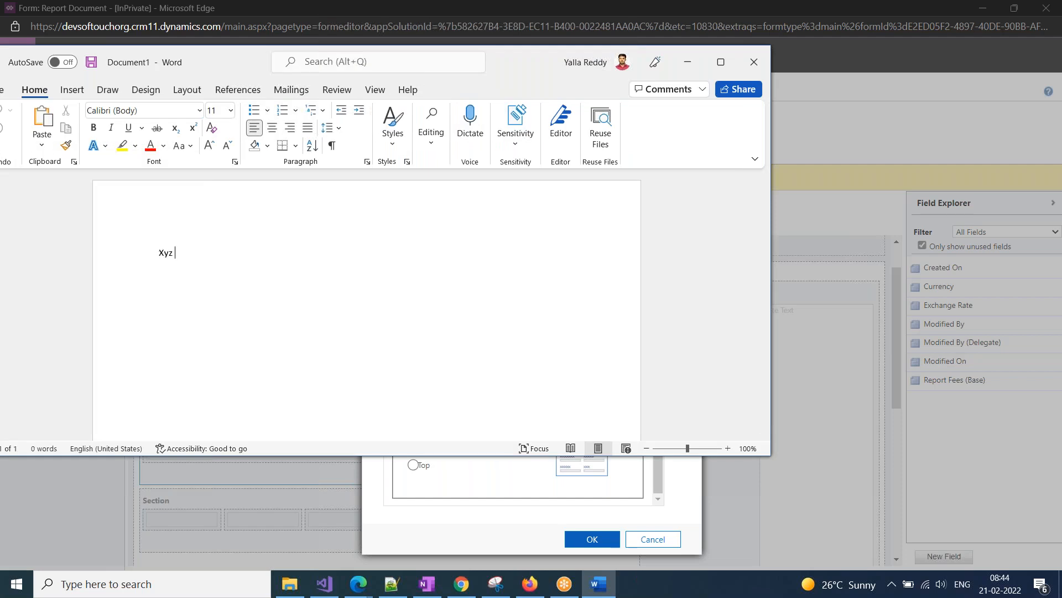
key("Return")
type("ablaca")
key("Return")
key("Return")
type("a")
key("Return")
type("aflsadkfajsdf")
key("Return")
type("asfsadlfjajf")
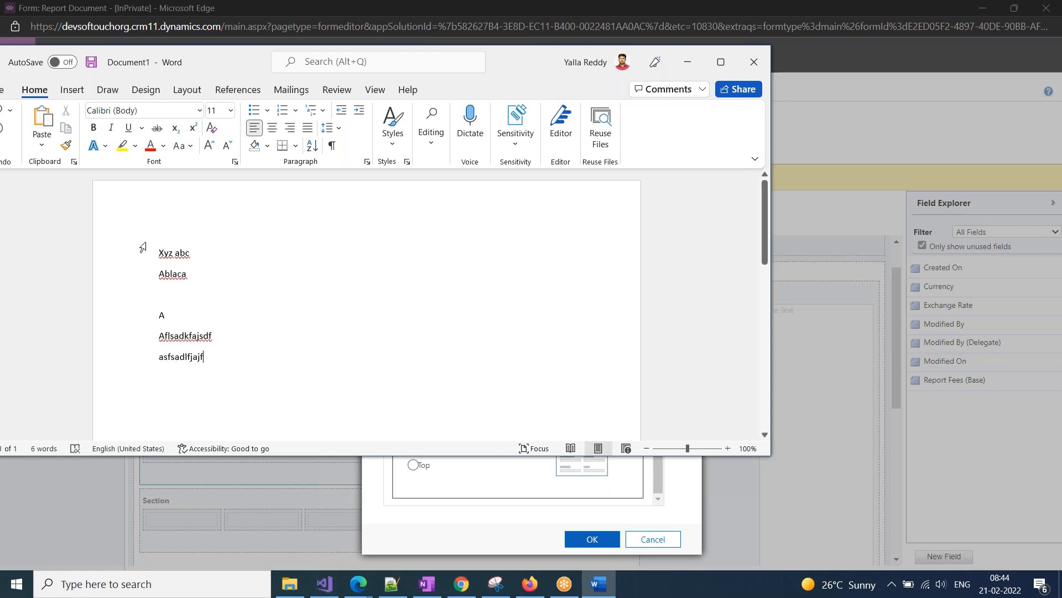
Demonstrate text alignment by centering the last line, then setting all lines to centered, right-aligned and finally justified
left_click(273, 129)
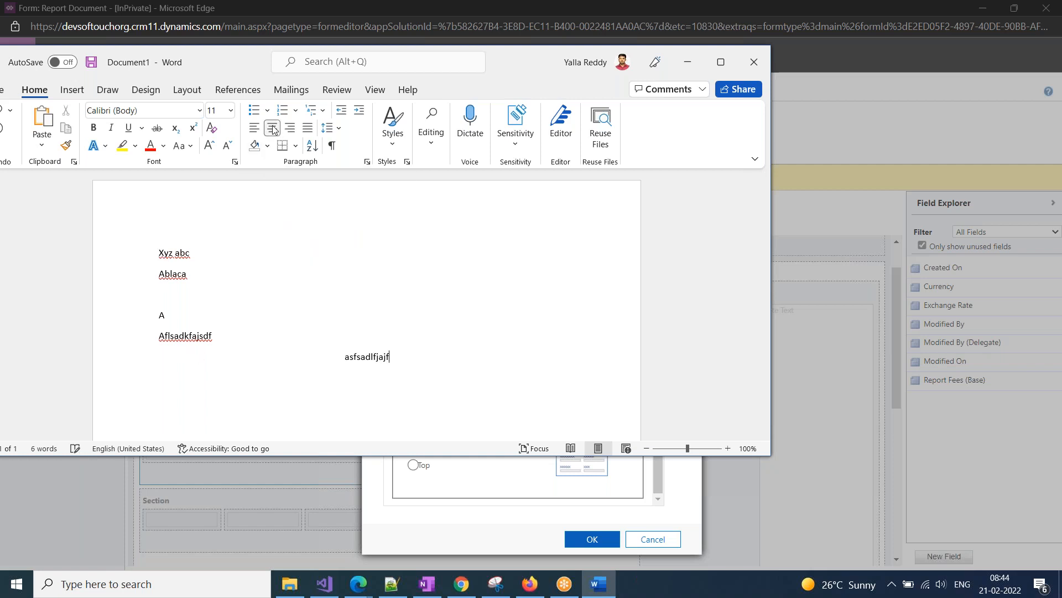
triple_click(131, 240)
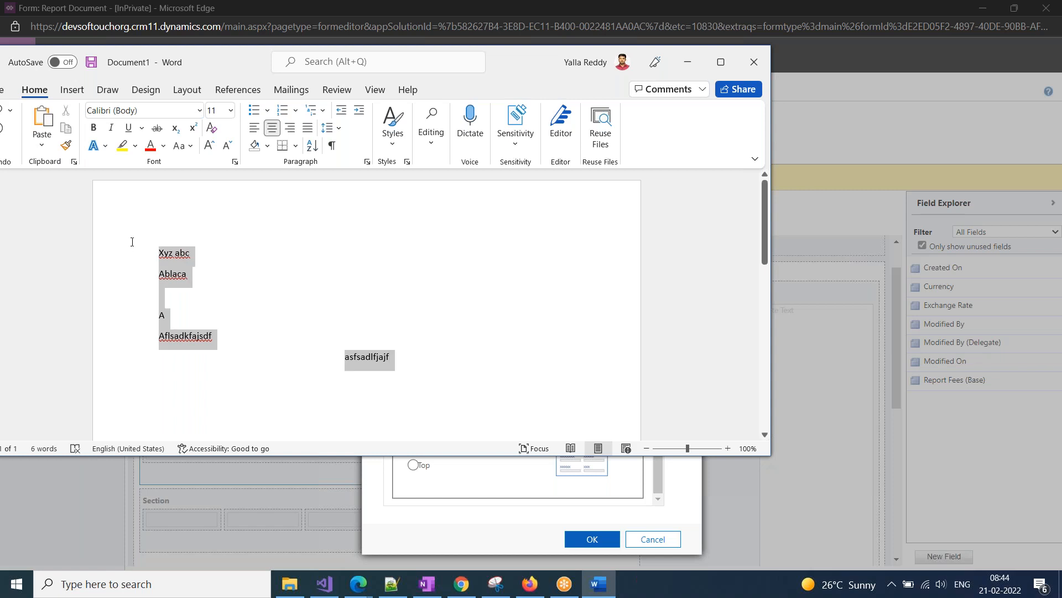
left_click(273, 129)
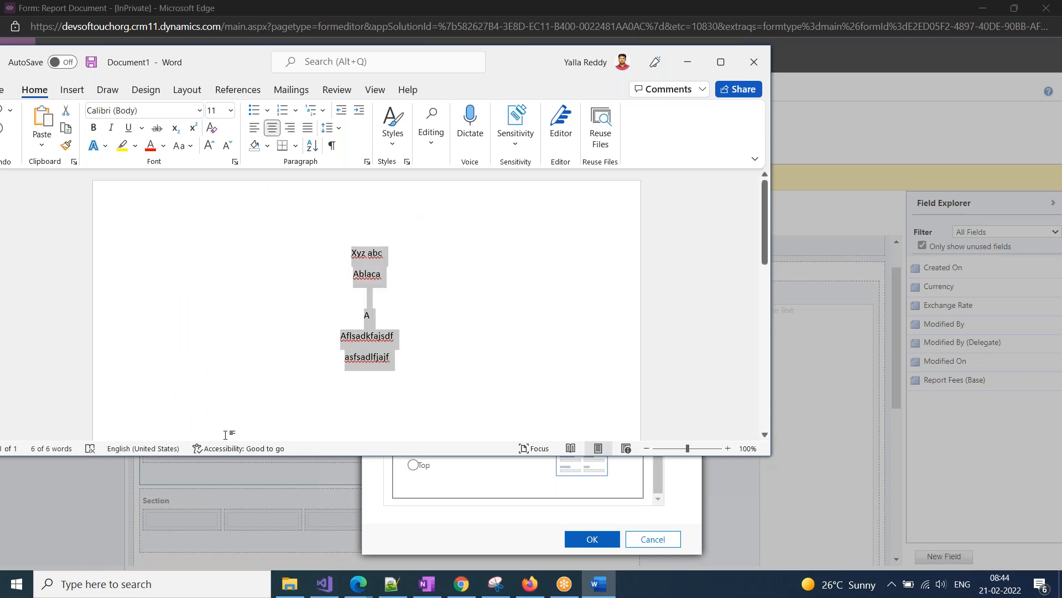
left_click(289, 128)
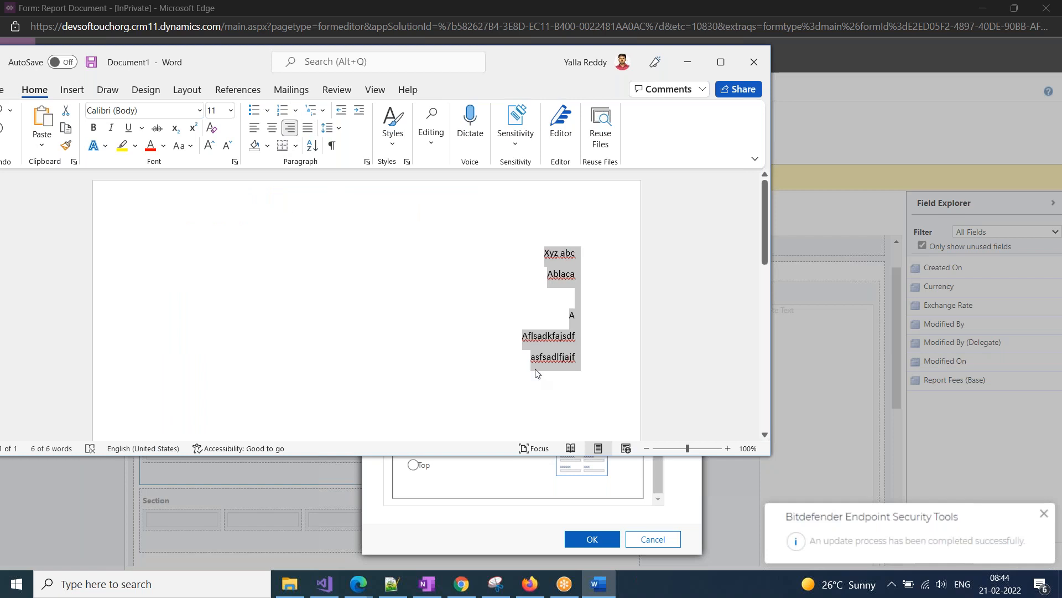
left_click(309, 132)
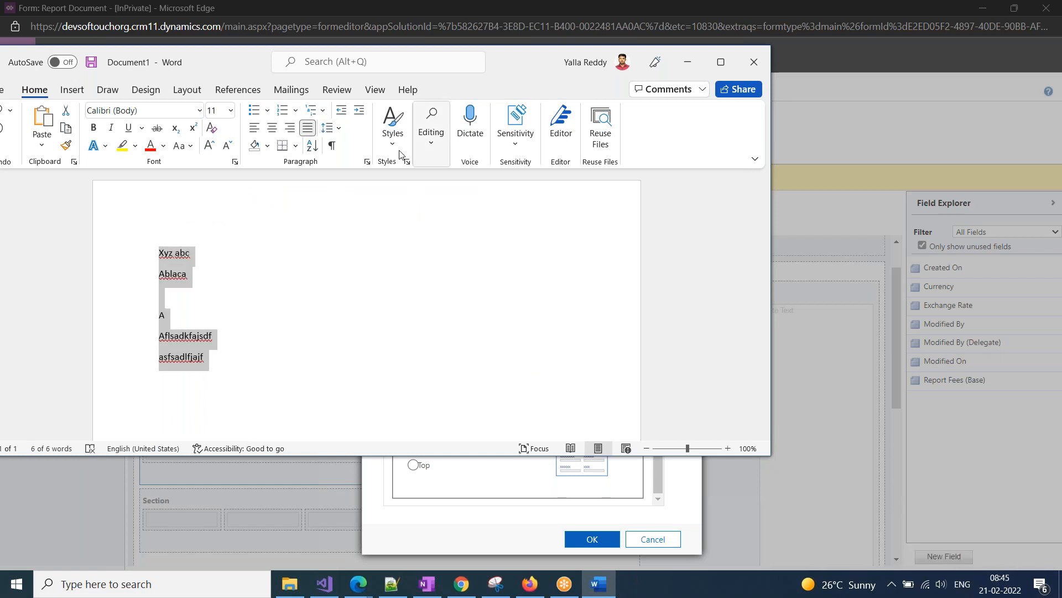
Return to the locked section's properties in the form editor, go back over the layout options and accept the settings
left_click(466, 529)
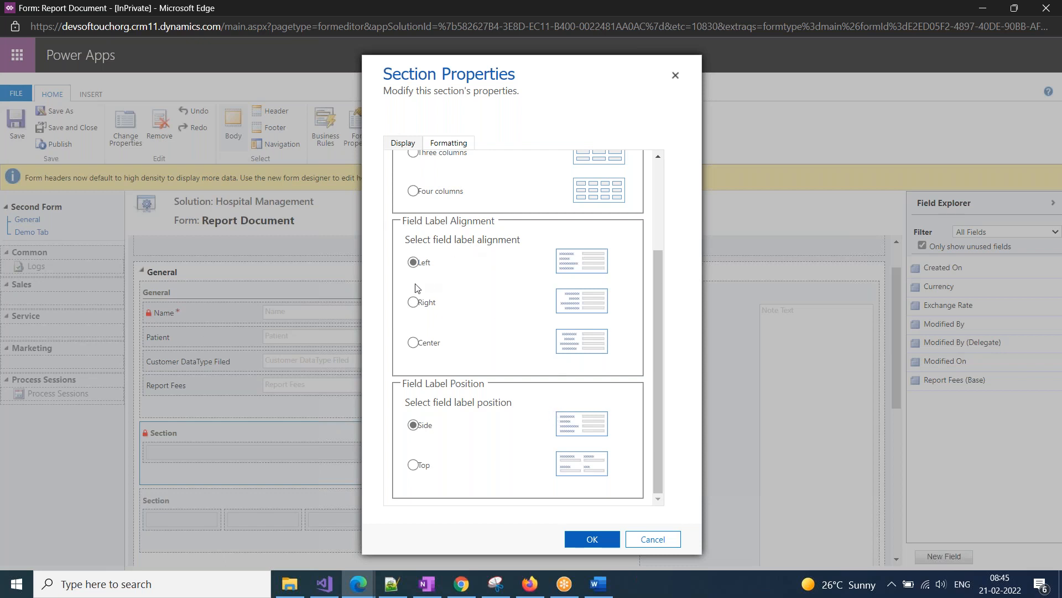
scroll(470, 506, "up", 2)
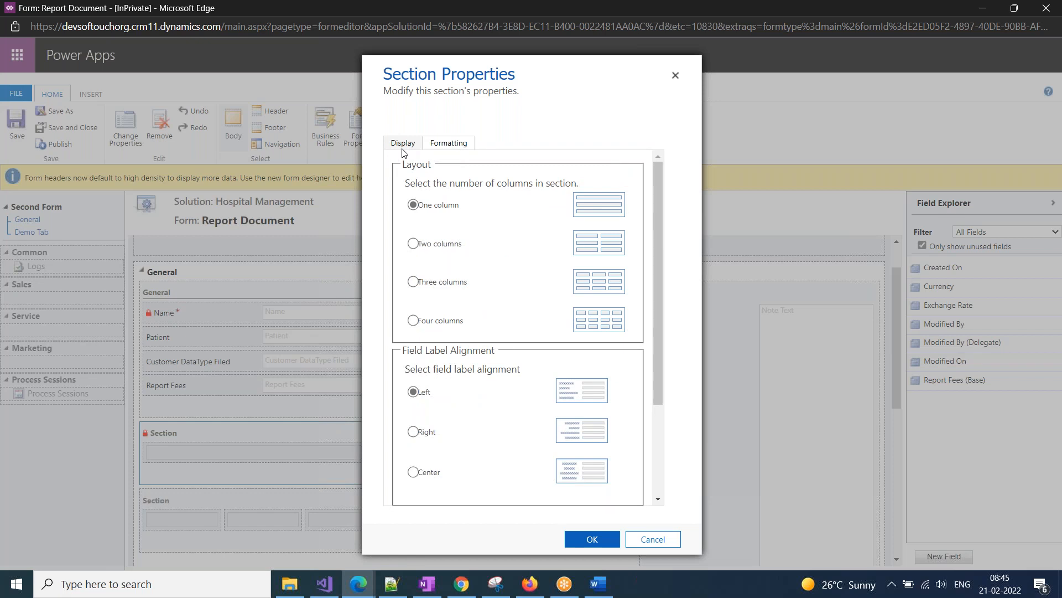
left_click(577, 539)
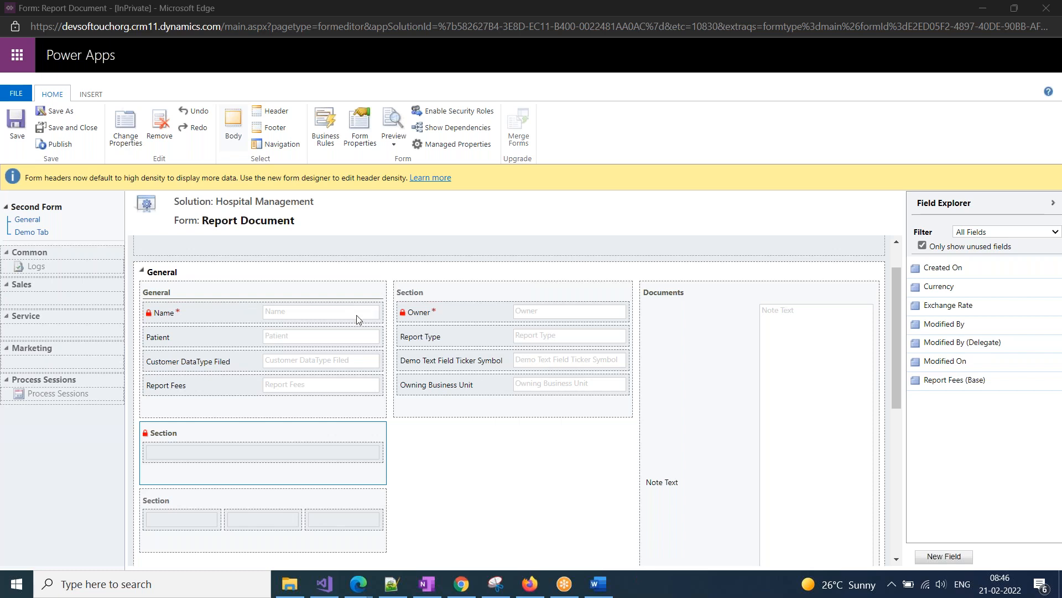
Switch to OneNote to review the Out of the box Customizations sub-topics in the Topics section, then return to the form editor
left_click(427, 584)
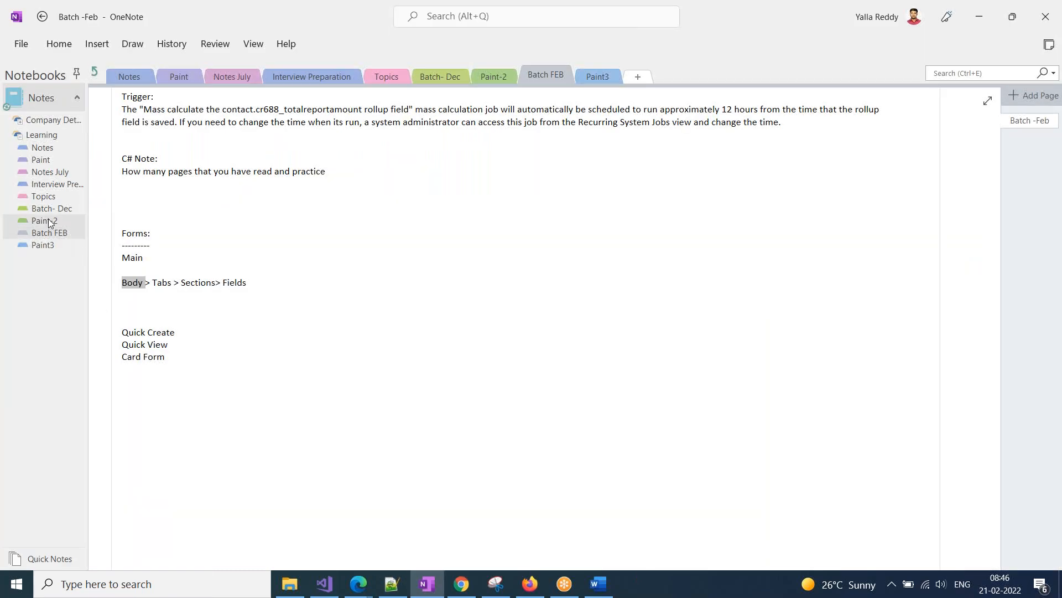
left_click(51, 198)
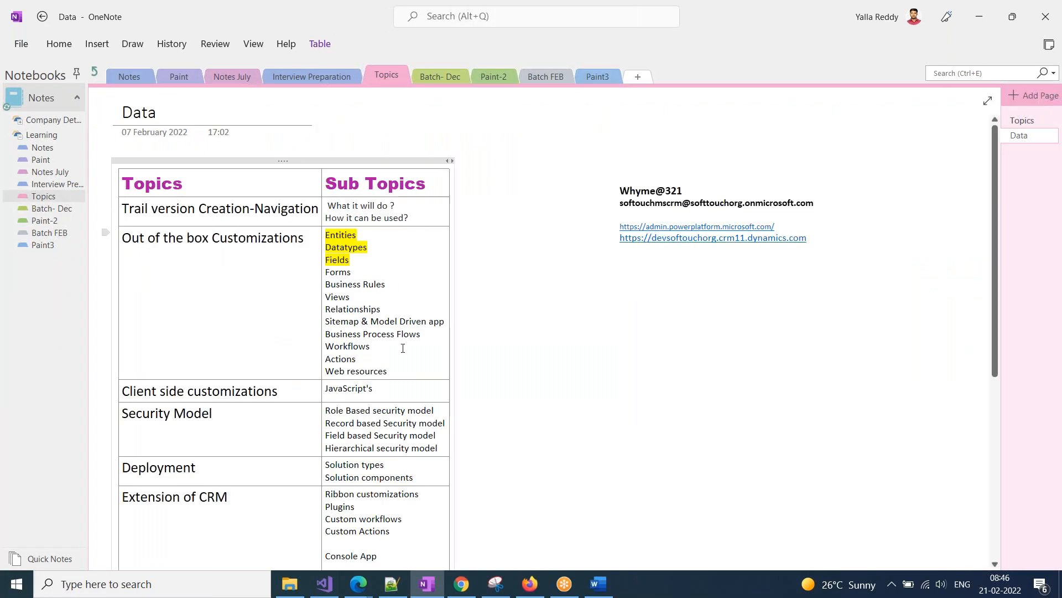
left_click_drag(400, 354, 323, 244)
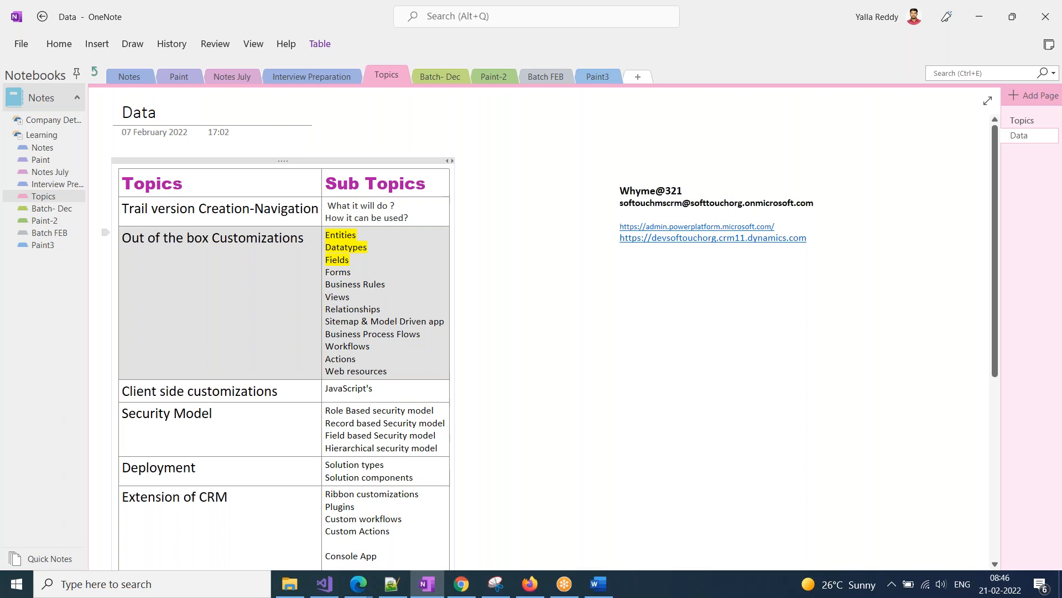
left_click(363, 590)
left_click(500, 550)
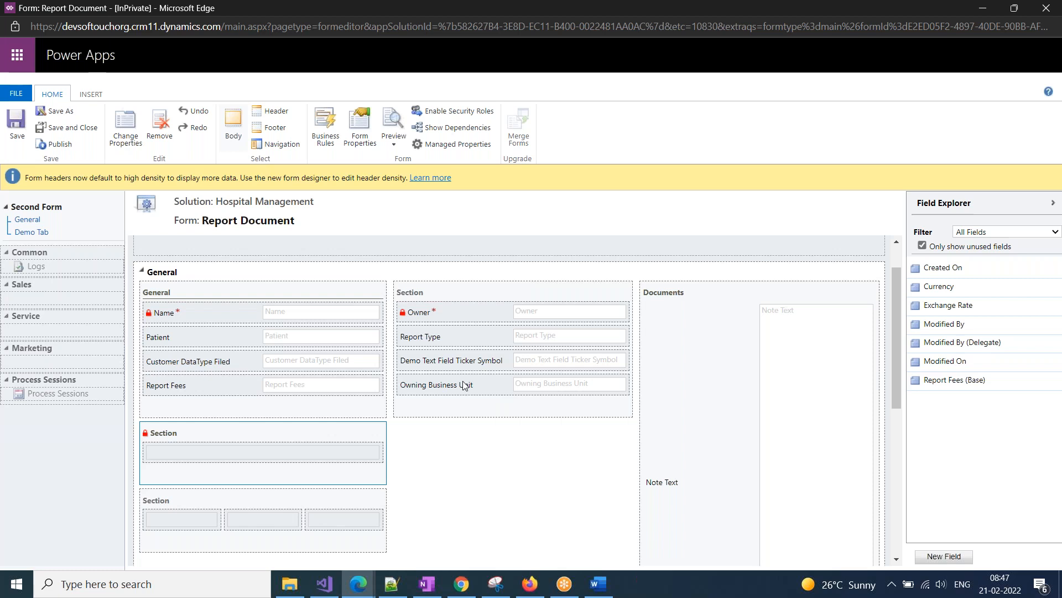
Move the Owning Business Unit field into the first column of the three-column section in the General tab
left_click_drag(443, 389, 193, 443)
left_click_drag(410, 396, 160, 436)
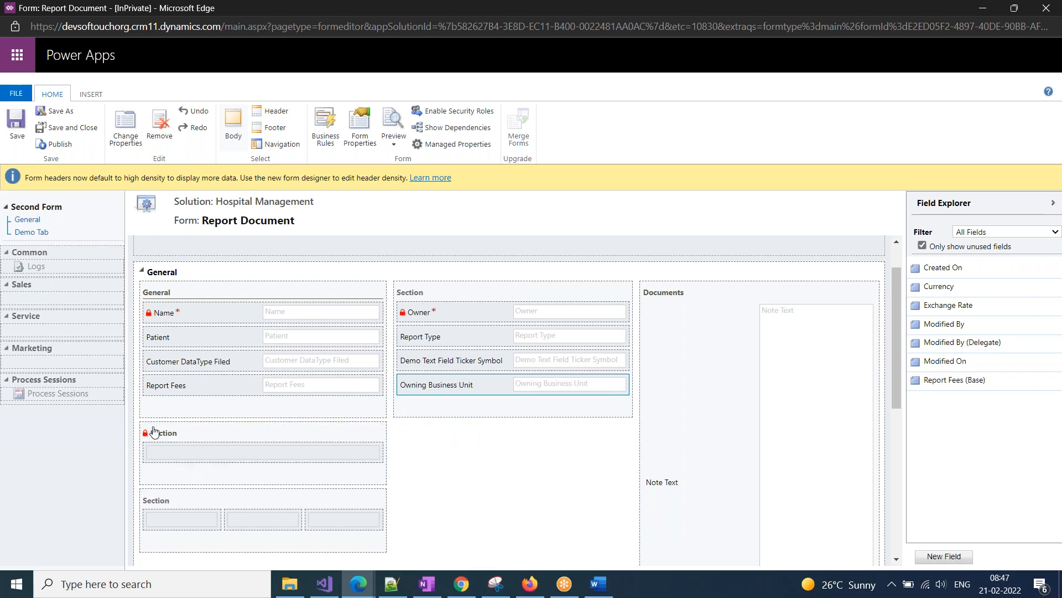
left_click_drag(433, 383, 178, 325)
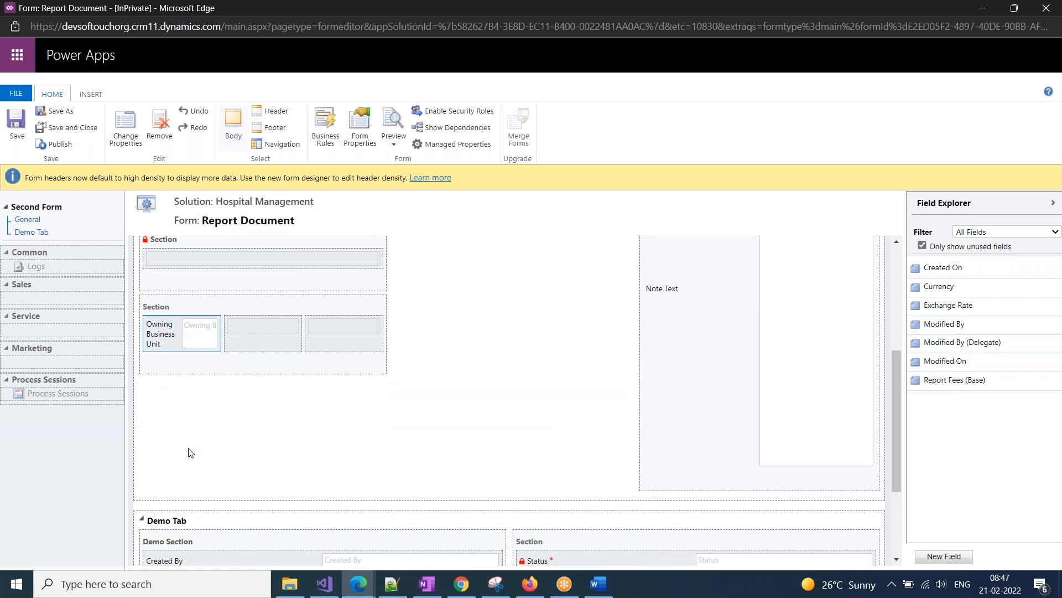
Undo and redo the Owning Business Unit field's move twice to demonstrate both commands
scroll(188, 449, "up", 4)
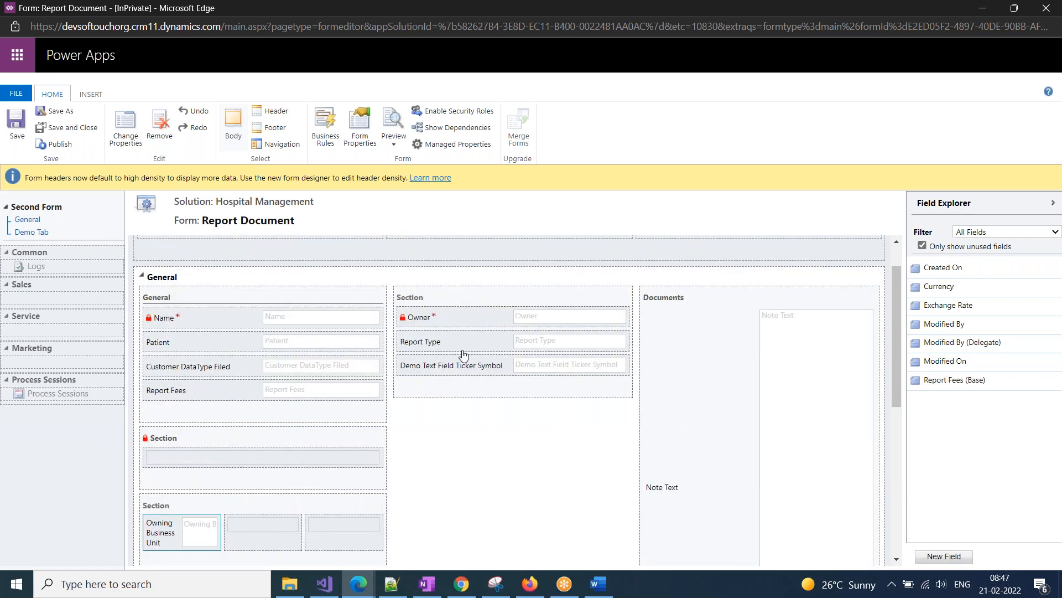
left_click(199, 113)
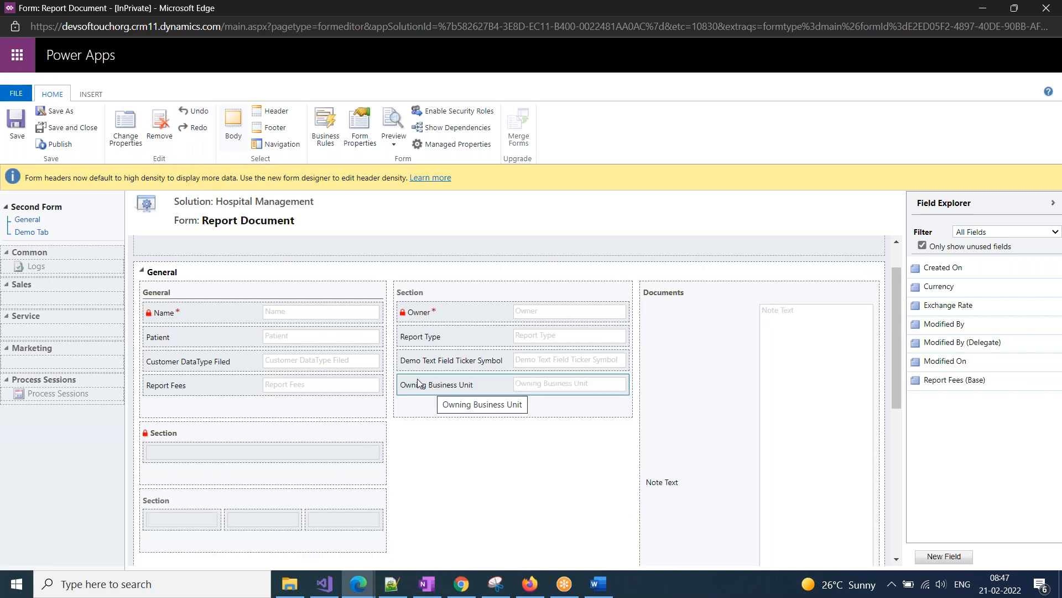
left_click(200, 129)
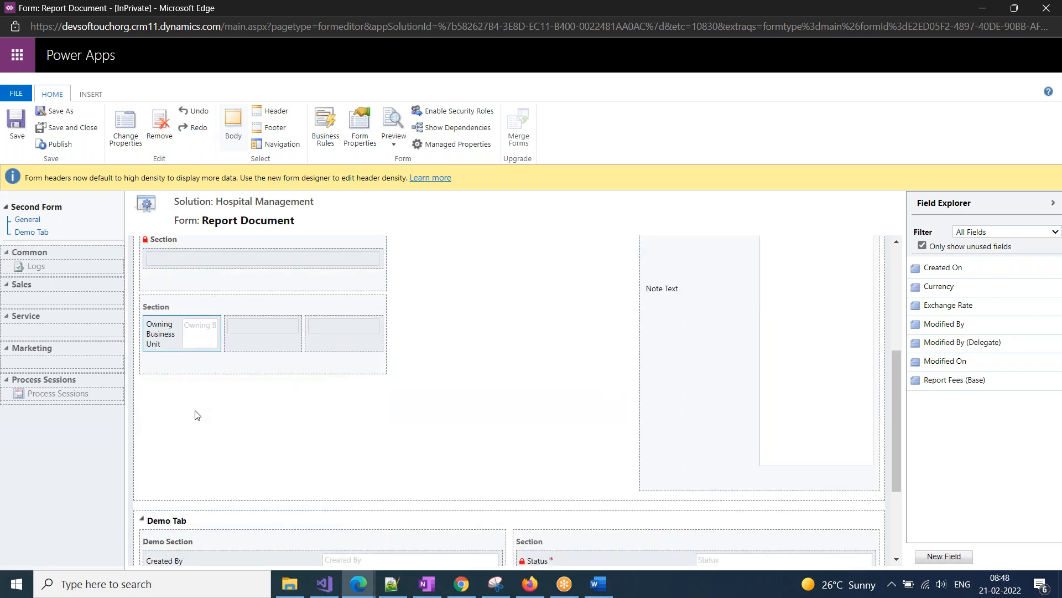
scroll(196, 415, "up", 2)
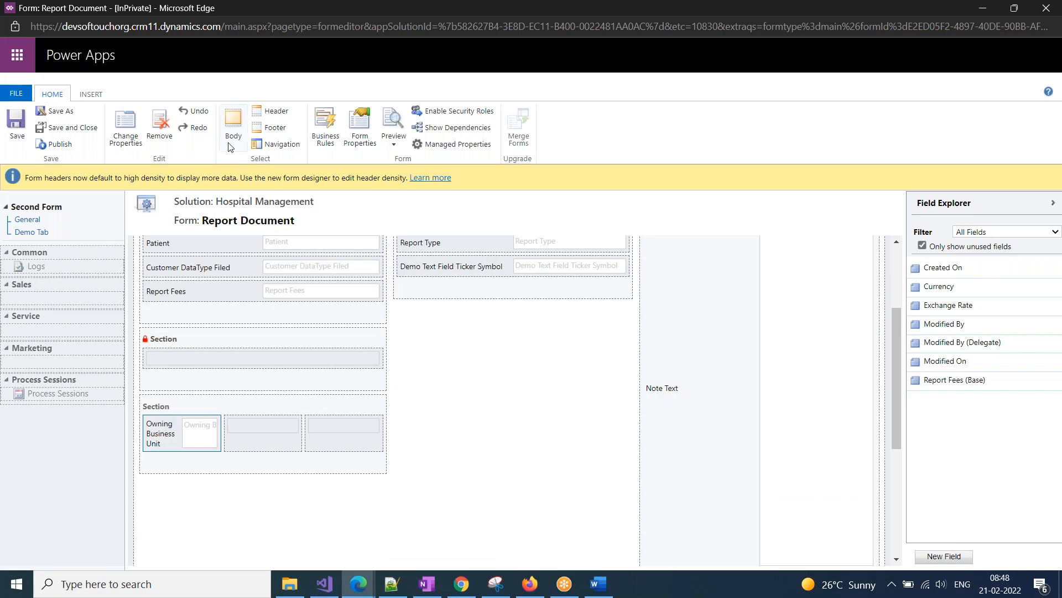
left_click(191, 112)
left_click(198, 129)
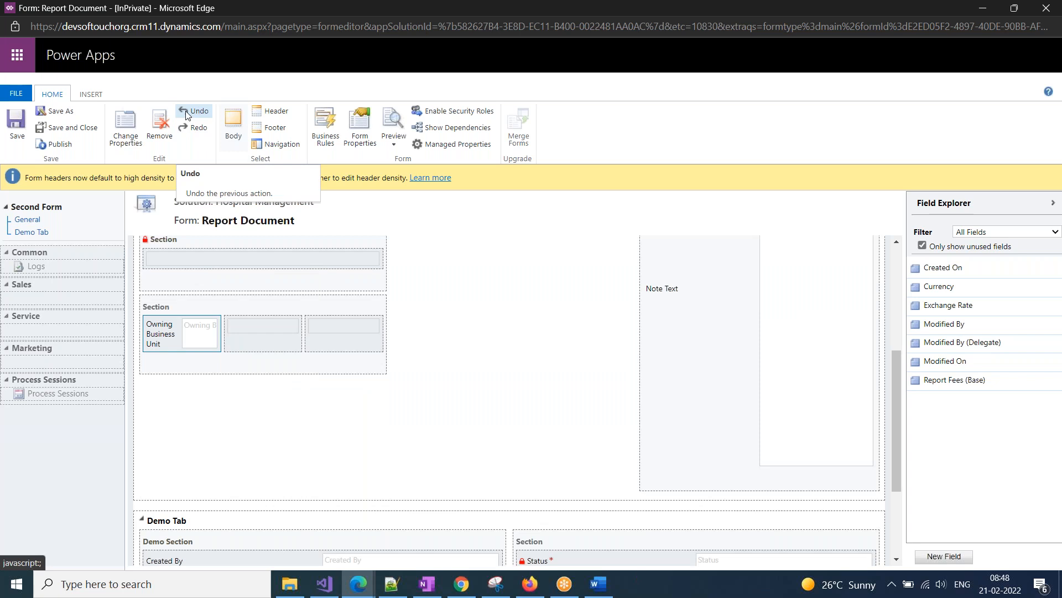
scroll(214, 409, "up", 2)
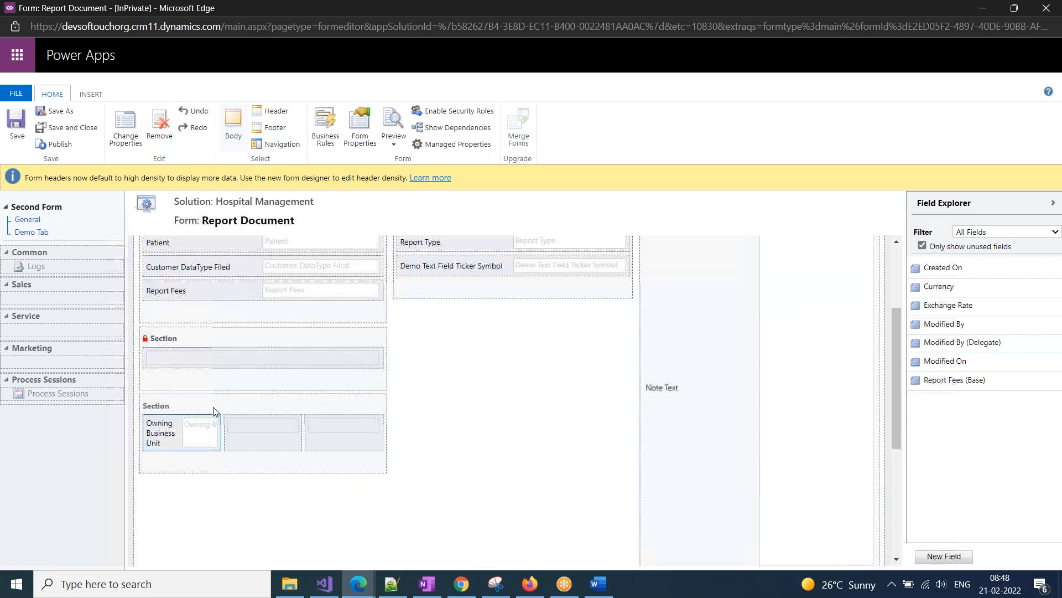
Preview the form for the desktop client as a Create Form
scroll(214, 409, "up", 3)
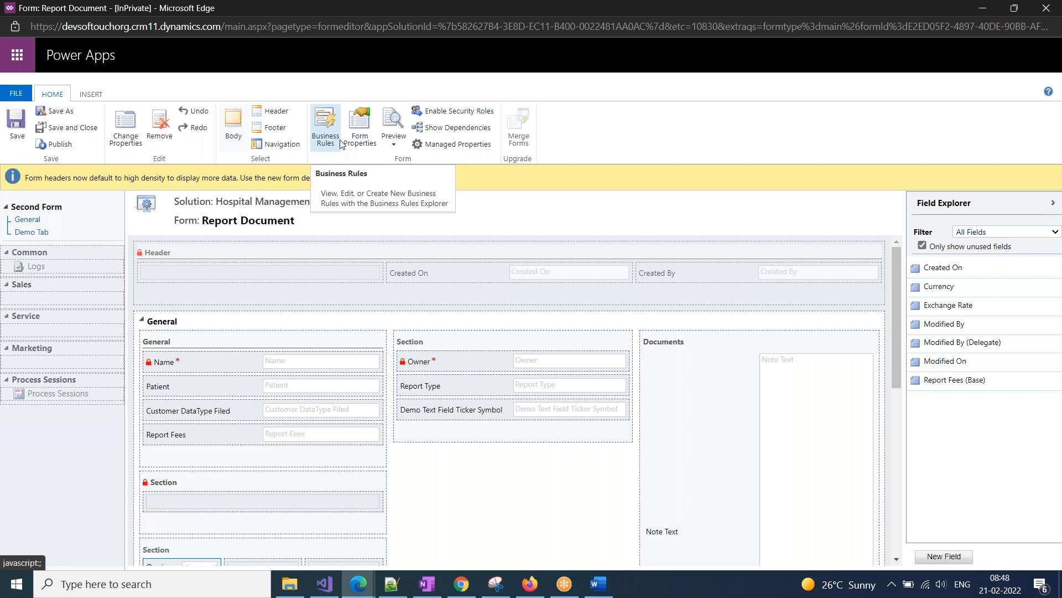
left_click(391, 146)
mouse_move(426, 162)
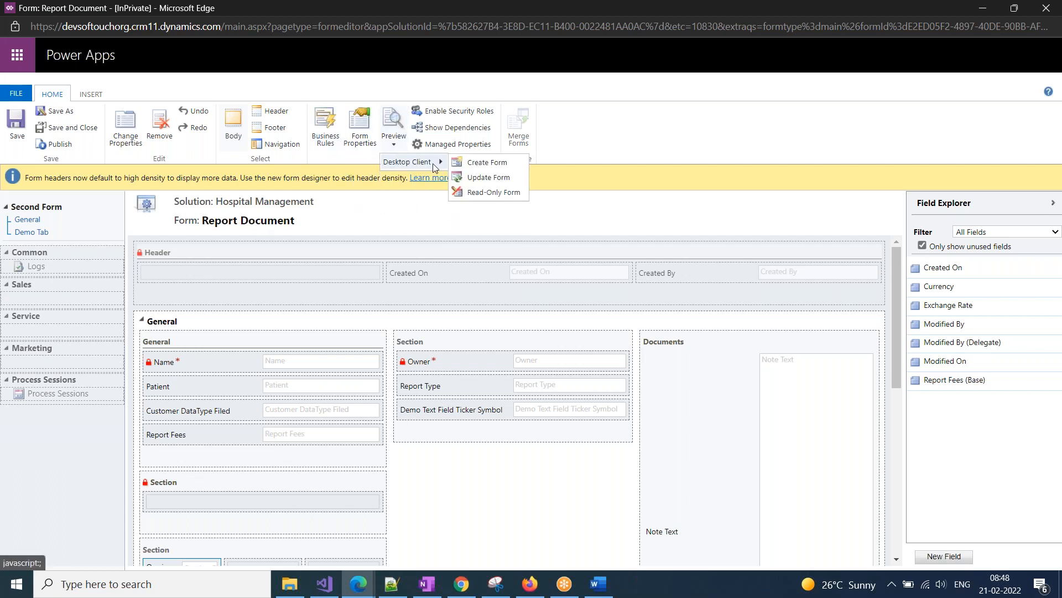
left_click(495, 166)
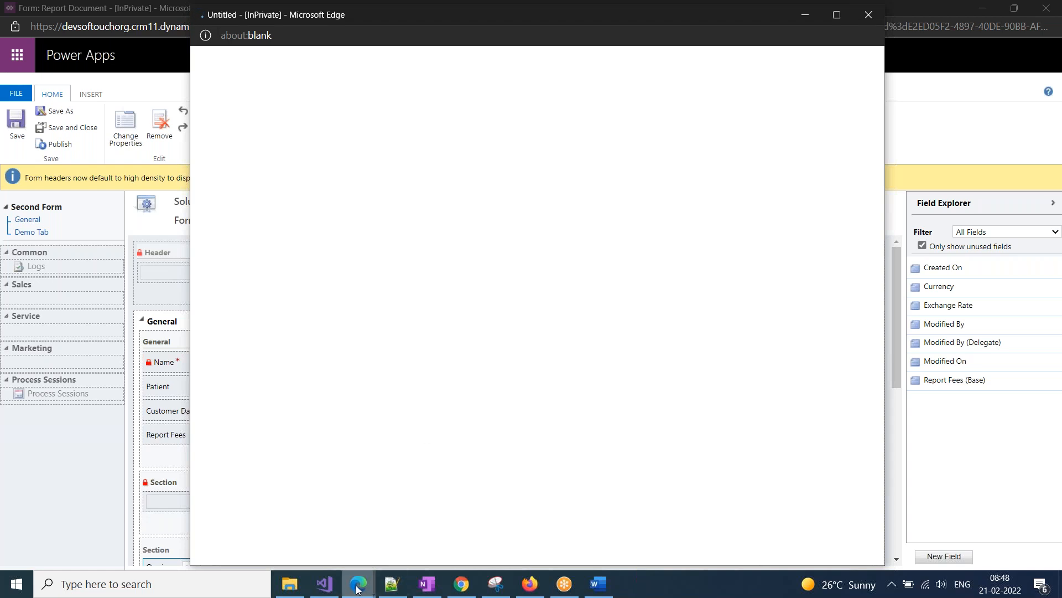
Look at the BP Checkup record's browser window and return to the form preview window
mouse_move(359, 584)
left_click(158, 521)
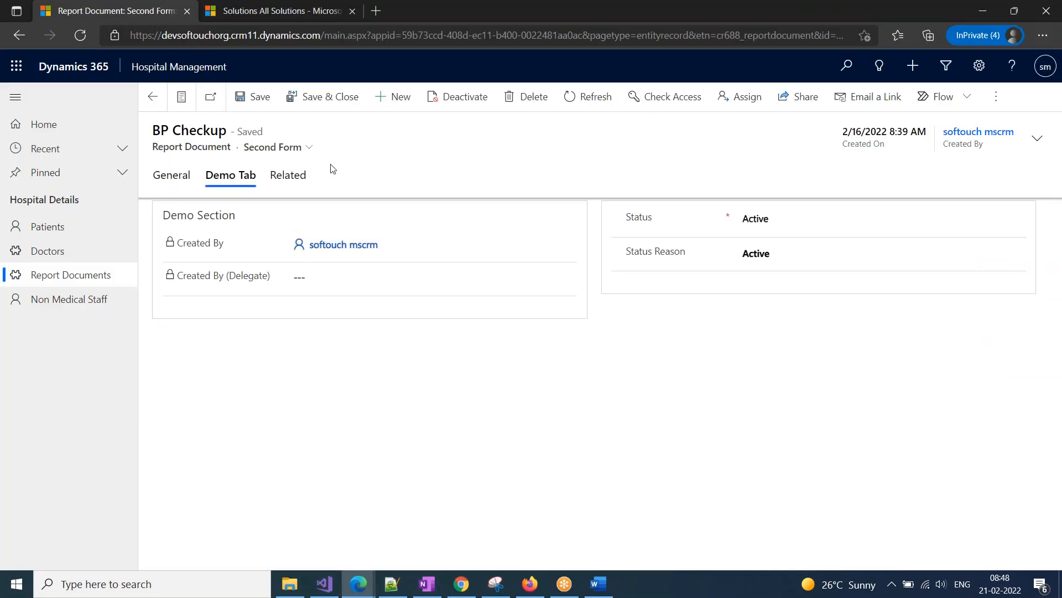
mouse_move(358, 584)
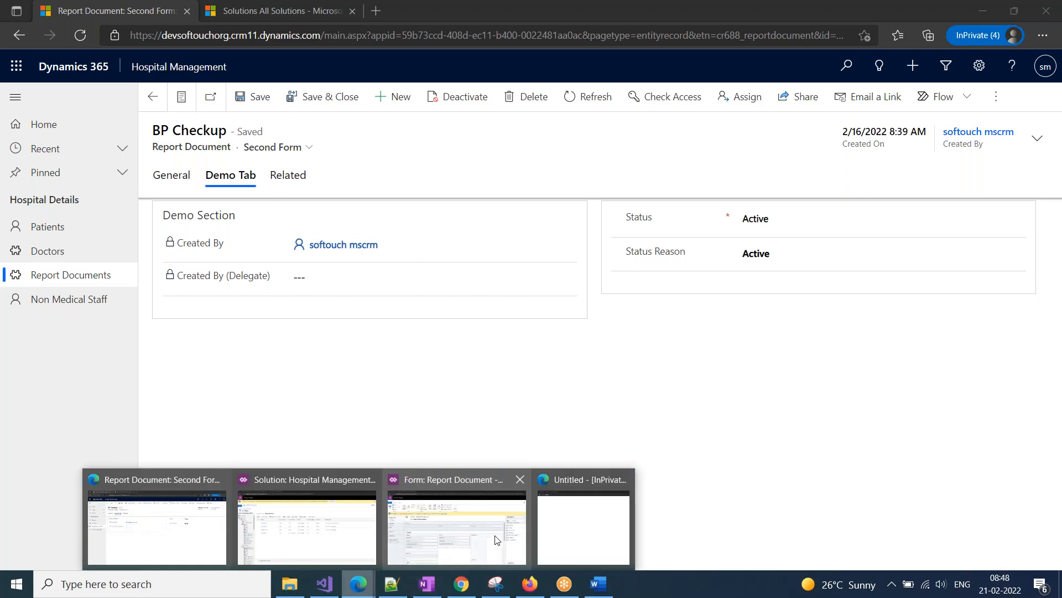
left_click(586, 528)
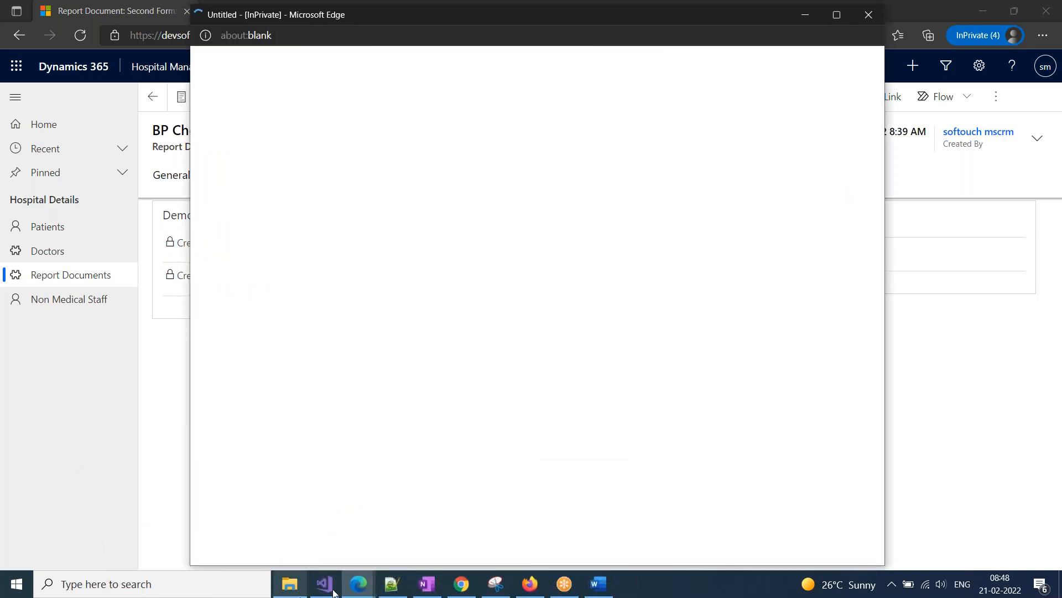
mouse_move(359, 584)
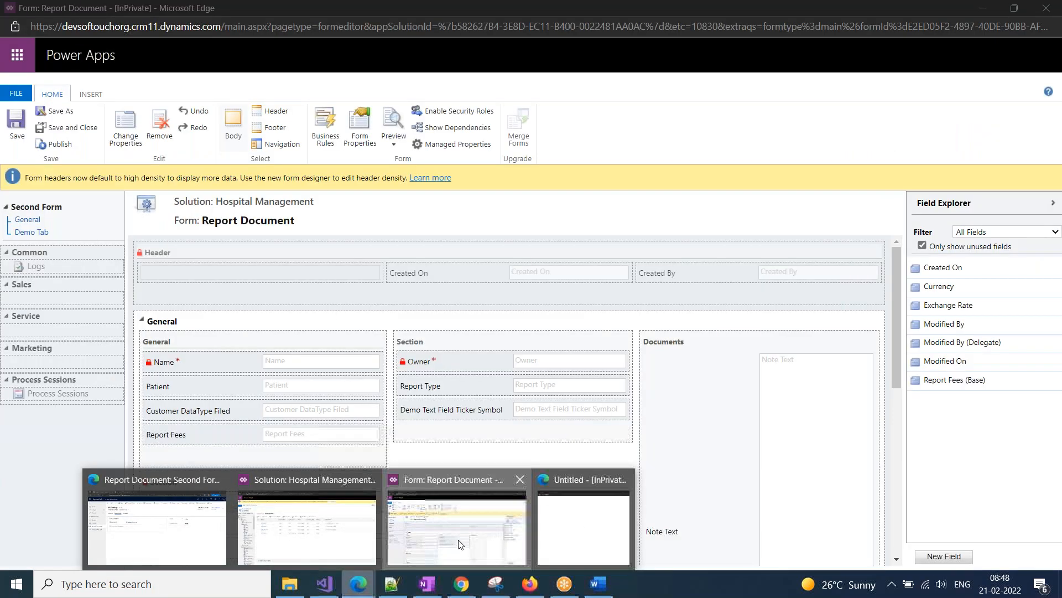
left_click(574, 534)
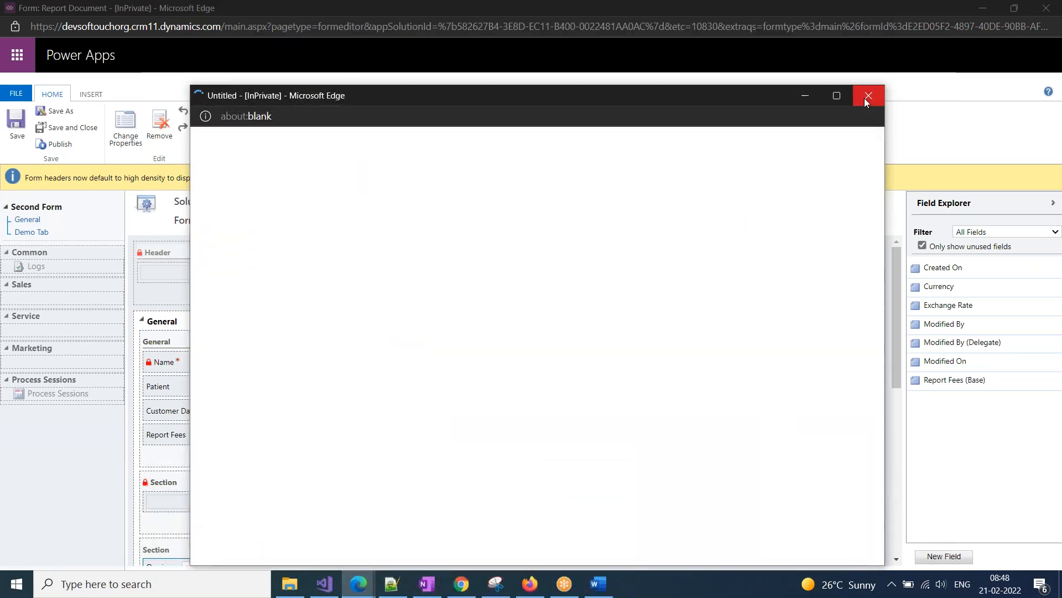
Dismiss the blank preview window and launch the desktop client's Create Form preview again
left_click(805, 95)
left_click(396, 146)
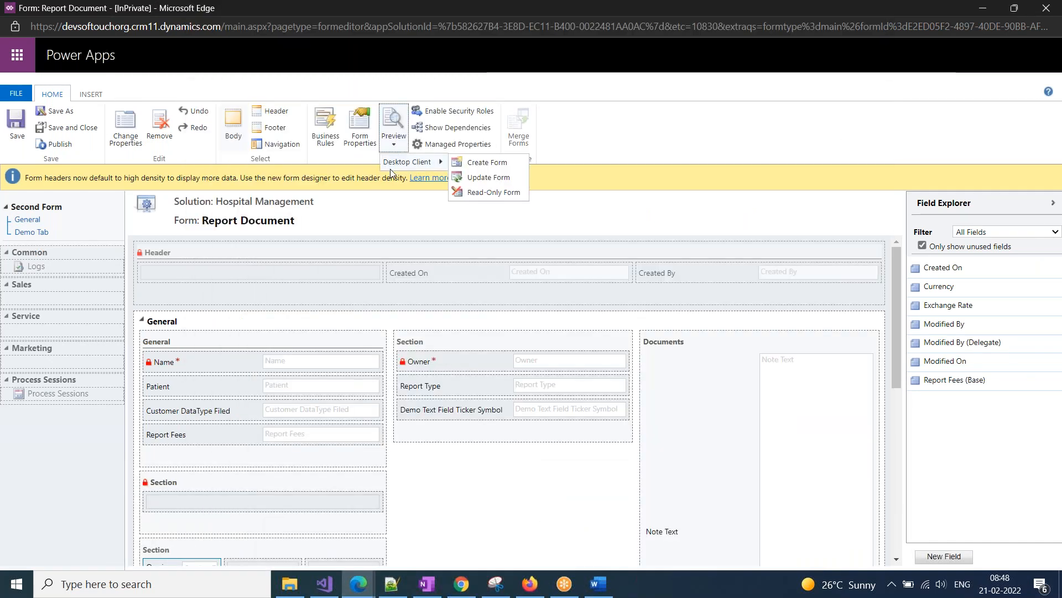
left_click(475, 165)
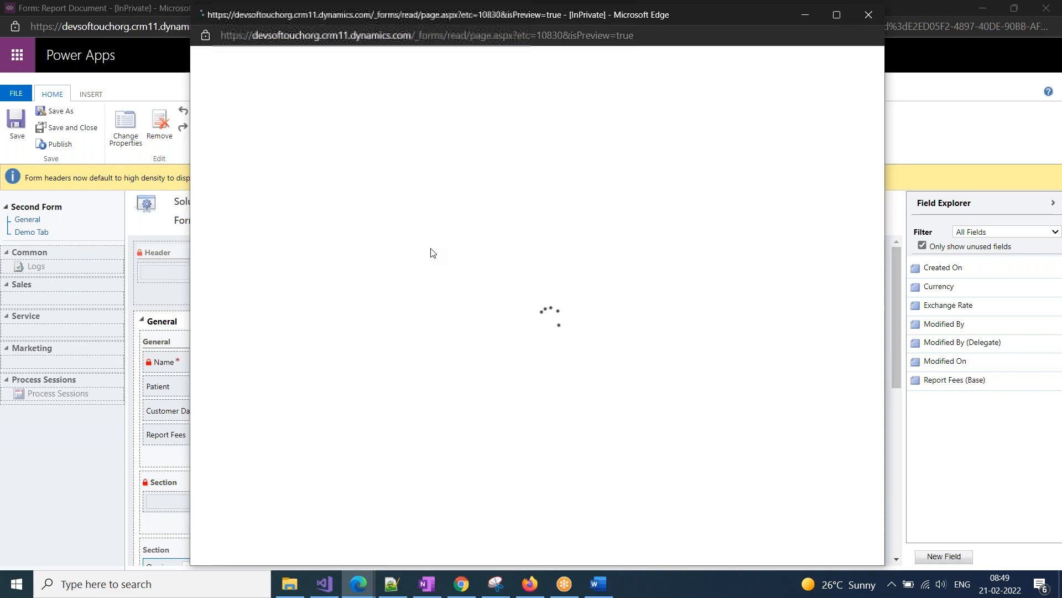
Retry the desktop client's Create Form preview and close the preview window
left_click_drag(281, 17, 287, 108)
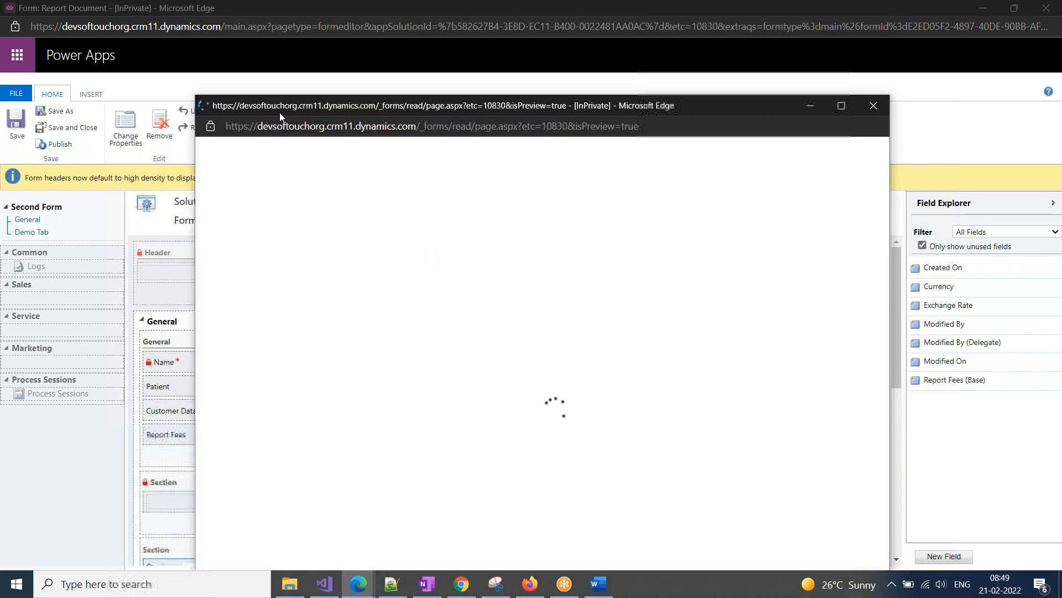
left_click(884, 108)
left_click(394, 127)
mouse_move(420, 162)
left_click(500, 172)
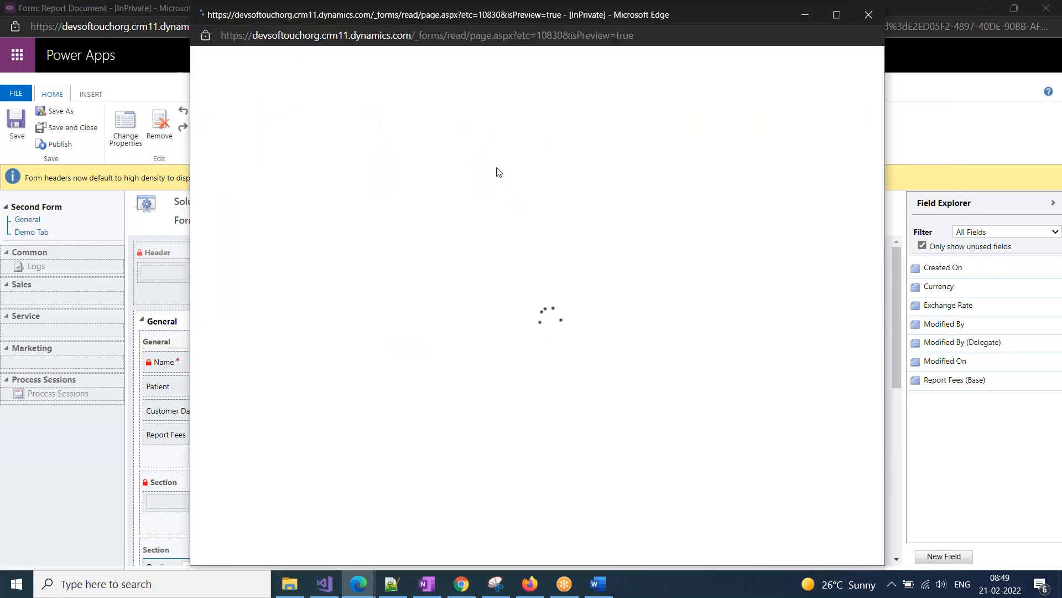
left_click_drag(287, 21, 263, 106)
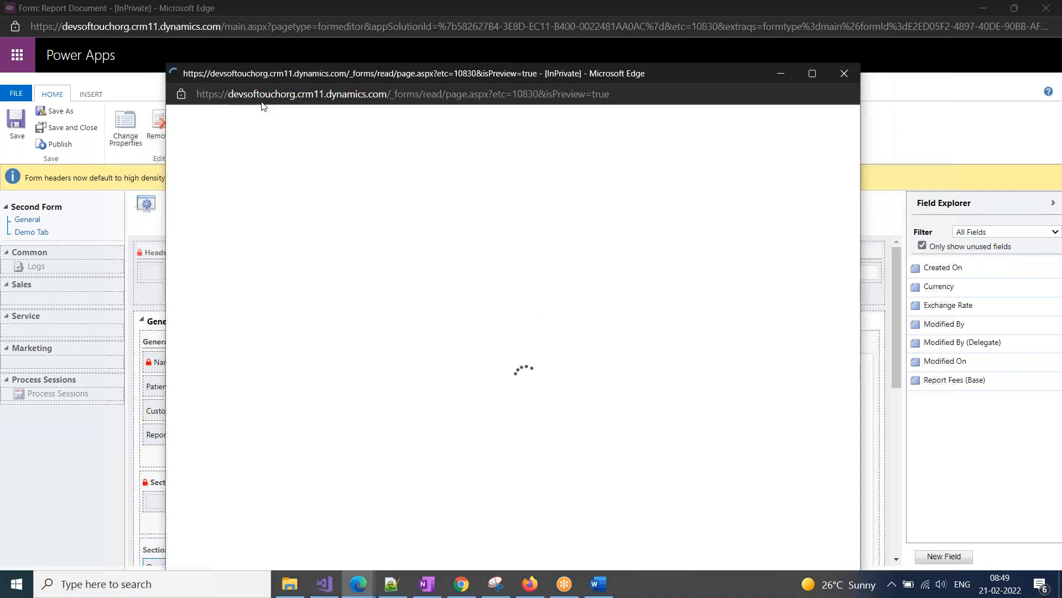
left_click(830, 106)
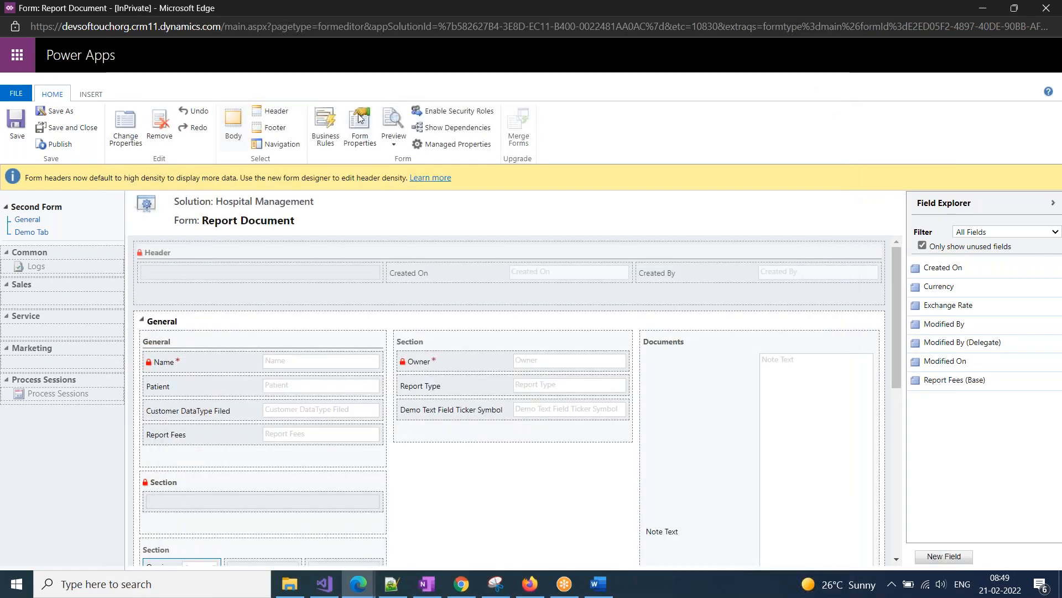
Review the insertable section layouts and form controls, and look through the form's General and Demo Tab areas
left_click(90, 95)
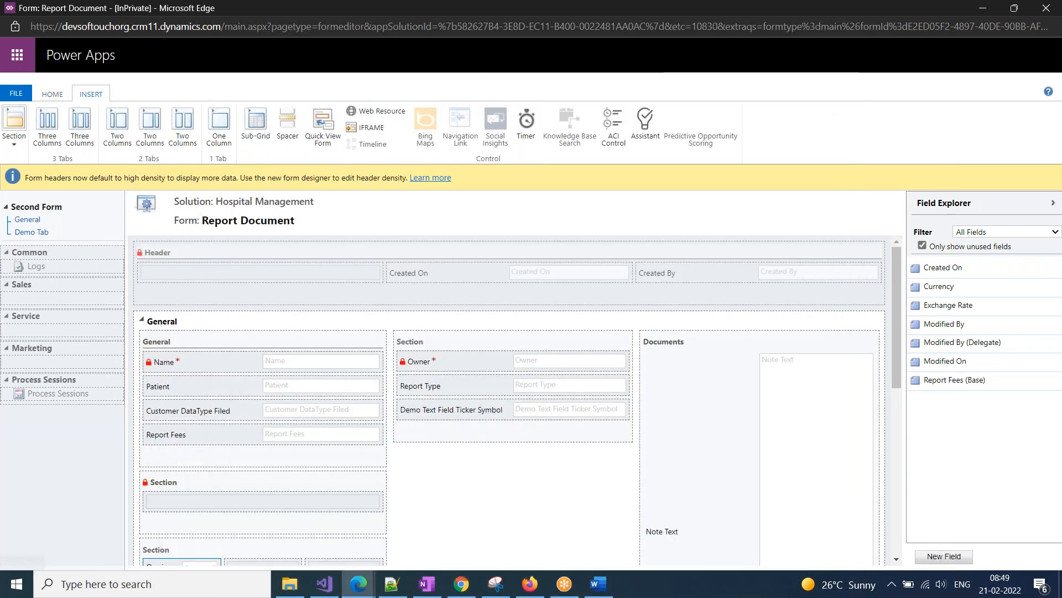
left_click(14, 143)
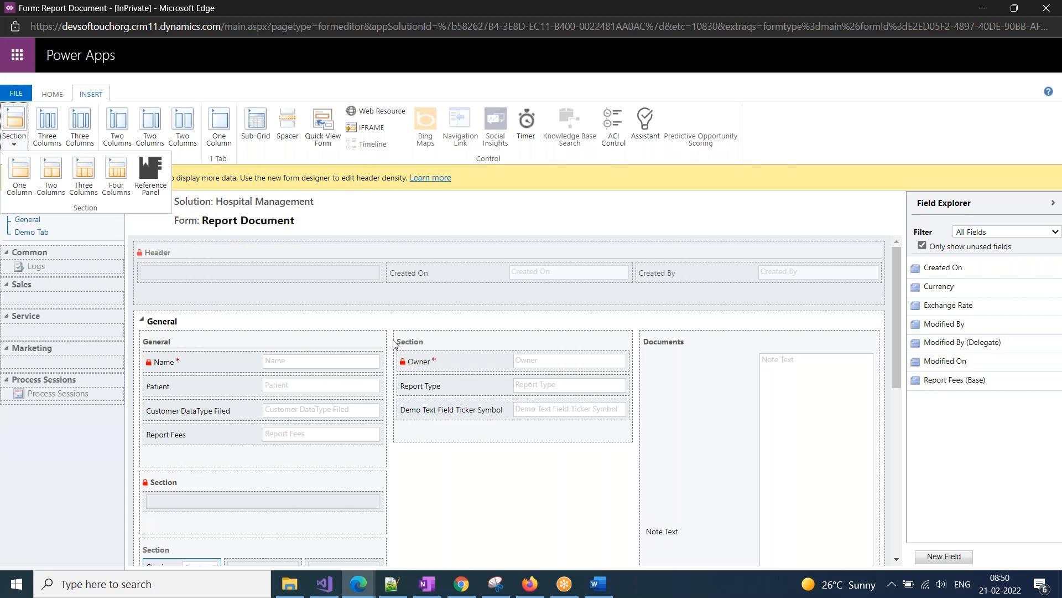
left_click(410, 228)
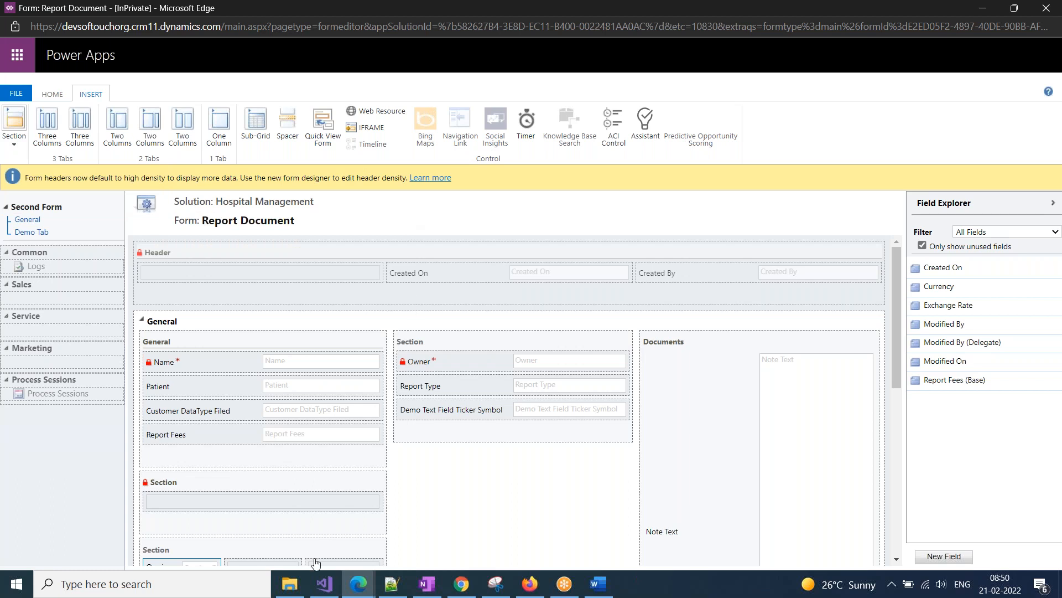
scroll(314, 562, "down", 1)
scroll(240, 536, "down", 3)
scroll(240, 536, "up", 3)
left_click(39, 234)
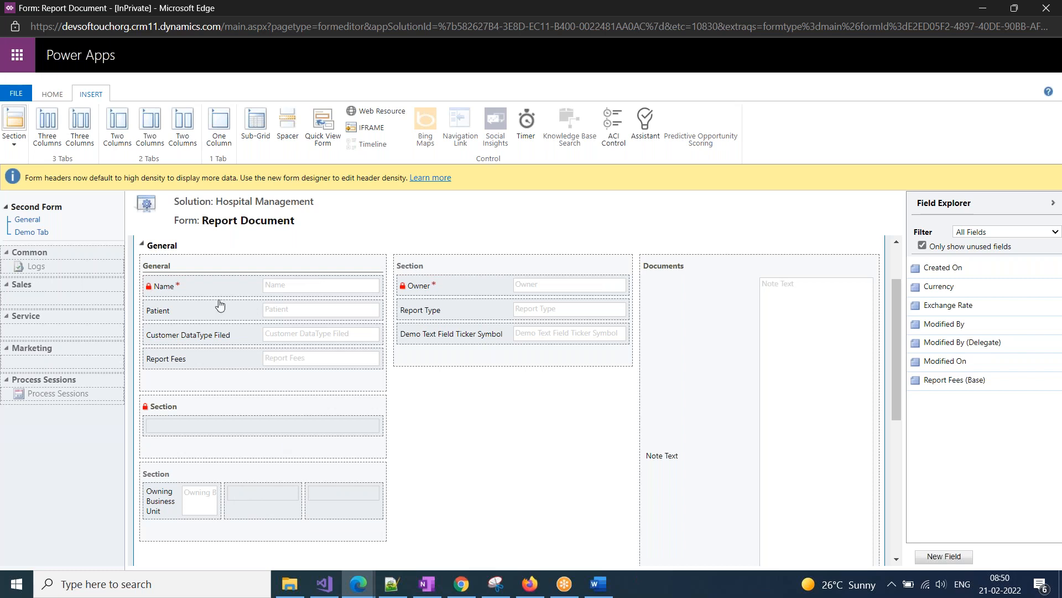
Inspect the Name field's display, formatting, details, events, business rules and controls properties, and close them without changes
double_click(185, 290)
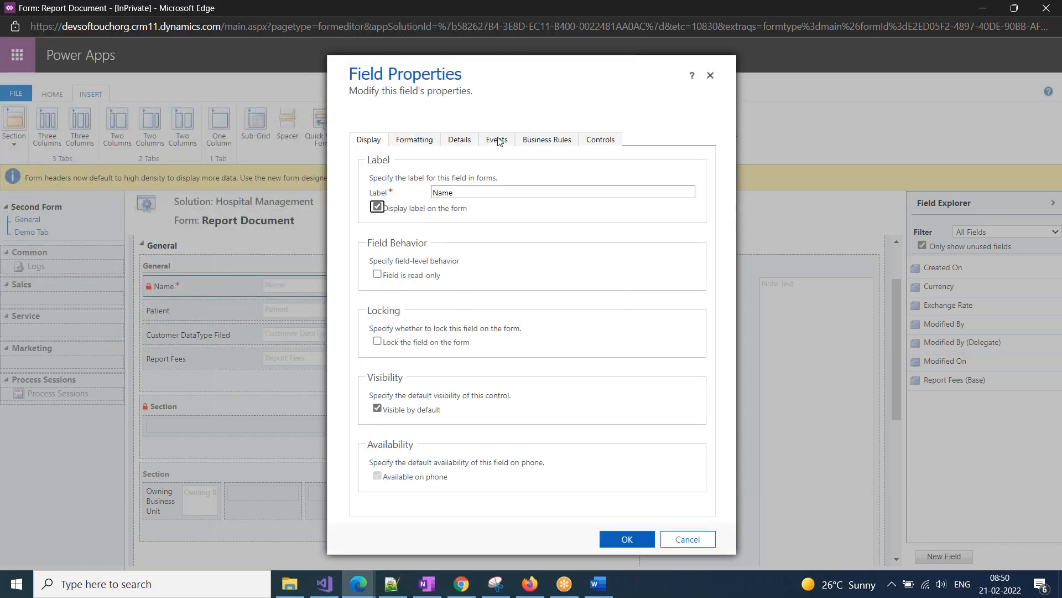
left_click(415, 143)
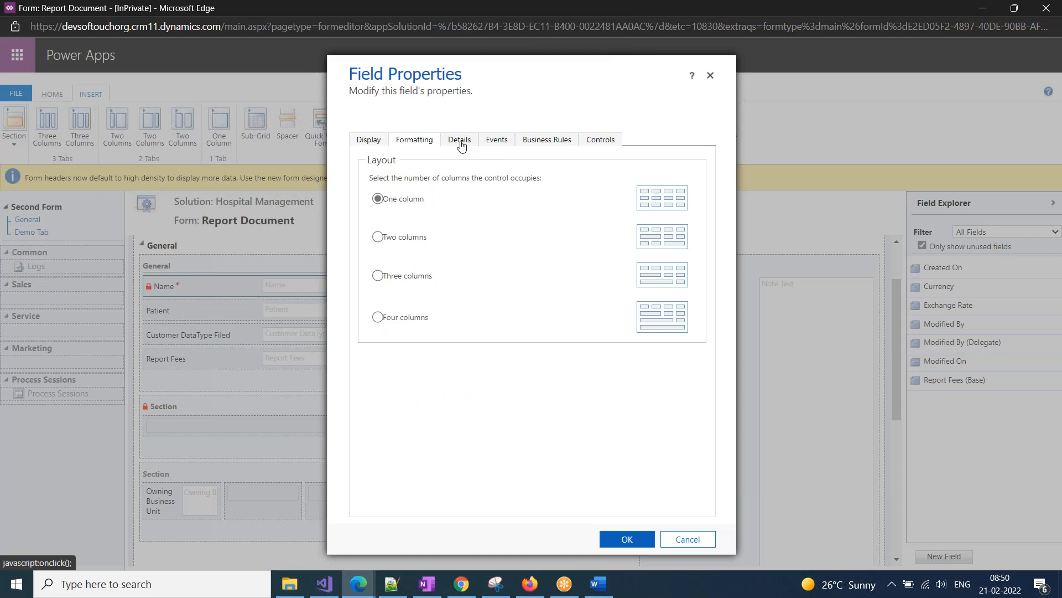
left_click(462, 145)
left_click(500, 144)
left_click(546, 140)
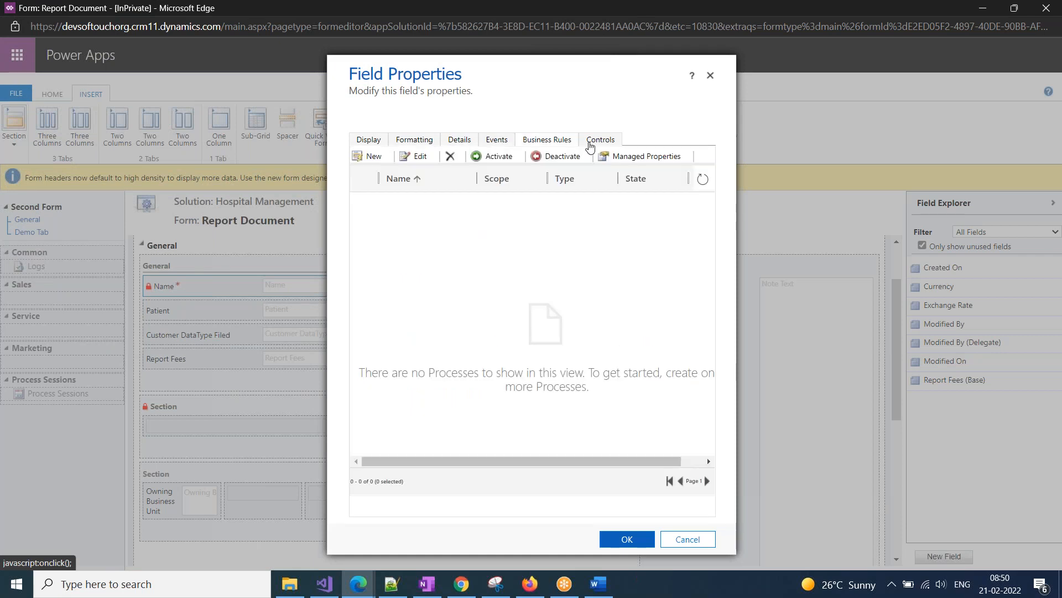
left_click(615, 142)
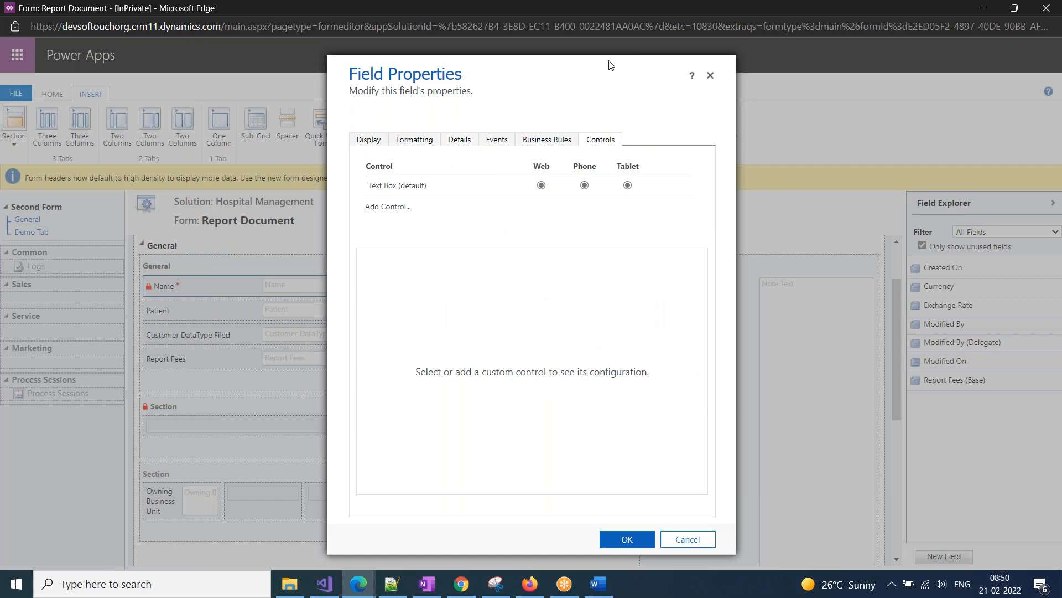
left_click(710, 75)
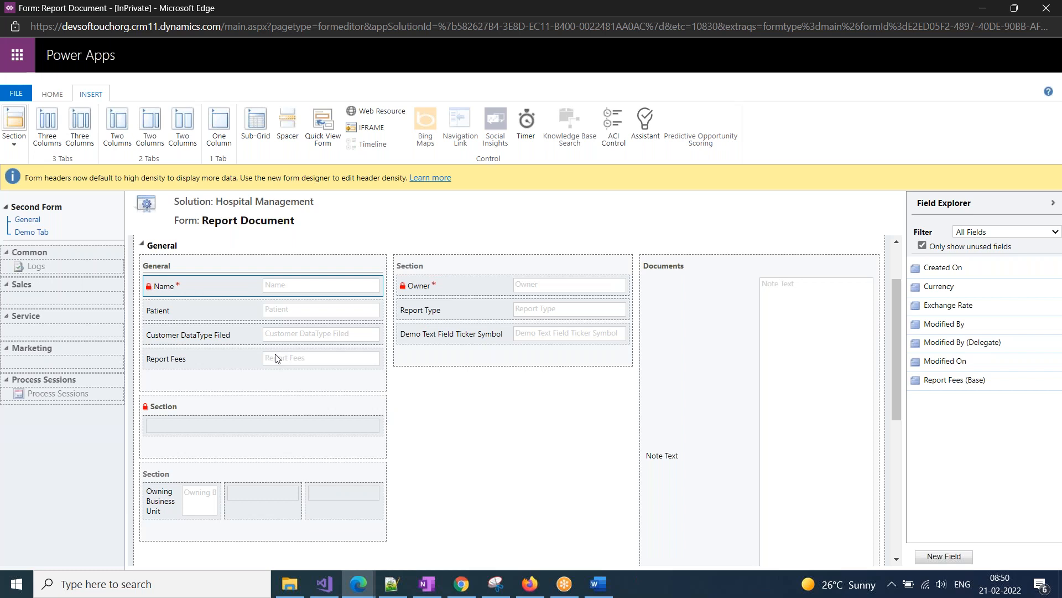
Bring the form editor clear of the BP Checkup record window, and save and close Second Form
left_click_drag(212, 14, 154, 111)
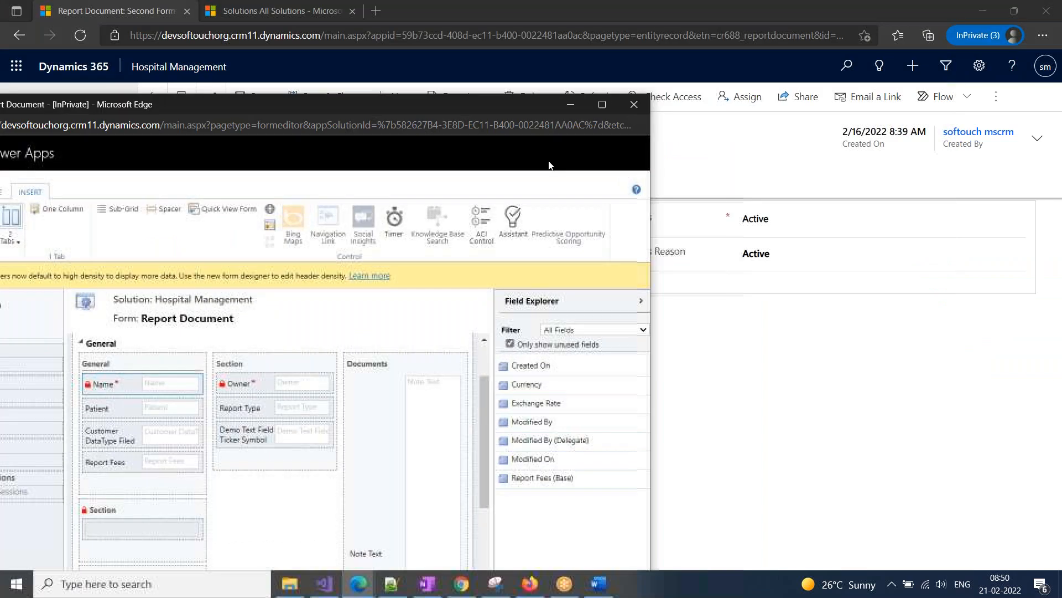
left_click_drag(433, 108, 802, 125)
left_click(291, 209)
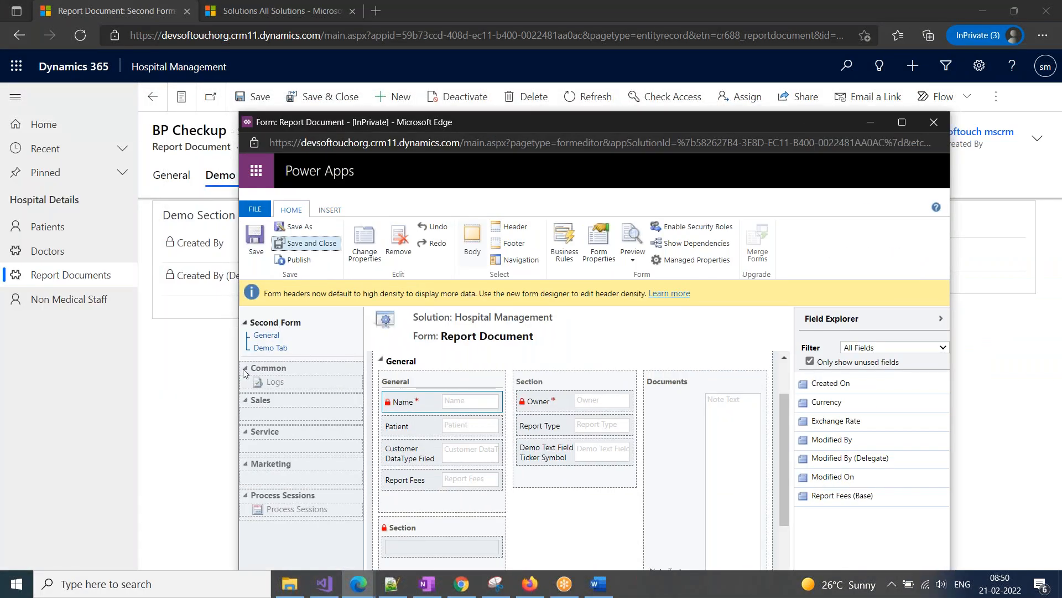
Switch to the Hospital Management solution window and request deletion of Report Document's main Information form
mouse_move(357, 583)
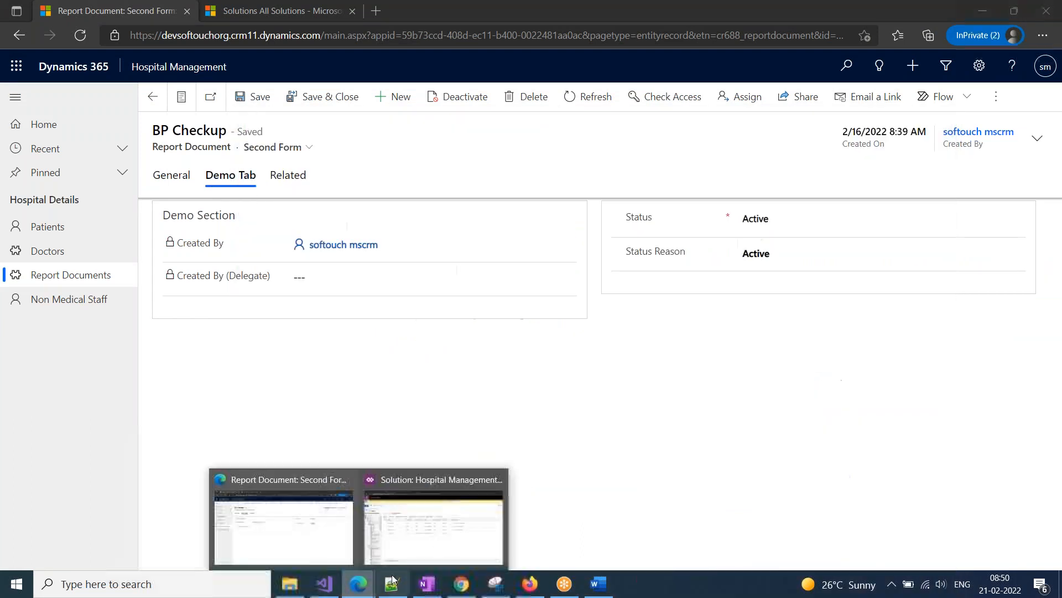
left_click(447, 536)
left_click(158, 275)
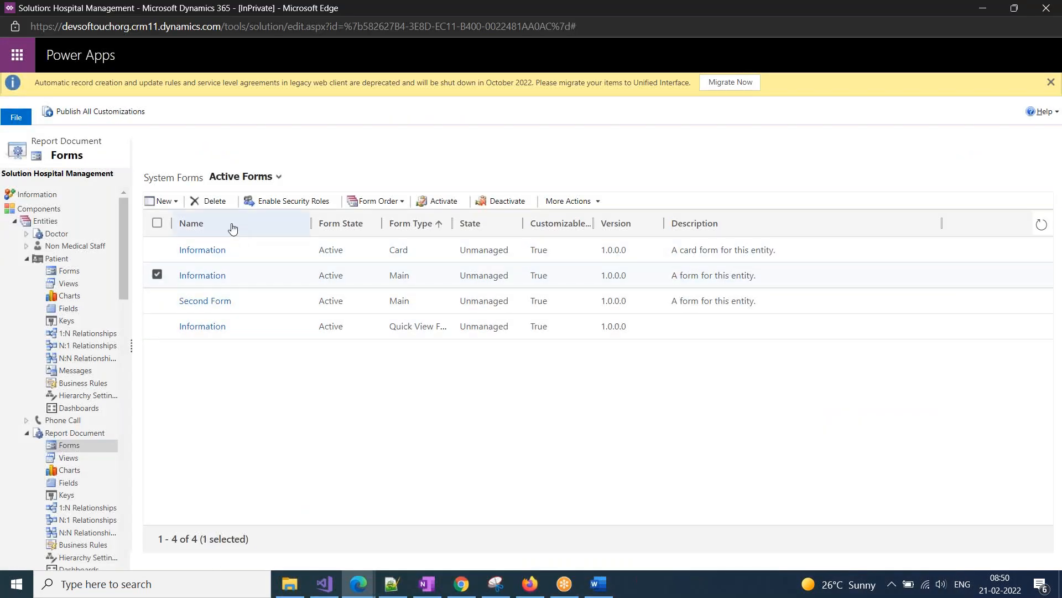
left_click(211, 201)
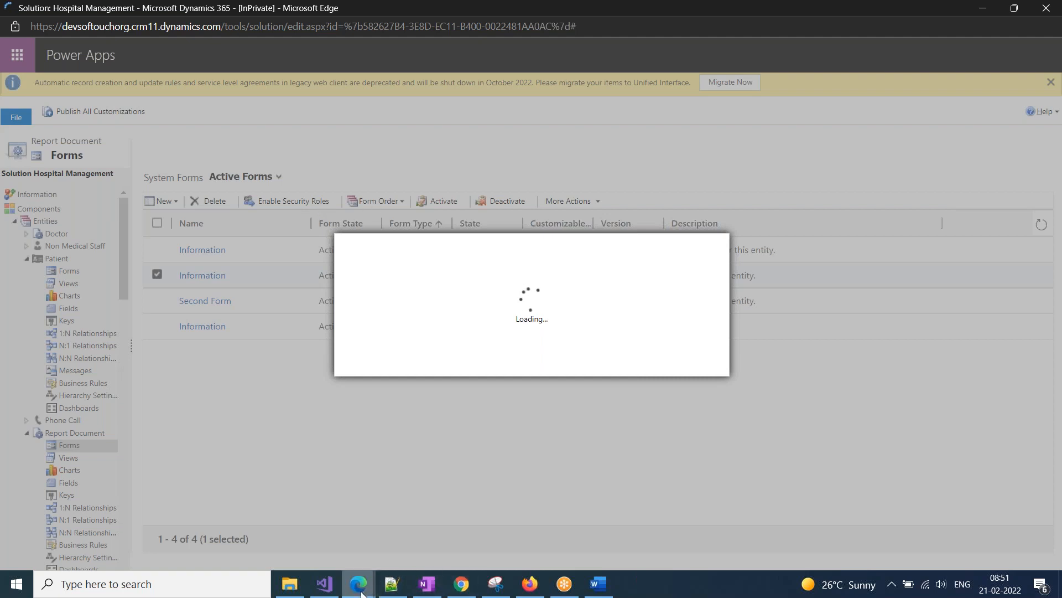
List the forms available on the BP Checkup record and return to the solution's Report Document forms list
mouse_move(358, 584)
left_click(279, 509)
left_click(270, 148)
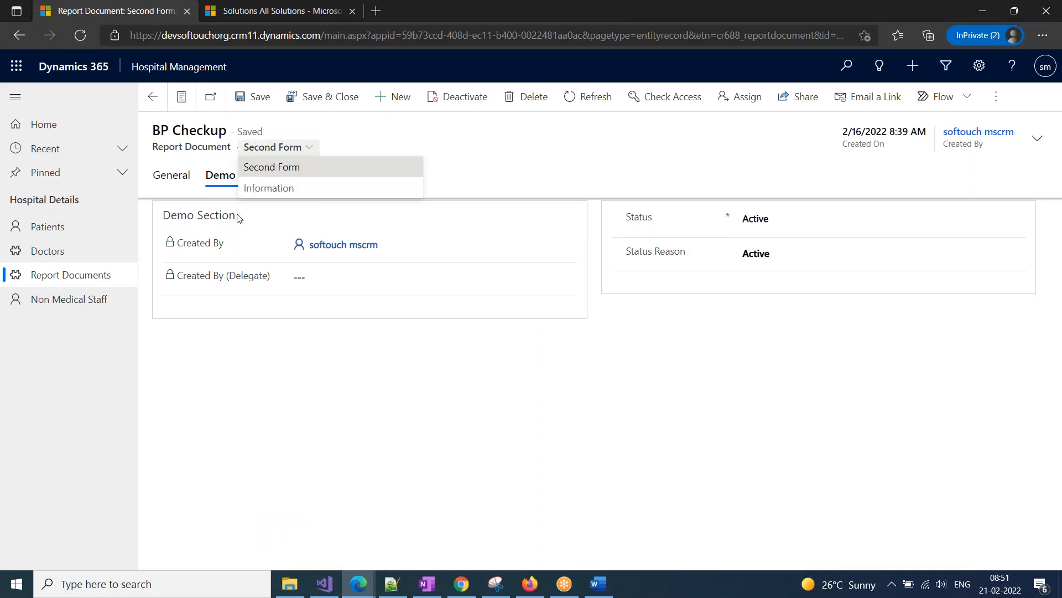
left_click(359, 584)
left_click(433, 500)
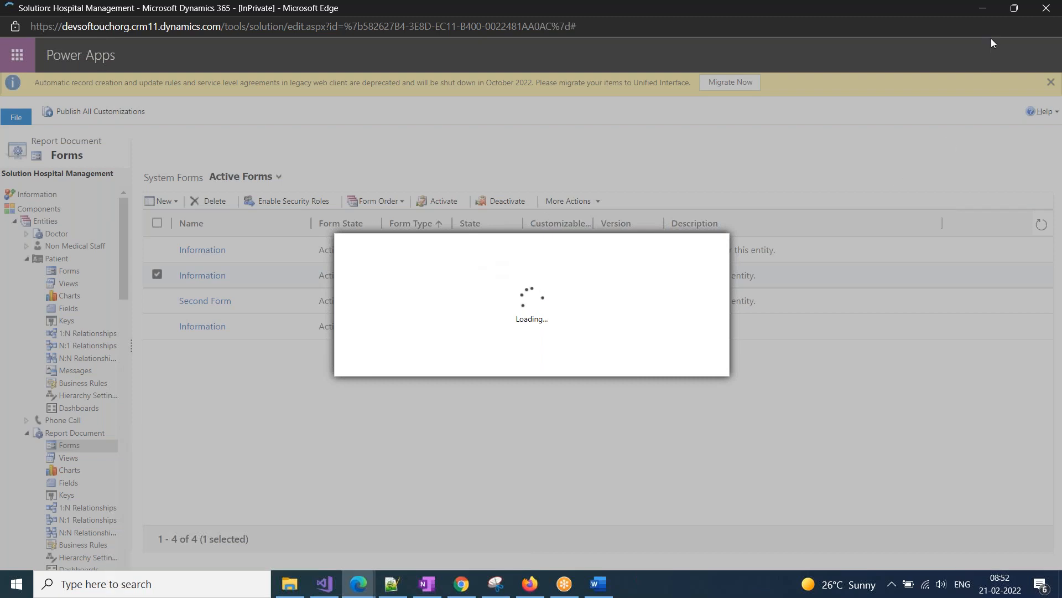
left_click(983, 99)
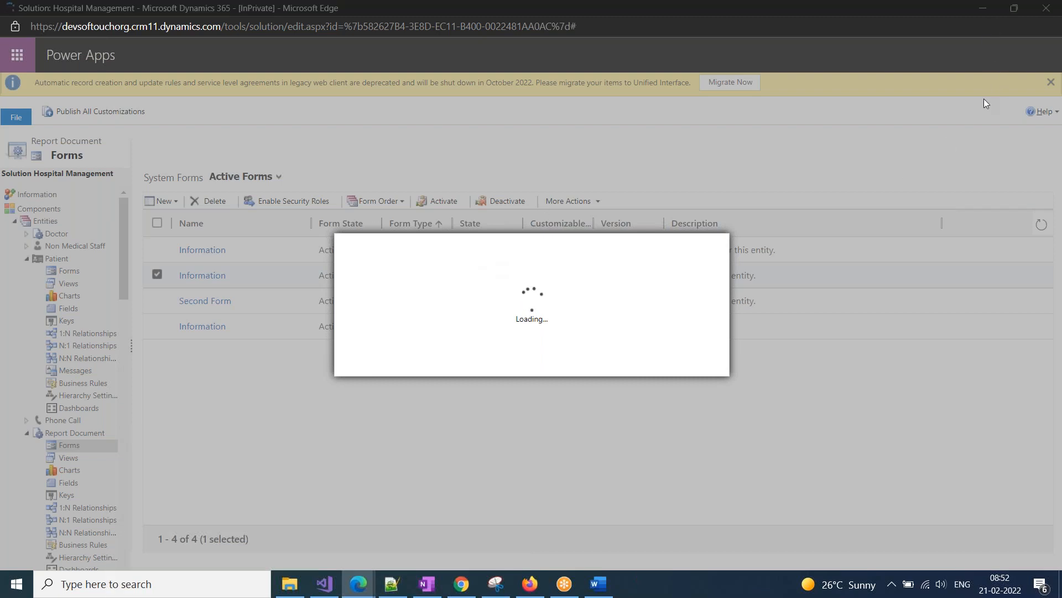